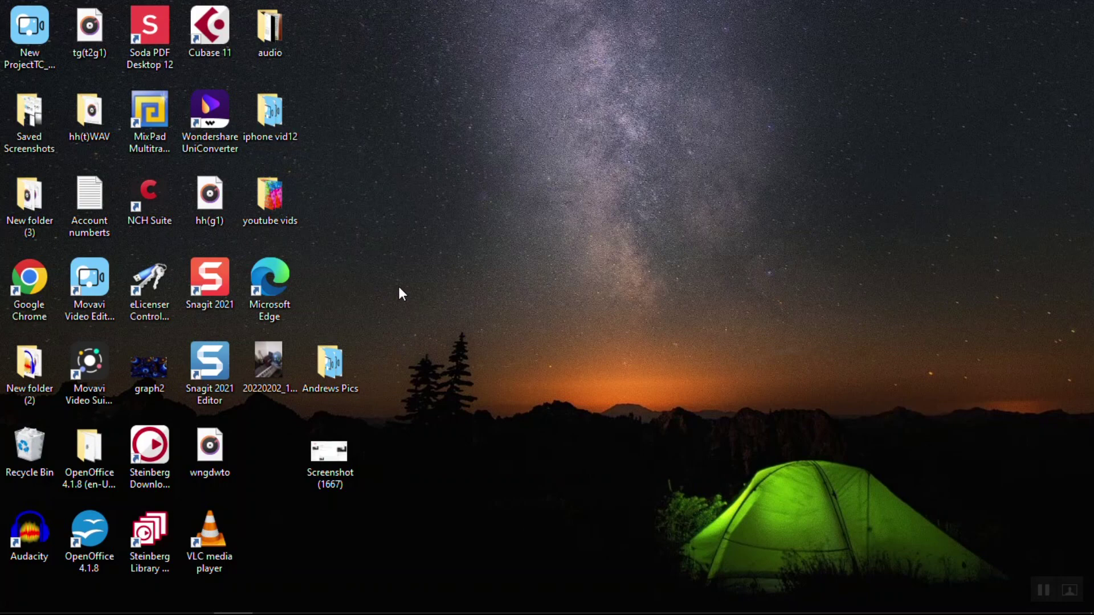
Step: Open Movavi Video Editor Plus and import the audio file hhi(t2b1).wav from the hh(t)WAV folder on the Desktop
double_click(103, 263)
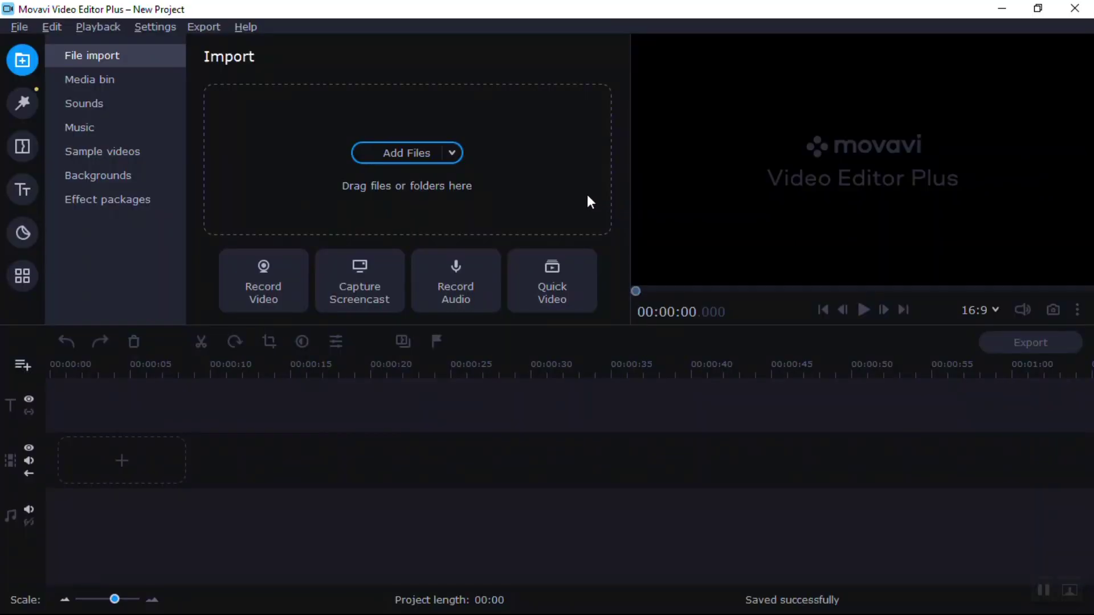
click(411, 144)
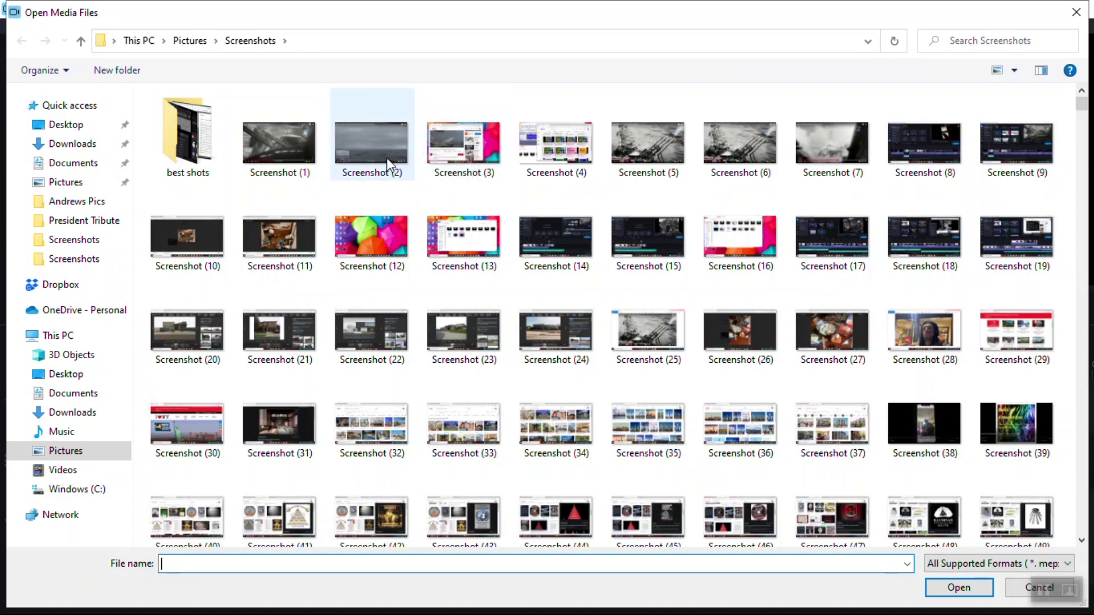
click(88, 130)
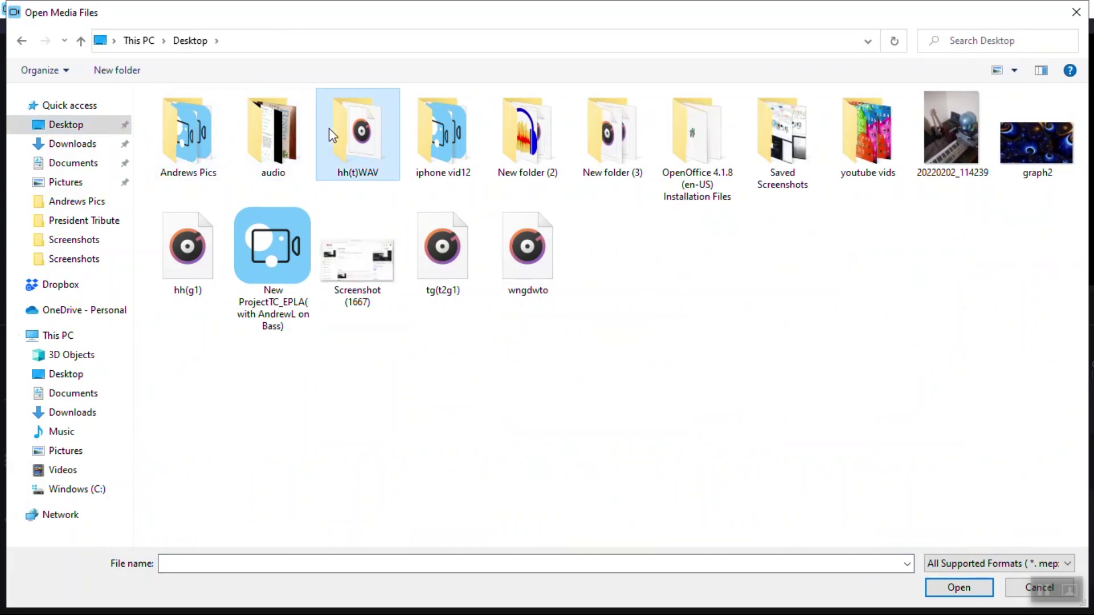
double_click(332, 135)
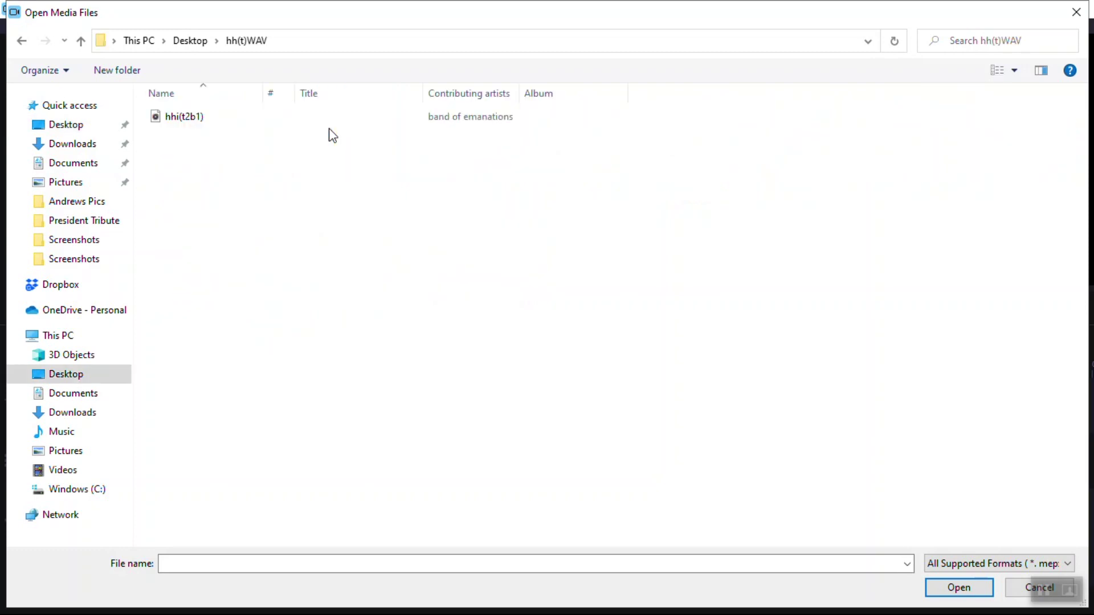
double_click(194, 116)
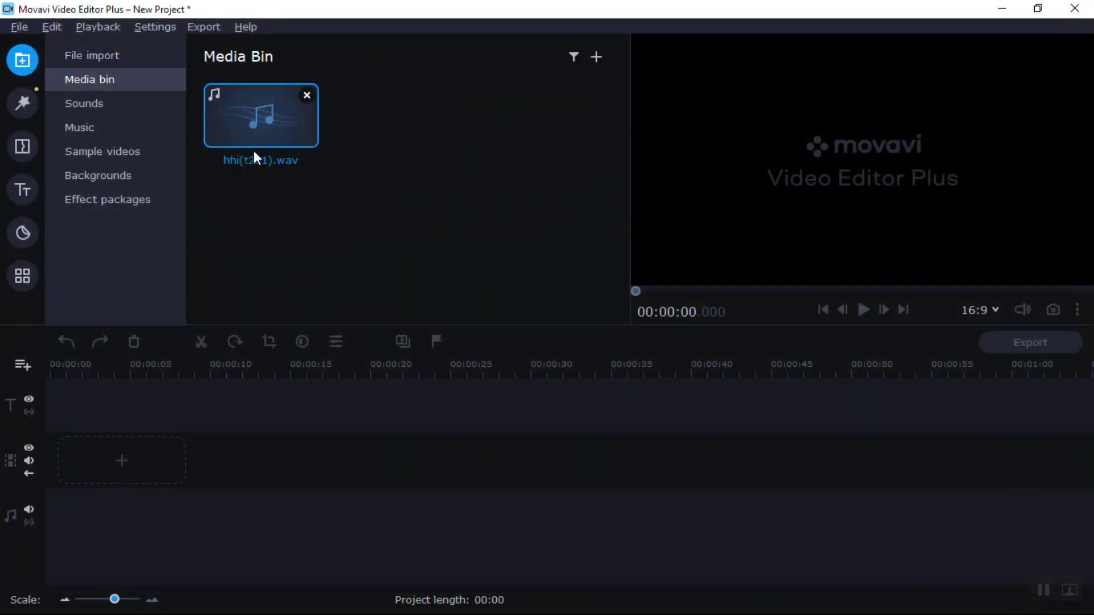
Step: Add hhi(t2b1).wav to the timeline at the current position and preview its opening seconds
right_click(264, 125)
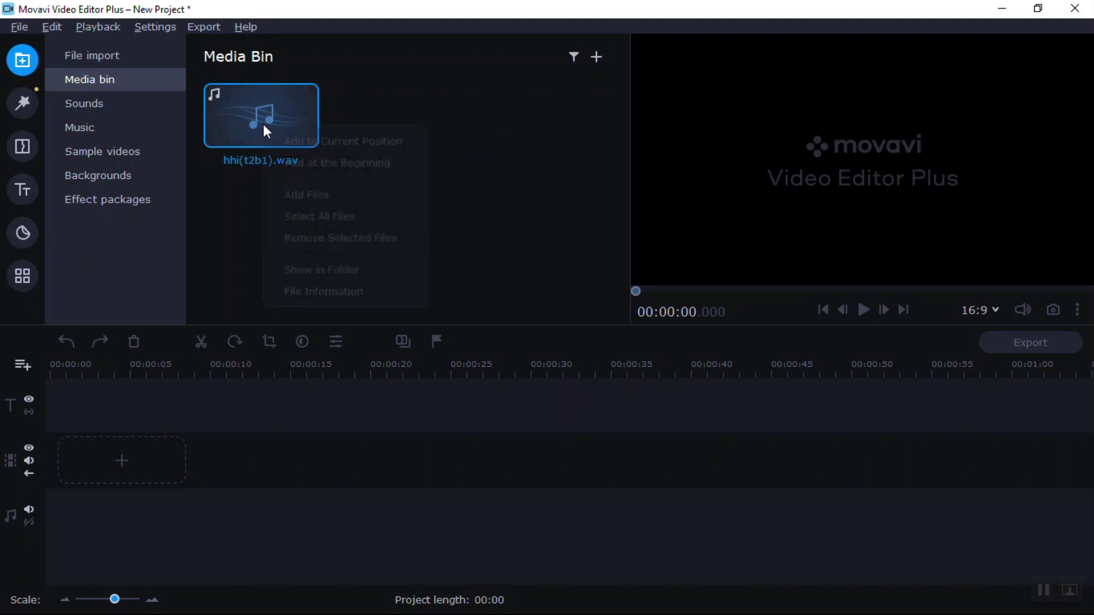
click(301, 141)
key(space)
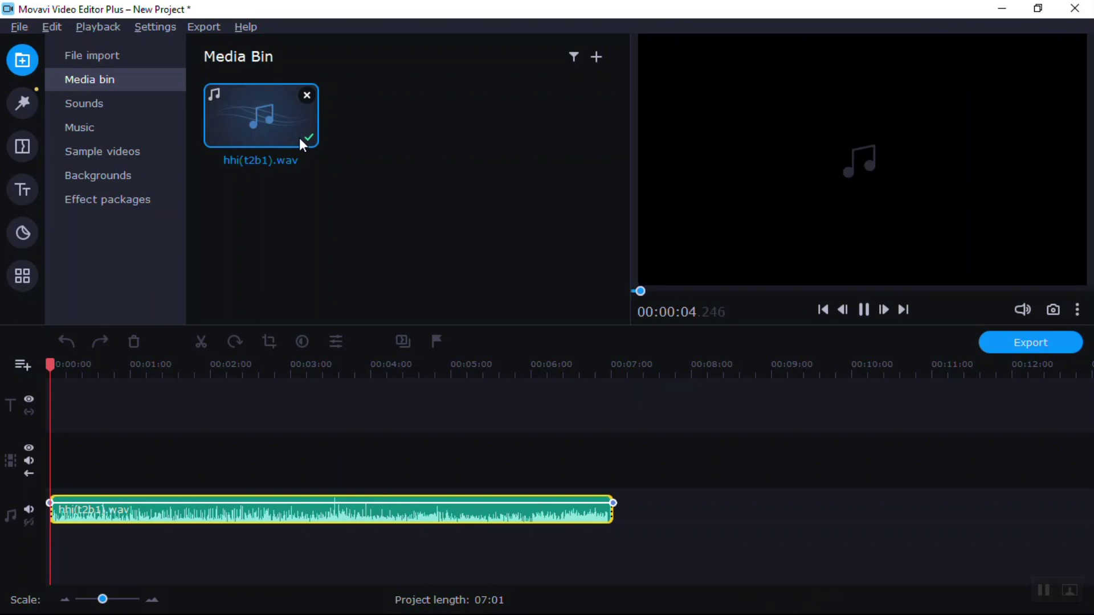
key(space)
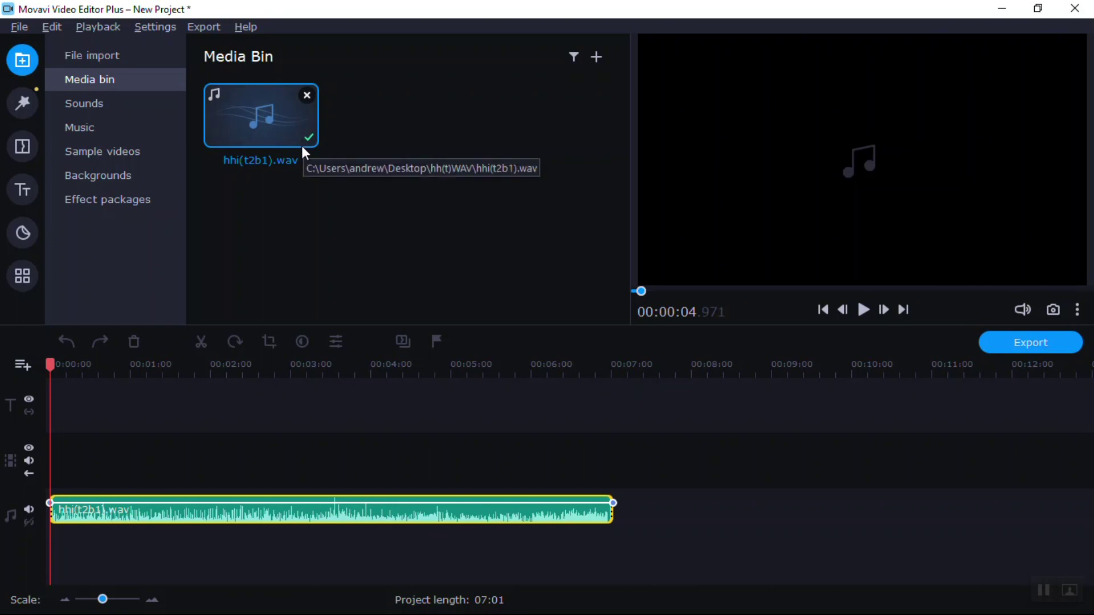
Step: Play the opening seconds of the timeline and return the playhead to the start
click(89, 442)
key(space)
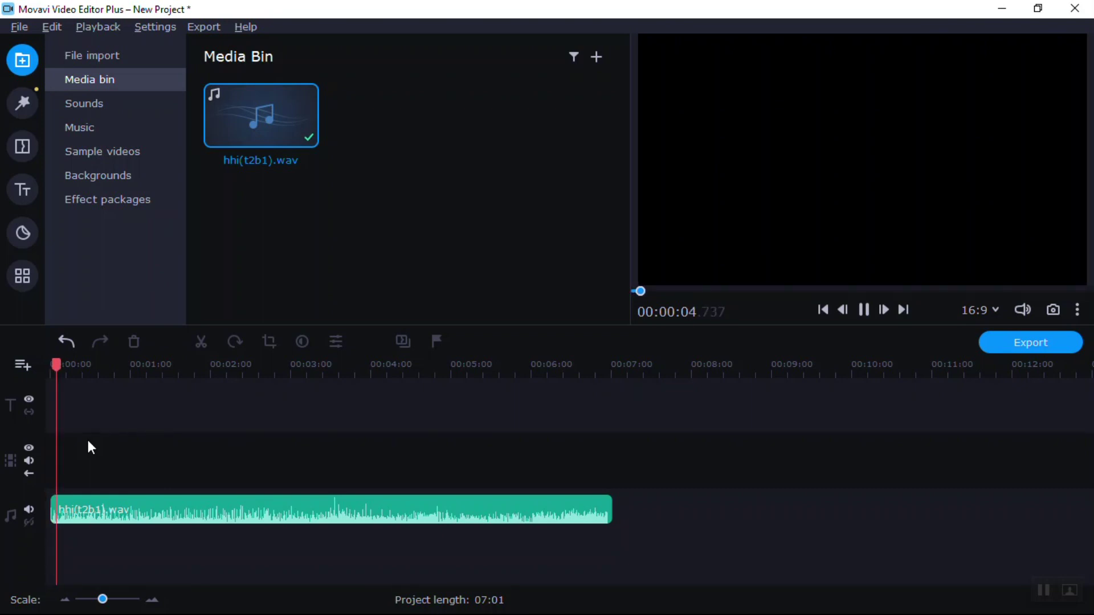
key(space)
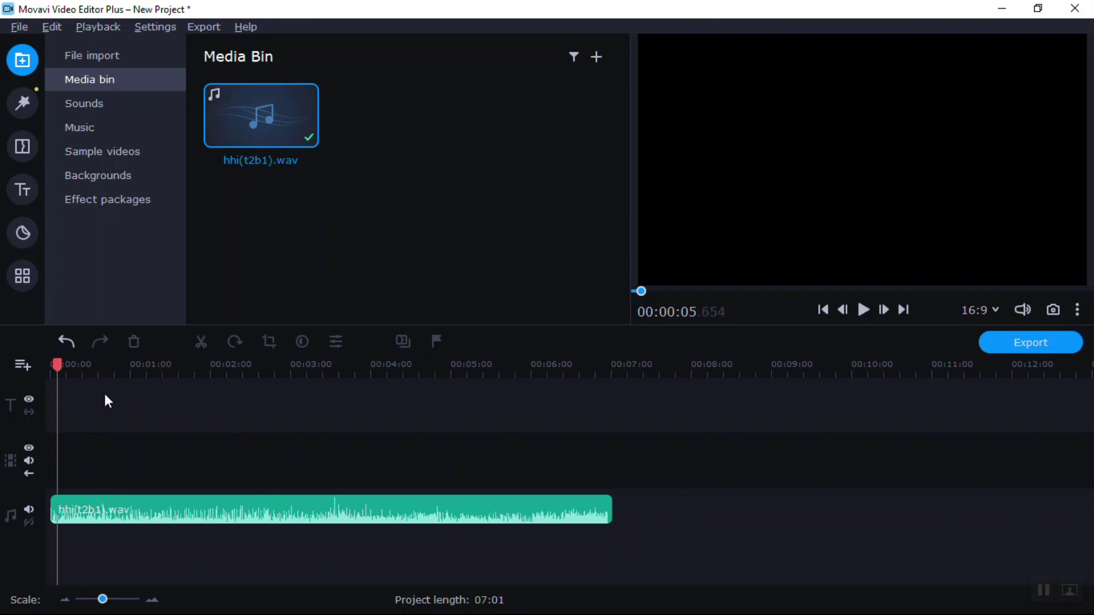
drag(64, 374, 41, 377)
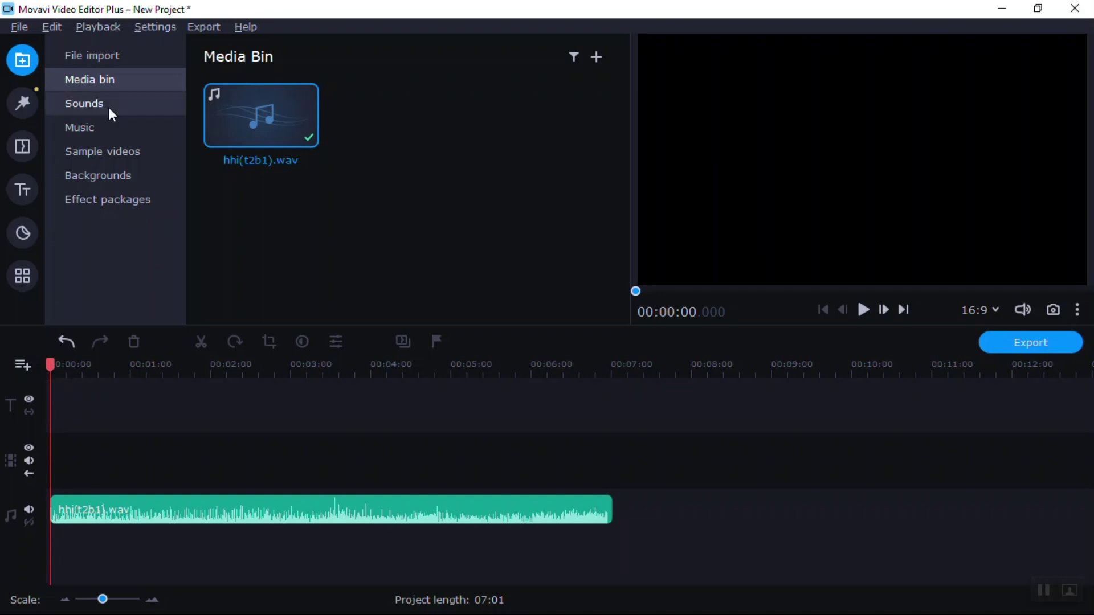
Step: Import the photo 20211127_150110.jpg from the January subfolder of the pictures folder on the Desktop
click(124, 56)
click(406, 153)
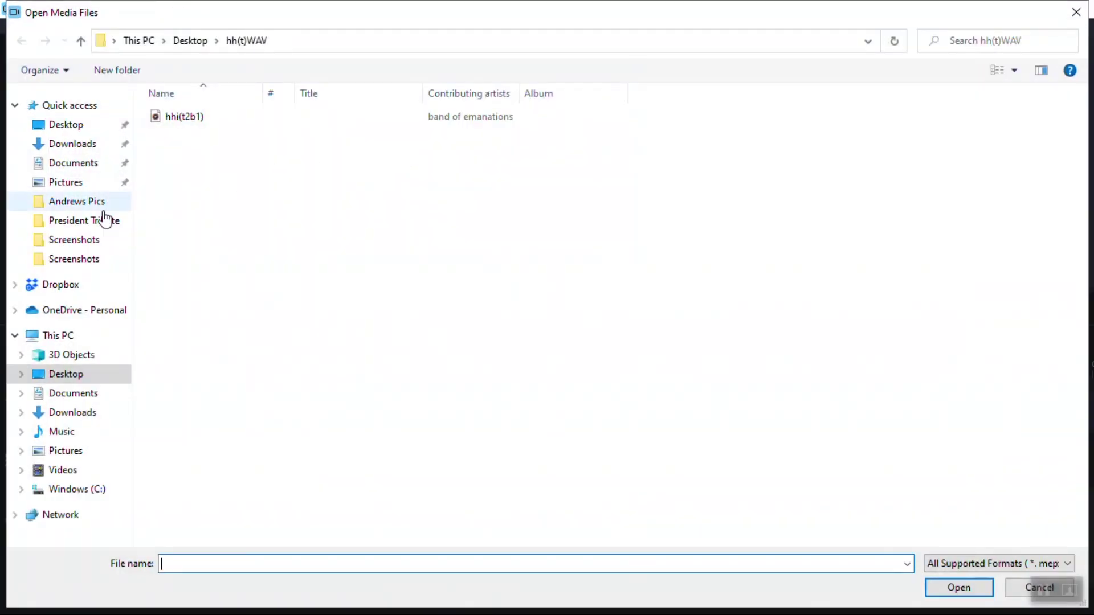
click(92, 202)
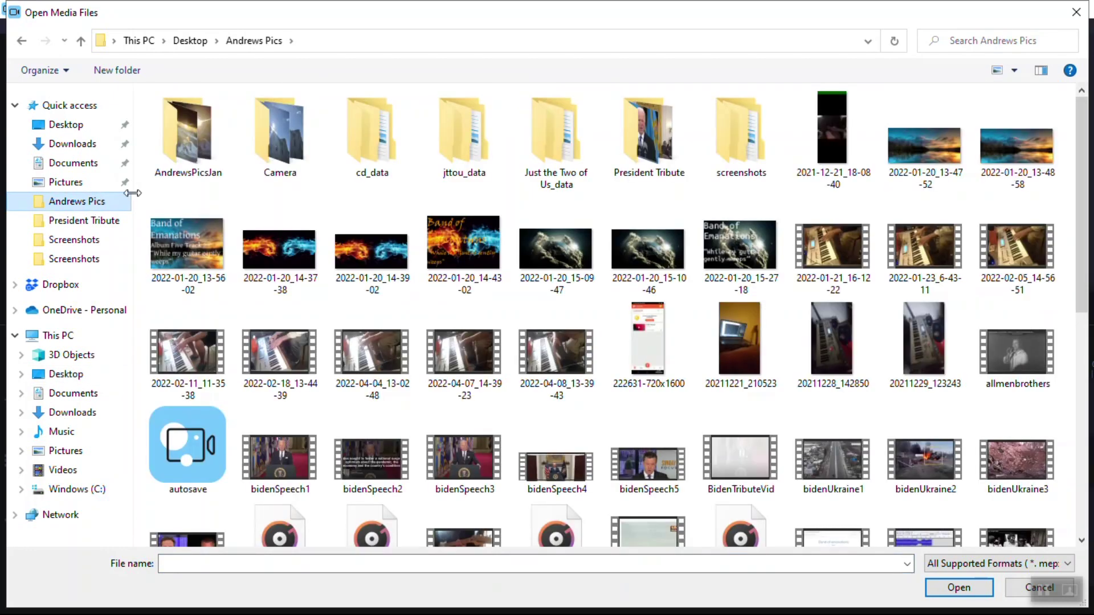
double_click(189, 162)
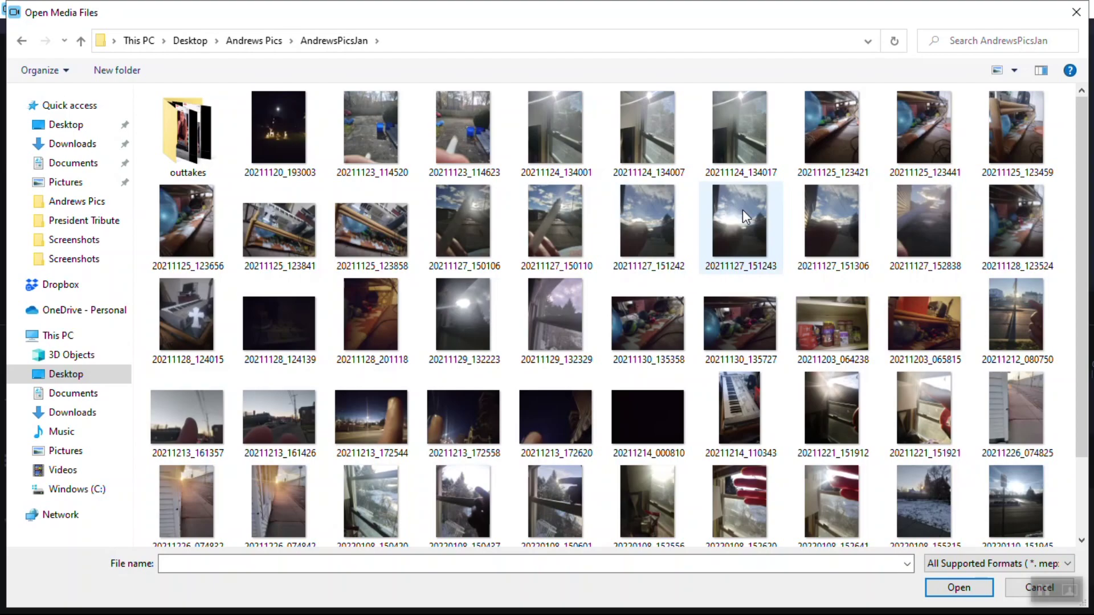
double_click(565, 212)
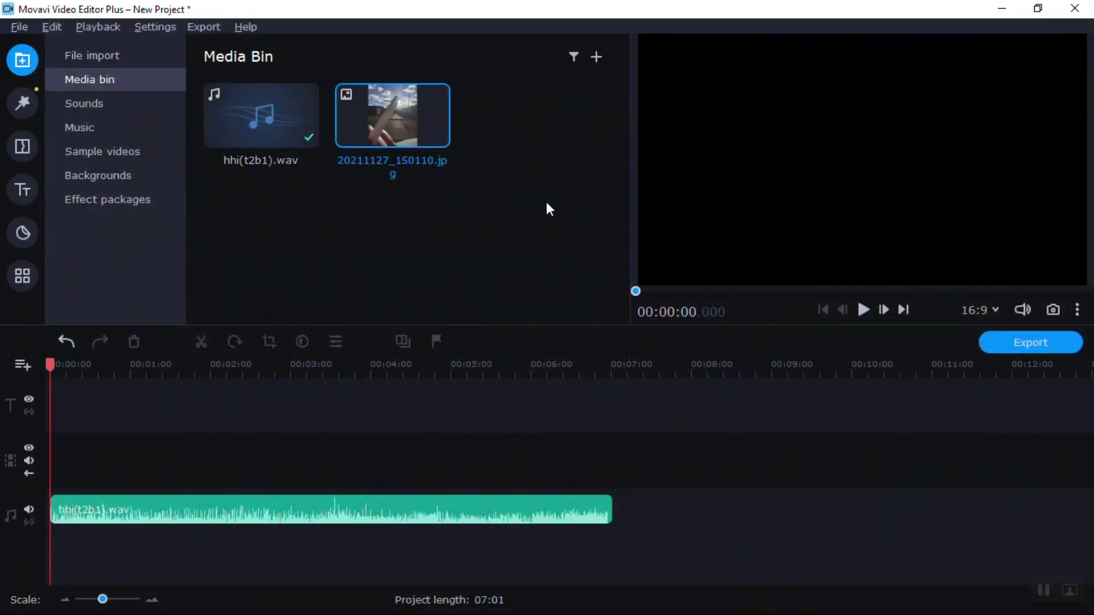
Step: Add 20211127_150110.jpg to the video track at the current position and play it back with the audio
right_click(385, 114)
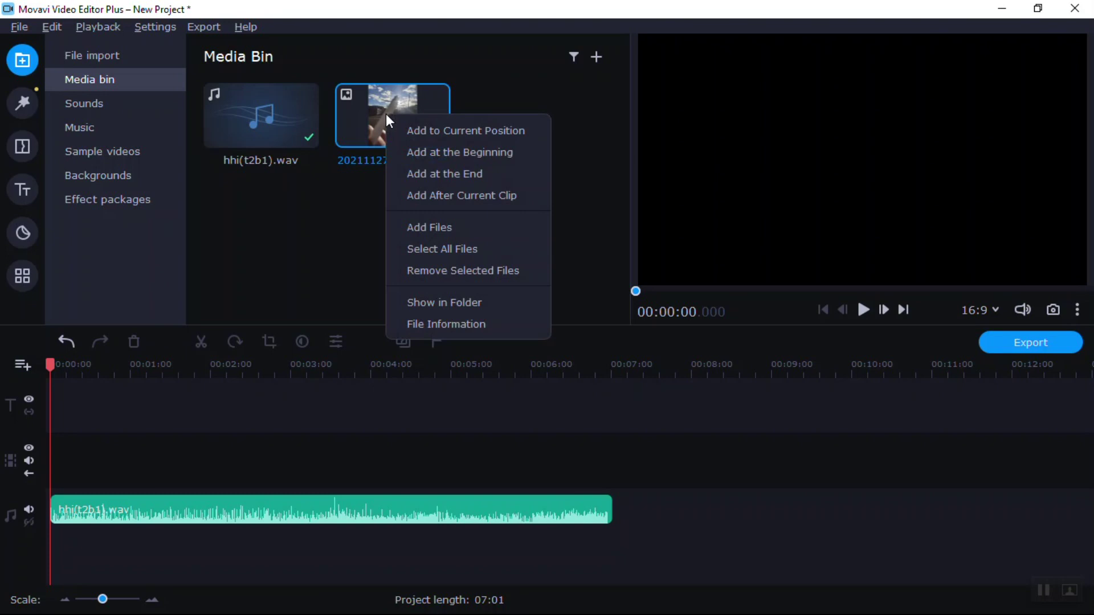
click(427, 123)
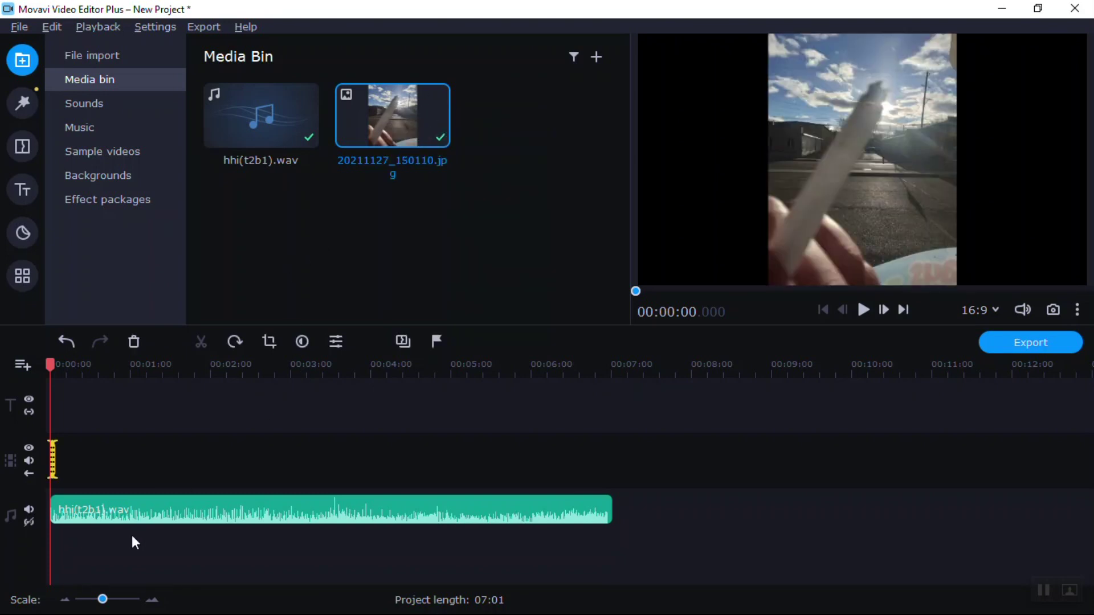
drag(102, 599, 124, 601)
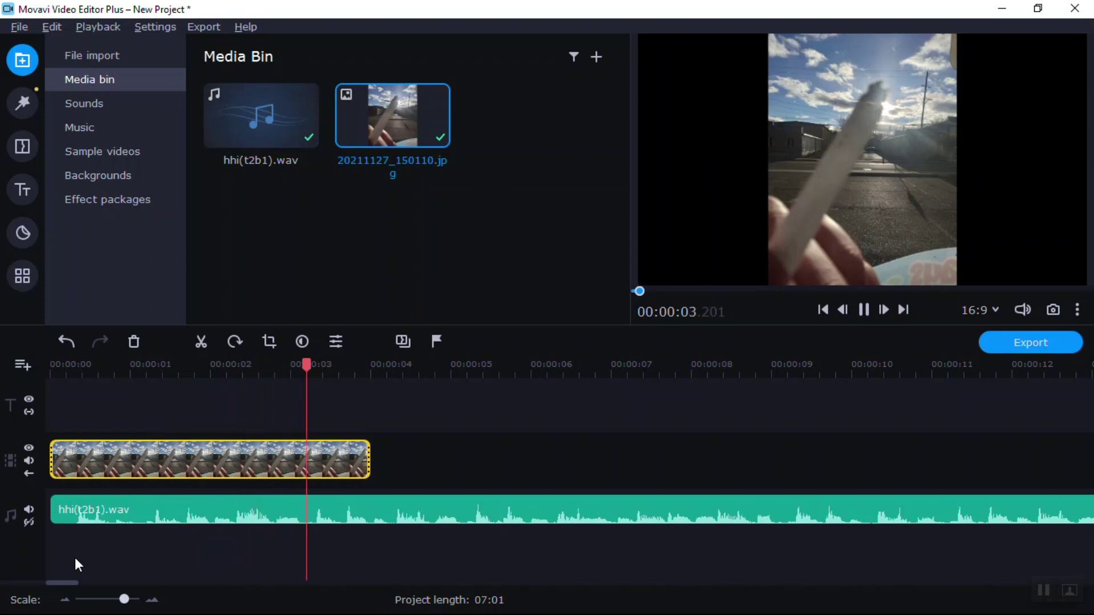
key(space)
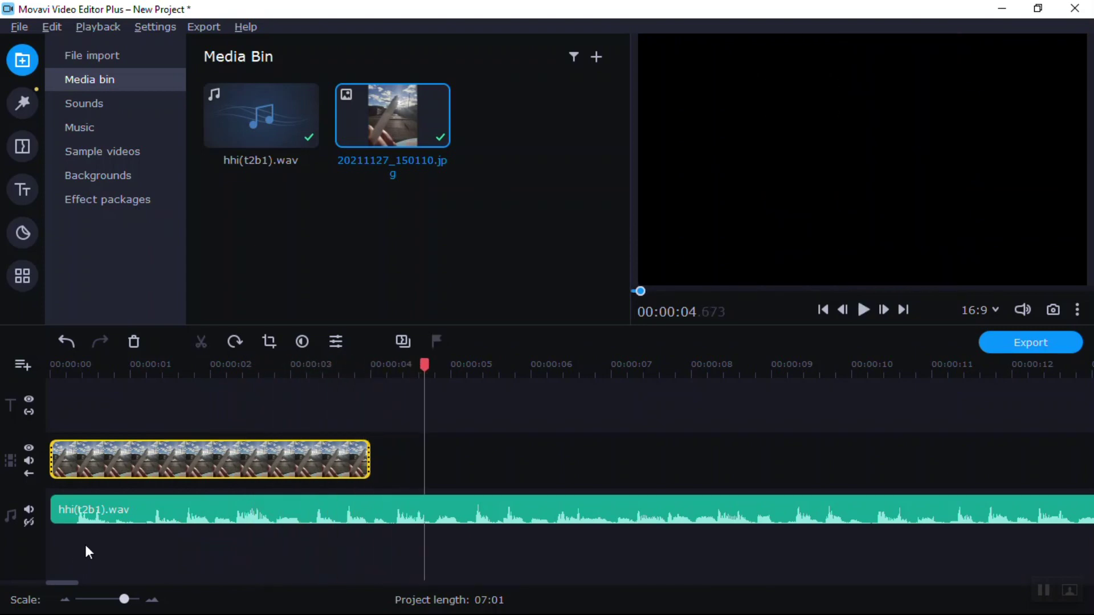
Step: Apply a Picture in picture overlay to the photo clip, shrinking it to about 70% of the frame and moving it against the frame's left edge
double_click(181, 454)
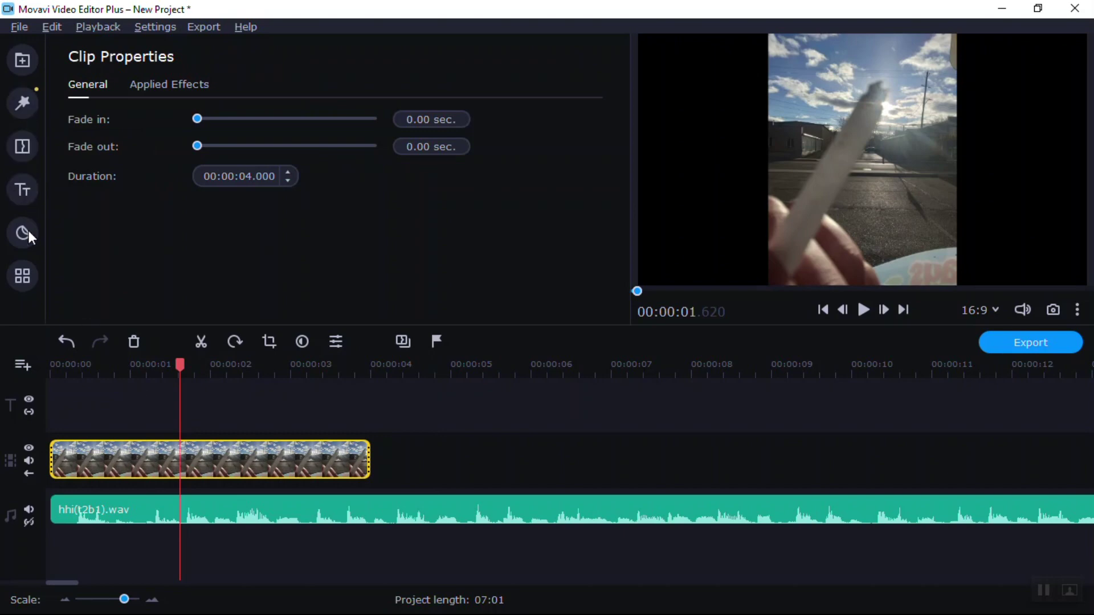
click(31, 281)
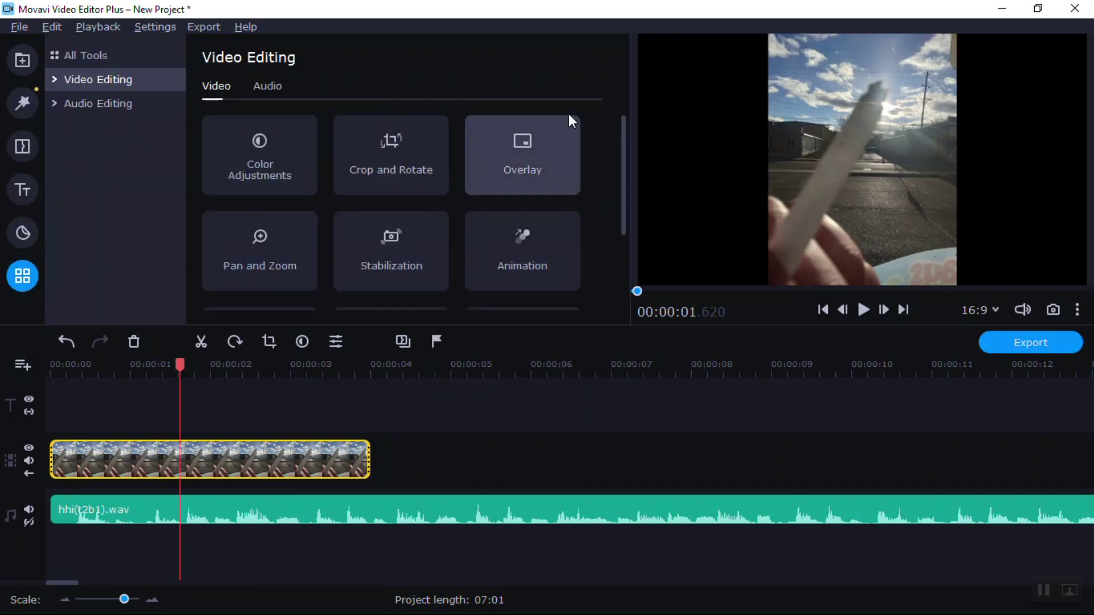
click(549, 146)
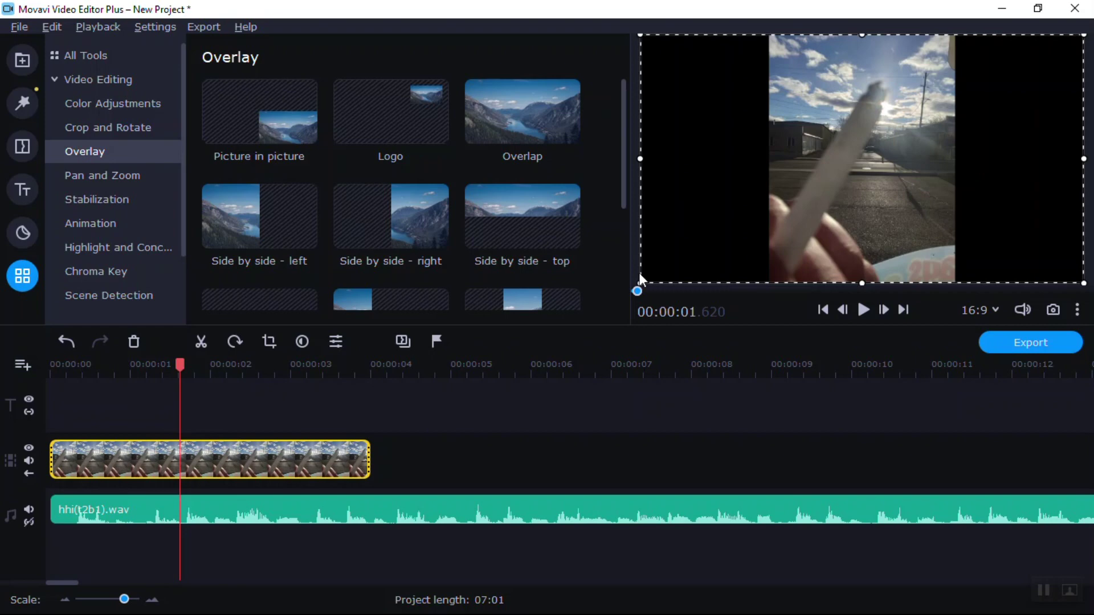
drag(639, 277, 780, 204)
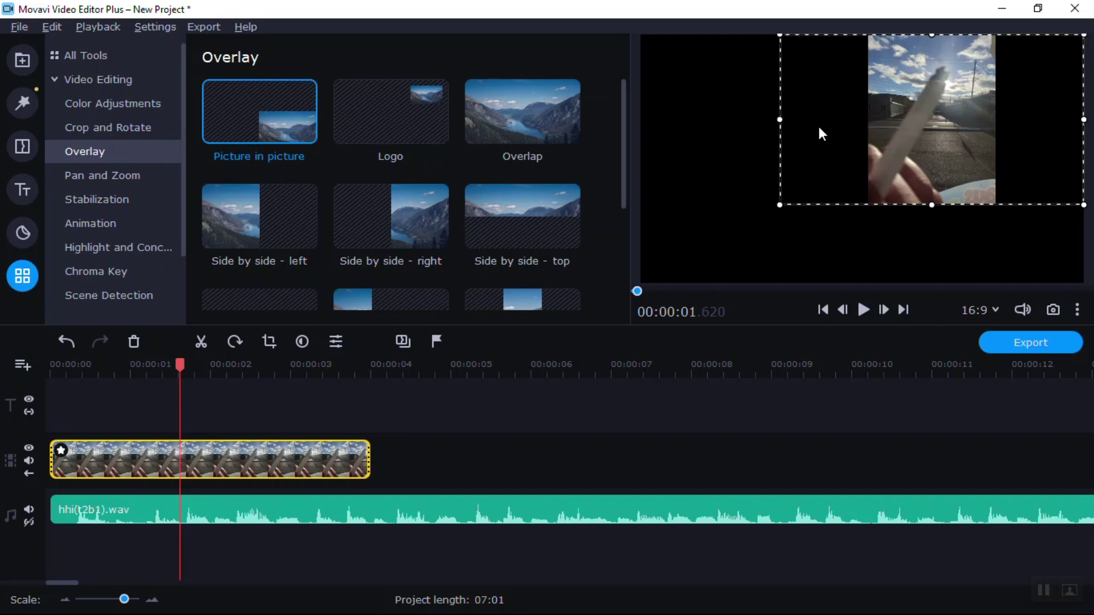
mouse_move(779, 206)
mouse_down()
mouse_move(703, 254)
mouse_move(769, 211)
mouse_up()
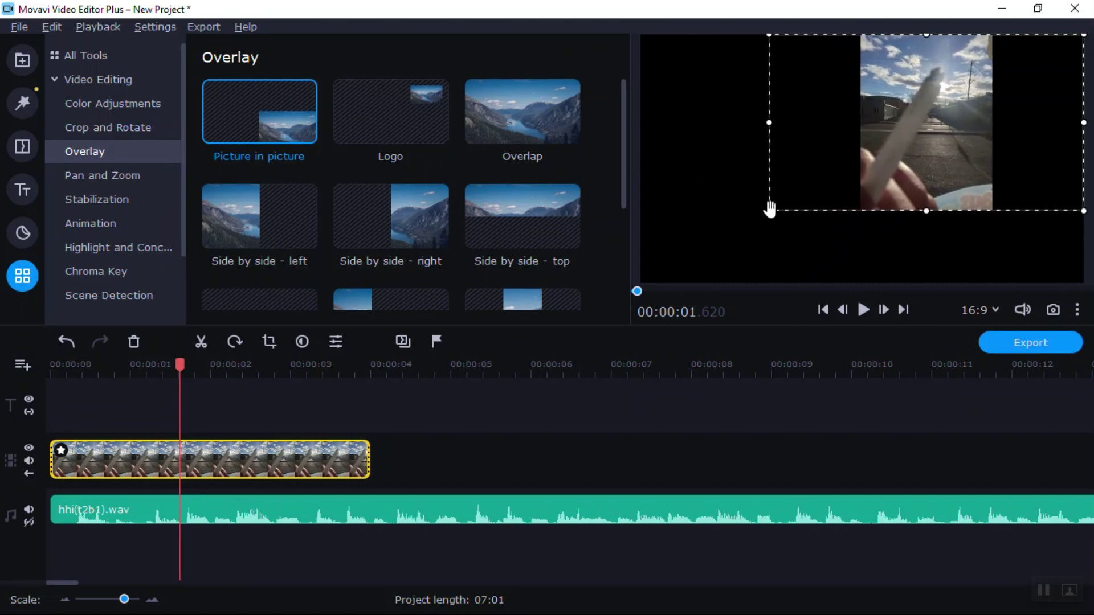
drag(814, 172, 680, 200)
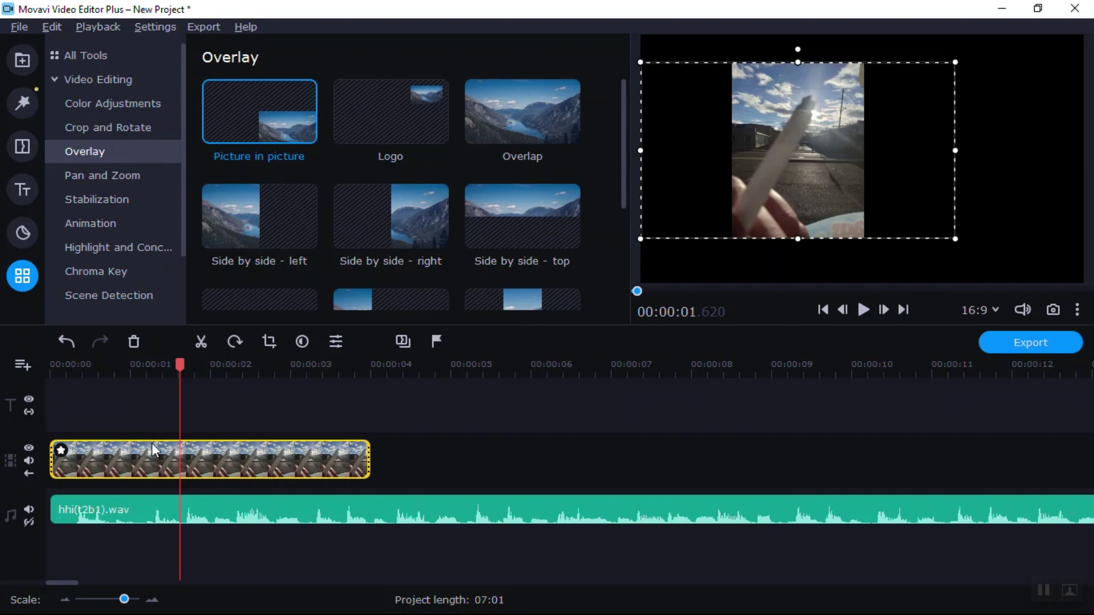
Step: Return the playhead to the start and play back the photo clip with its overlay placement
drag(180, 365, 7, 407)
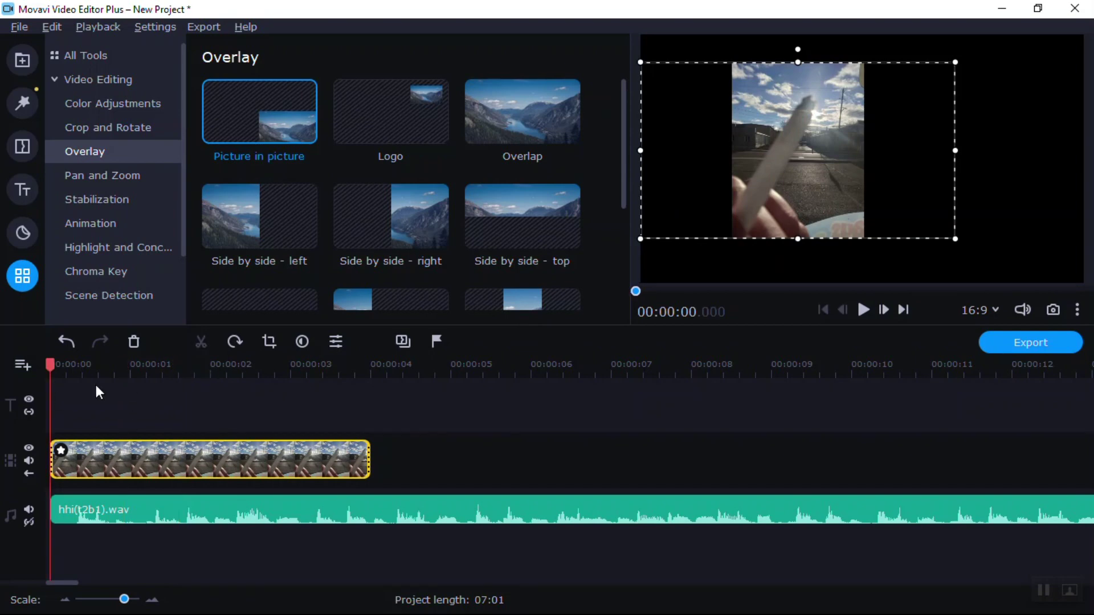
key(space)
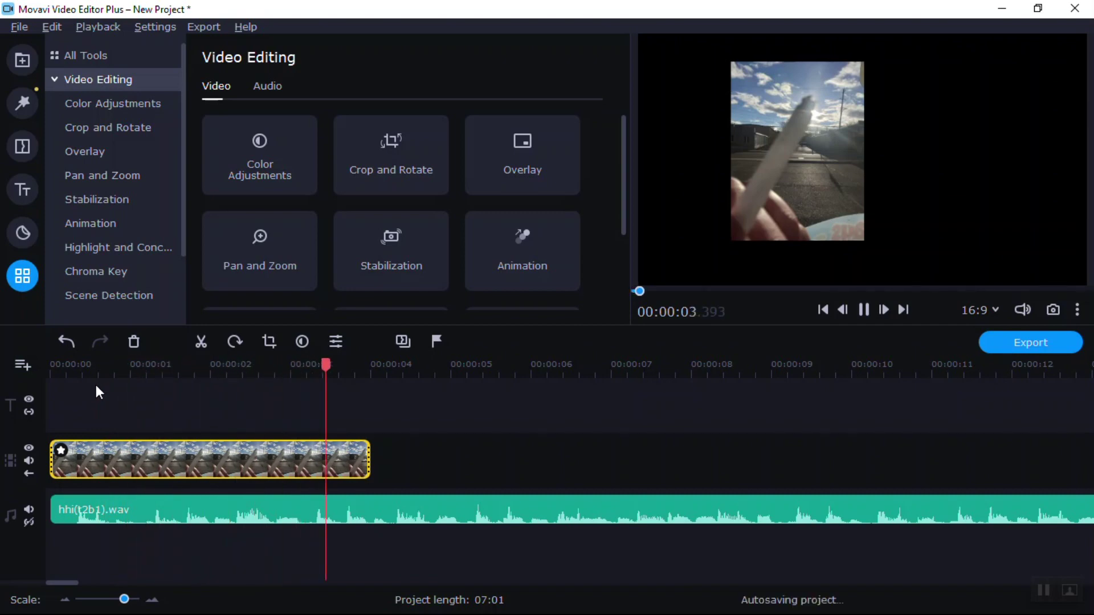
key(space)
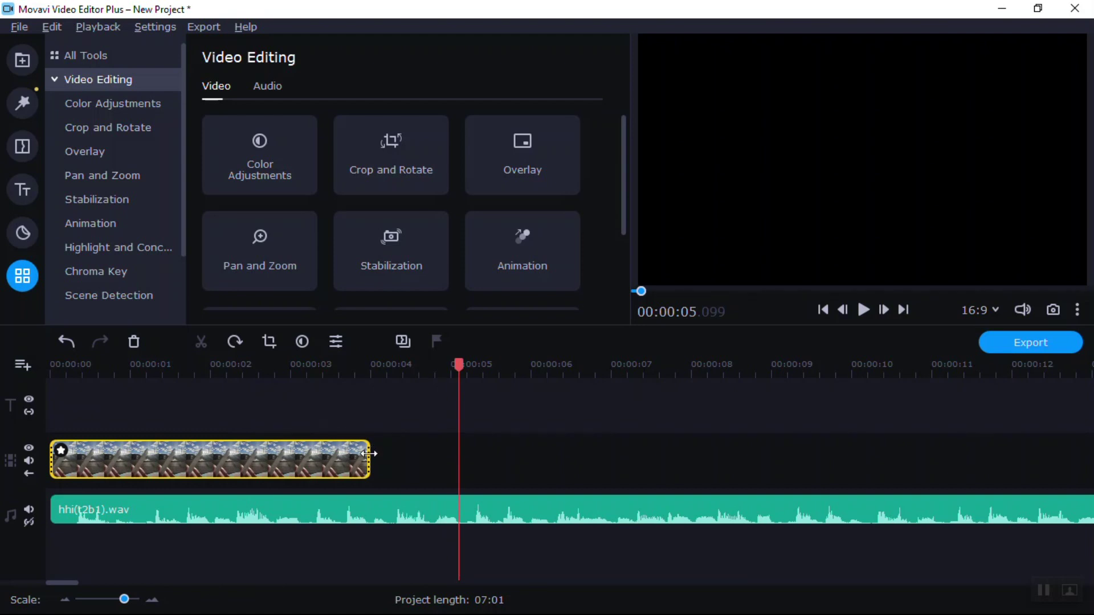
Step: Extend the end of the photo clip to about 5.5 seconds on the timeline and check the playback
drag(369, 453, 489, 449)
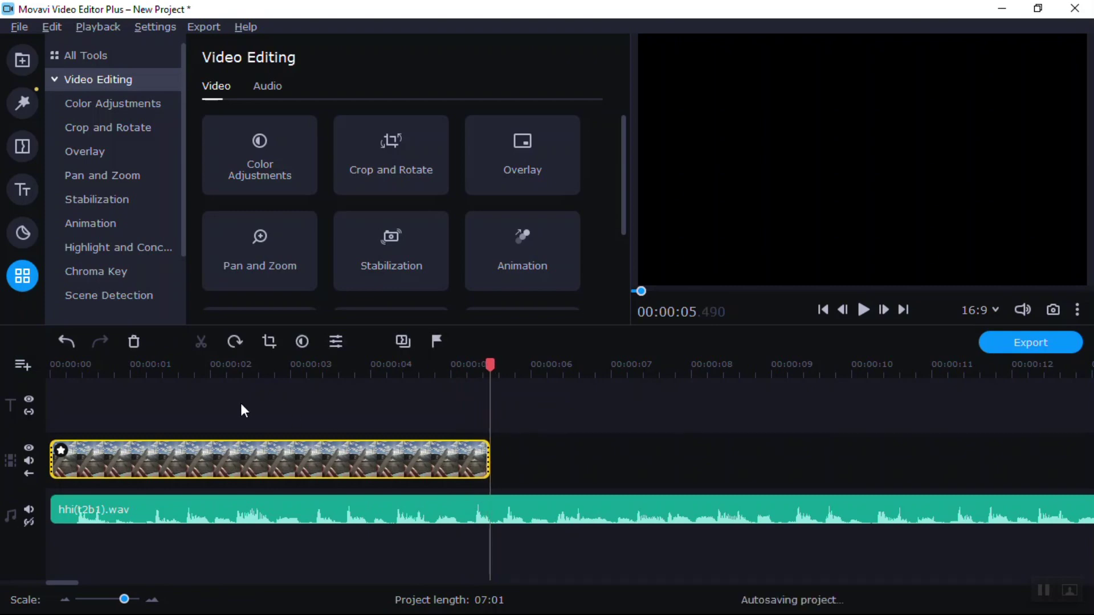
click(48, 367)
key(space)
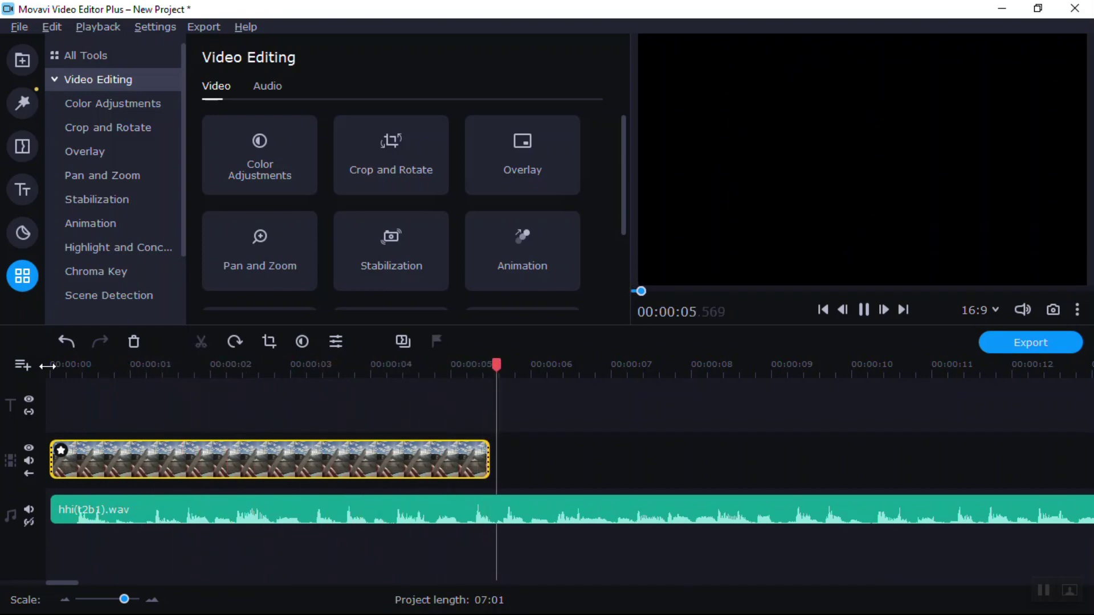
key(space)
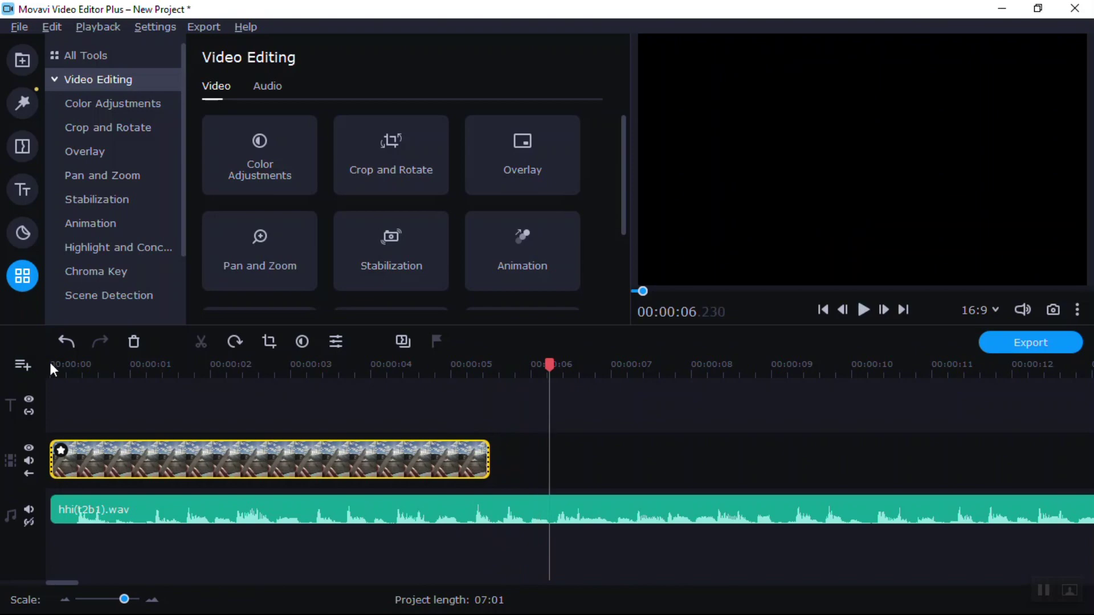
Step: Add the Black background to the timeline and place it on the main video track directly after the photo clip
click(32, 63)
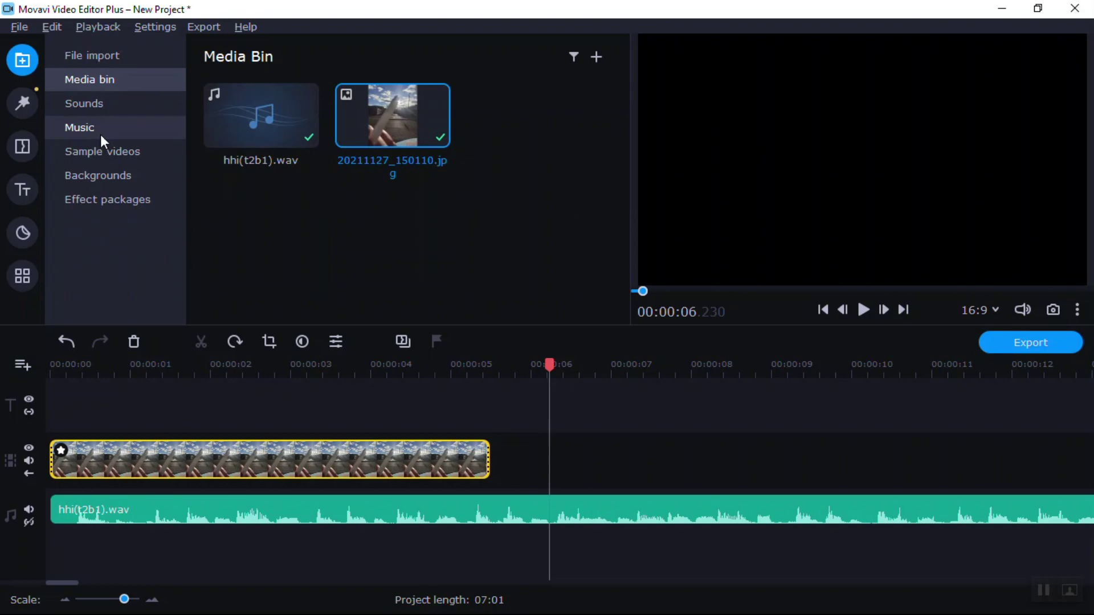
click(114, 177)
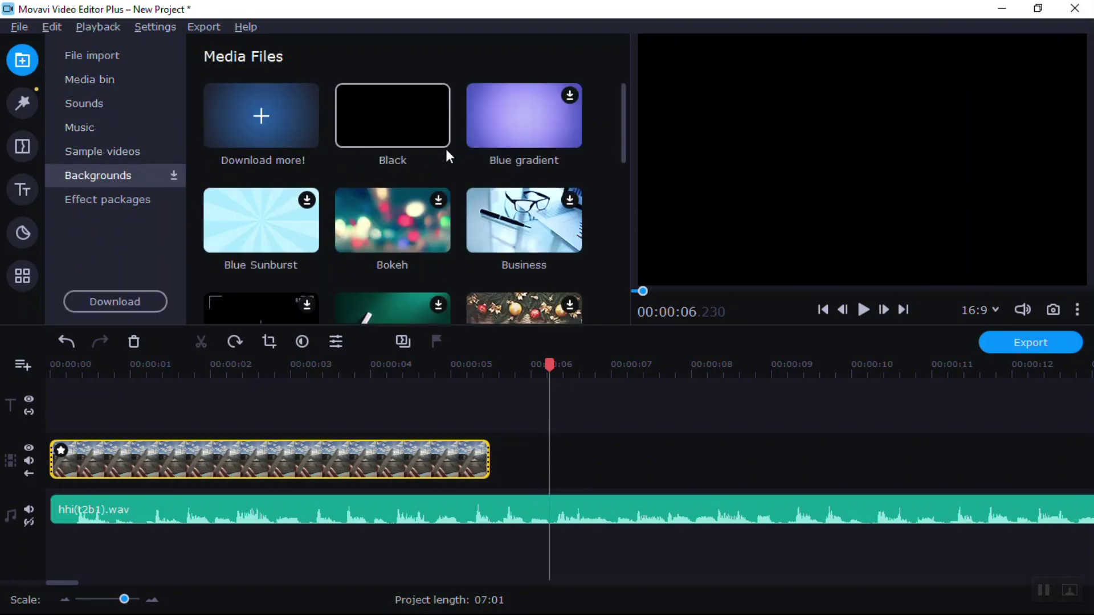
click(415, 118)
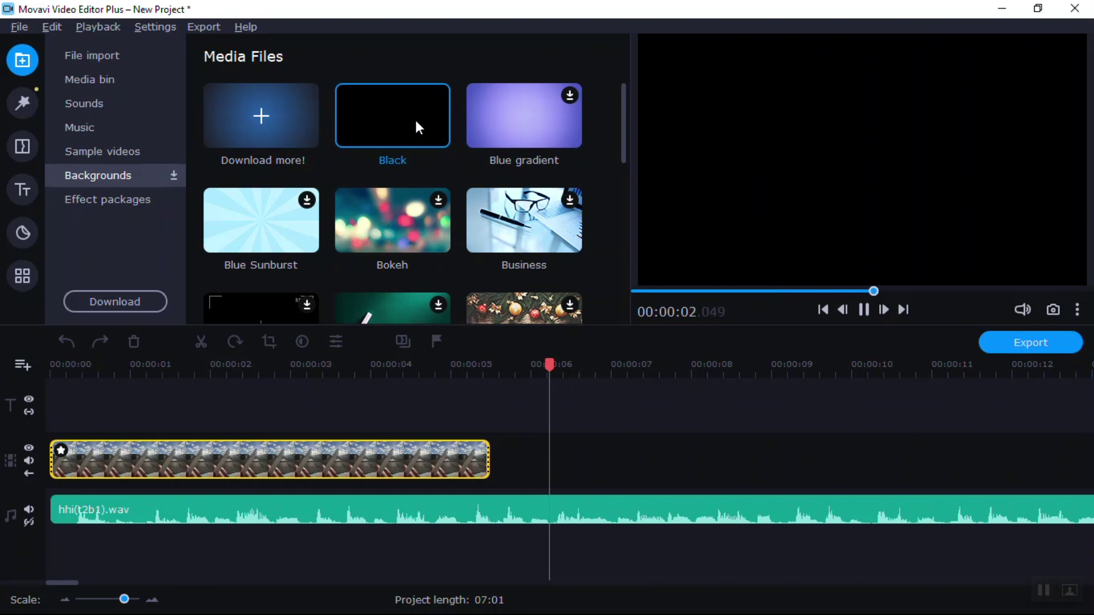
right_click(415, 121)
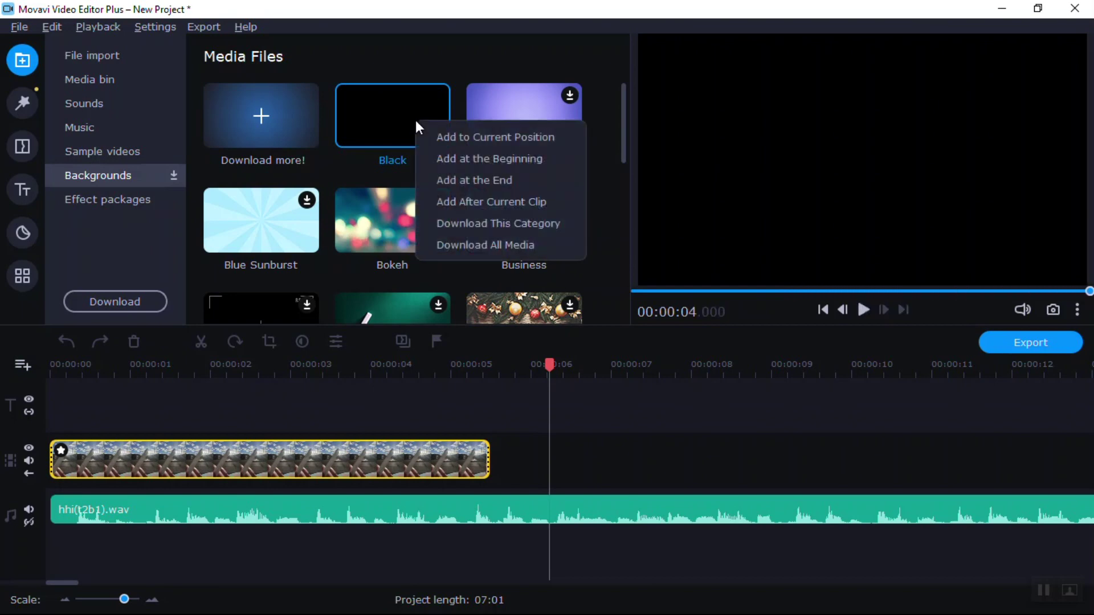
click(443, 133)
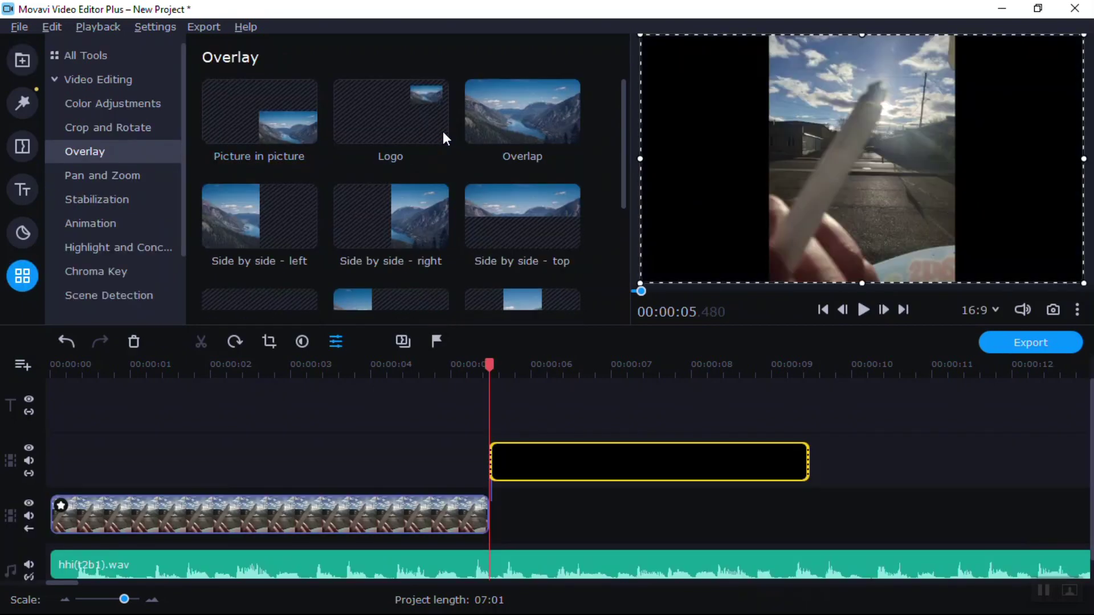
drag(530, 455, 527, 513)
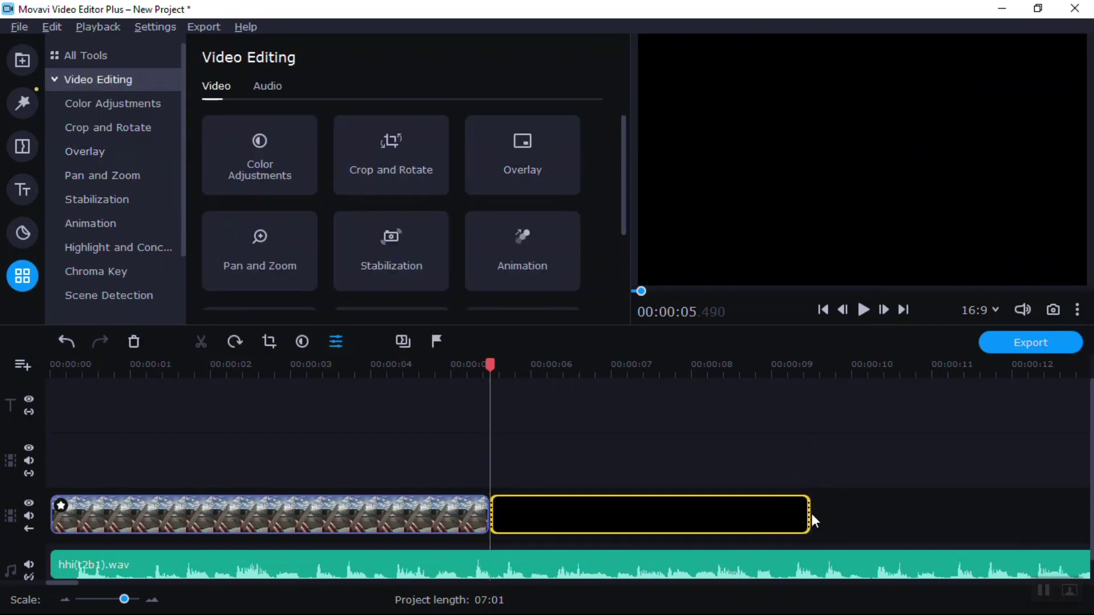
Step: Trim the black clip to 0.78 seconds and play back the section around it
drag(809, 514, 551, 550)
click(407, 367)
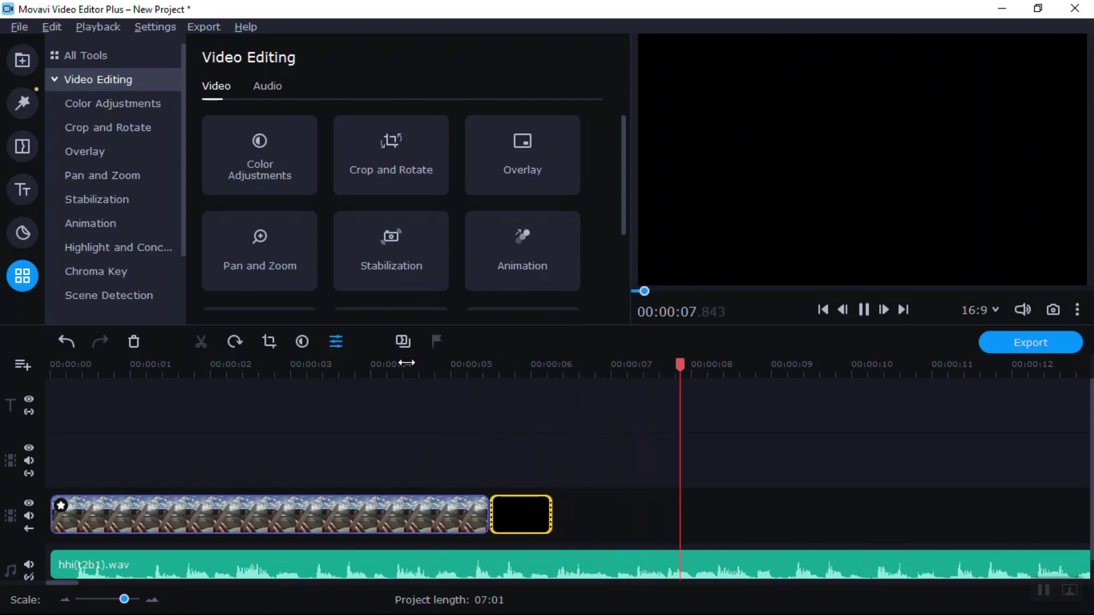
key(space)
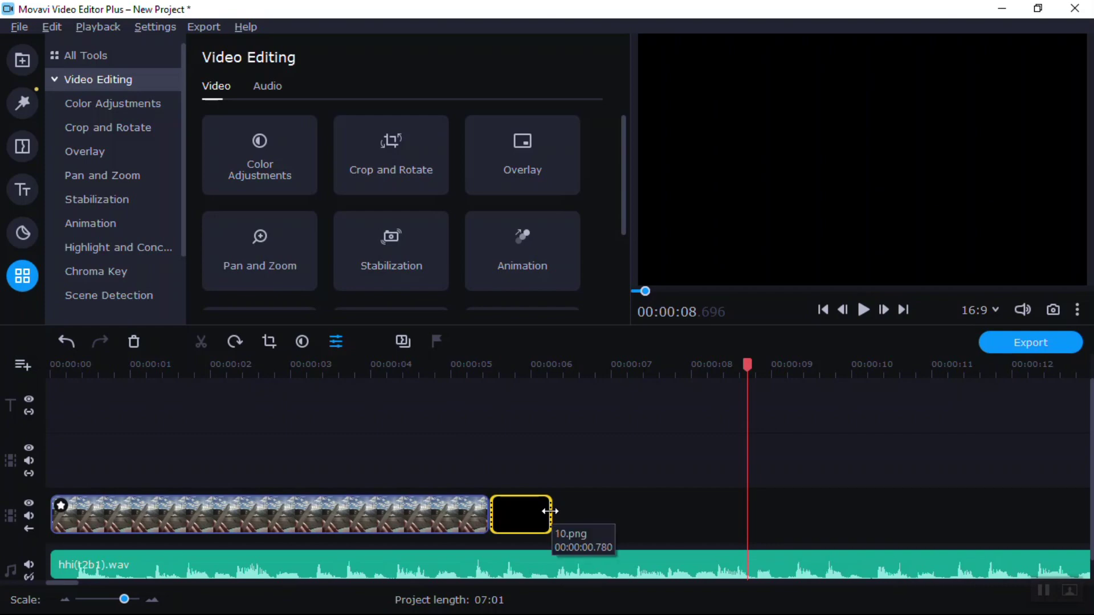
Step: Extend the end of the black clip to about 8.7 seconds on the timeline and play back the section
drag(549, 511, 749, 507)
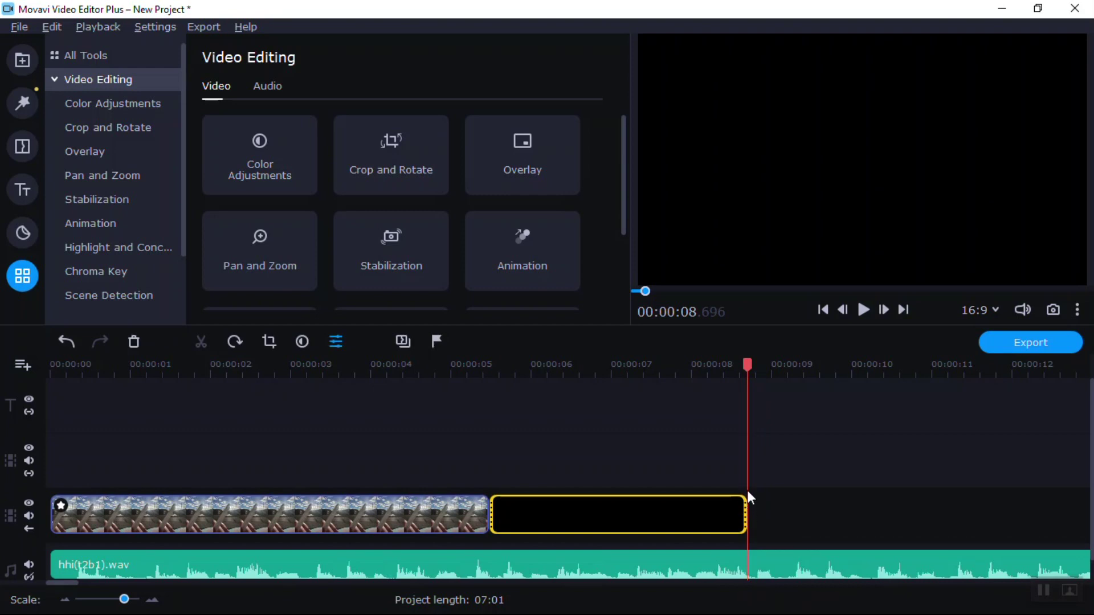
click(449, 368)
key(space)
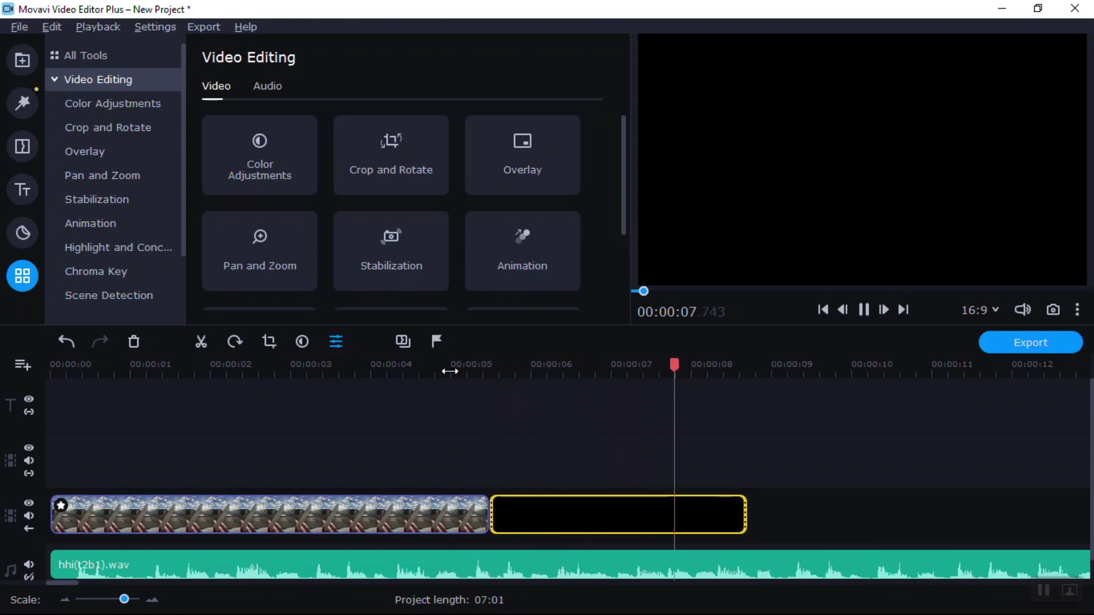
key(space)
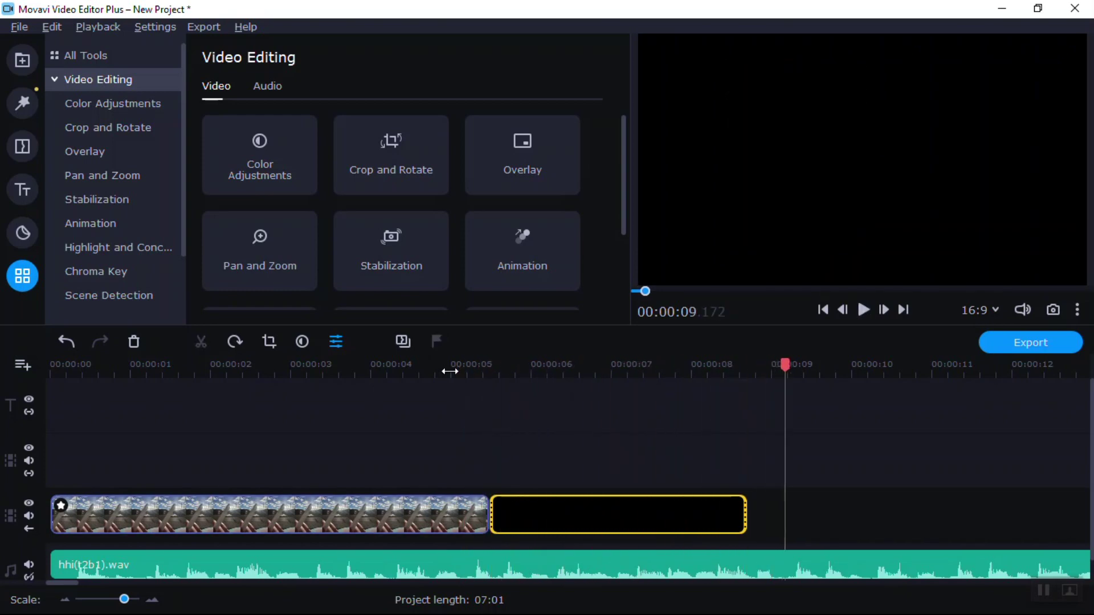
Step: Import the photo 20211125_123656.jpg from the AndrewsPicsJan folder into the project
click(33, 60)
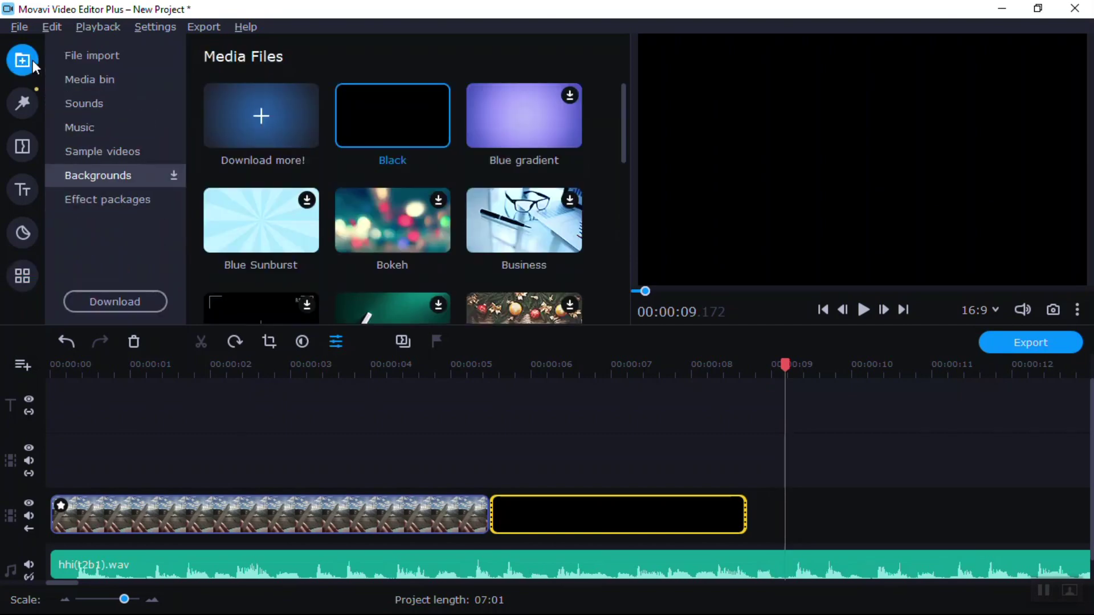
click(106, 56)
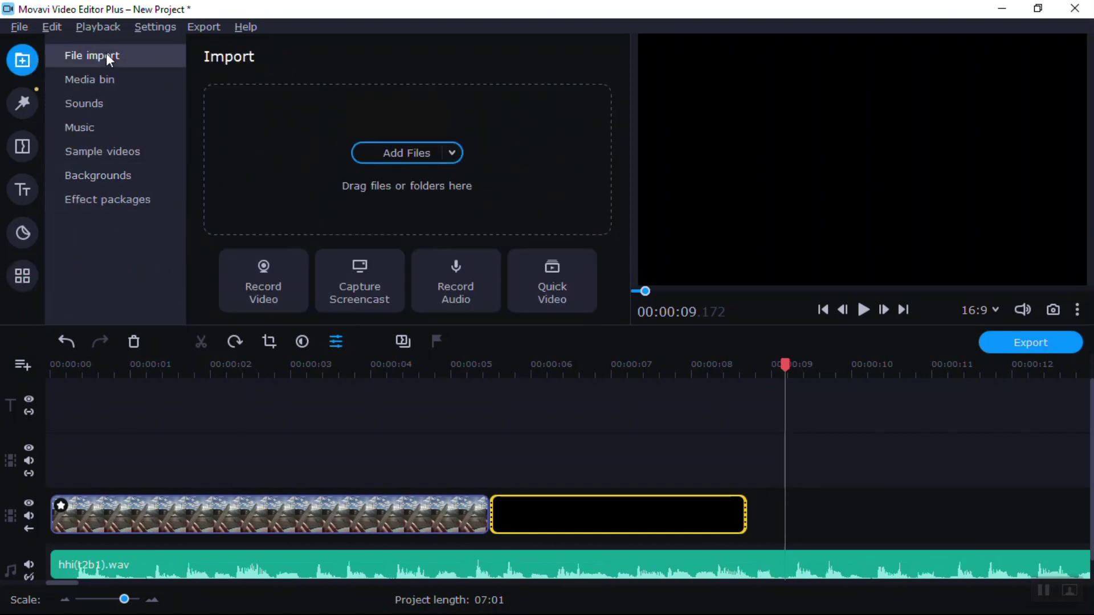
click(395, 151)
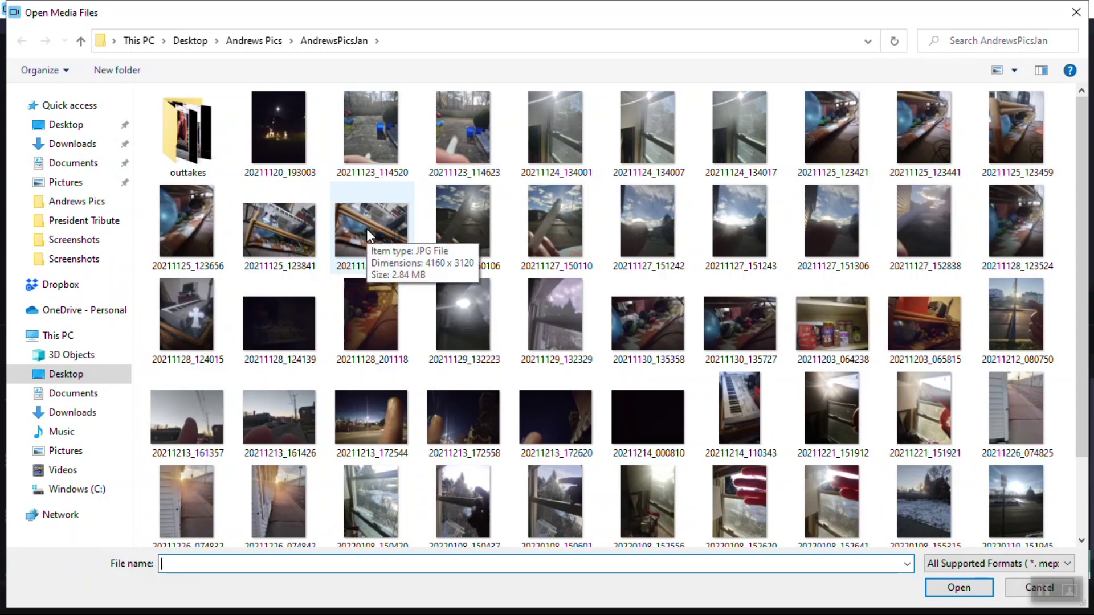
click(203, 225)
double_click(203, 221)
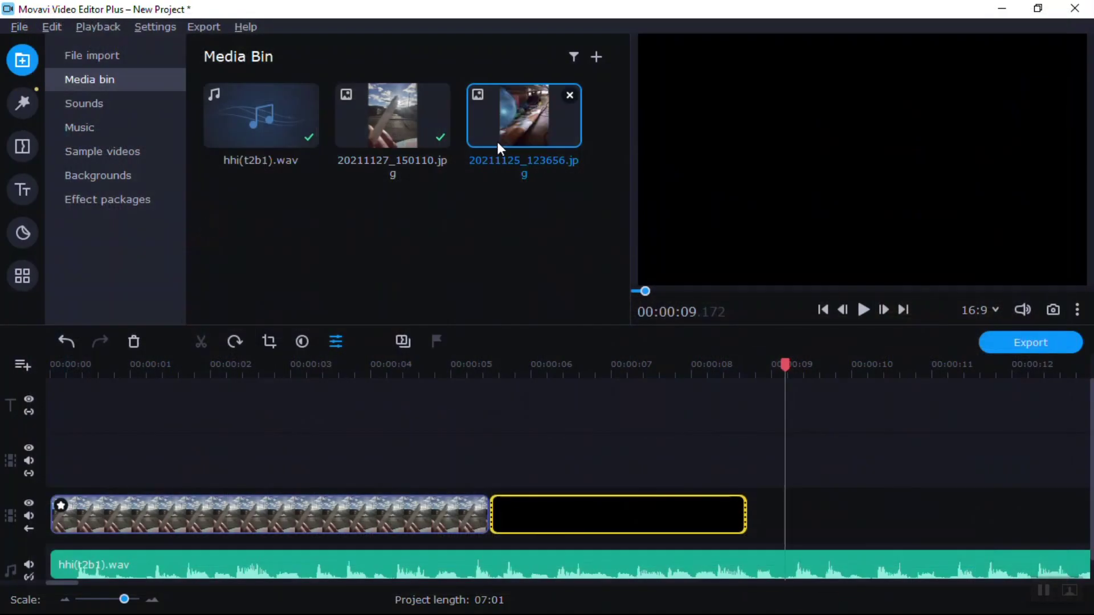
Step: Add 20211125_123656.jpg to the timeline and place it on the main video track directly after the black clip
right_click(527, 122)
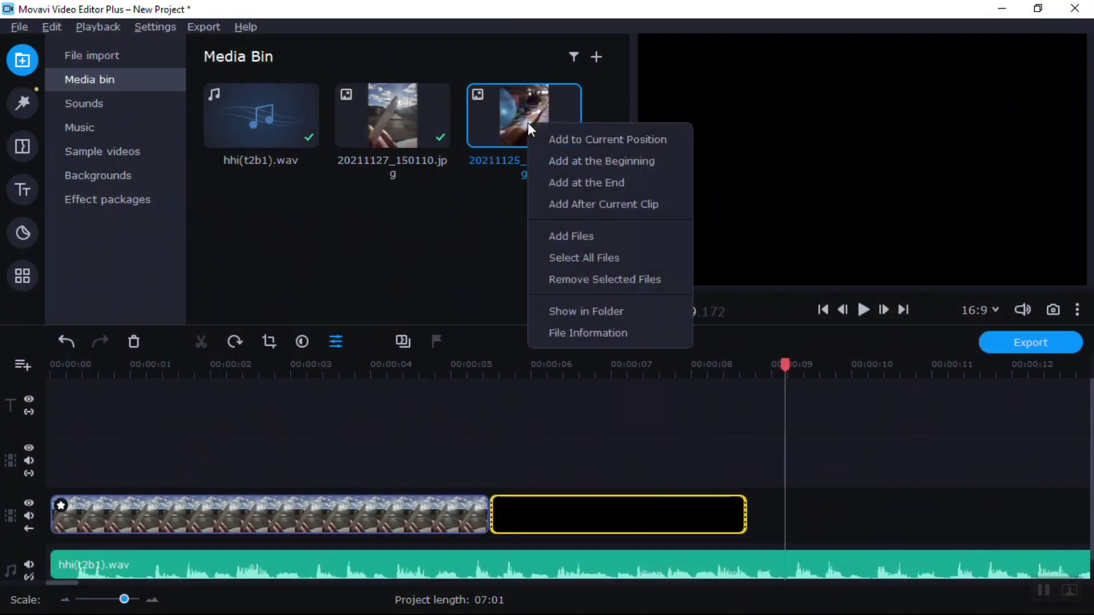
click(572, 135)
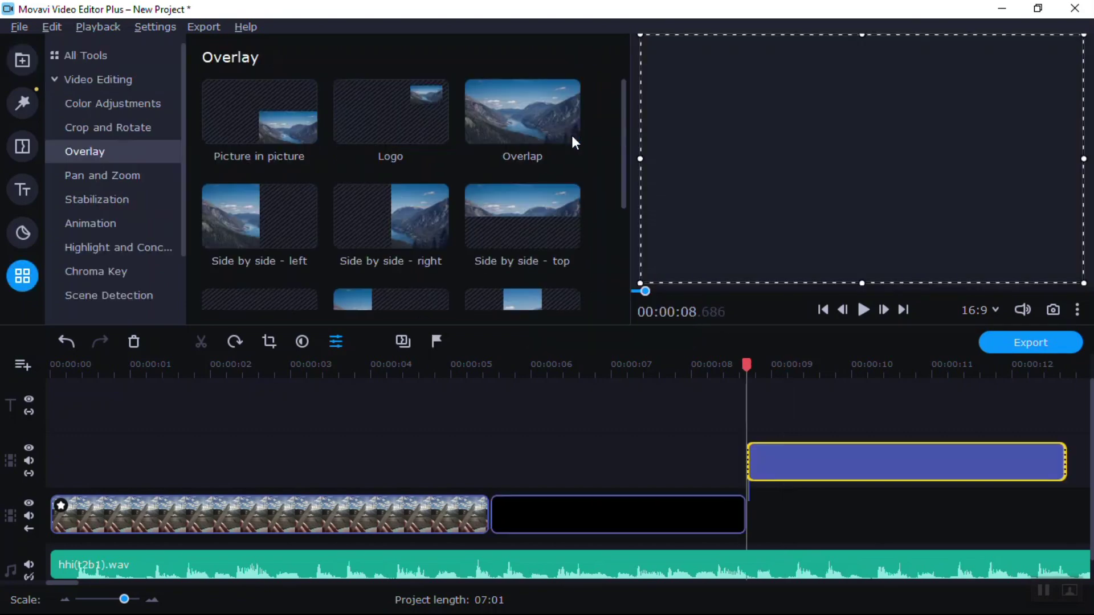
drag(775, 456, 771, 513)
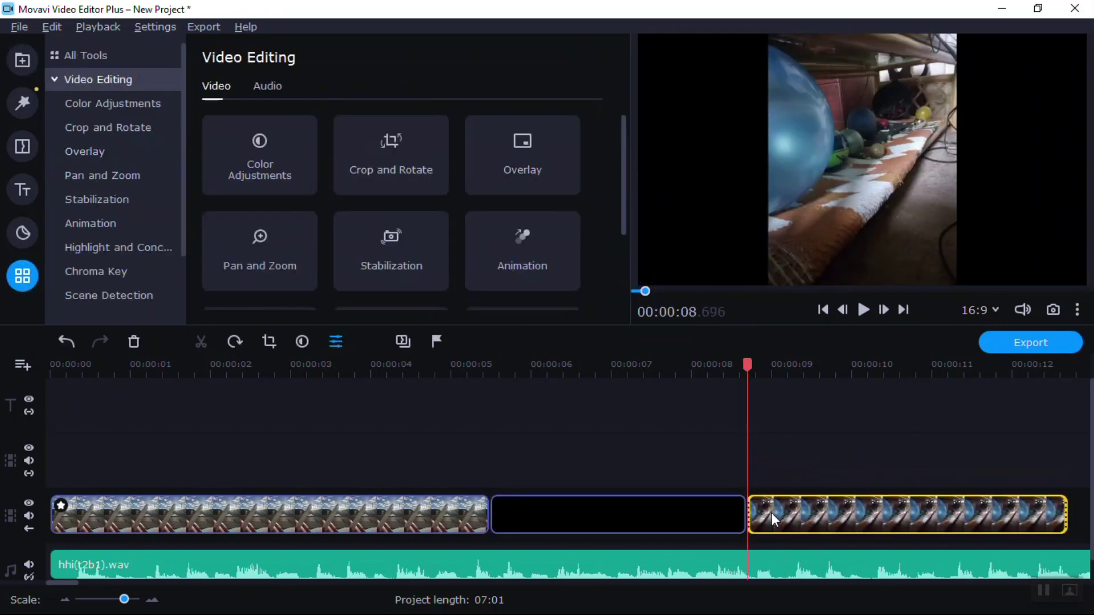
click(779, 522)
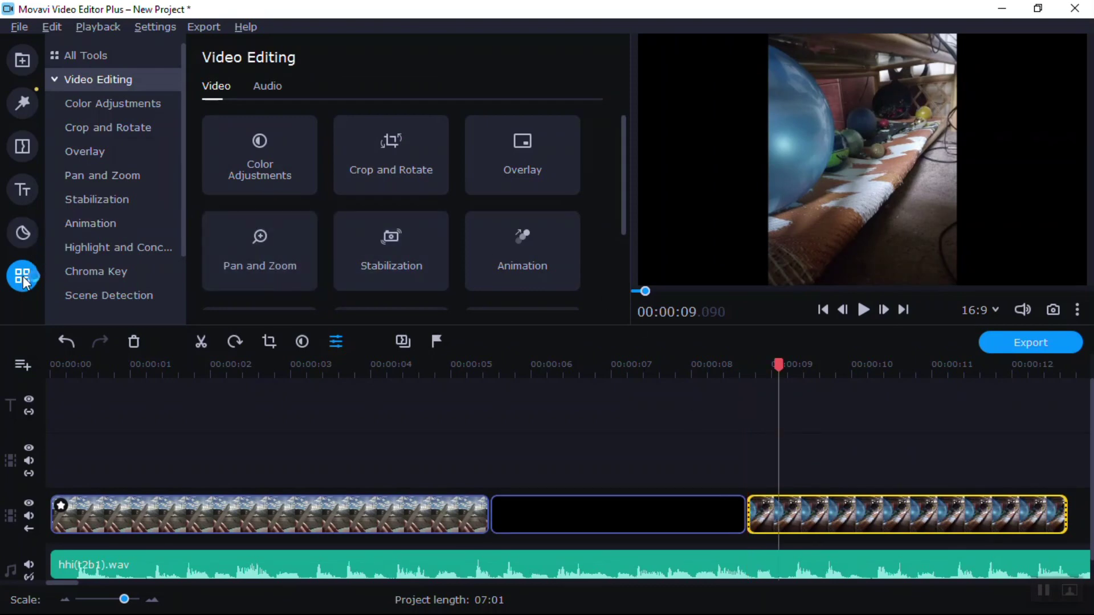
click(22, 65)
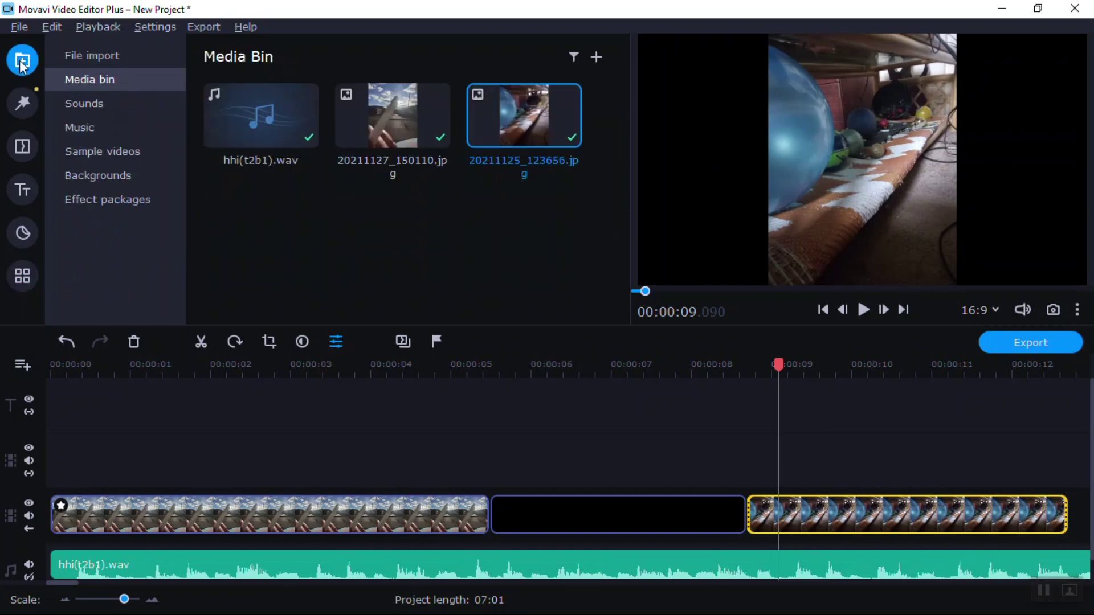
click(107, 59)
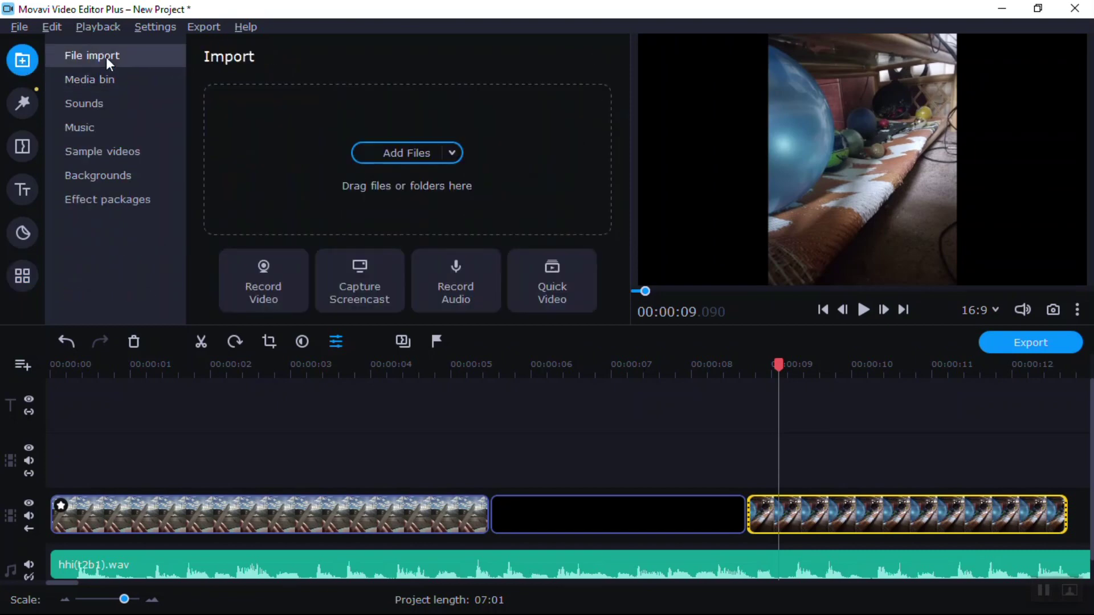
click(105, 77)
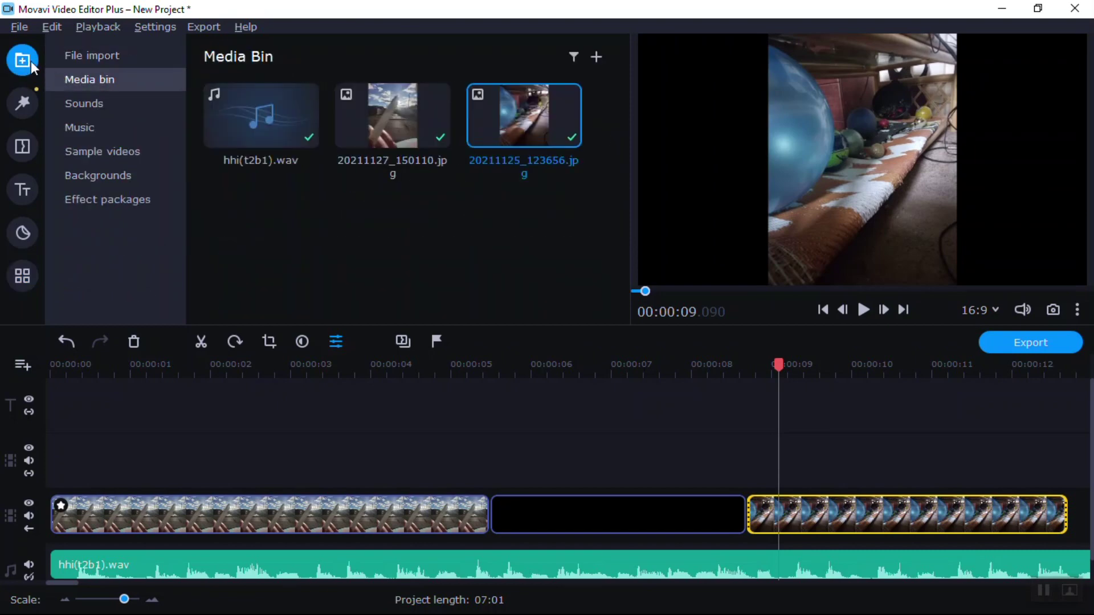
Step: Apply a Picture in picture overlay to the second photo clip, shrinking it to about 80% and centring it vertically near the frame's right edge
click(22, 276)
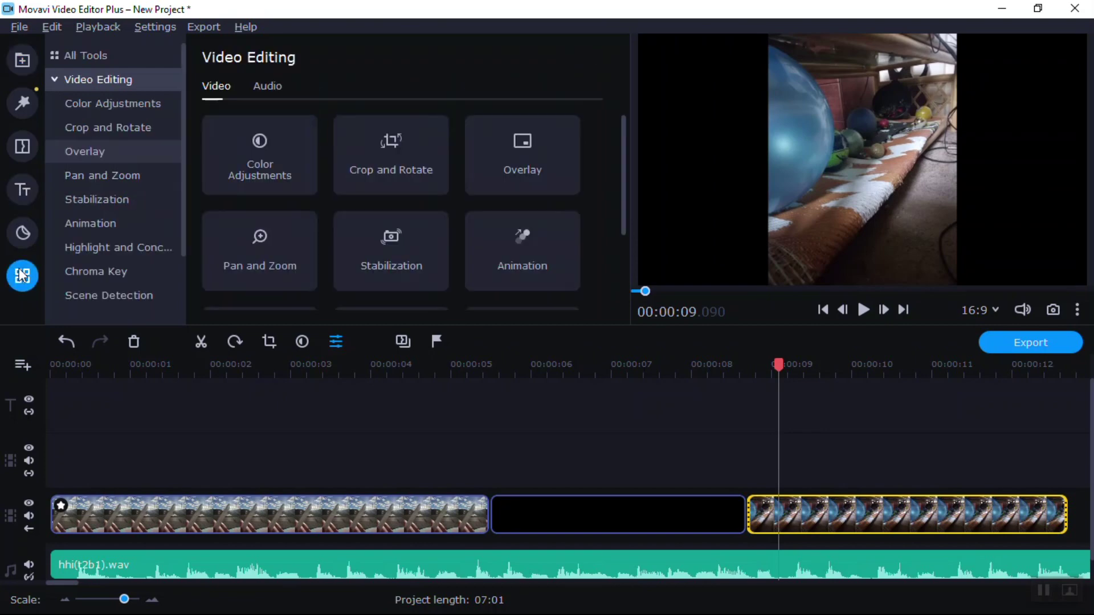
double_click(771, 505)
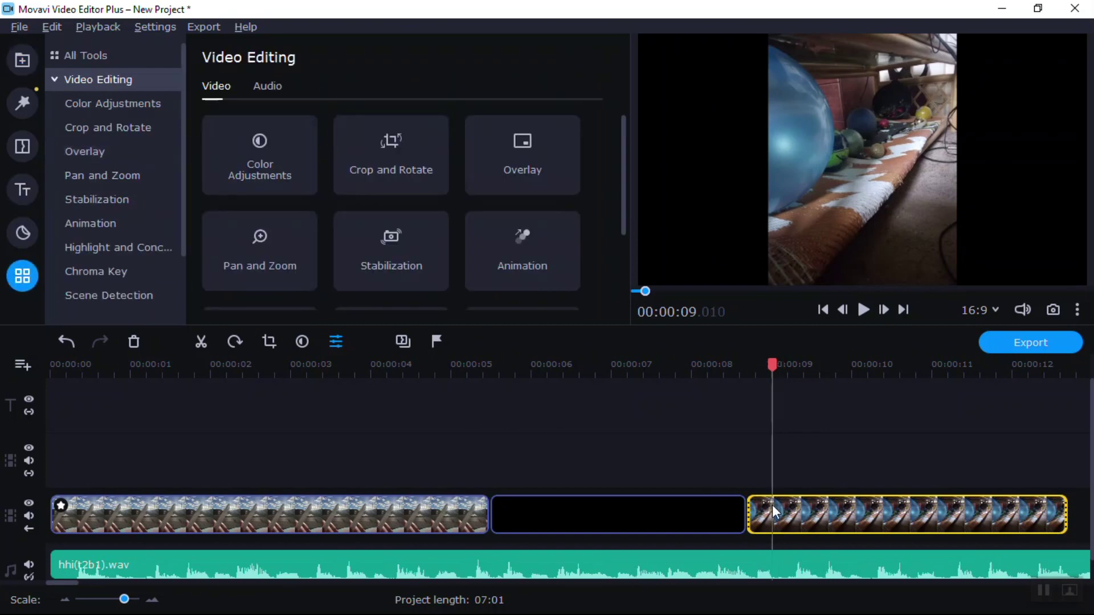
click(25, 274)
click(500, 161)
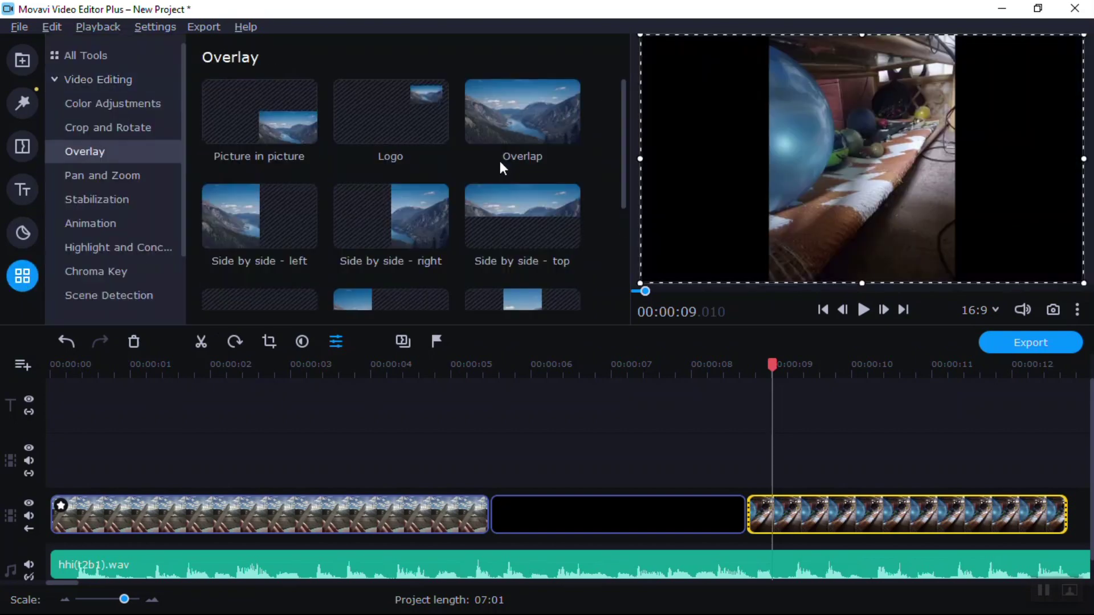
drag(642, 277, 738, 232)
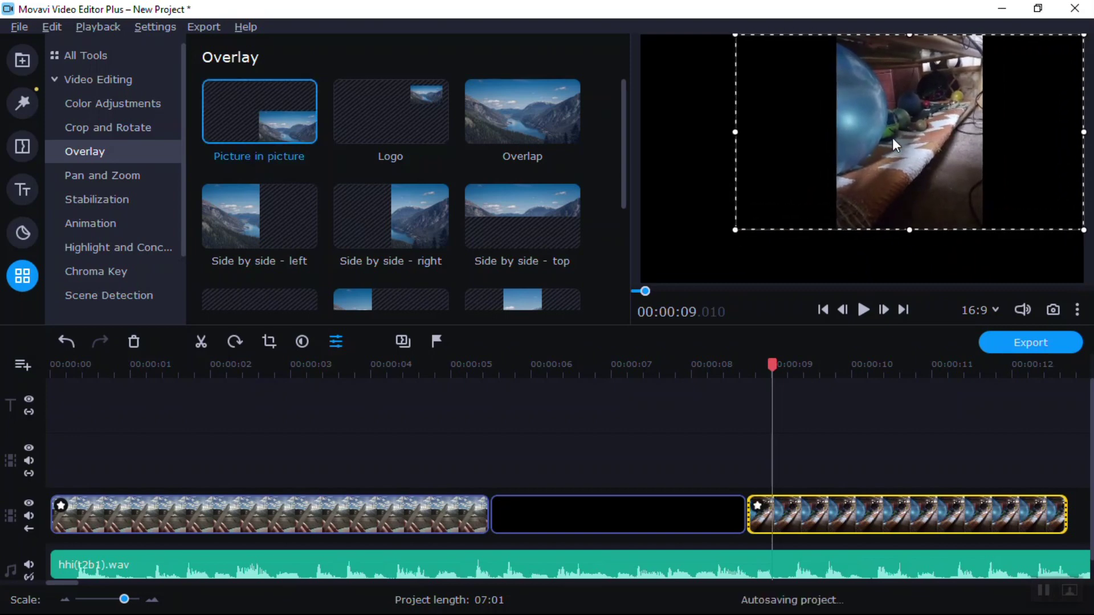
drag(893, 143, 918, 166)
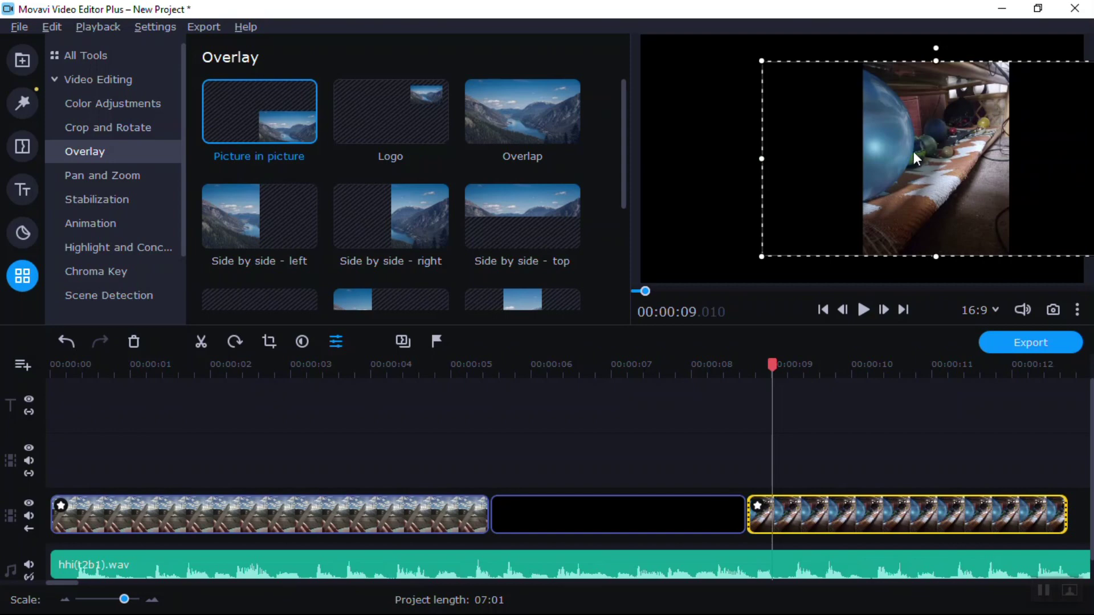
mouse_move(914, 151)
mouse_down()
mouse_move(902, 101)
mouse_move(897, 150)
mouse_move(884, 149)
mouse_move(895, 149)
mouse_up()
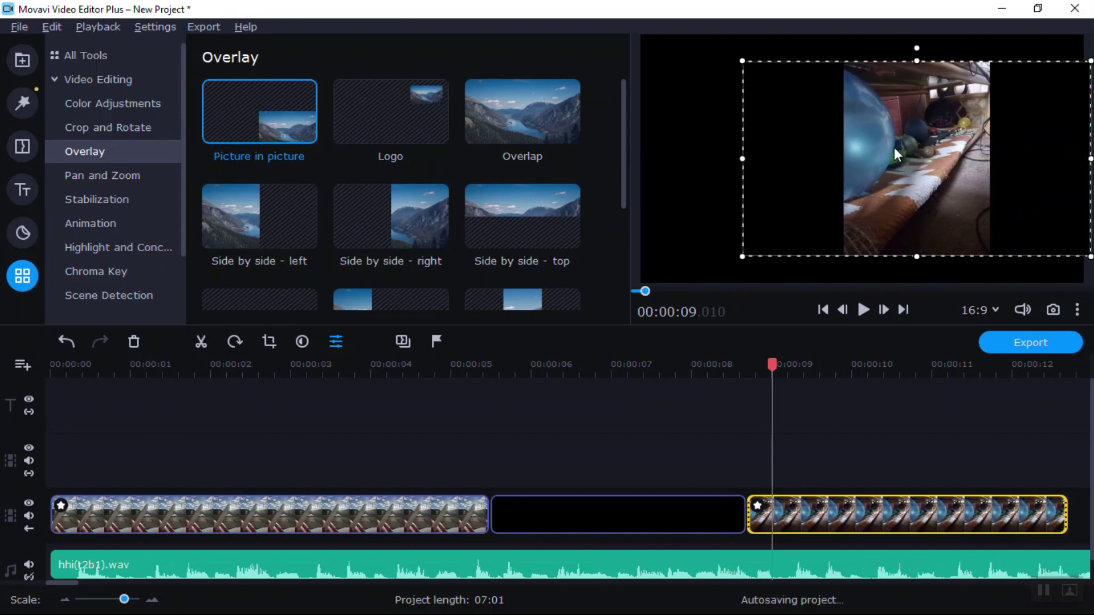
Step: Play back the second photo clip with its overlay placement, starting just before the clip
click(733, 368)
key(space)
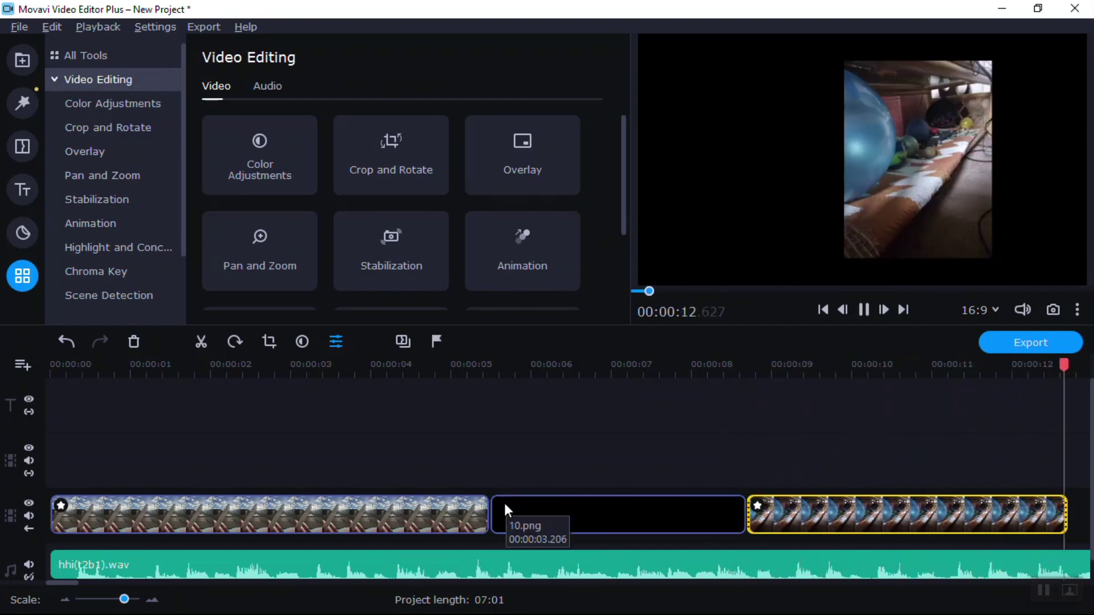
key(space)
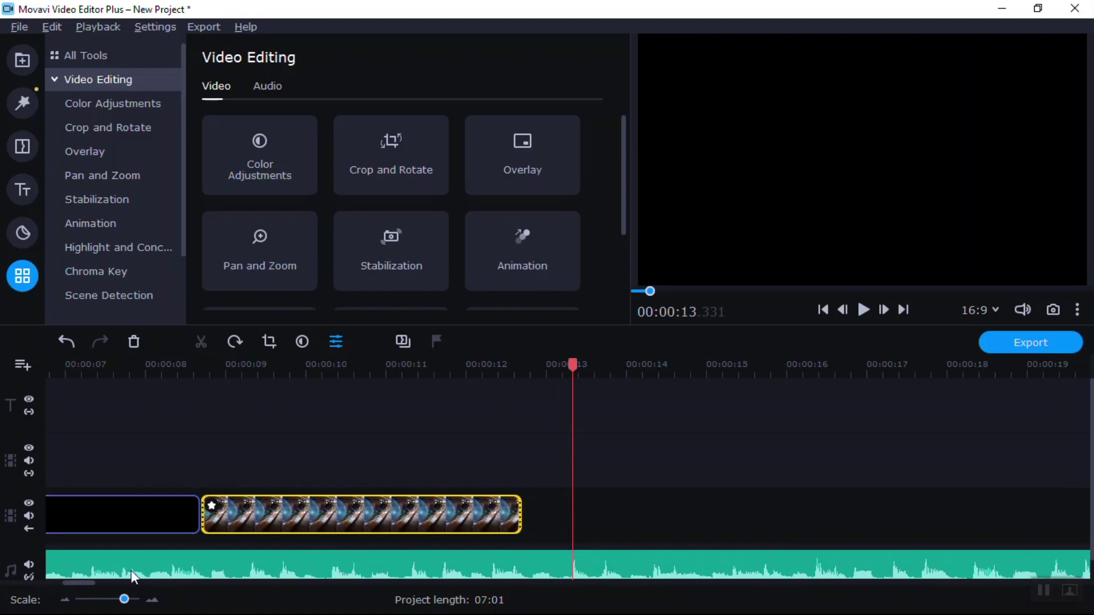
Step: Play back the sequence from about 3.85 seconds, through the first photo, the black clip and the second photo
mouse_move(84, 583)
mouse_down()
mouse_move(97, 584)
mouse_move(87, 589)
mouse_up()
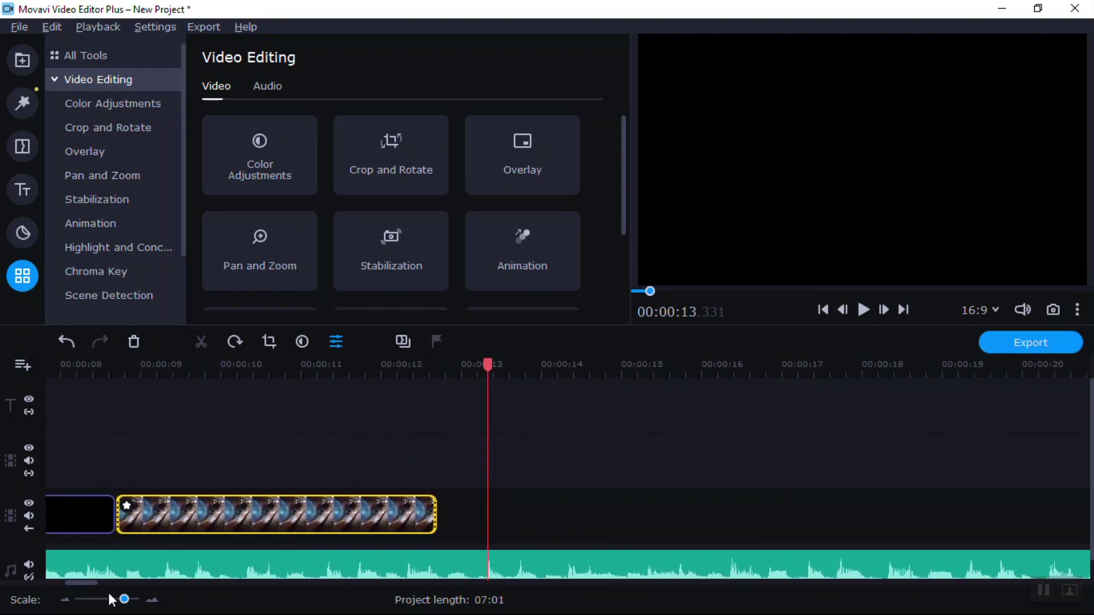
drag(125, 599, 119, 601)
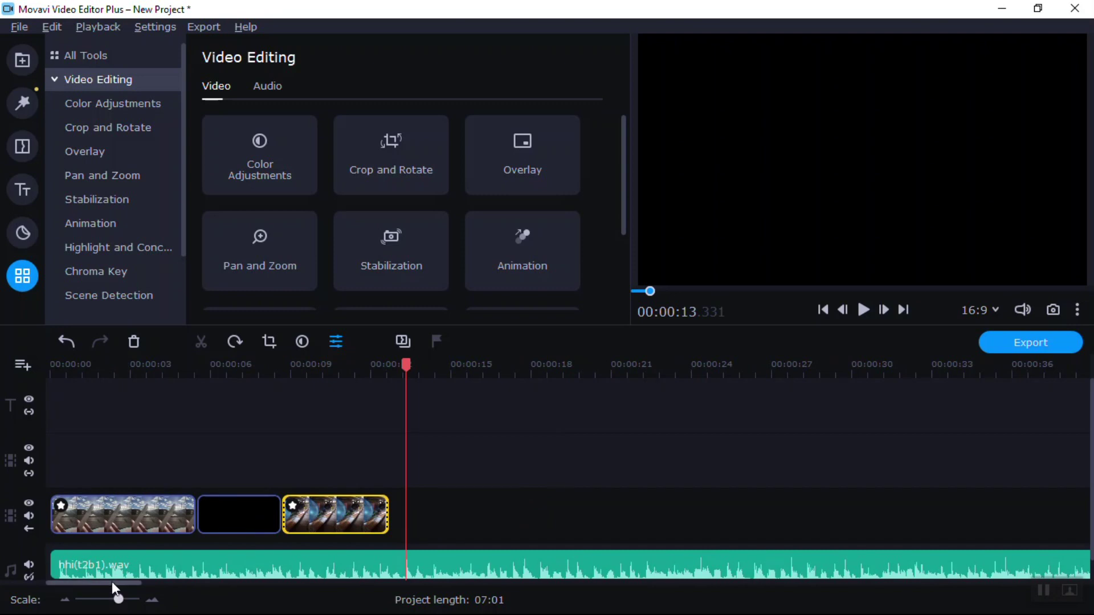
drag(111, 581, 121, 583)
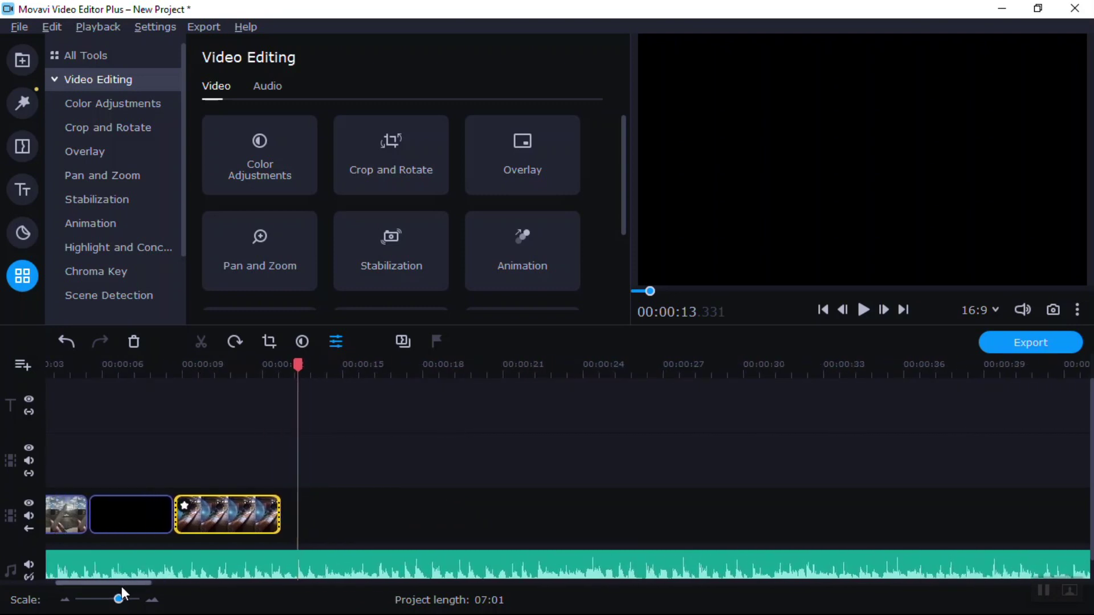
click(74, 371)
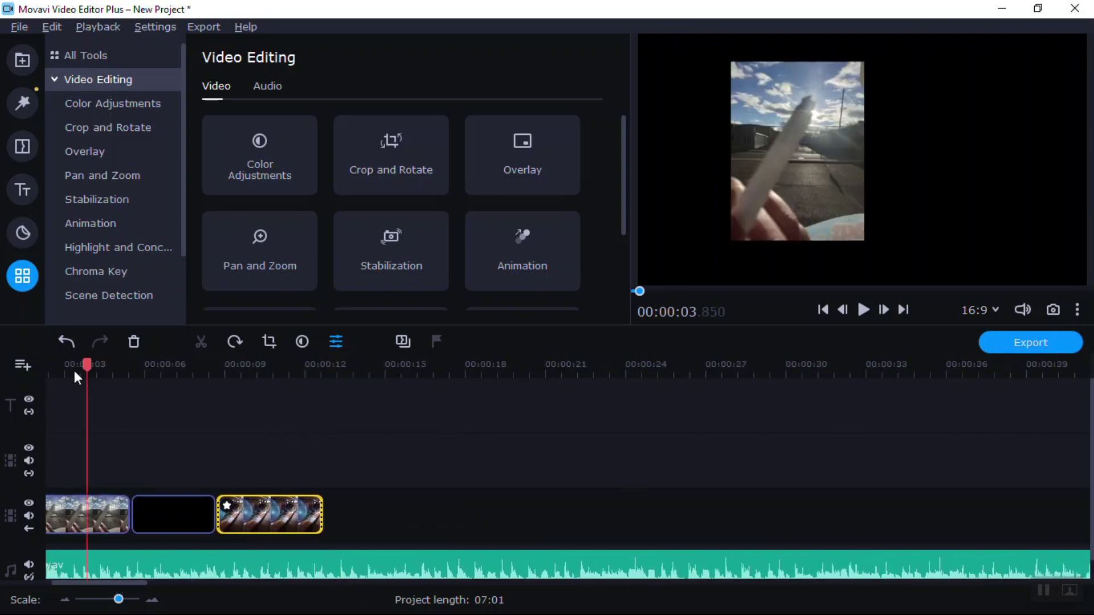
key(space)
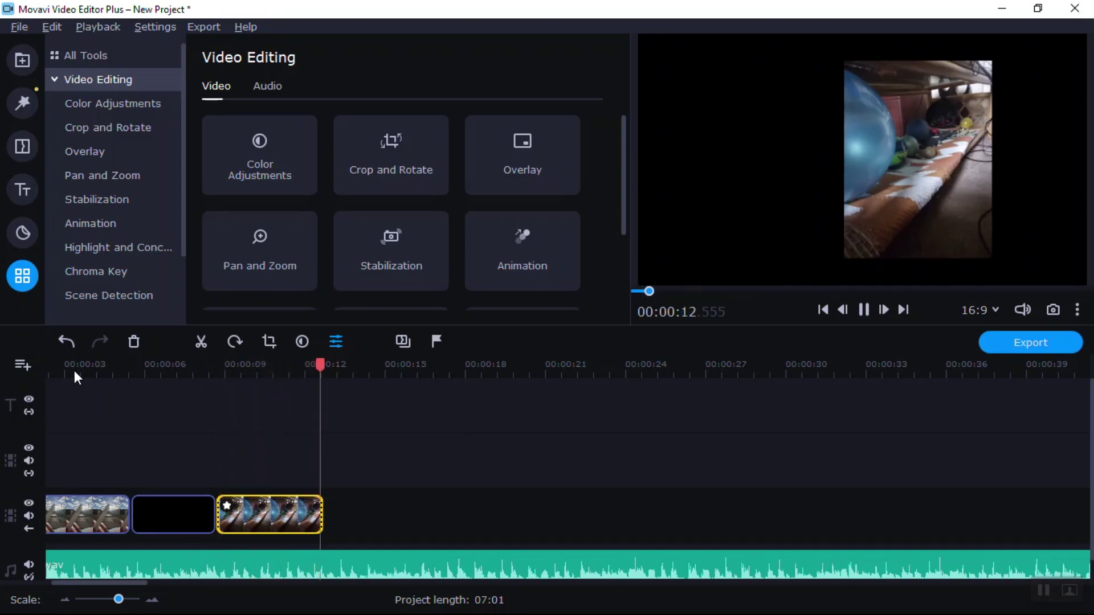
Step: Clone the black clip and place the copy on the main video track directly after the second photo clip
key(space)
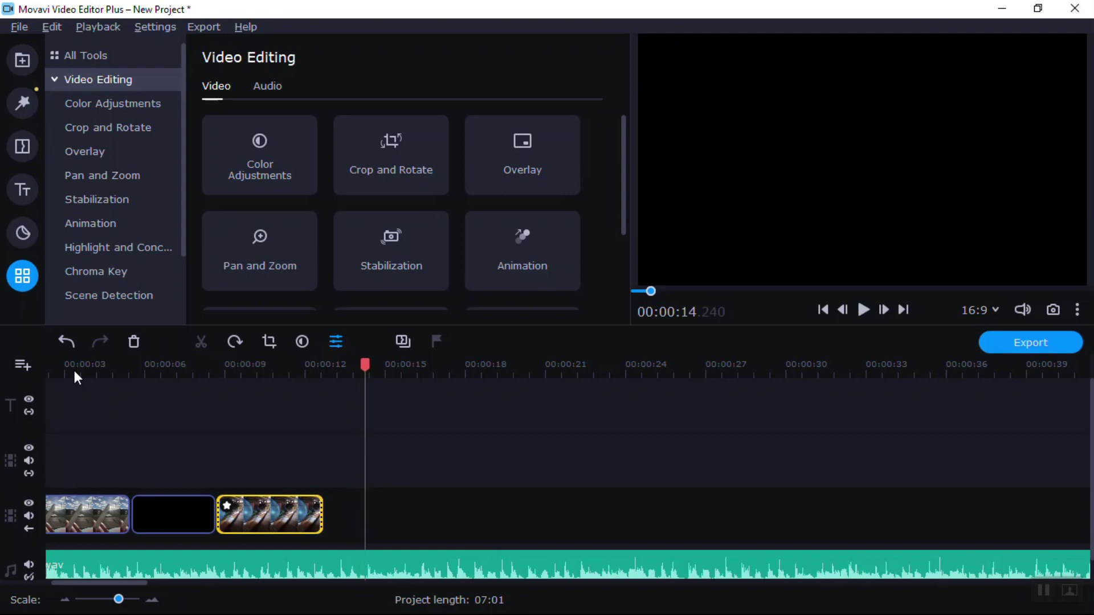
click(177, 499)
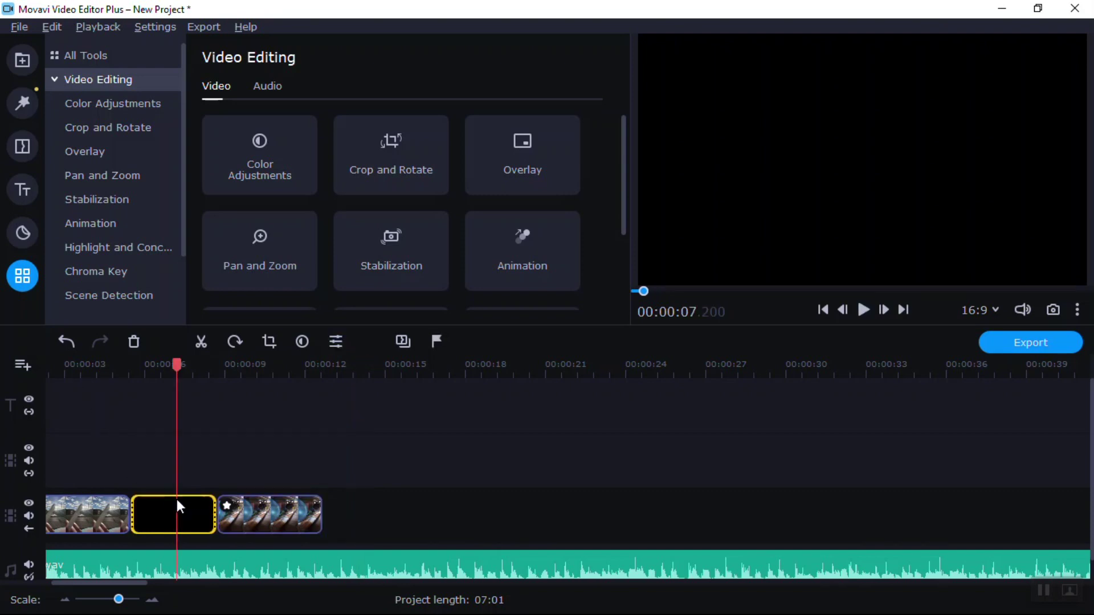
right_click(176, 499)
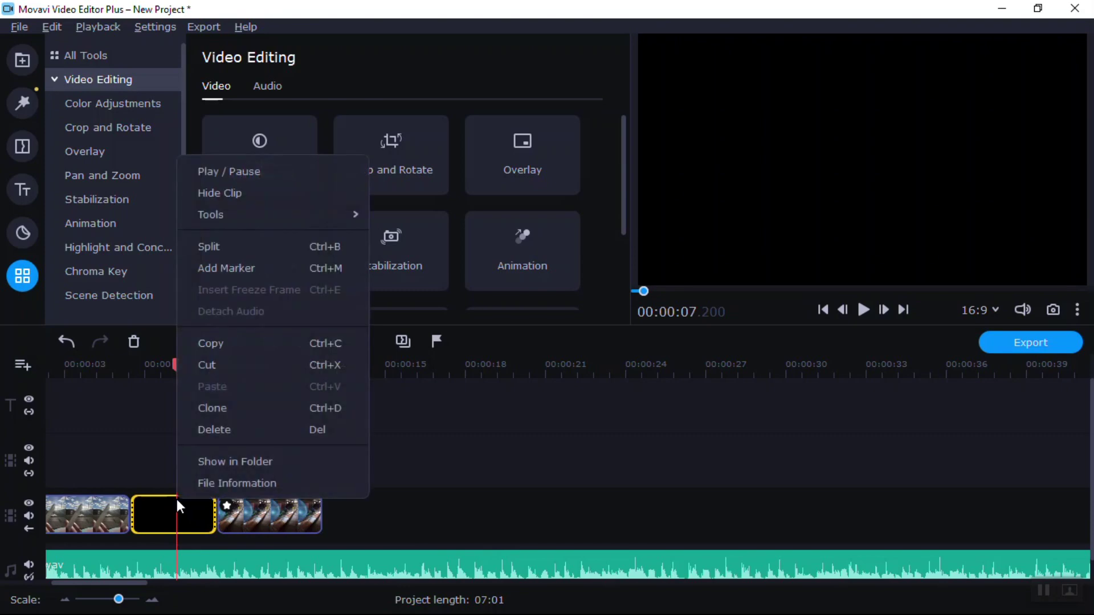
click(283, 405)
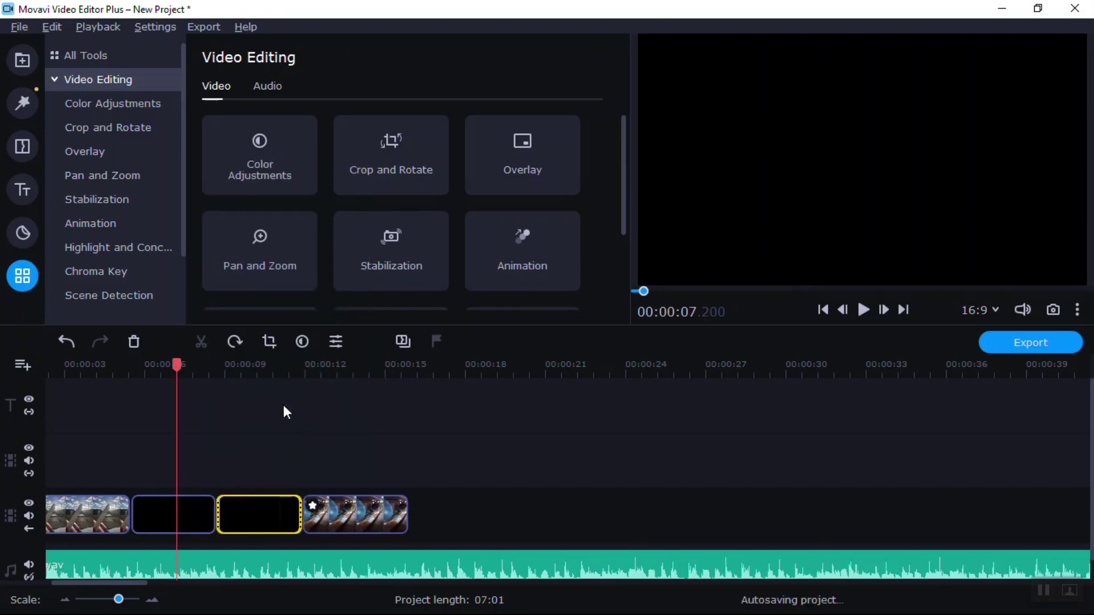
drag(271, 514, 364, 508)
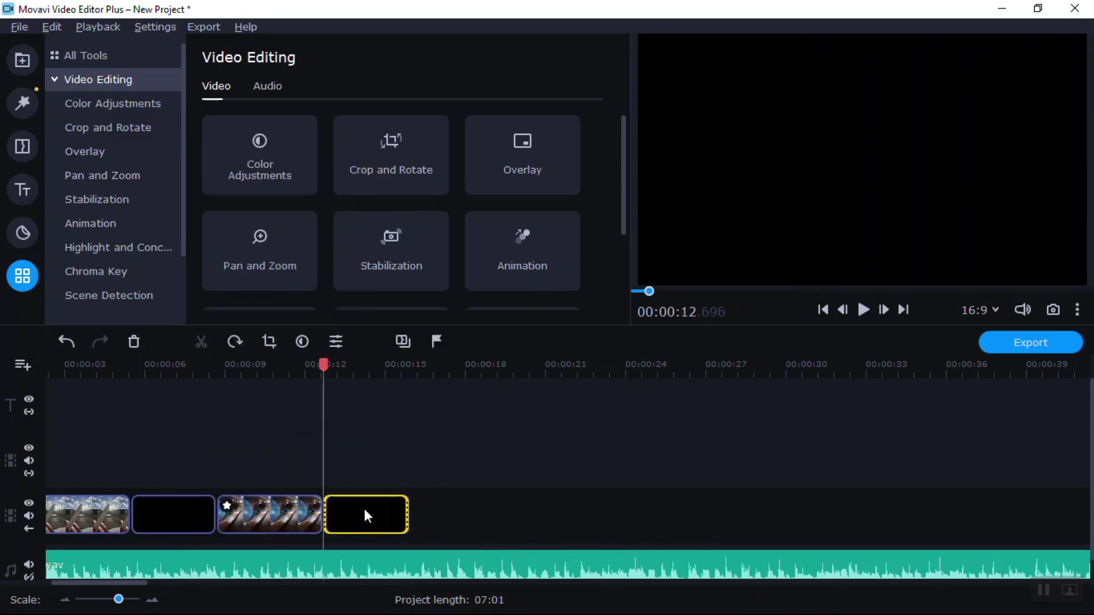
click(364, 508)
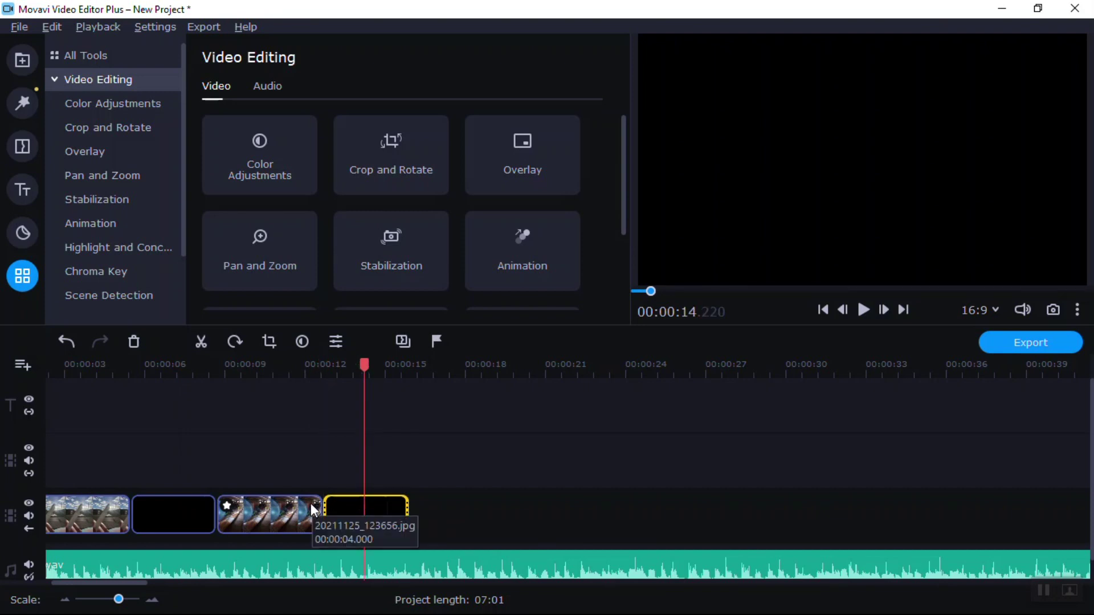
Step: Clone the first photo clip and place the copy on the main video track directly after the last black clip
click(110, 508)
right_click(110, 508)
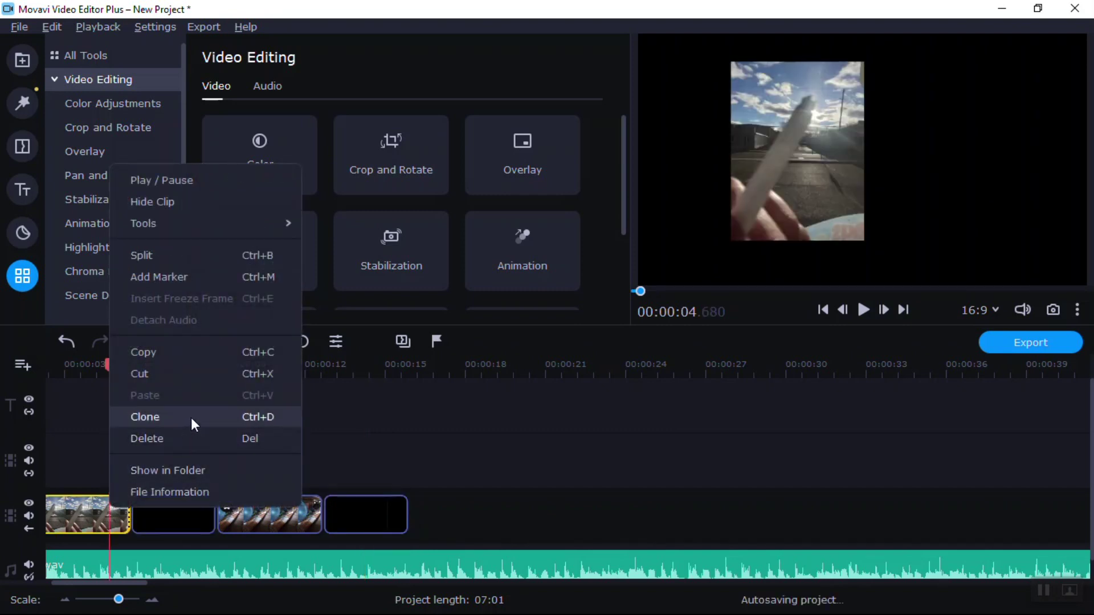
click(190, 419)
drag(211, 504, 478, 495)
Step: Clone the second photo clip and place the copy on the overlay track, aligned with the start of the cloned first photo
click(295, 507)
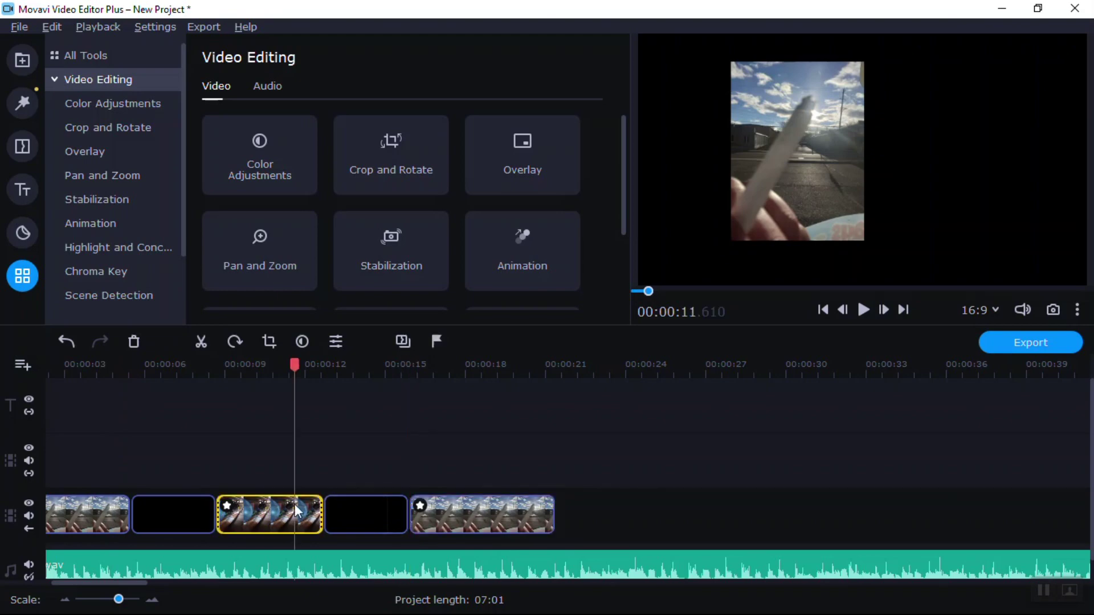
right_click(295, 506)
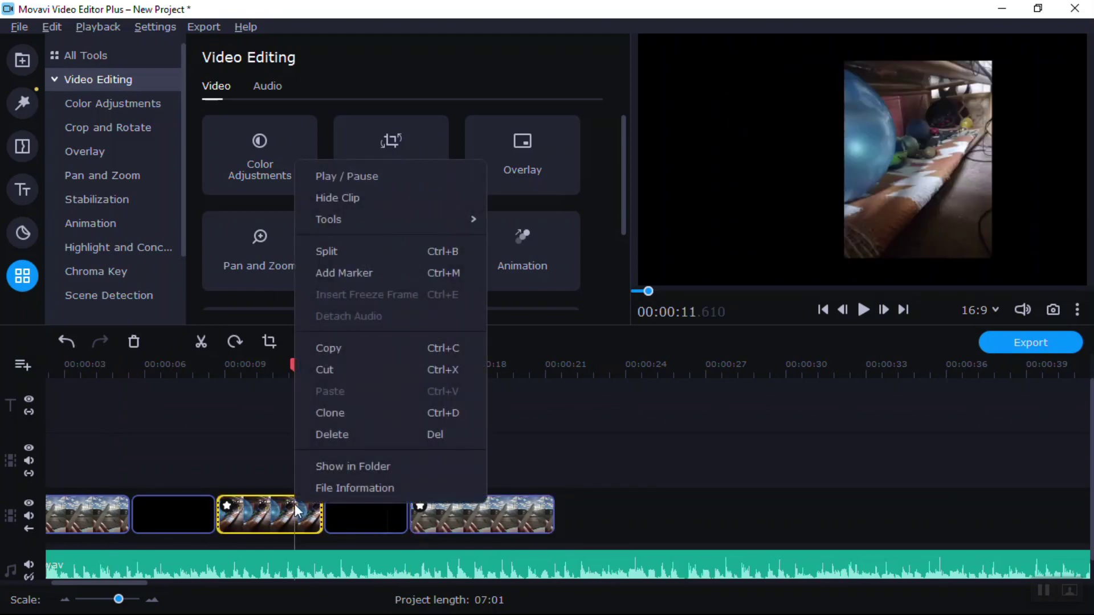
click(374, 414)
mouse_move(351, 519)
mouse_down()
mouse_move(477, 486)
mouse_move(451, 472)
mouse_move(434, 481)
mouse_up()
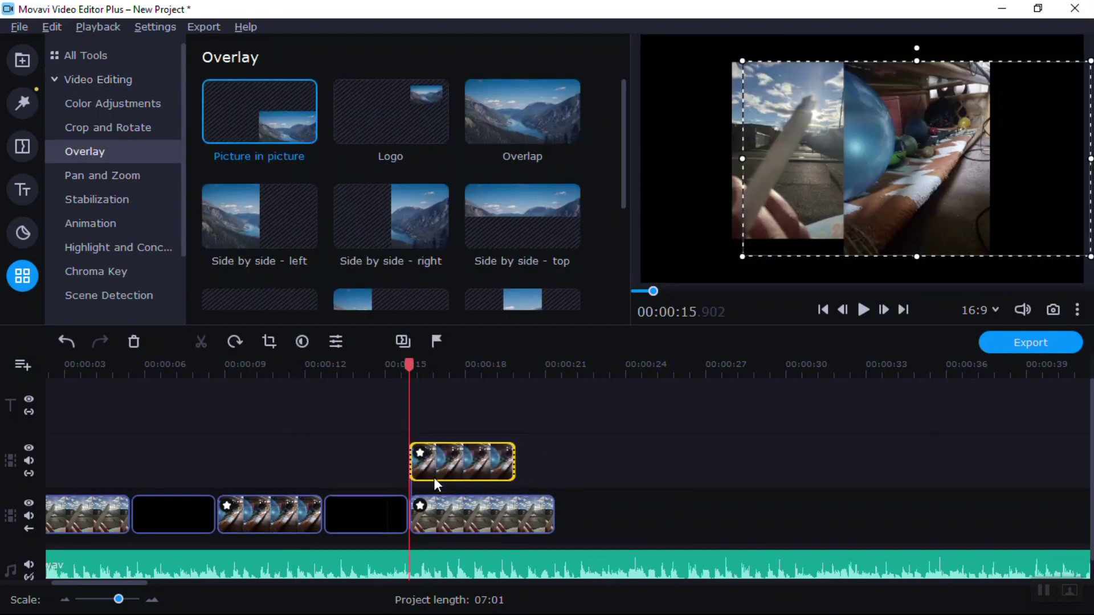
Step: Change the overlay type to Overlap for both stacked photo clips
click(437, 508)
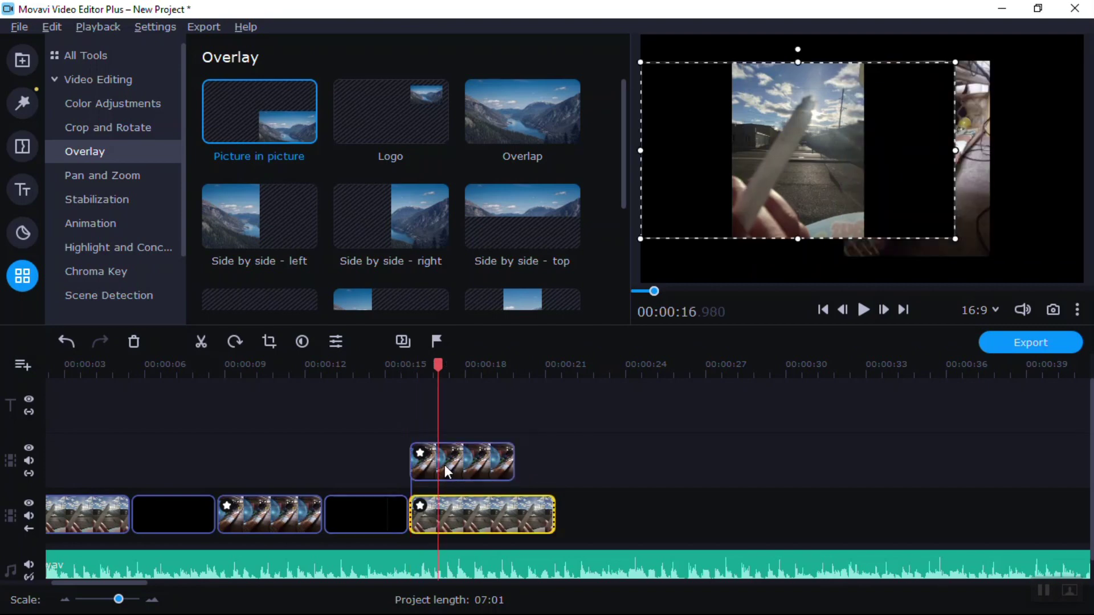
click(566, 116)
click(486, 446)
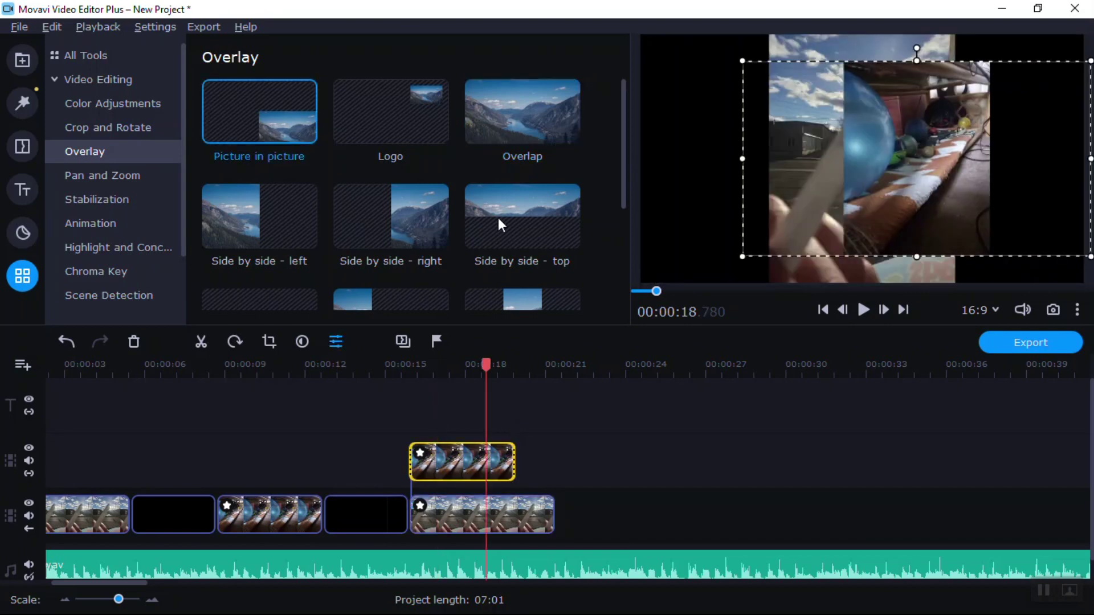
click(528, 124)
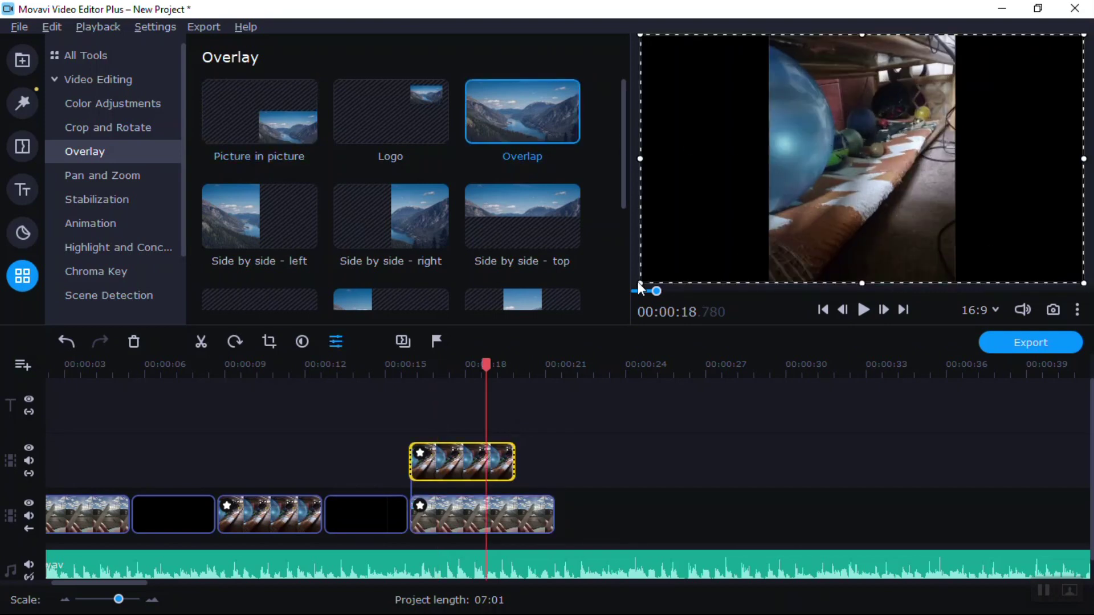
Step: Shrink both stacked photos to about half size, placing the first in the frame's lower-left area and the second in its upper-right area
drag(640, 283, 874, 198)
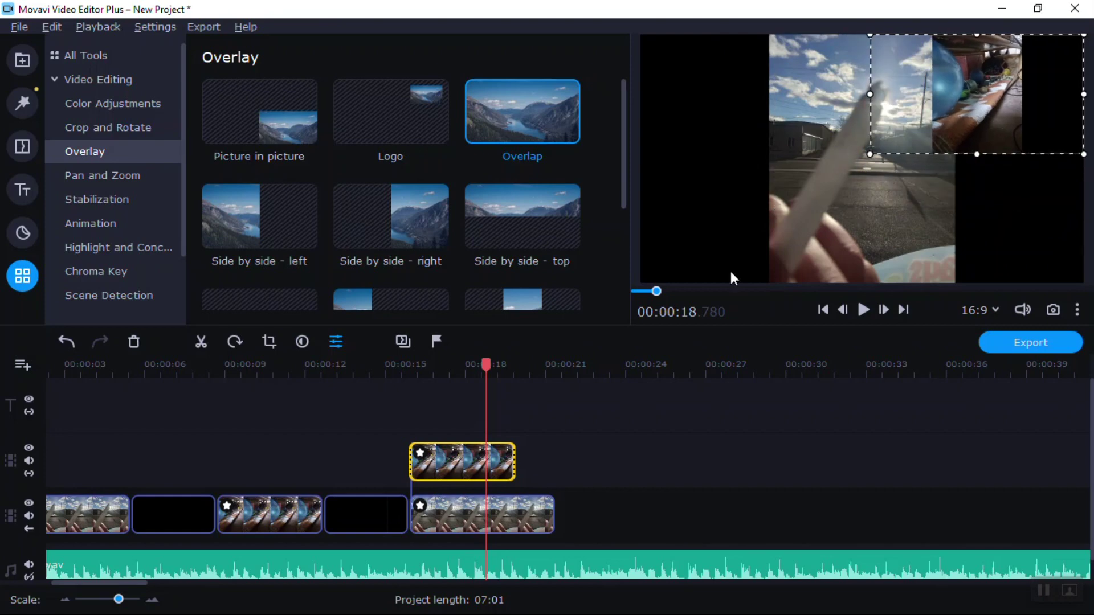
click(477, 514)
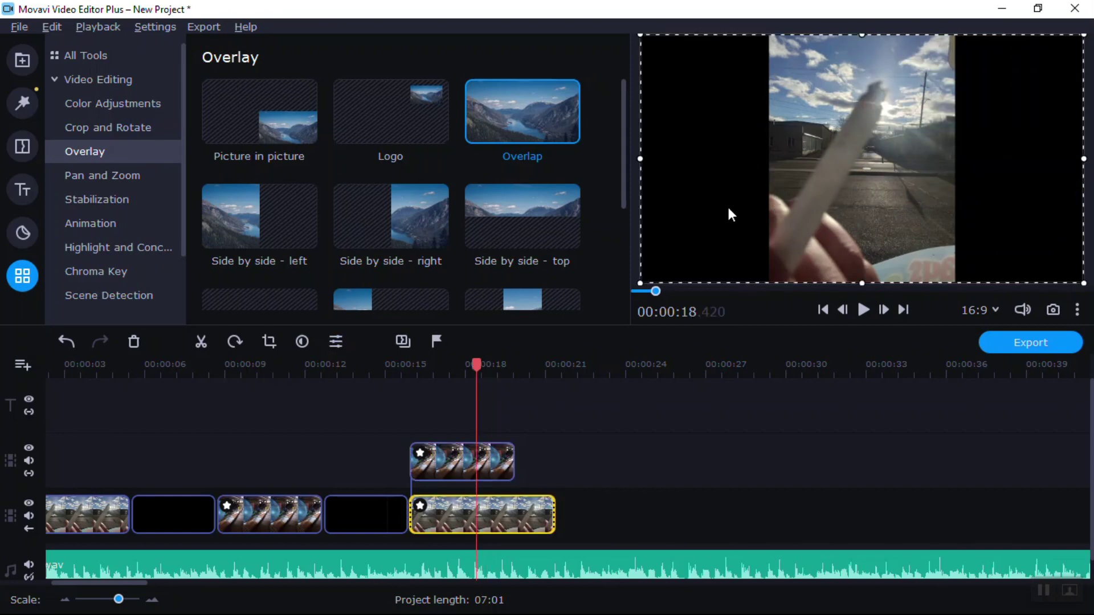
drag(640, 283, 846, 168)
drag(925, 115, 687, 191)
click(471, 459)
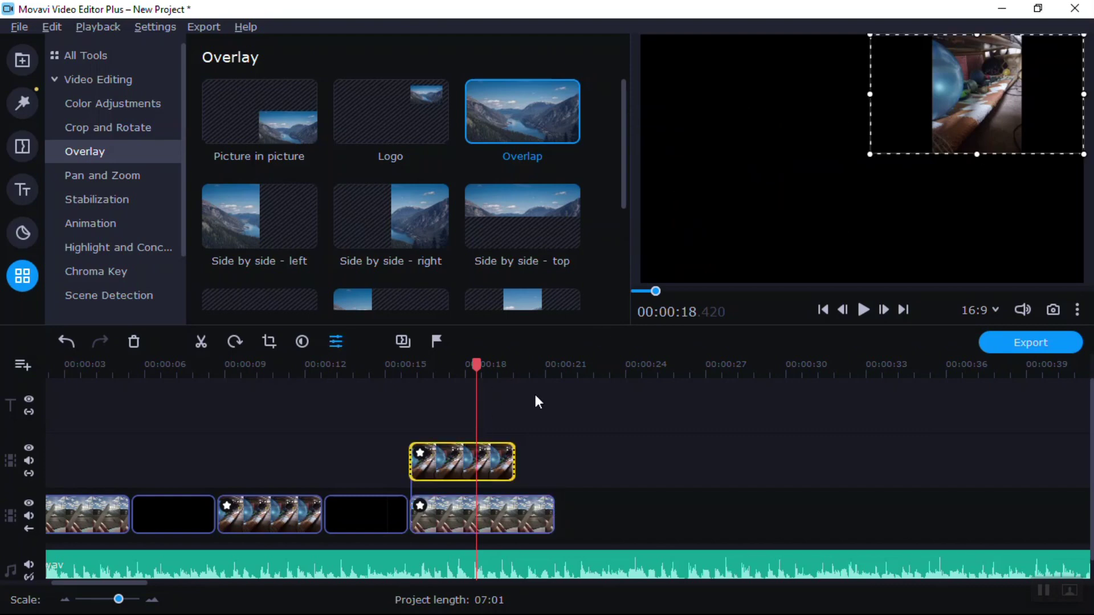
drag(990, 65, 934, 93)
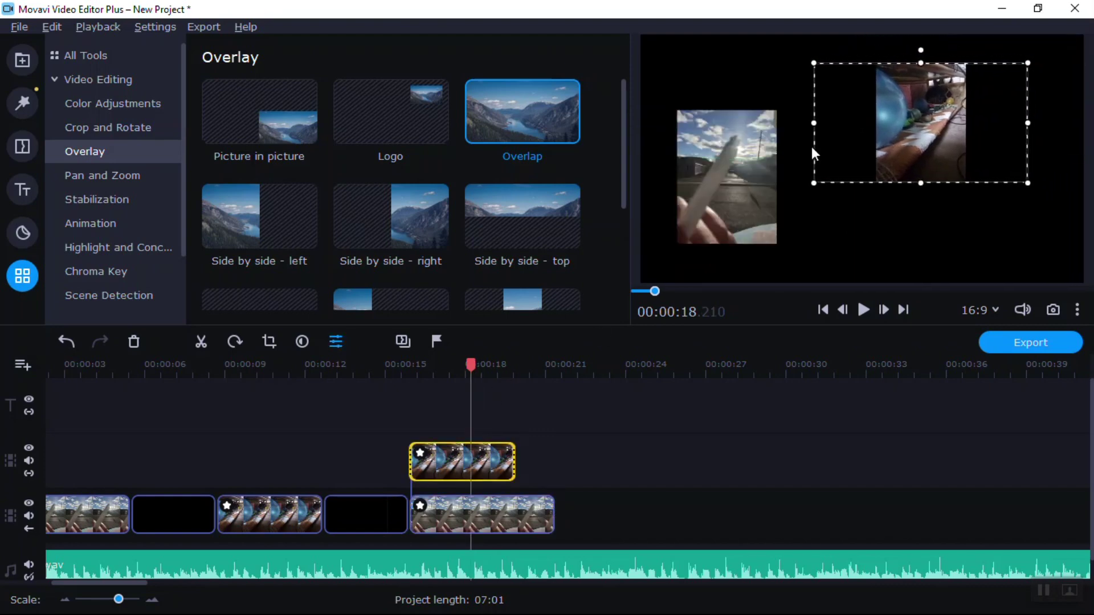
Step: Play back from the second black clip through the stacked photos, and place the playhead at the end of the last photo clip
click(362, 372)
key(space)
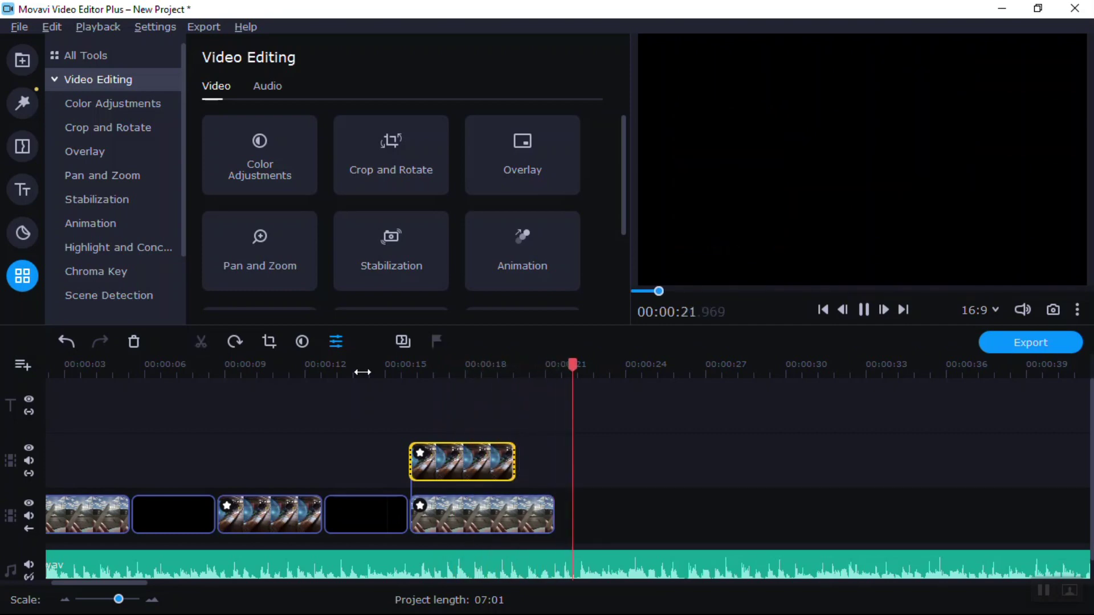
key(space)
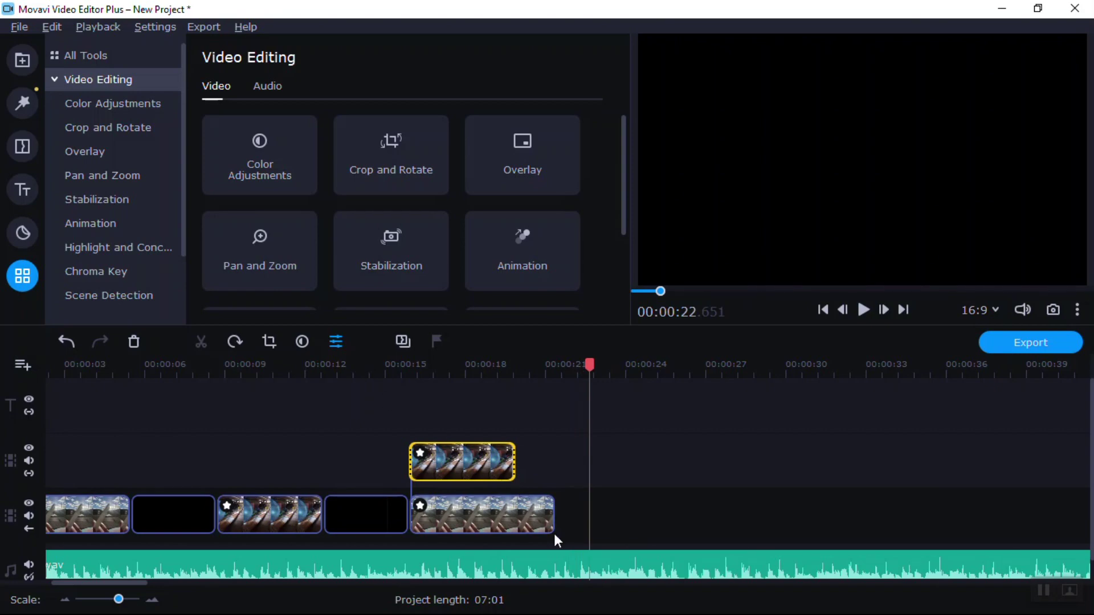
click(557, 555)
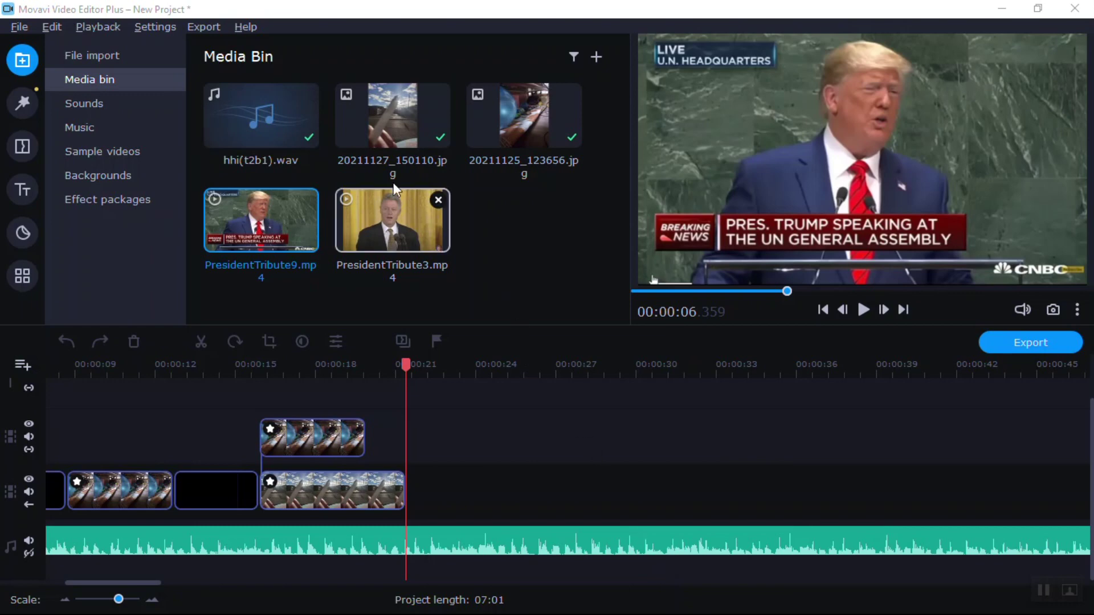
Step: Import PresidentTribute4 from the President Tribute folder into the media bin
click(142, 57)
click(380, 152)
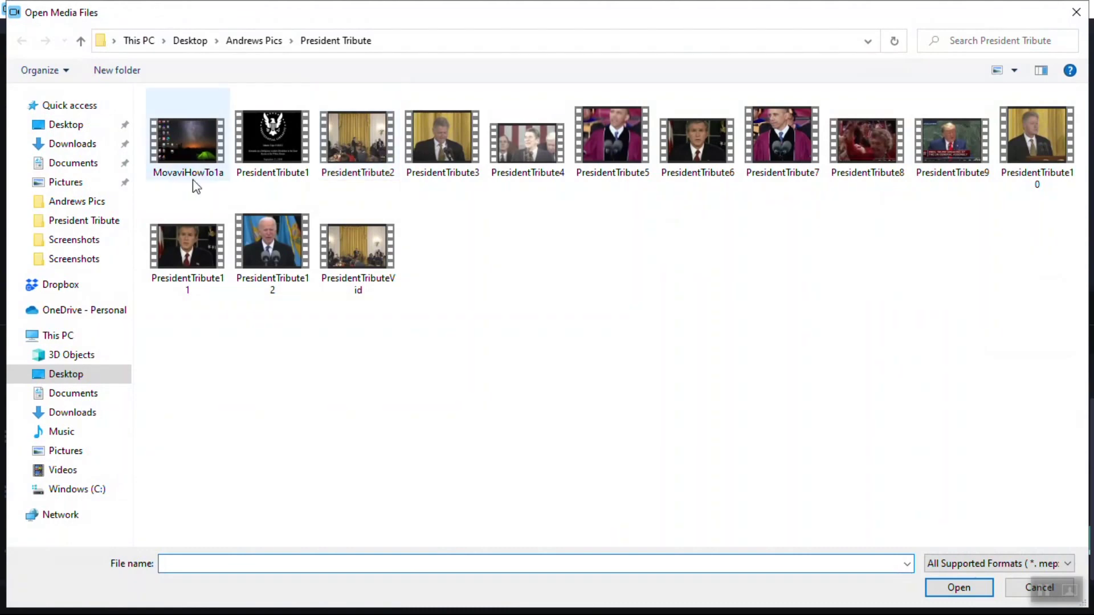
click(101, 221)
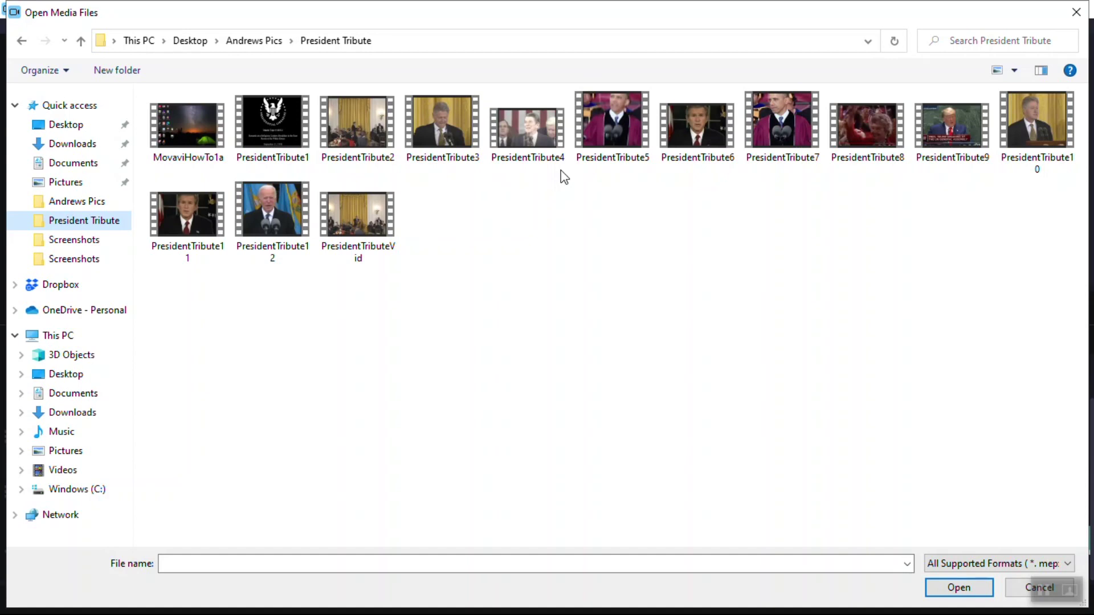
double_click(529, 146)
mouse_move(517, 241)
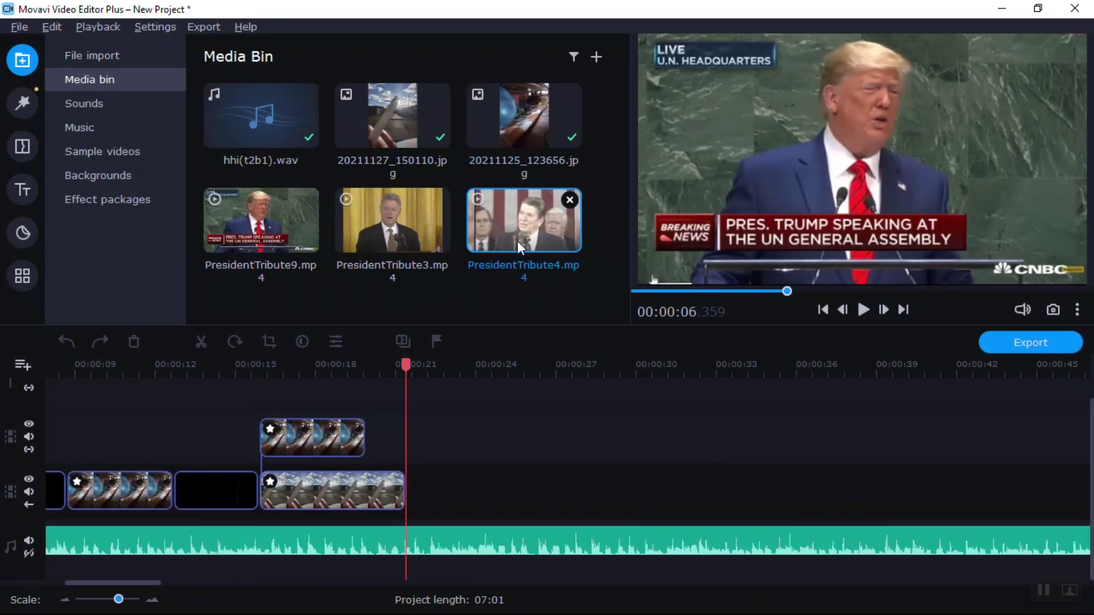
Step: Preview PresidentTribute9.mp4 from the media bin, playing it to about 18 seconds
mouse_move(394, 239)
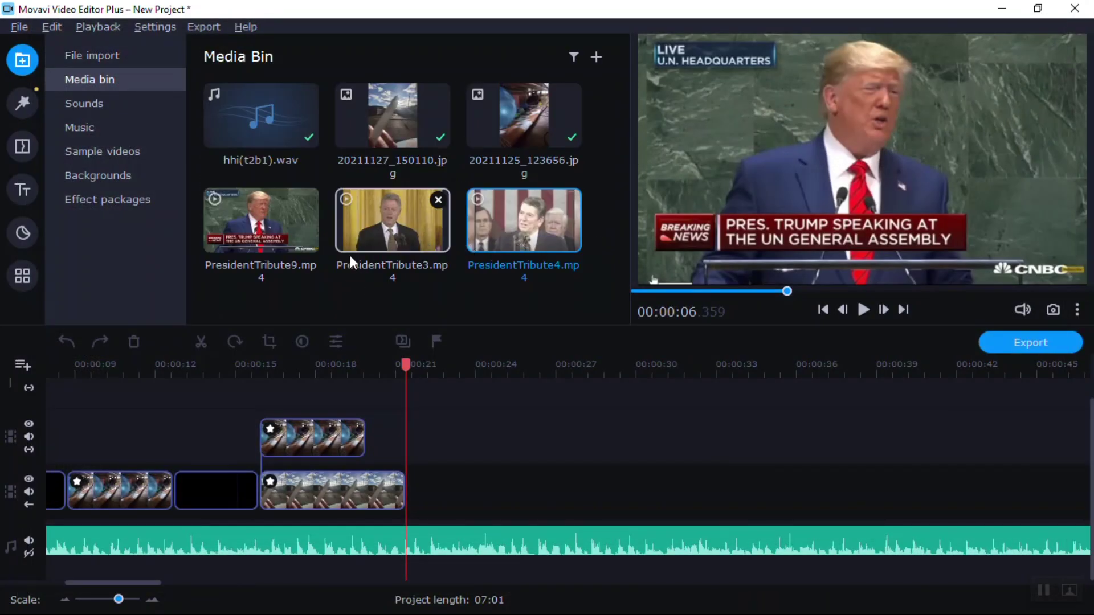
click(270, 216)
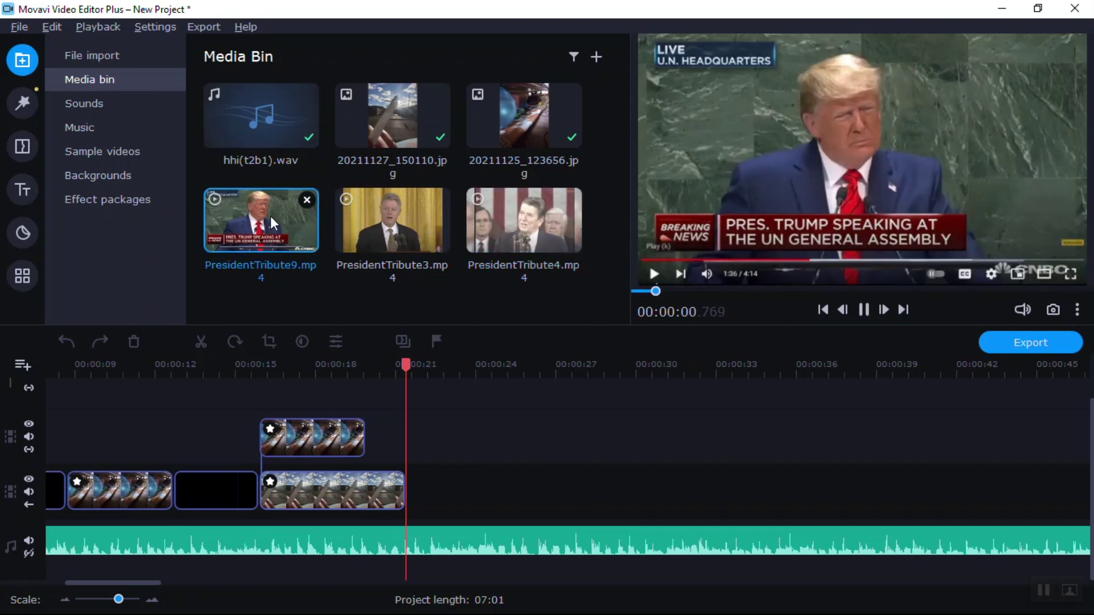
key(space)
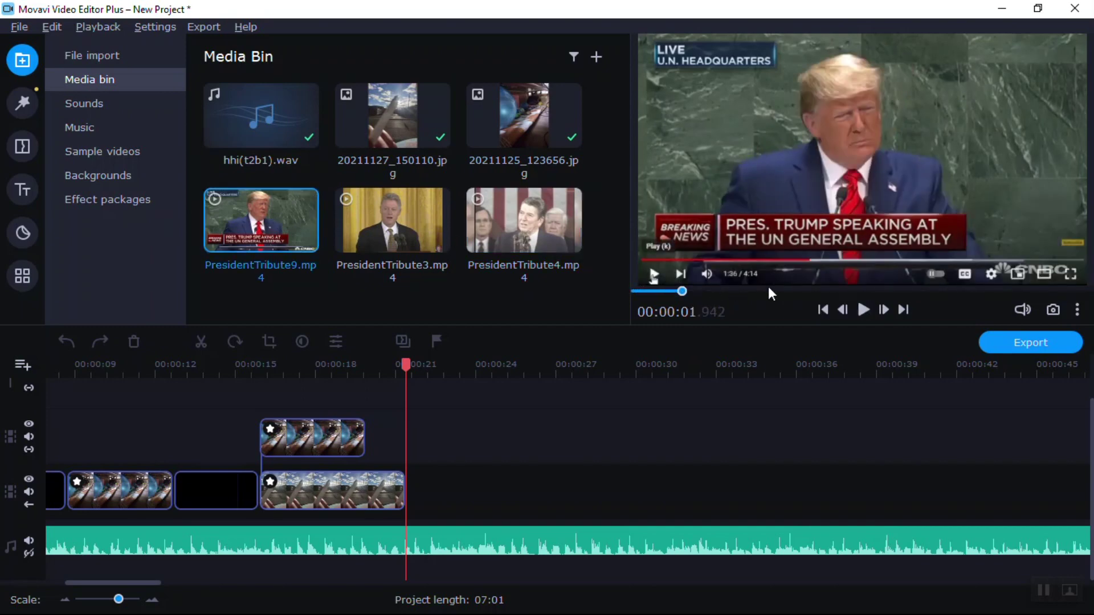
click(863, 309)
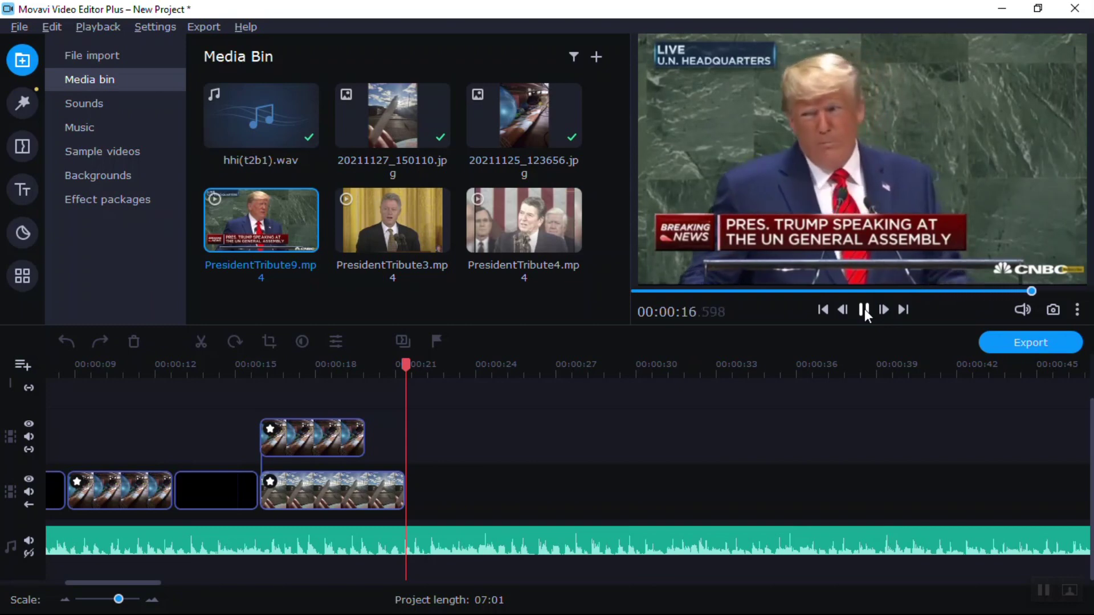
click(863, 309)
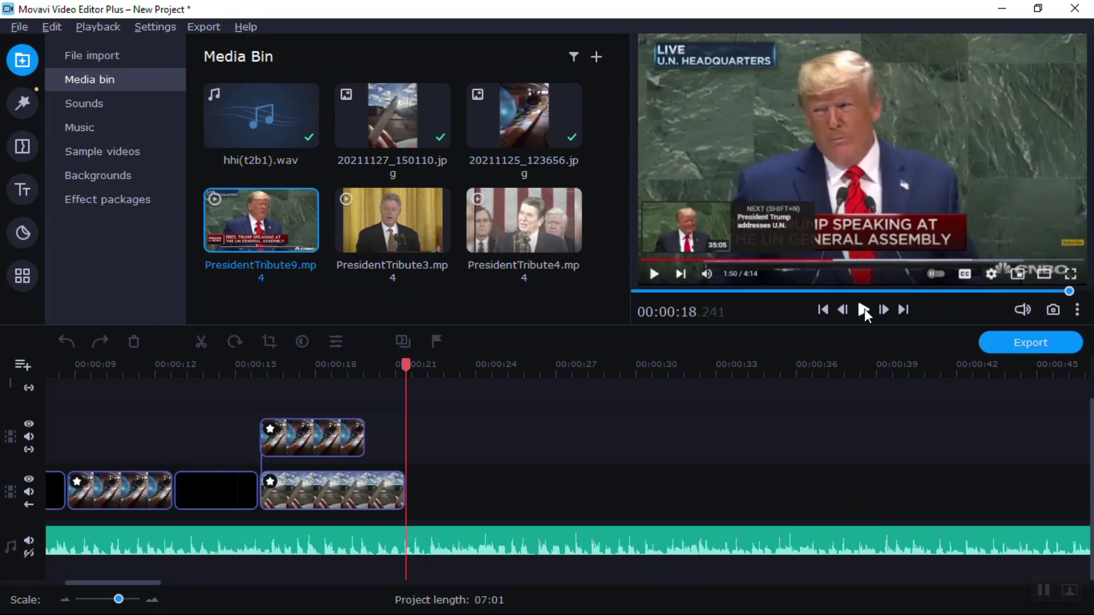
click(286, 218)
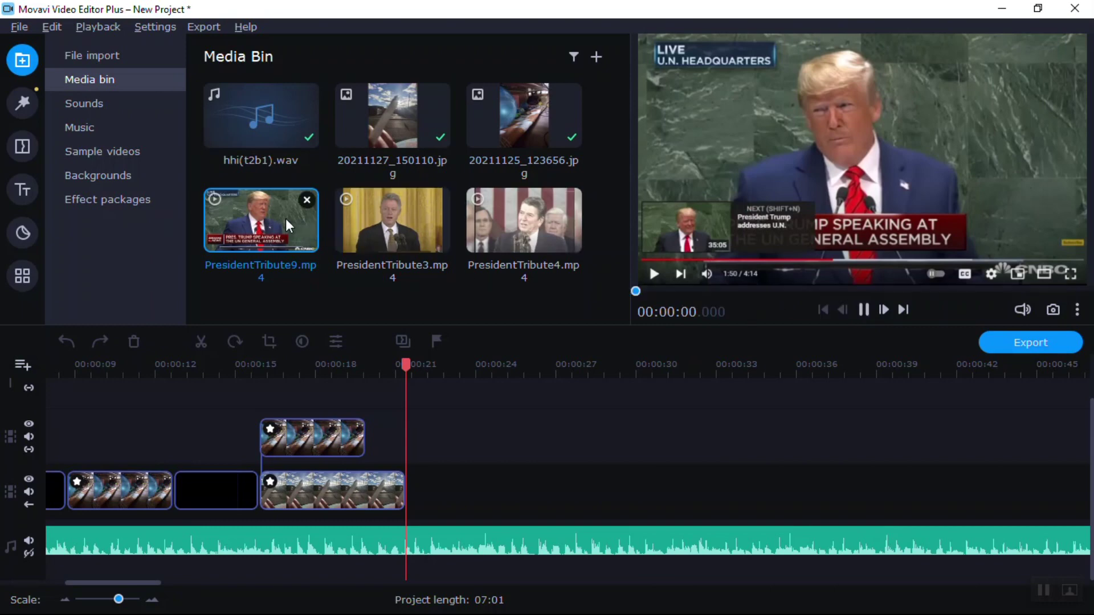
right_click(286, 218)
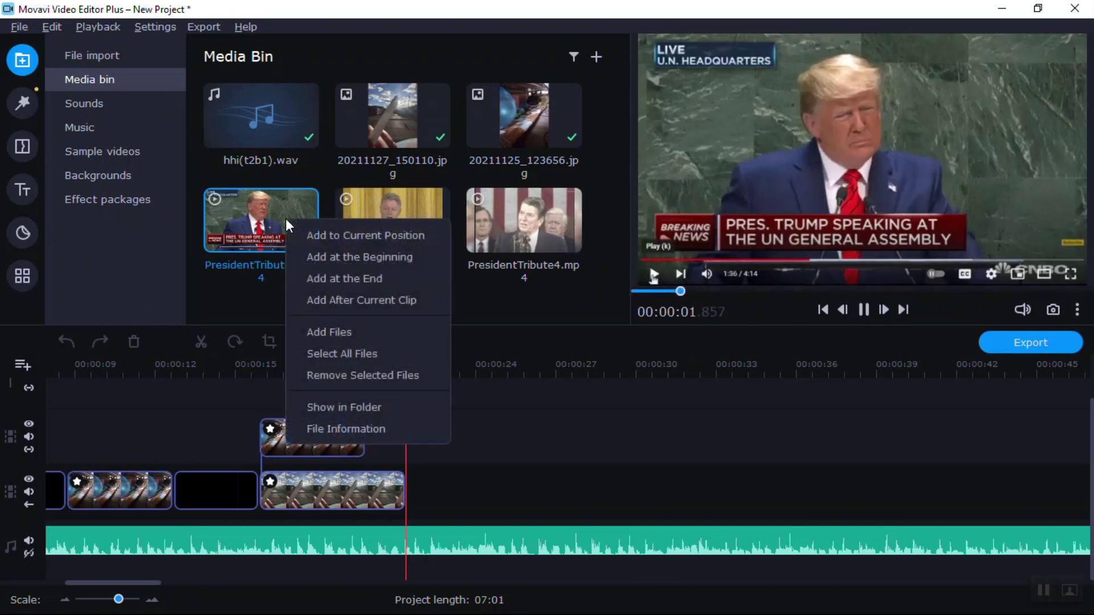
Step: Preview PresidentTribute3.mp4 from the media bin, skimming to about 36 seconds and replaying the passage from about 26 to 29 seconds
click(398, 206)
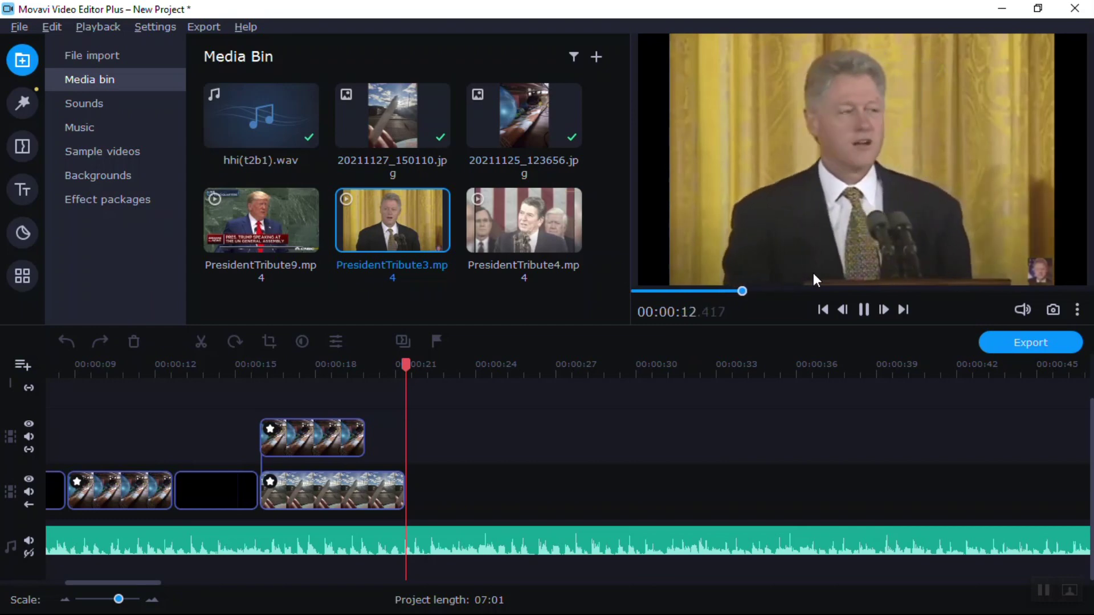
click(786, 290)
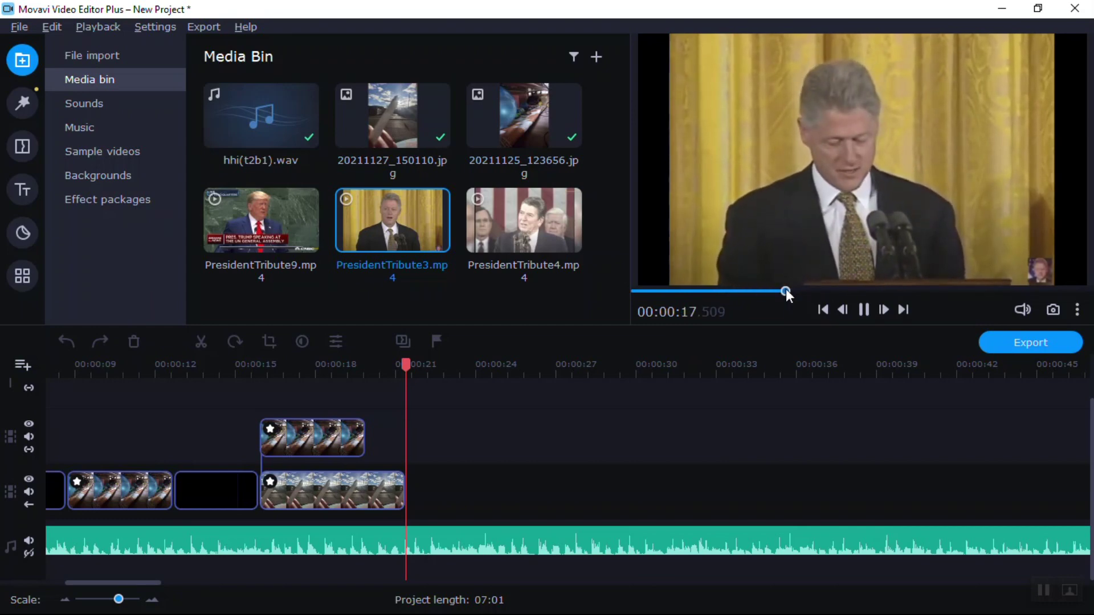
click(865, 308)
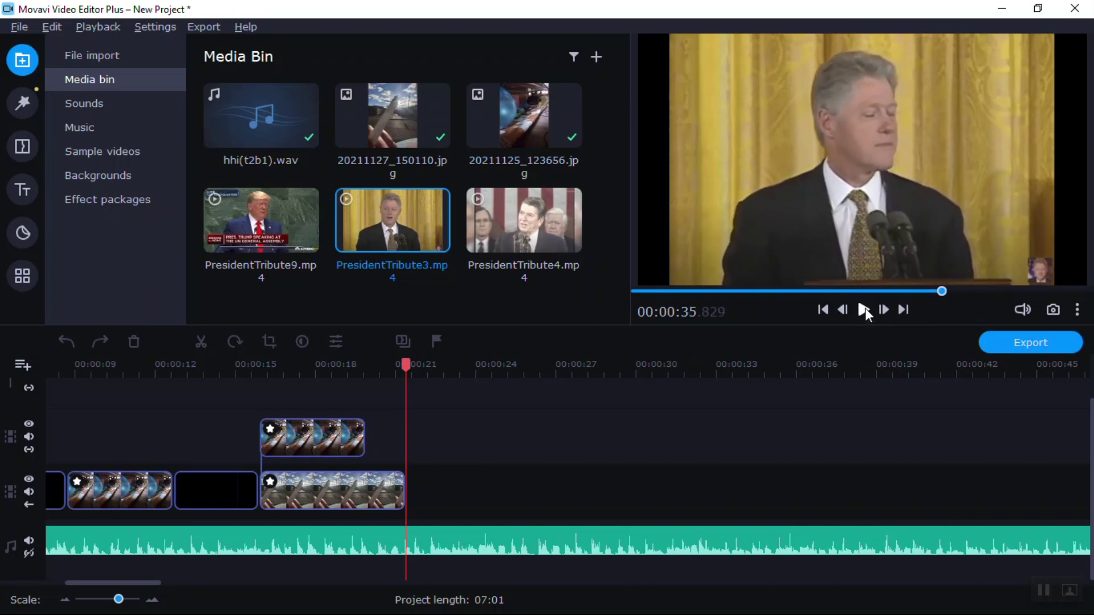
click(925, 291)
click(915, 292)
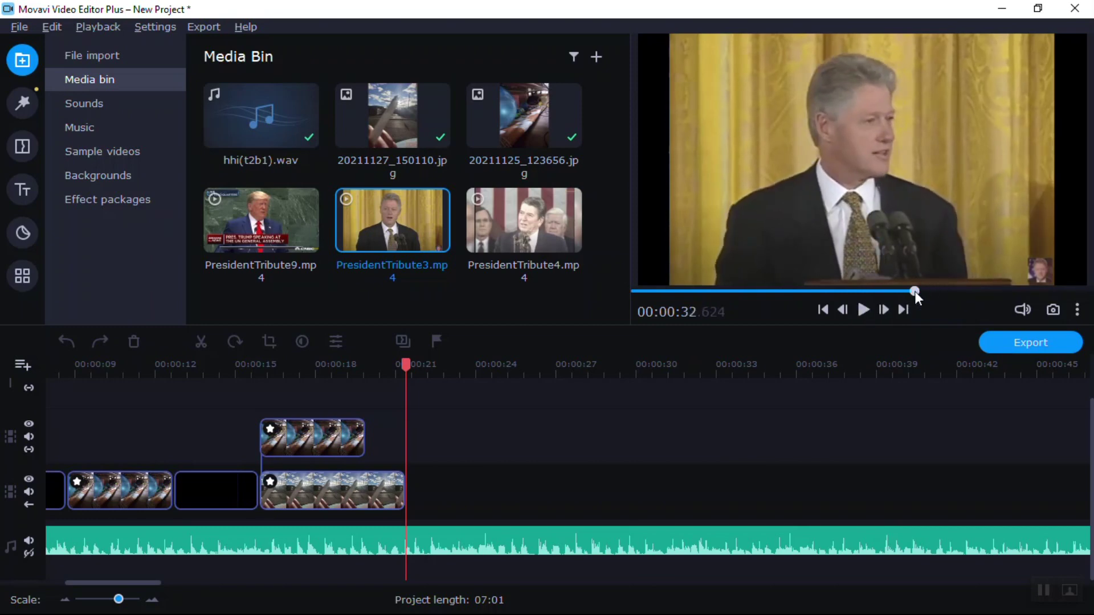
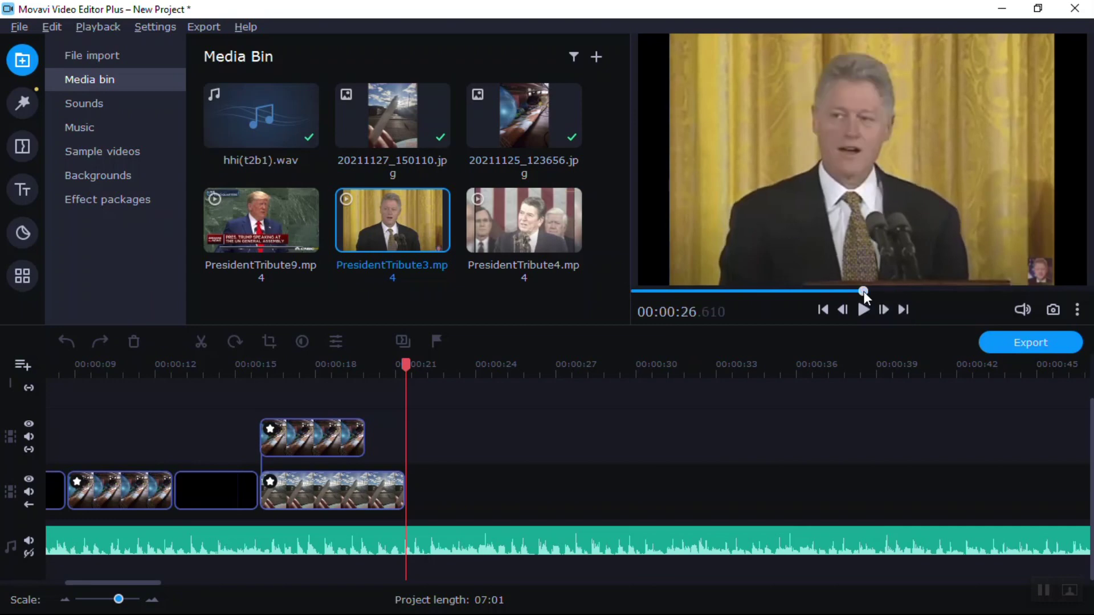
click(861, 311)
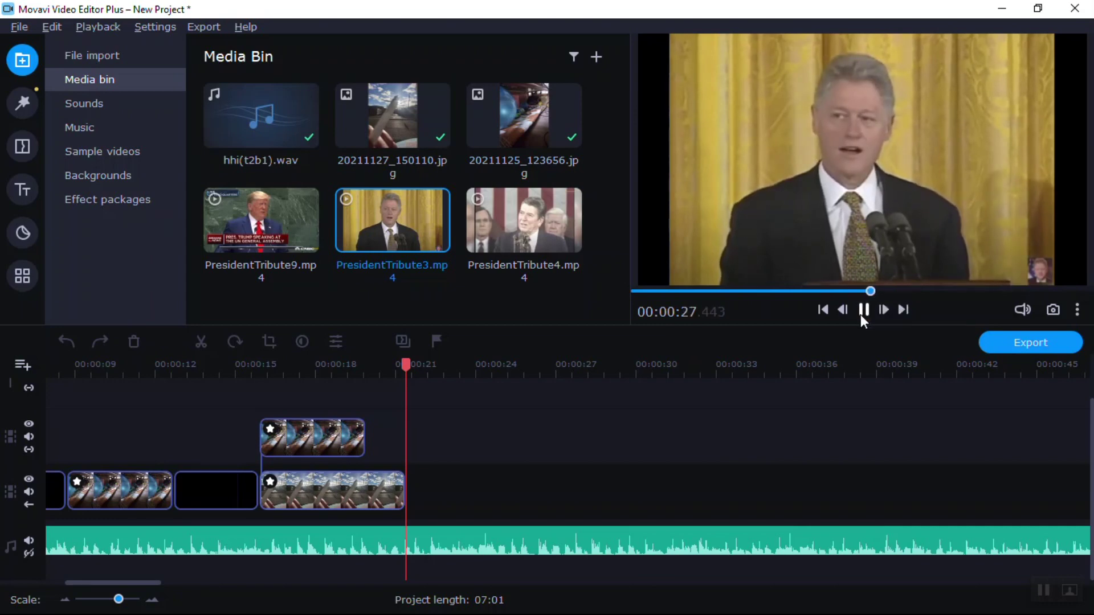
click(863, 312)
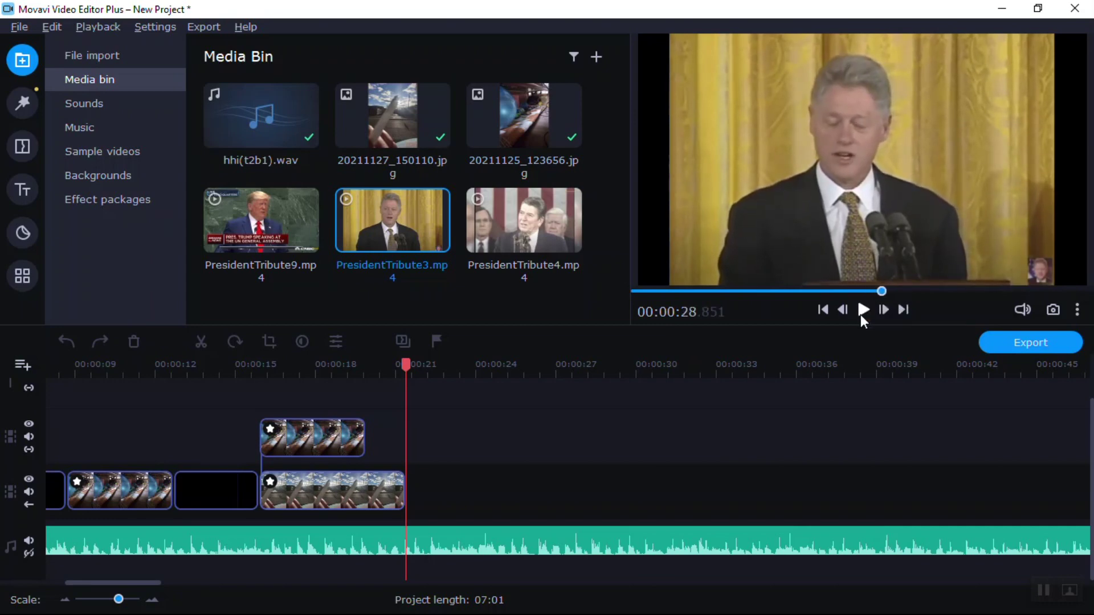
Step: Add PresidentTribute3.mp4 to the timeline at the playhead and move it onto the main video track directly after the last photo
mouse_move(411, 231)
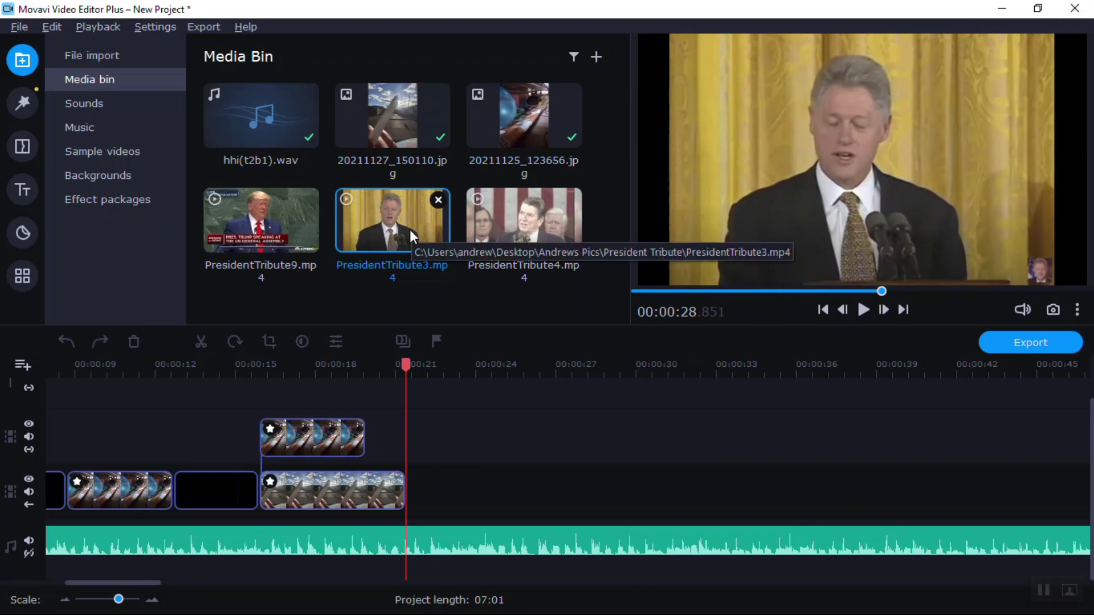
right_click(410, 230)
click(448, 246)
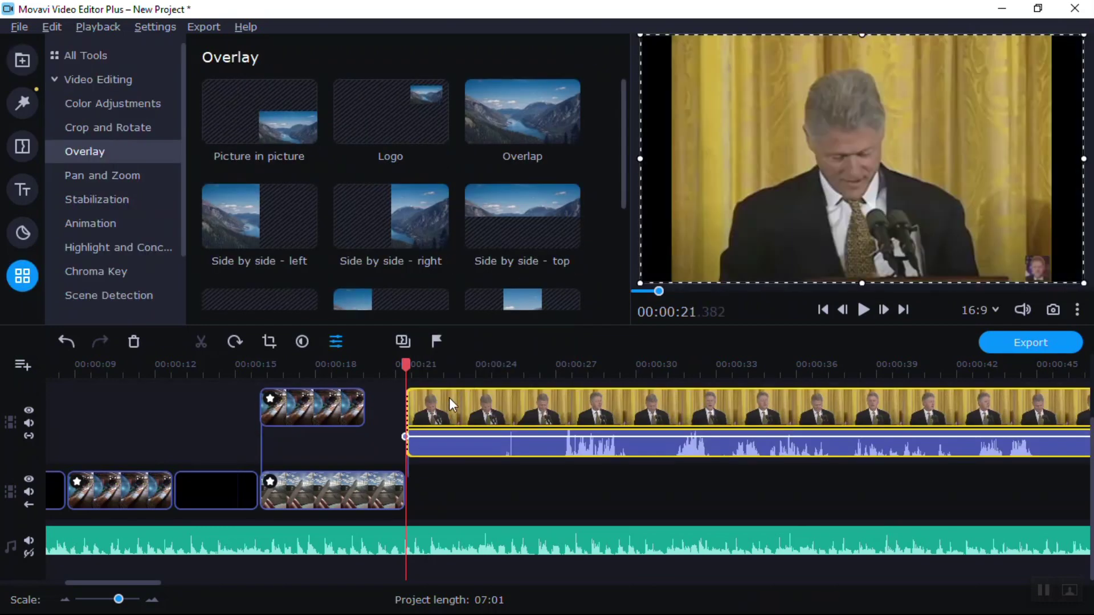
drag(449, 397, 449, 477)
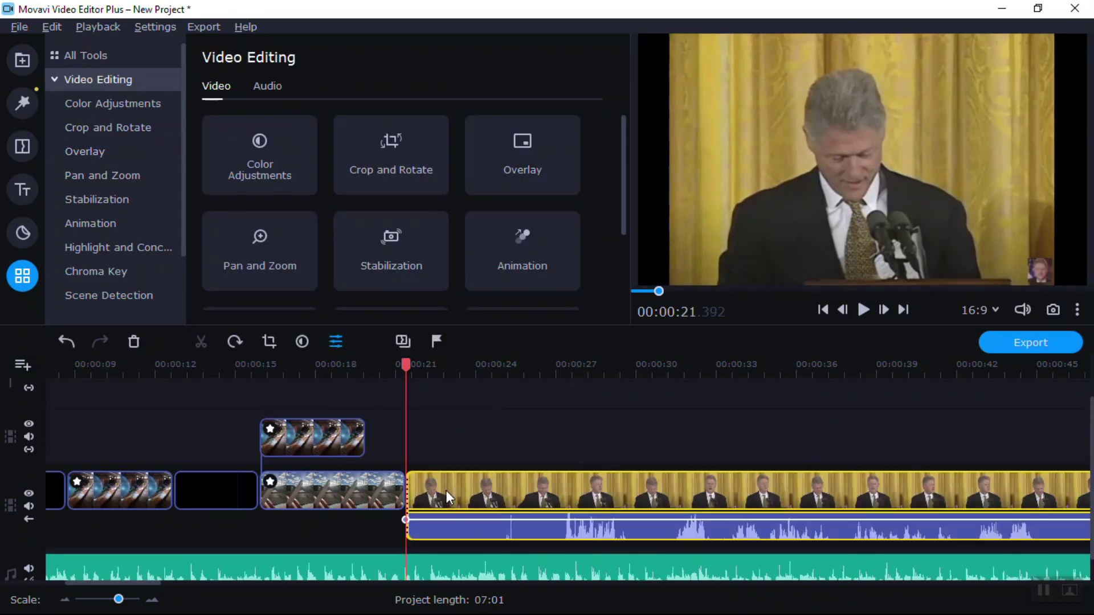
Step: Skim the PresidentTribute3 clip on the timeline and play the passage from about 0:49 to 0:55 to find where to cut
drag(141, 583, 174, 574)
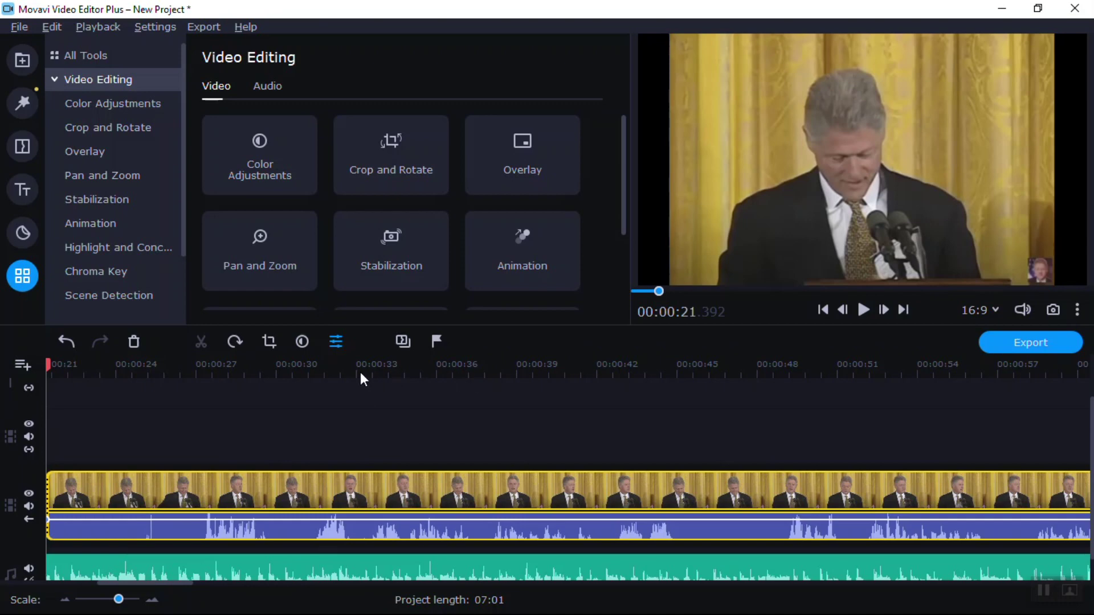
click(323, 377)
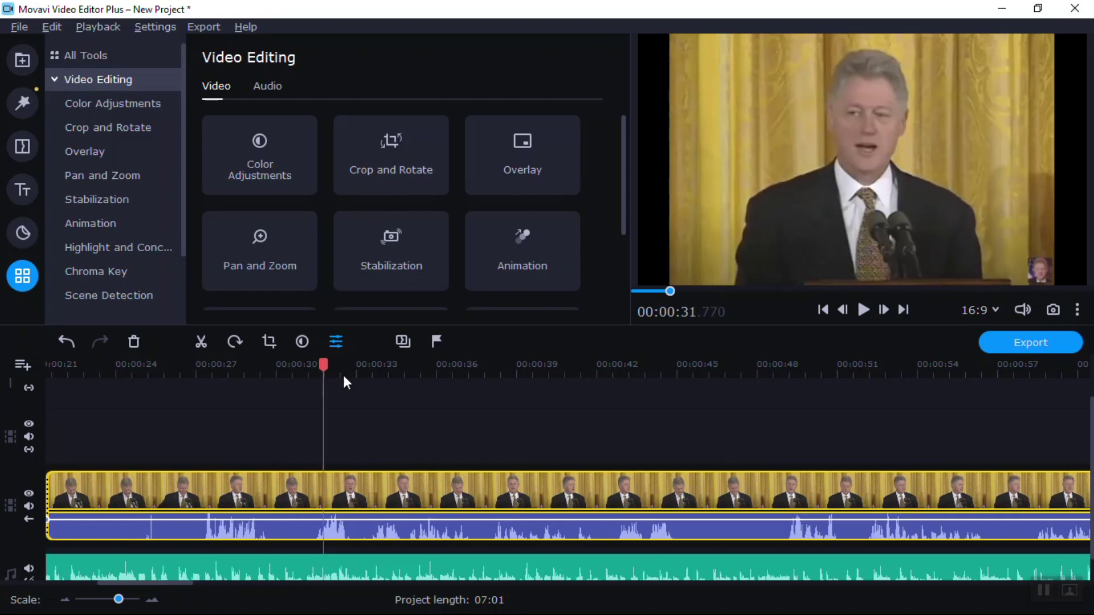
click(645, 370)
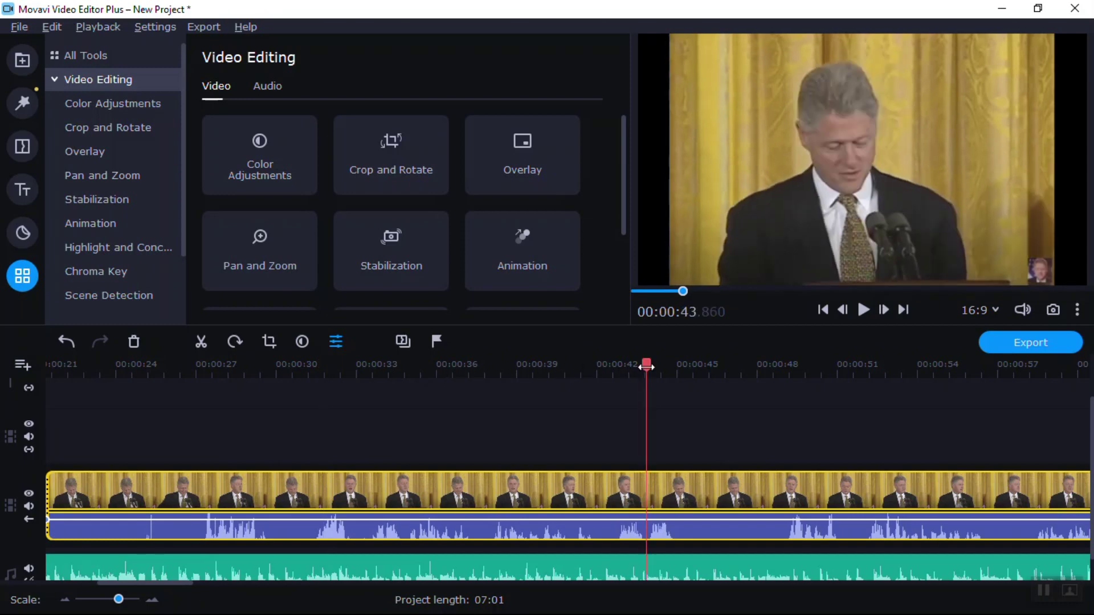
click(789, 371)
key(space)
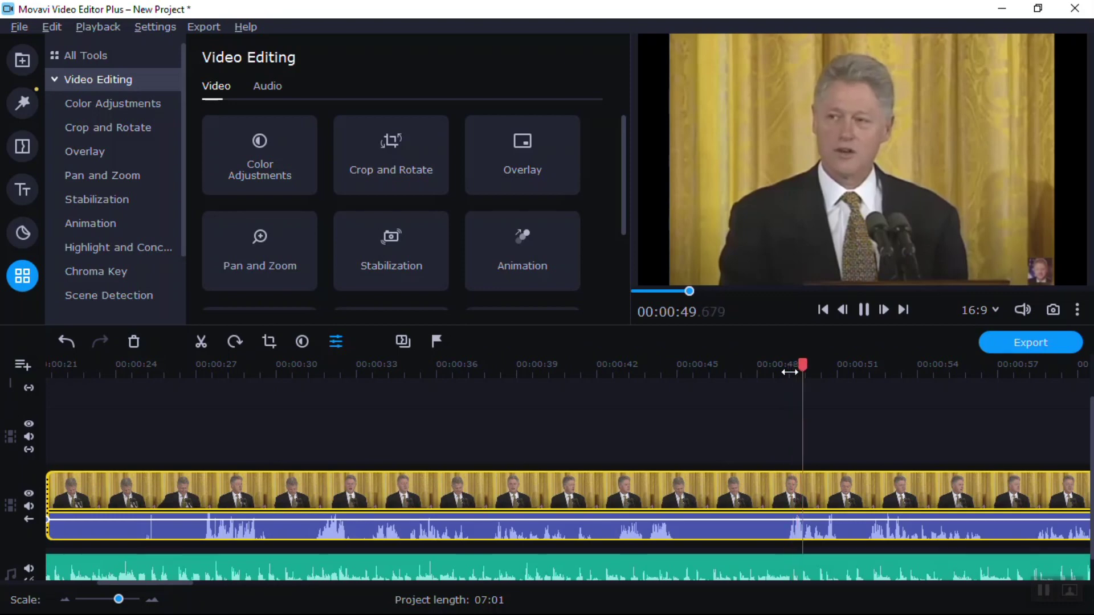
key(space)
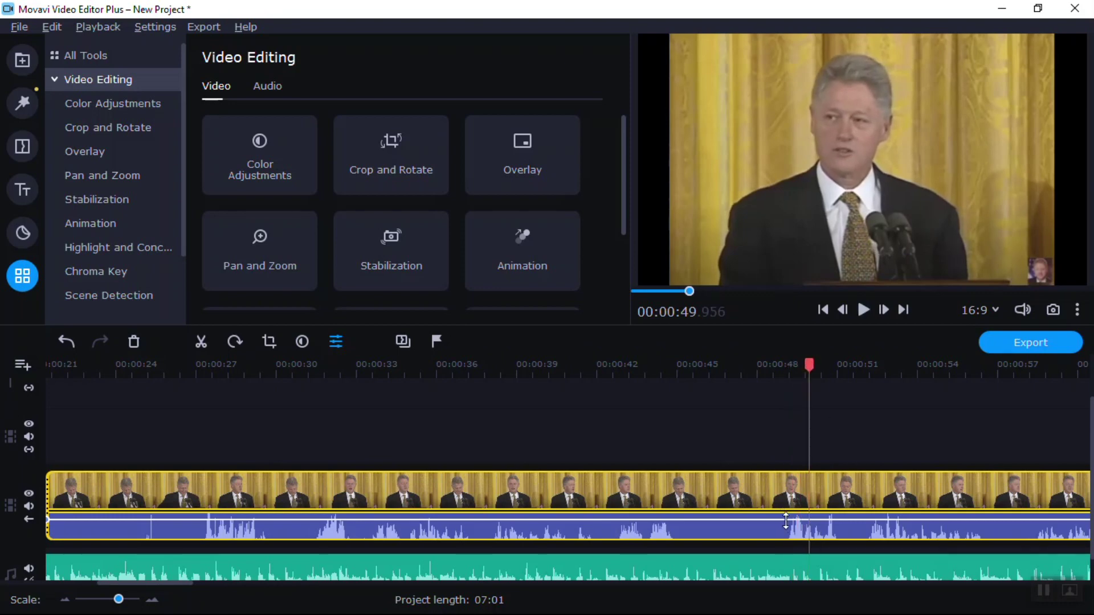
click(779, 371)
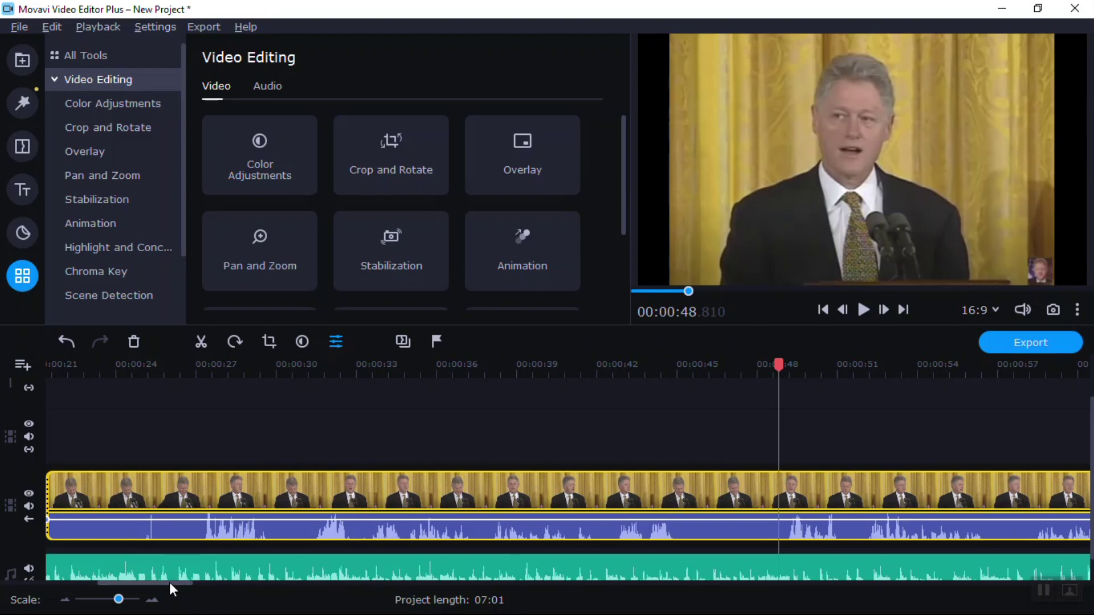
drag(169, 583, 231, 592)
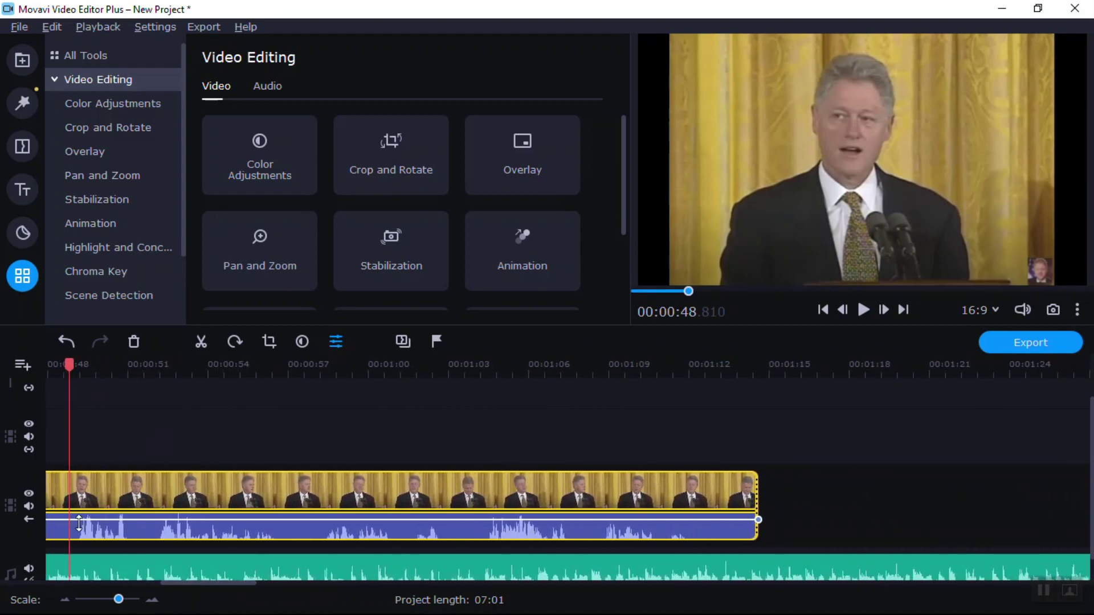
key(space)
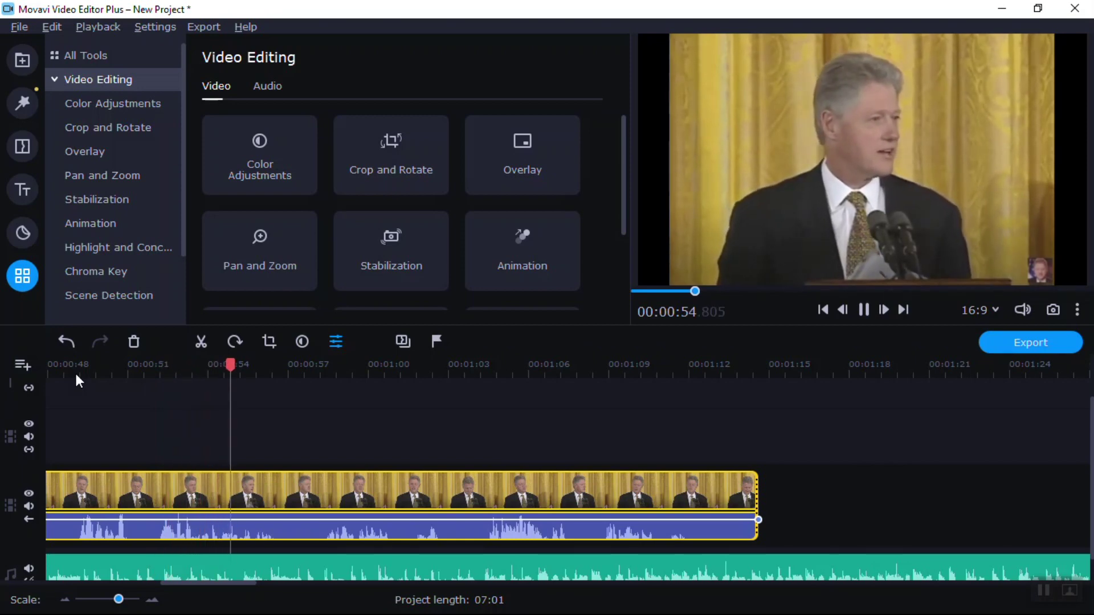
key(space)
Step: Split the PresidentTribute3 clip at about 00:00:48.870, just before the chosen passage of speech
click(72, 367)
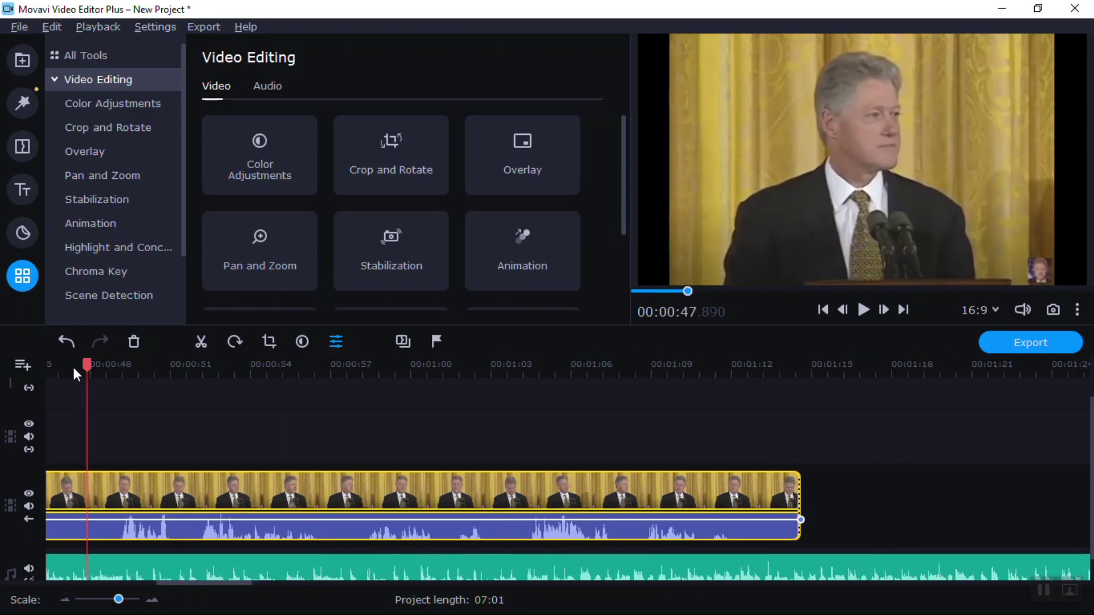
click(101, 372)
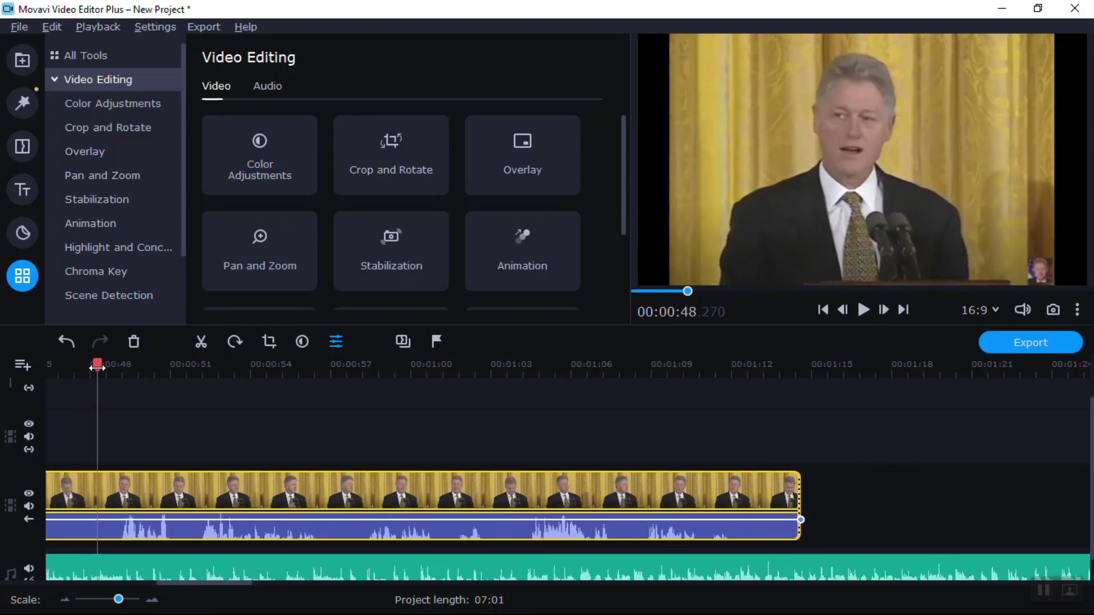
click(113, 370)
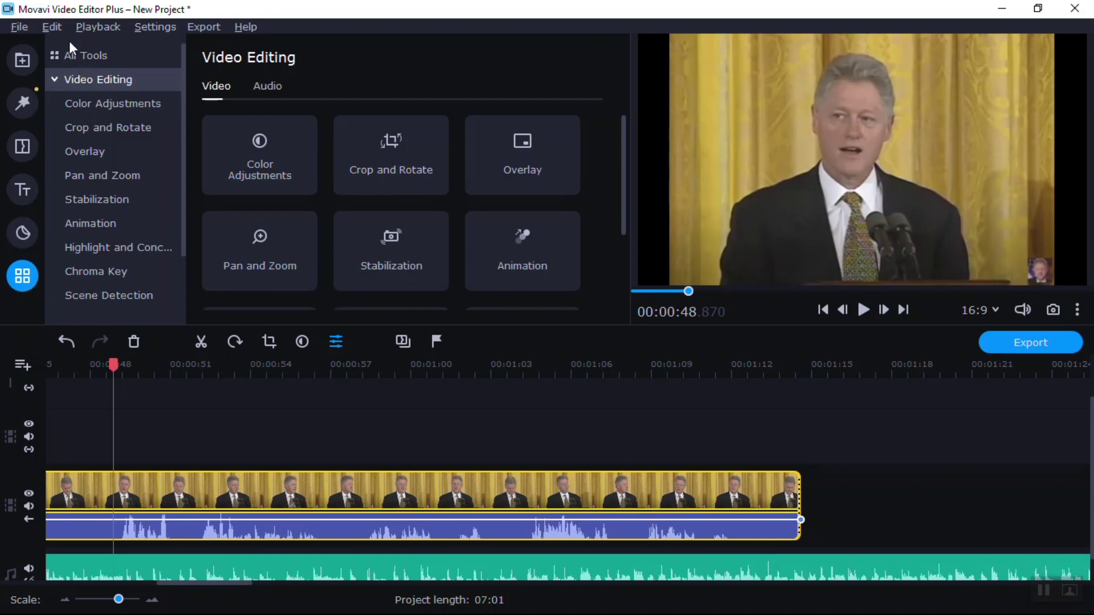
click(57, 22)
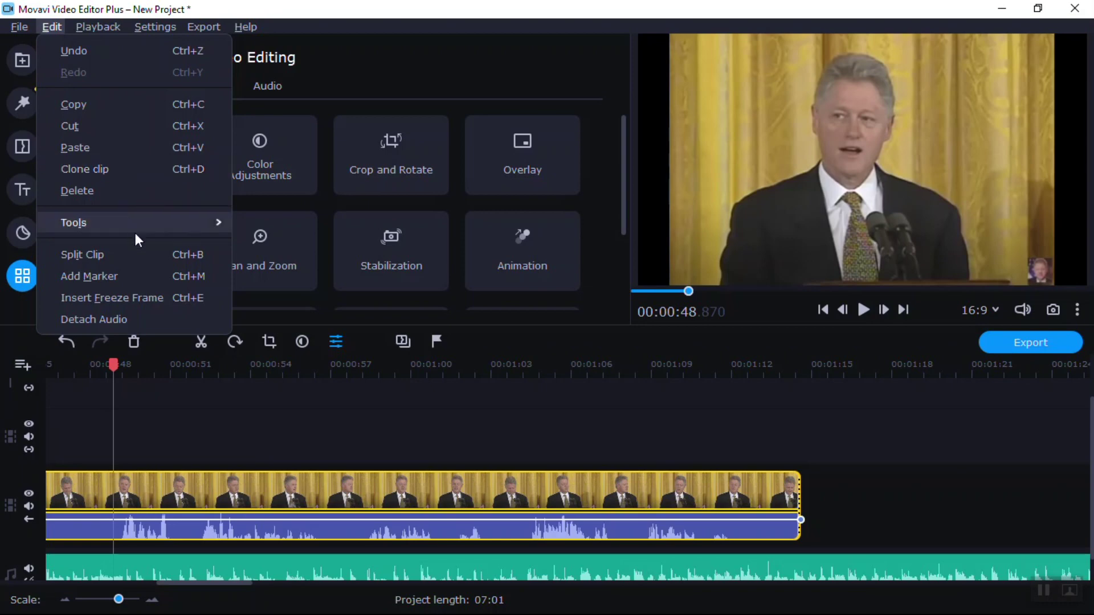
click(142, 255)
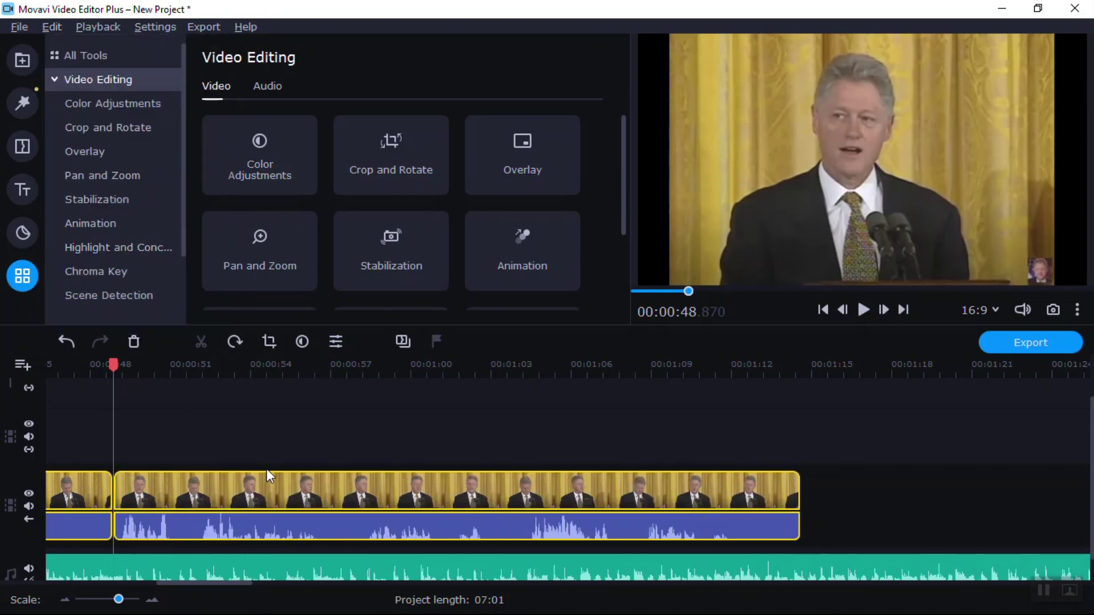
Step: Split the second part of the PresidentTribute3 clip at about 00:00:57.979, in the pause after the chosen passage
click(350, 368)
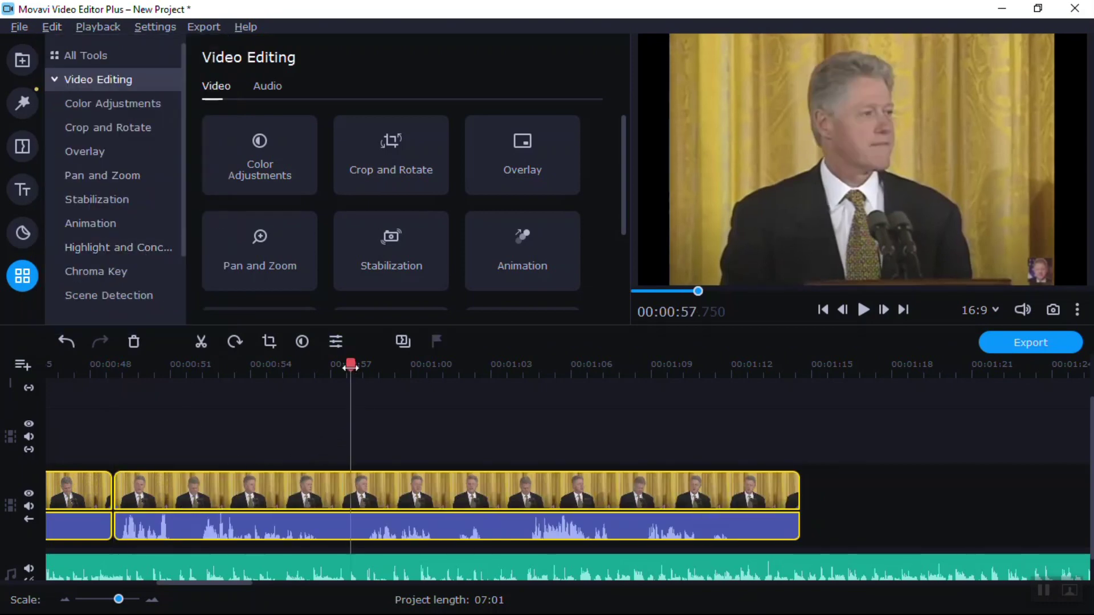
click(342, 369)
drag(340, 371, 336, 365)
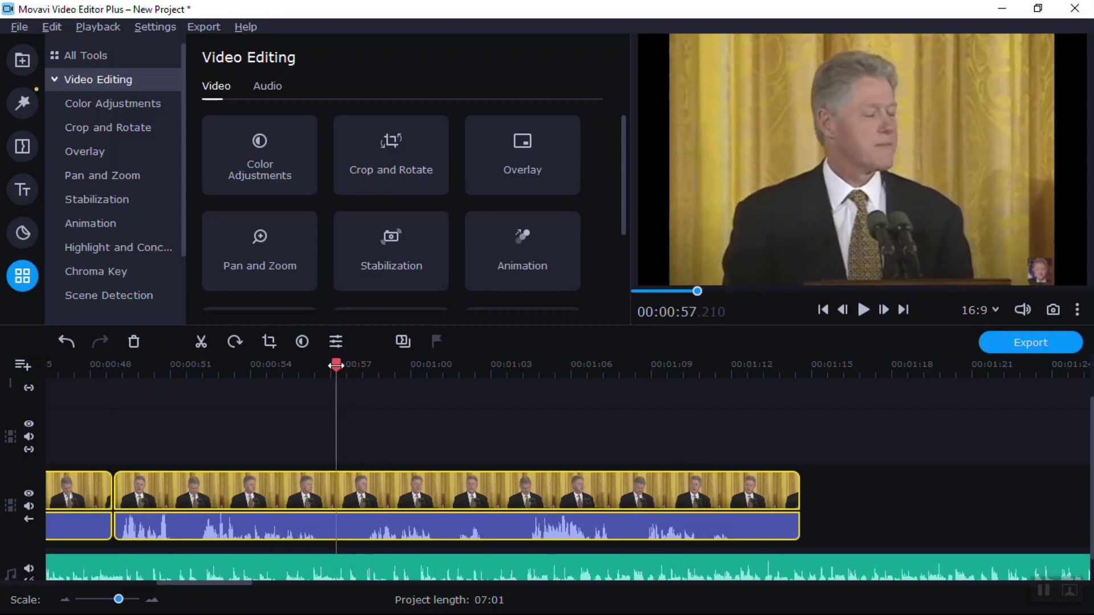
key(space)
key(space)
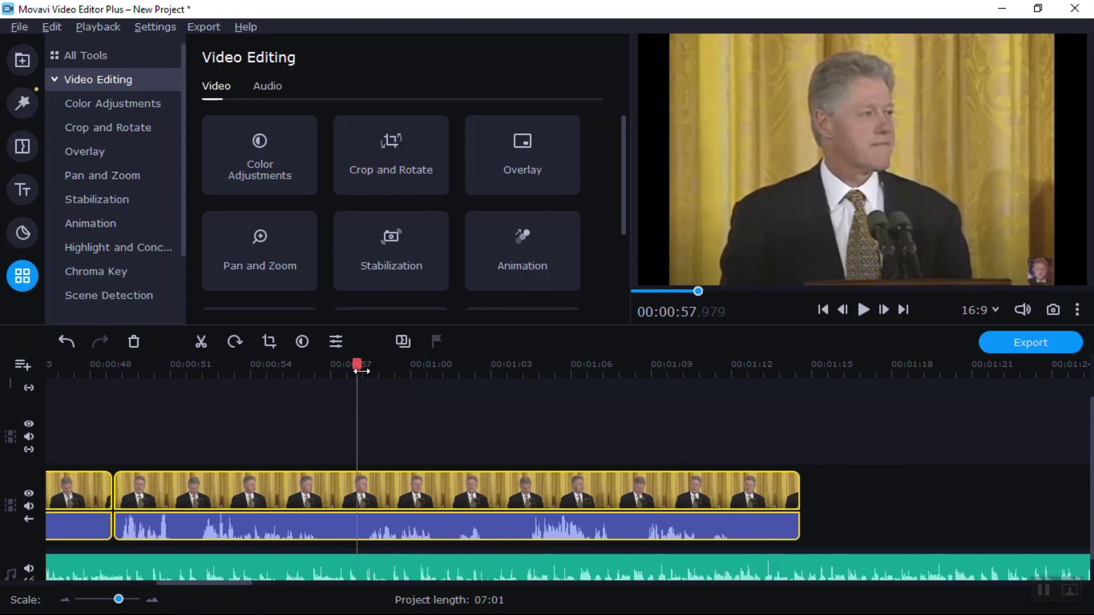
key(ctrl+b)
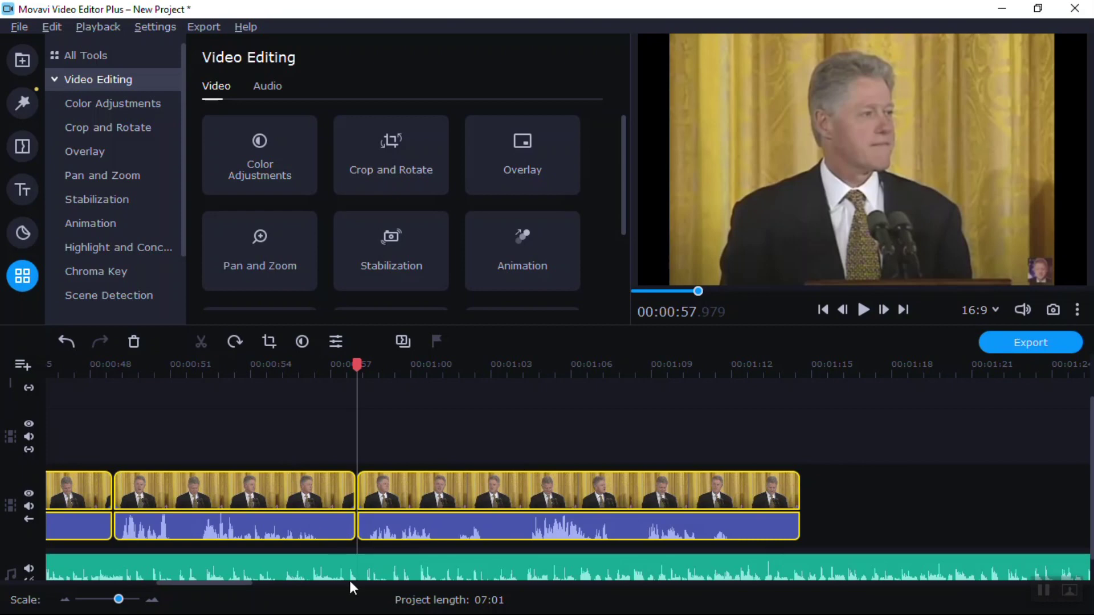
Step: Delete the trailing and leading parts of the PresidentTribute3 clip, keeping only the middle section after the last photo
click(395, 506)
key(Delete)
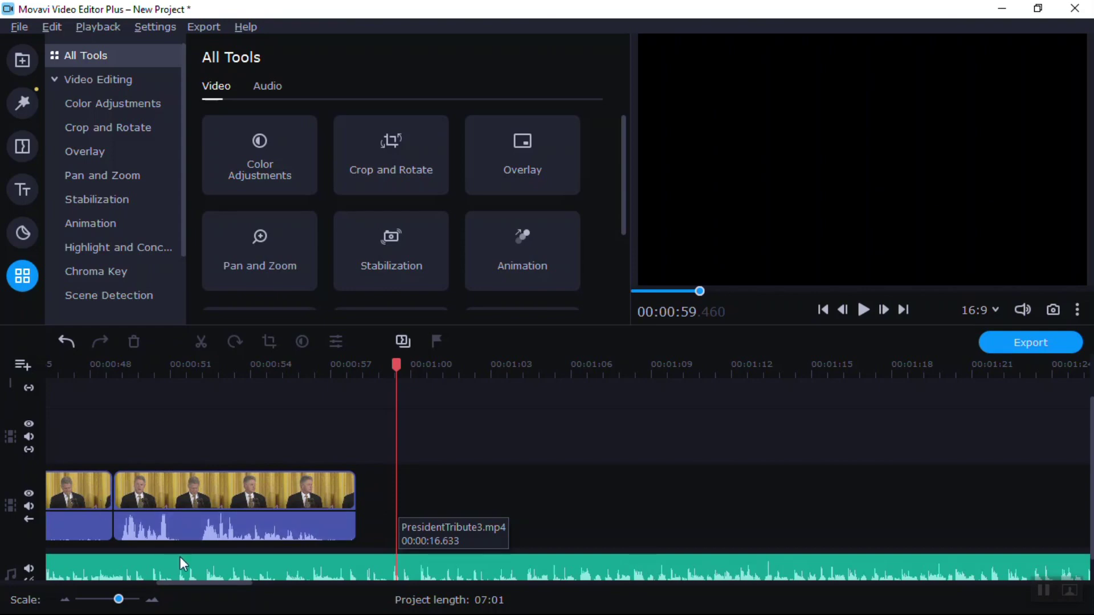
drag(203, 582, 147, 595)
click(230, 484)
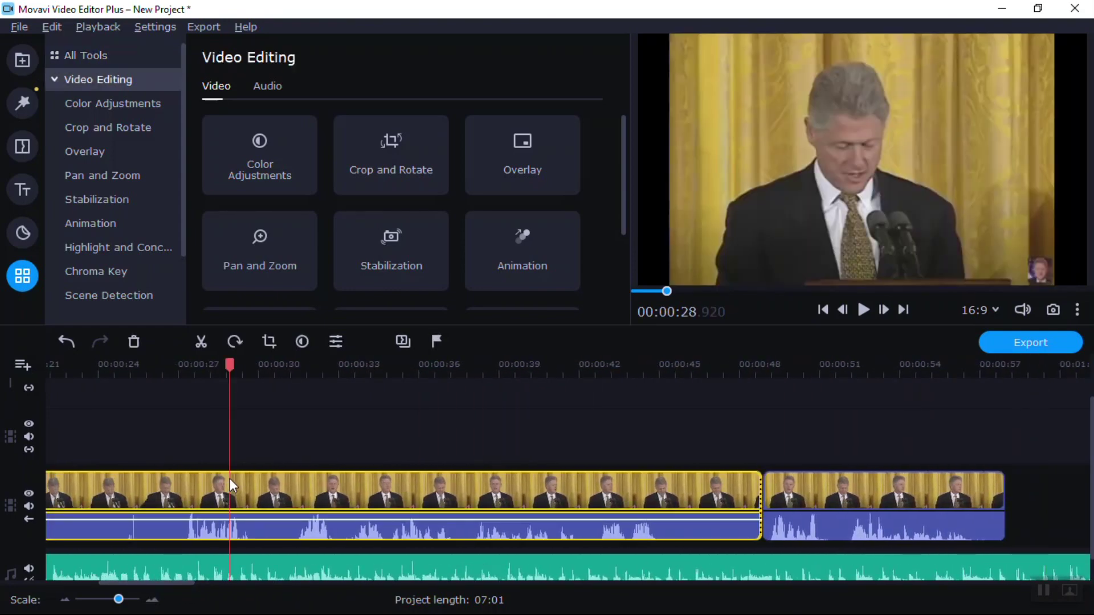
key(Delete)
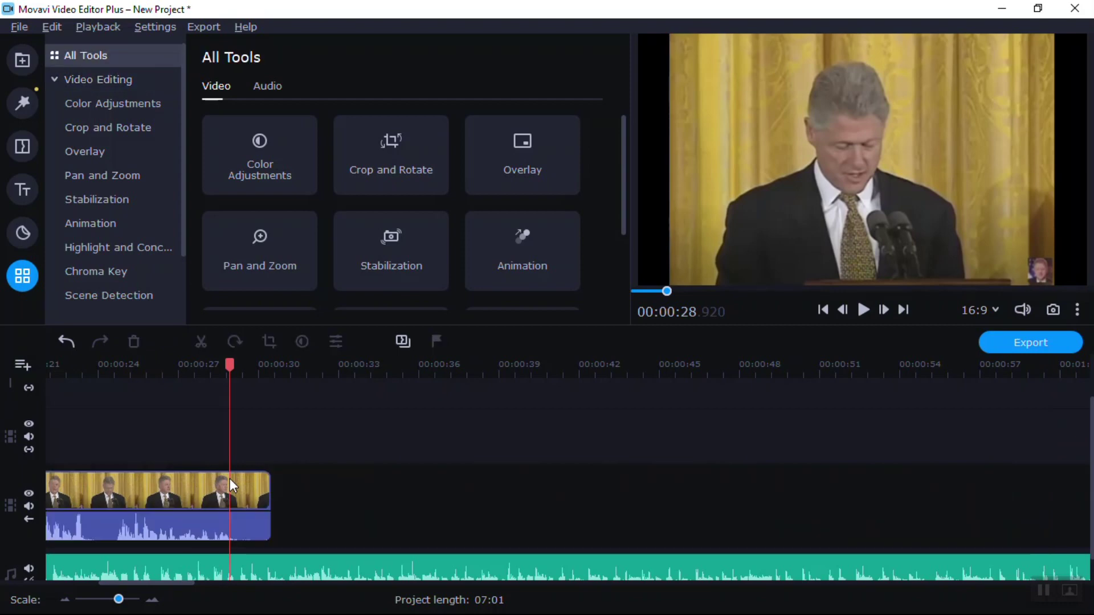
click(52, 27)
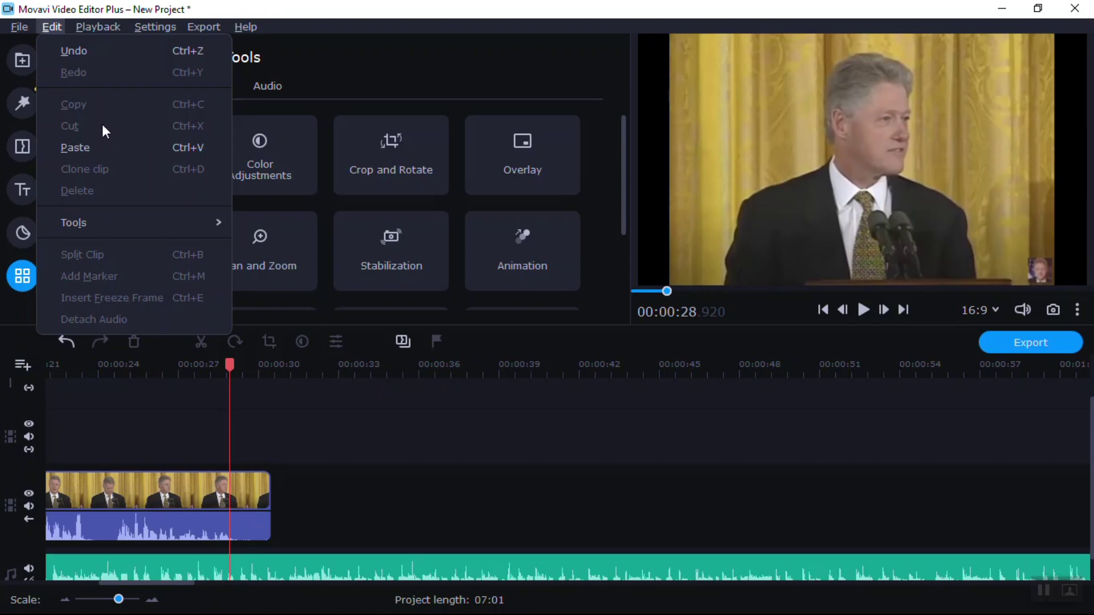
click(57, 27)
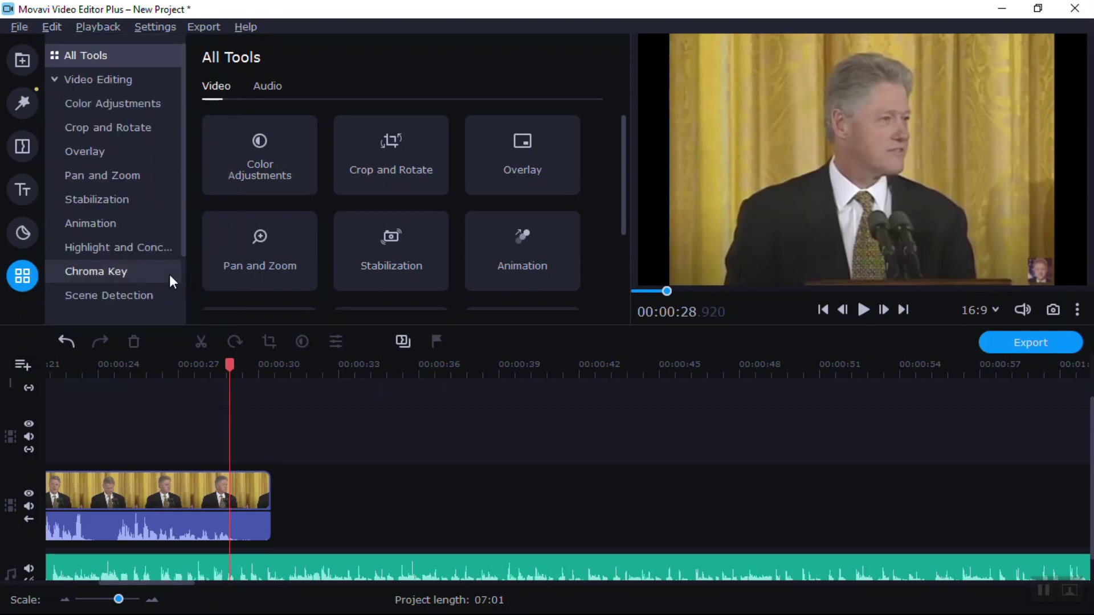
Step: Apply the Overlap overlay preset to the trimmed PresidentTribute3 clip
drag(175, 582, 155, 586)
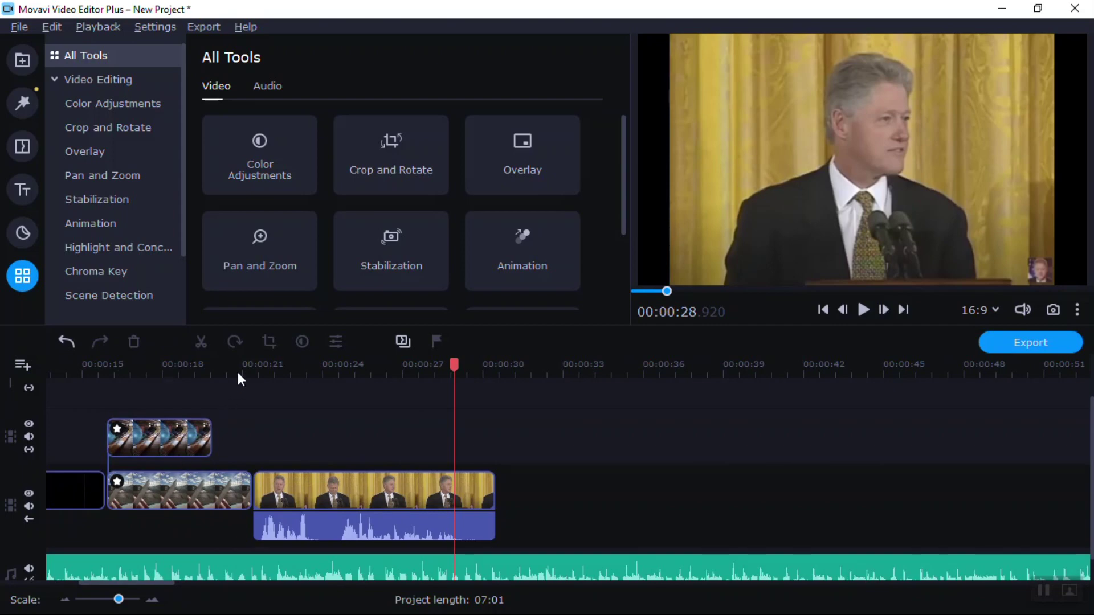
click(306, 476)
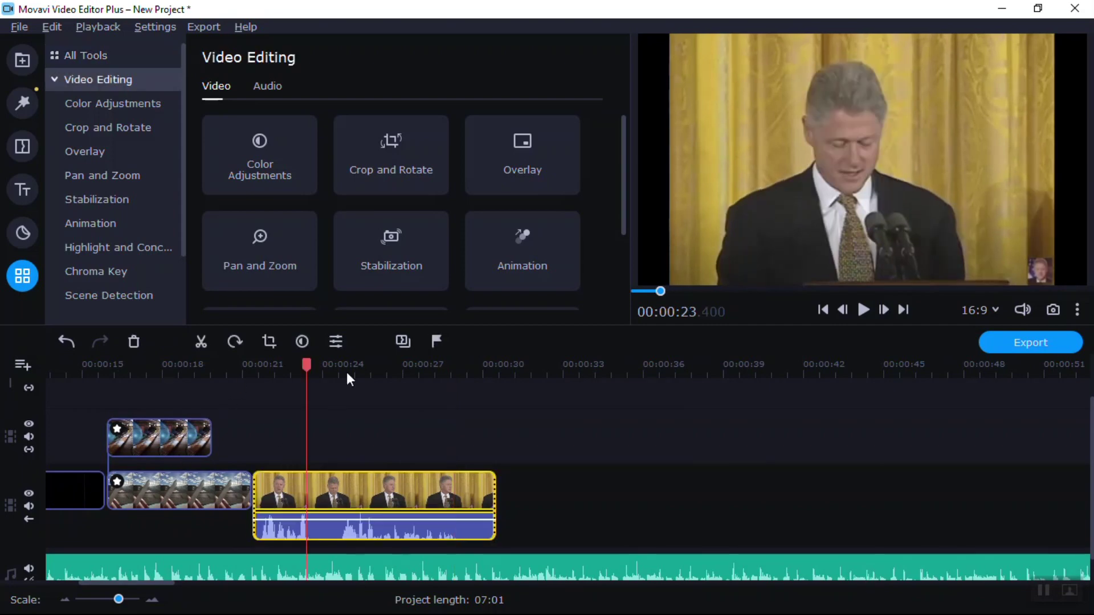
click(490, 165)
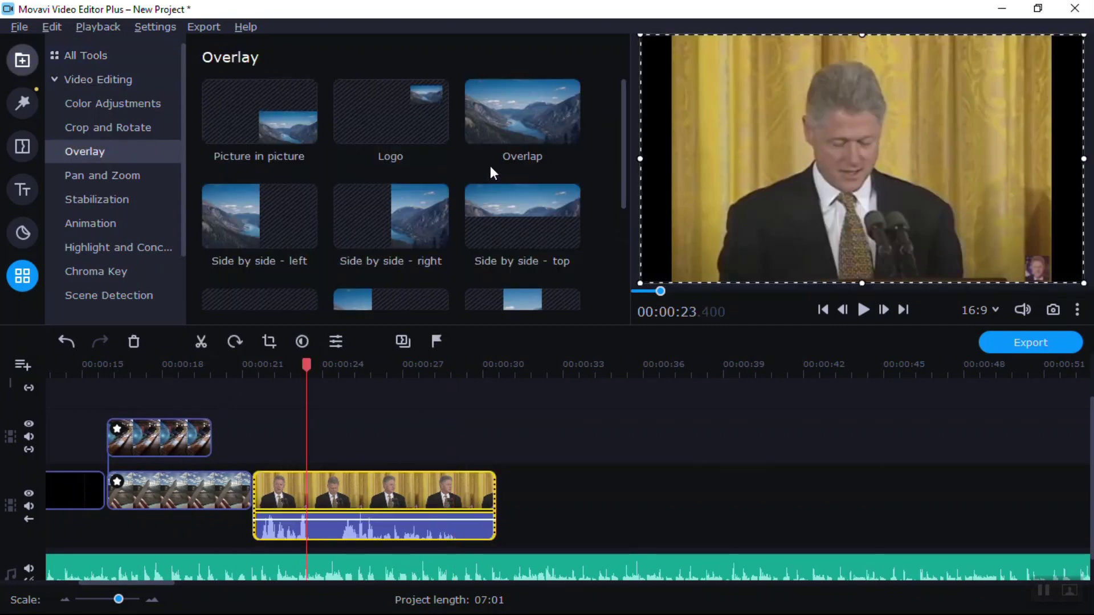
click(502, 128)
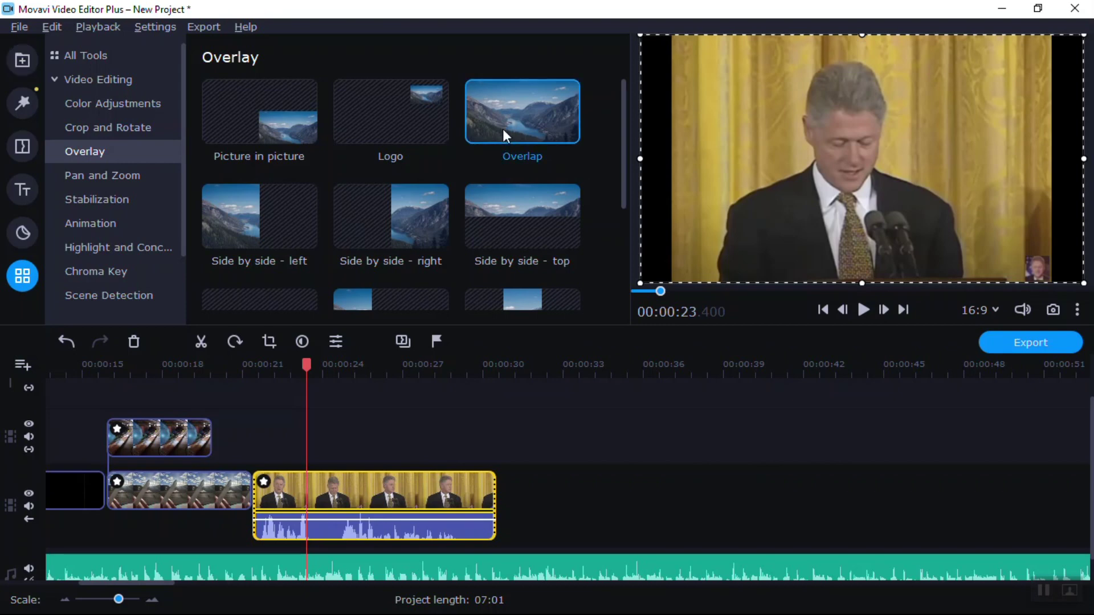
click(26, 63)
click(104, 60)
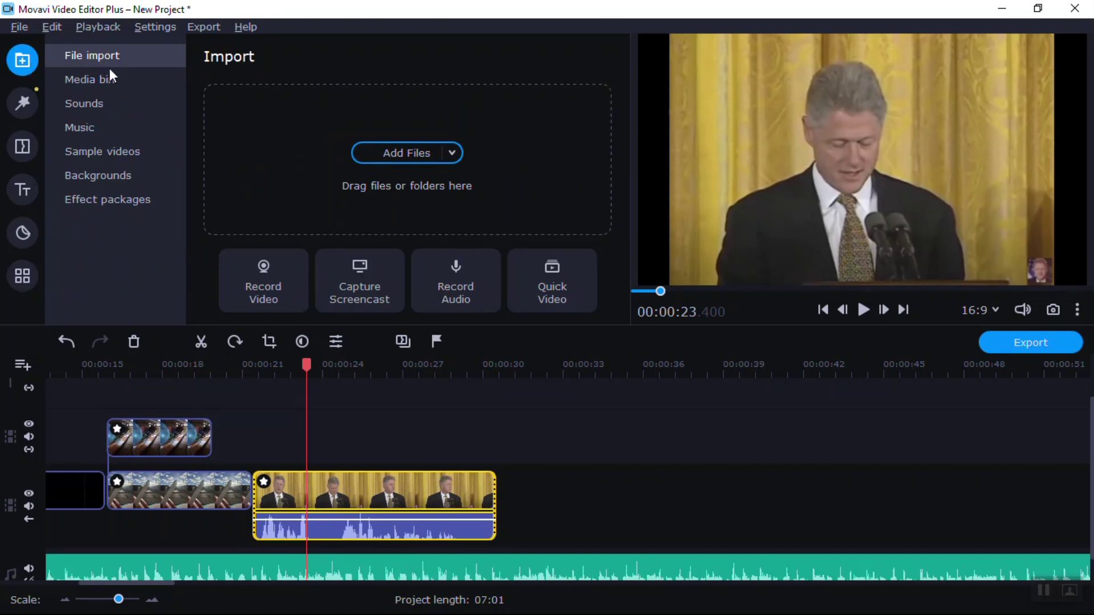
click(110, 76)
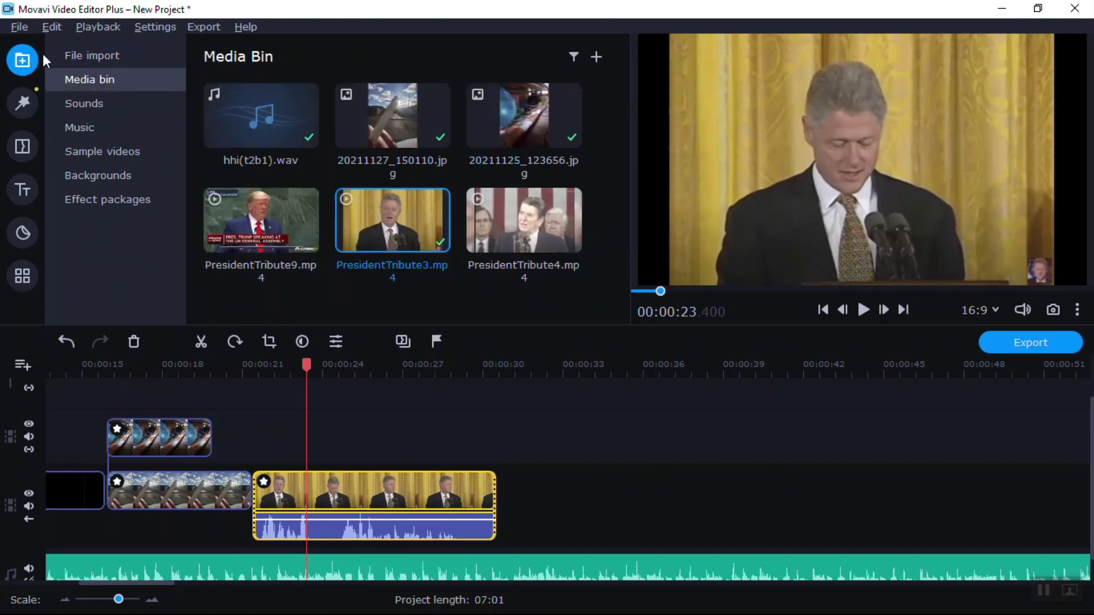
click(21, 278)
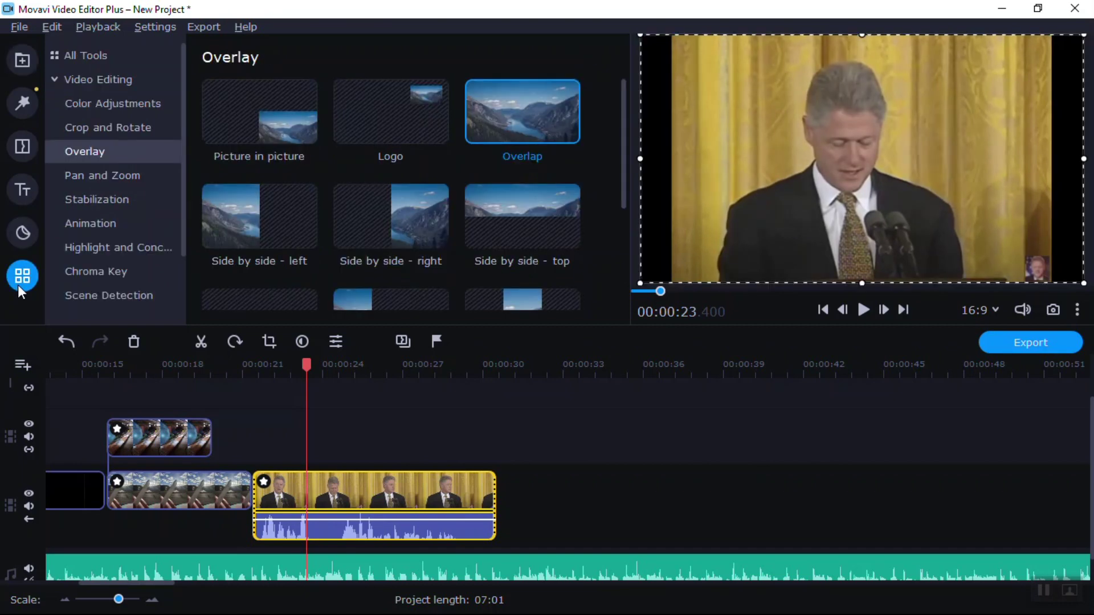
Step: Scale the PresidentTribute3 clip down to about half the frame width and place it near the centre of the black frame
click(357, 476)
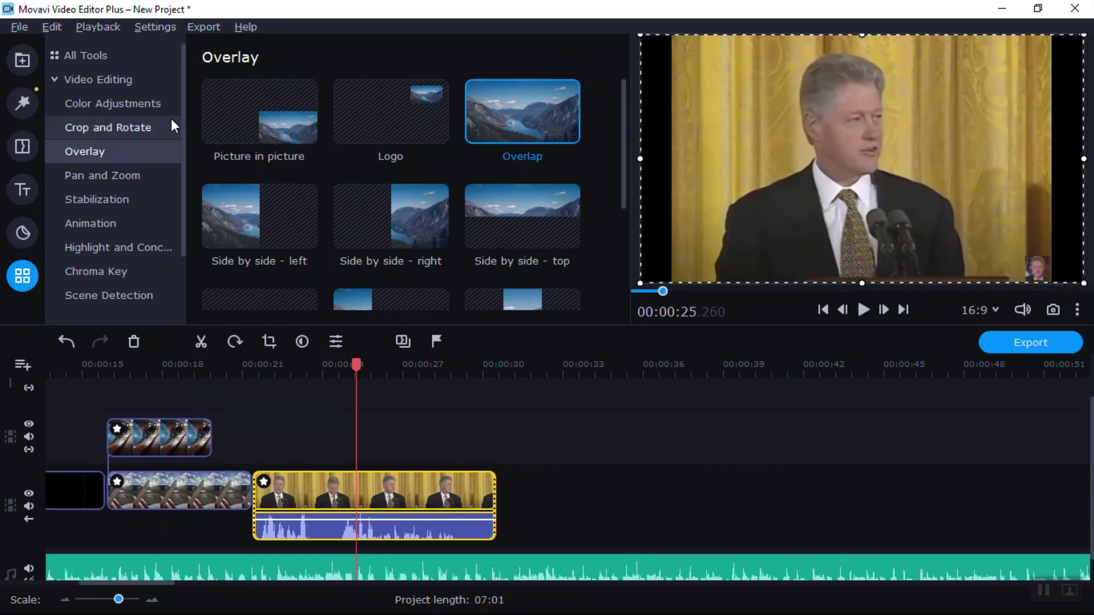
scroll(170, 156, down, 3)
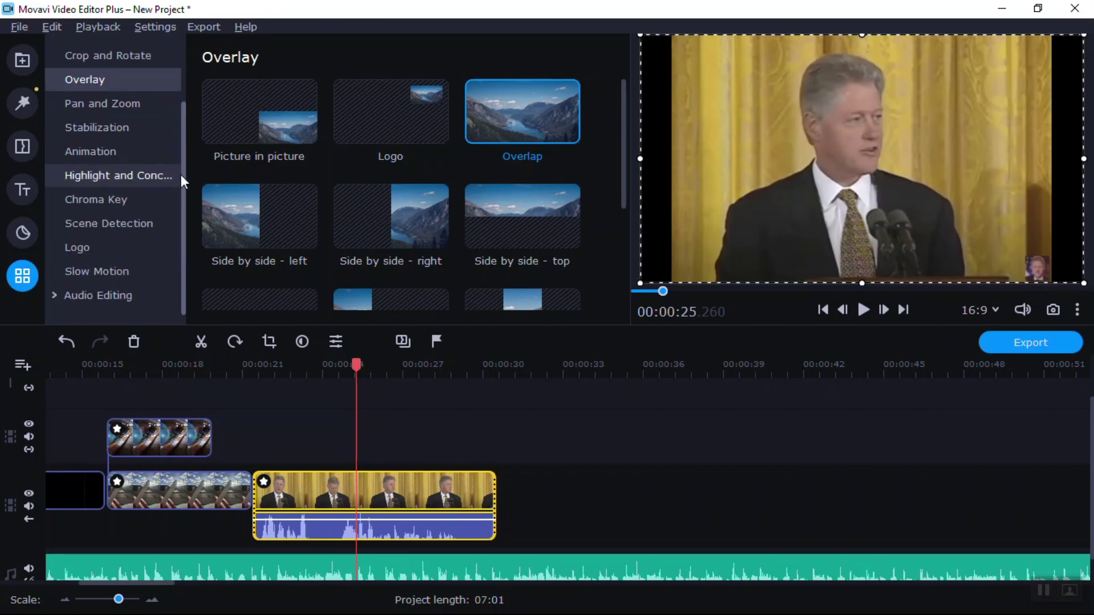
scroll(180, 171, up, 3)
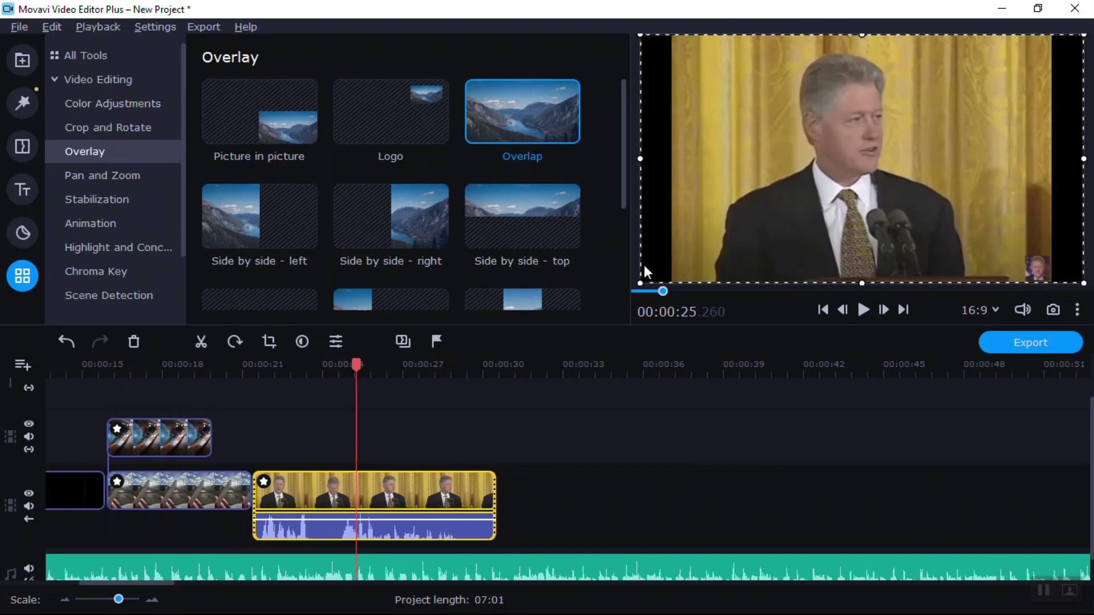
drag(640, 282, 862, 205)
drag(979, 79, 865, 128)
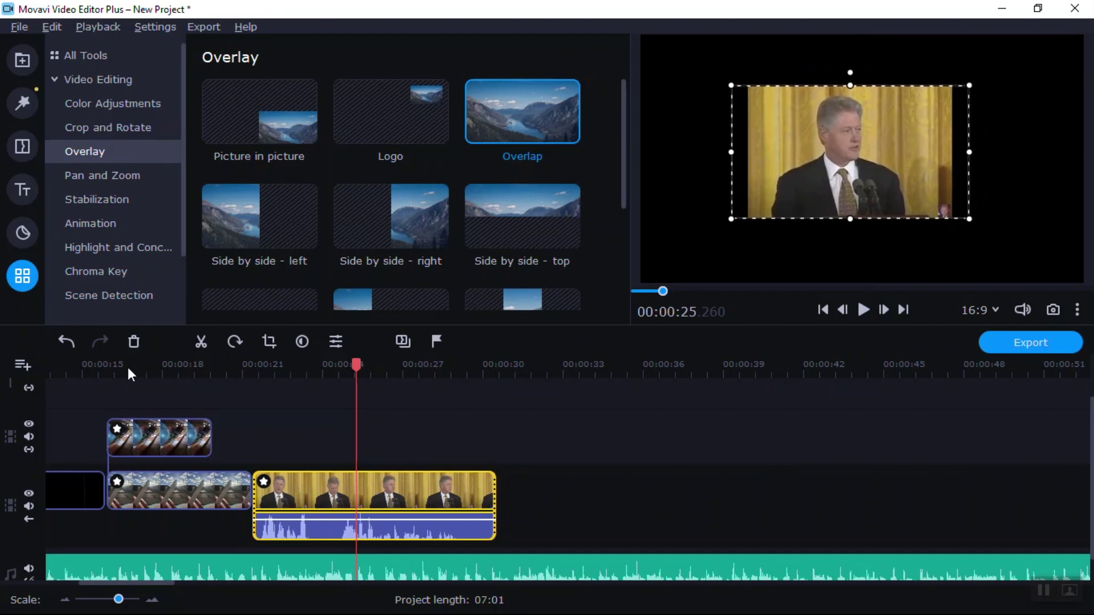
Step: Play the timeline from about 0:14 to 0:31 to check the photos and the resized clip against the music
click(86, 368)
key(space)
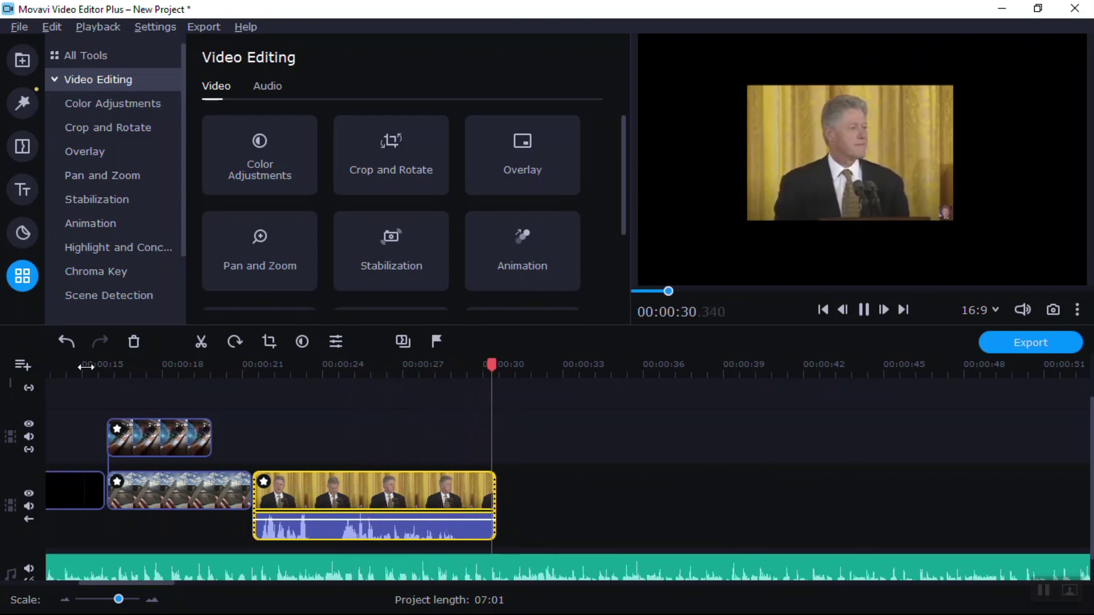
key(space)
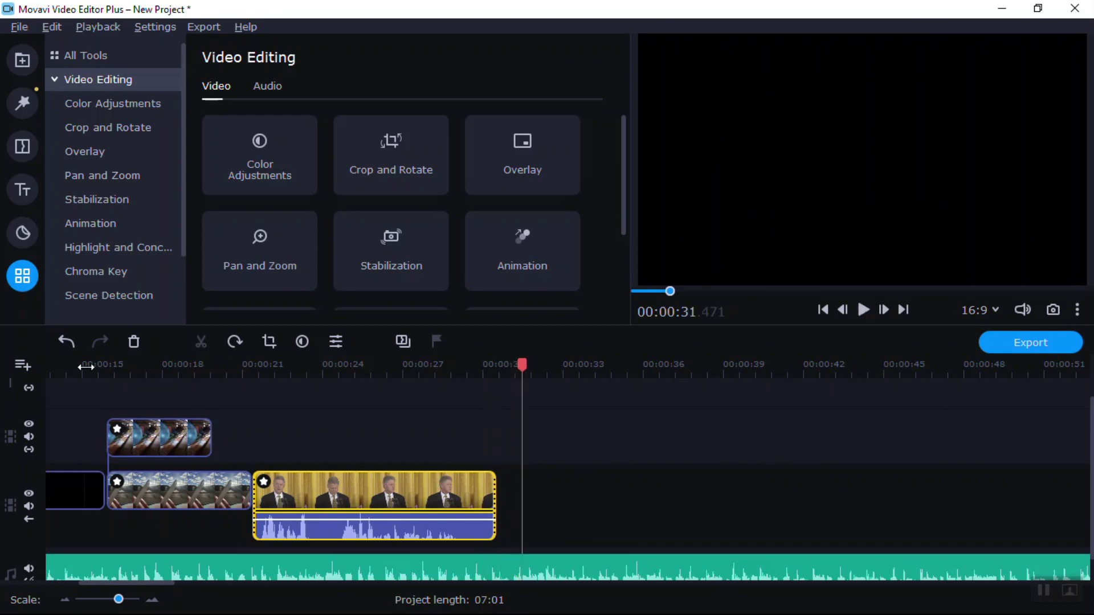
Step: Raise the volume of the PresidentTribute3 clip to 123% in its general clip properties
click(315, 481)
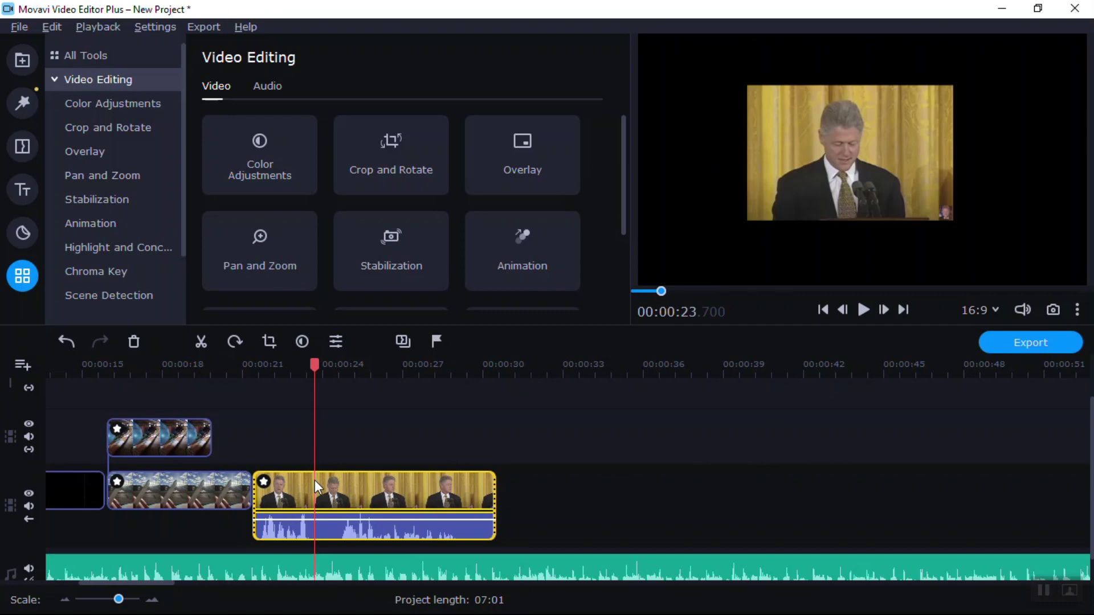
right_click(314, 480)
mouse_move(470, 176)
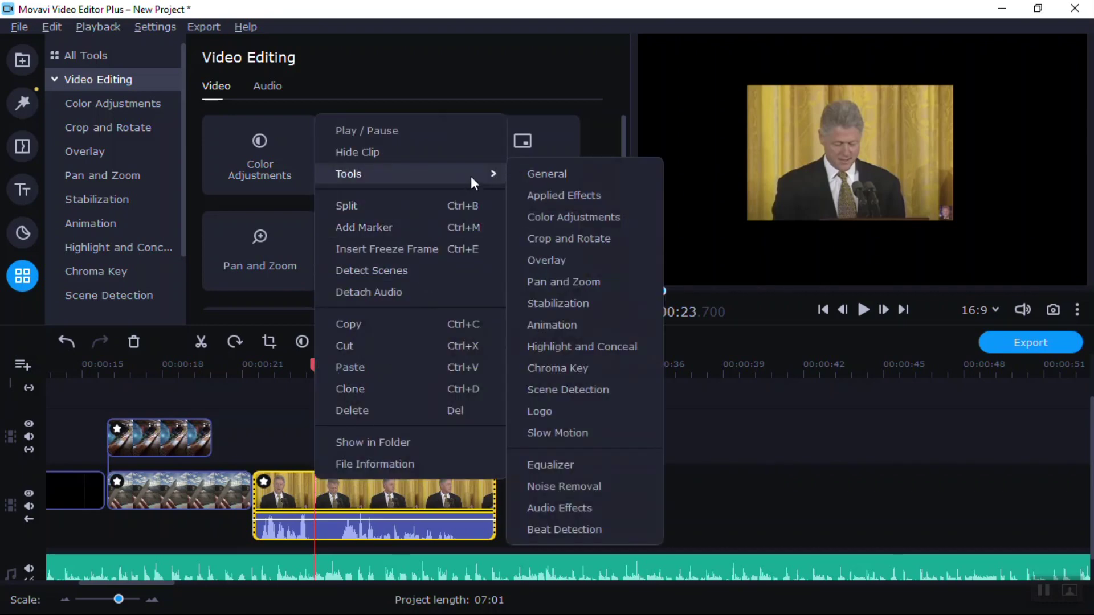
click(523, 174)
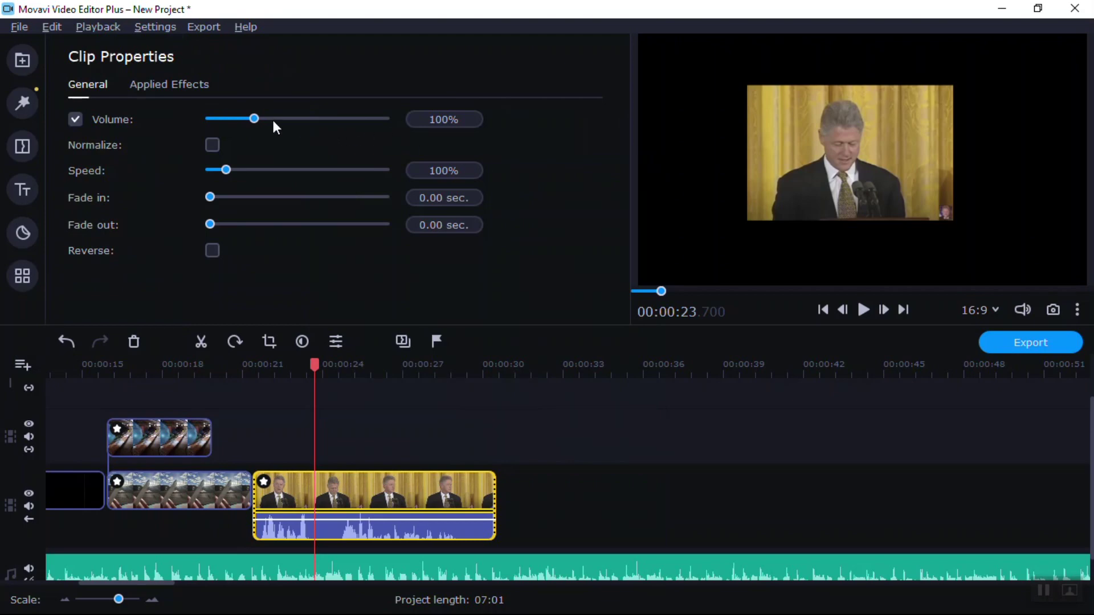
drag(256, 118, 261, 119)
Step: Play the PresidentTribute3 clip from just before its start to about 0:33 to check its louder speech against the music
click(244, 365)
key(space)
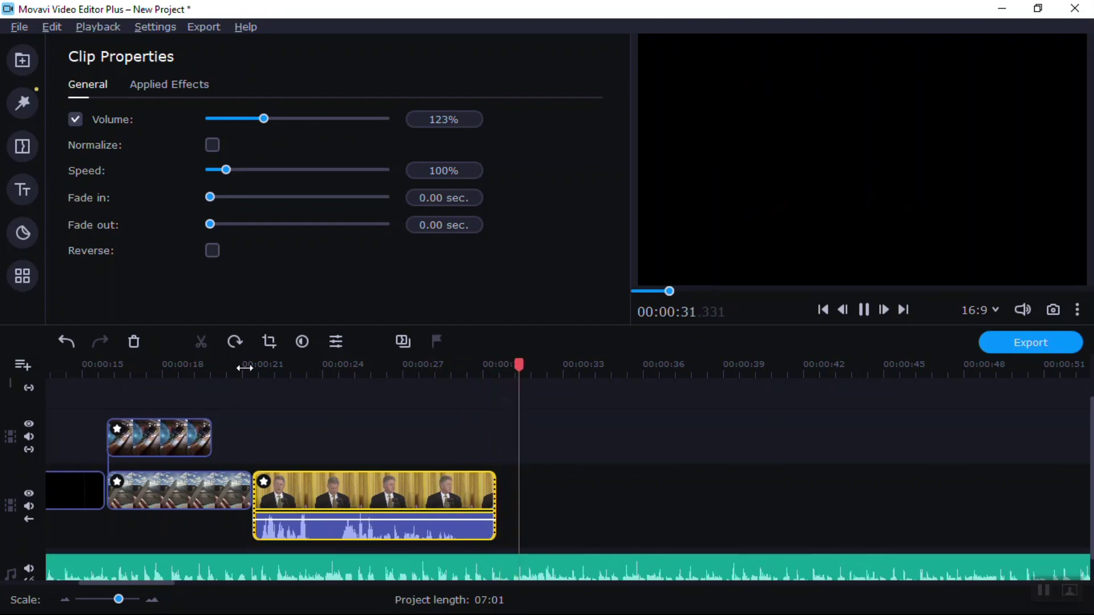
key(space)
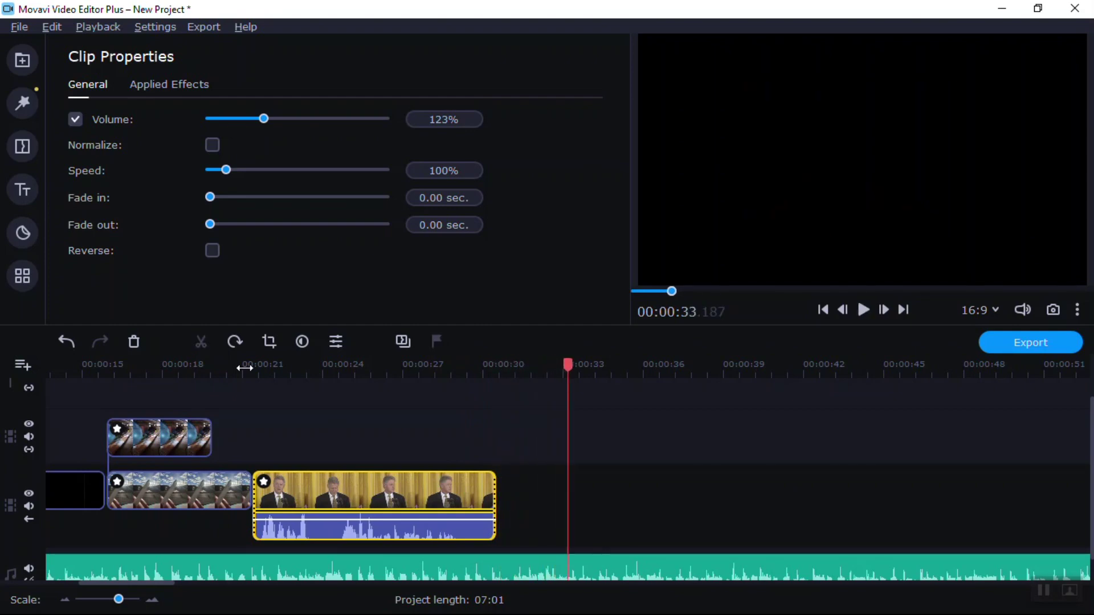
Step: Clone the black background that precedes the photos and place the copy directly after the PresidentTribute3 clip
click(77, 498)
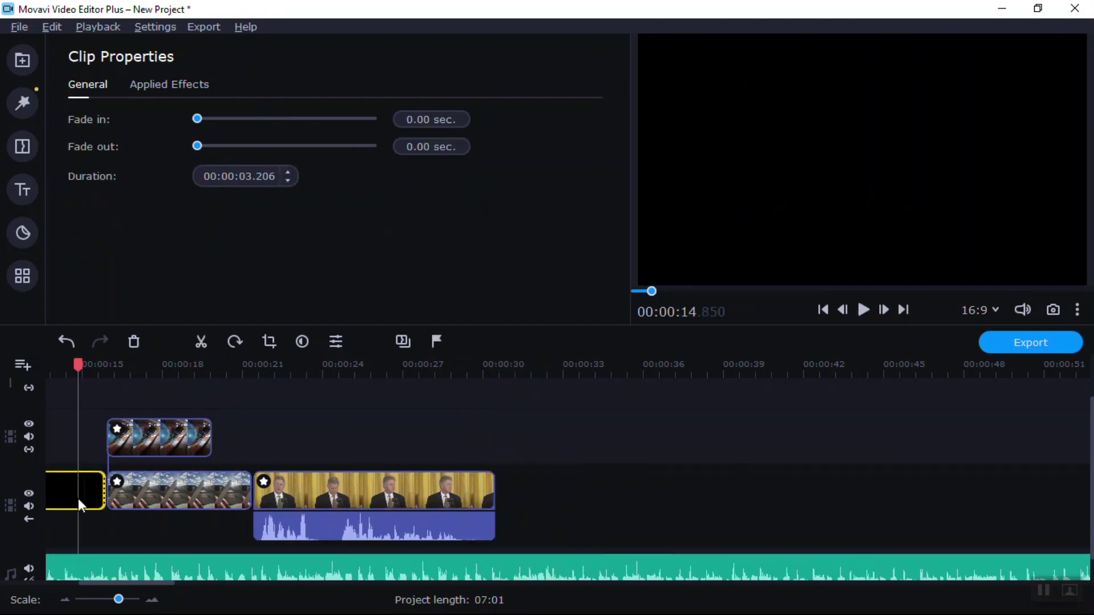
right_click(77, 497)
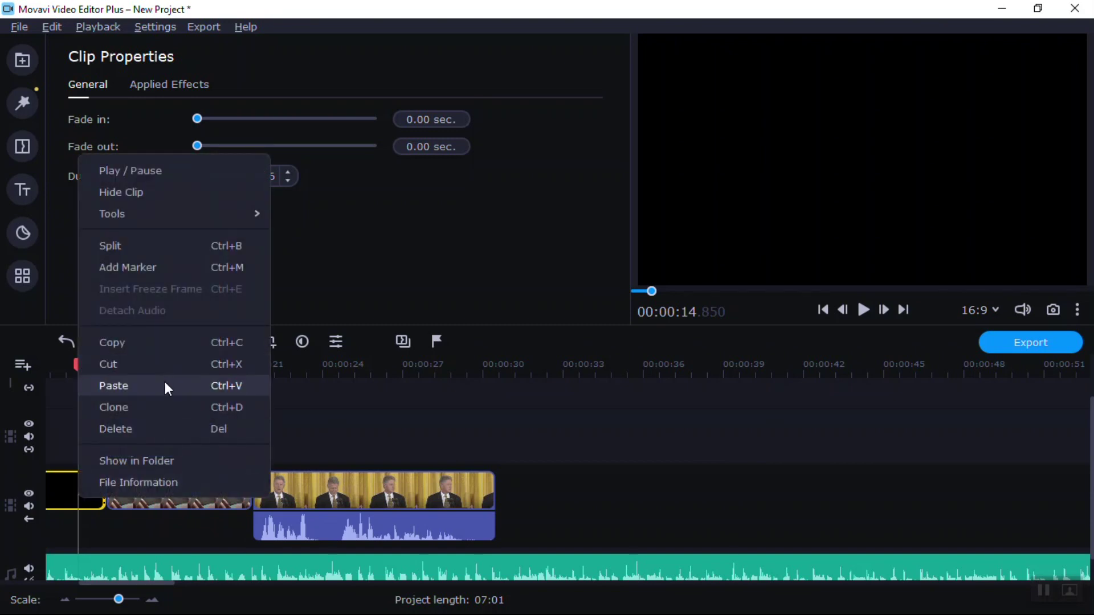
click(176, 407)
mouse_move(157, 487)
mouse_down()
mouse_move(337, 505)
mouse_move(465, 499)
mouse_up()
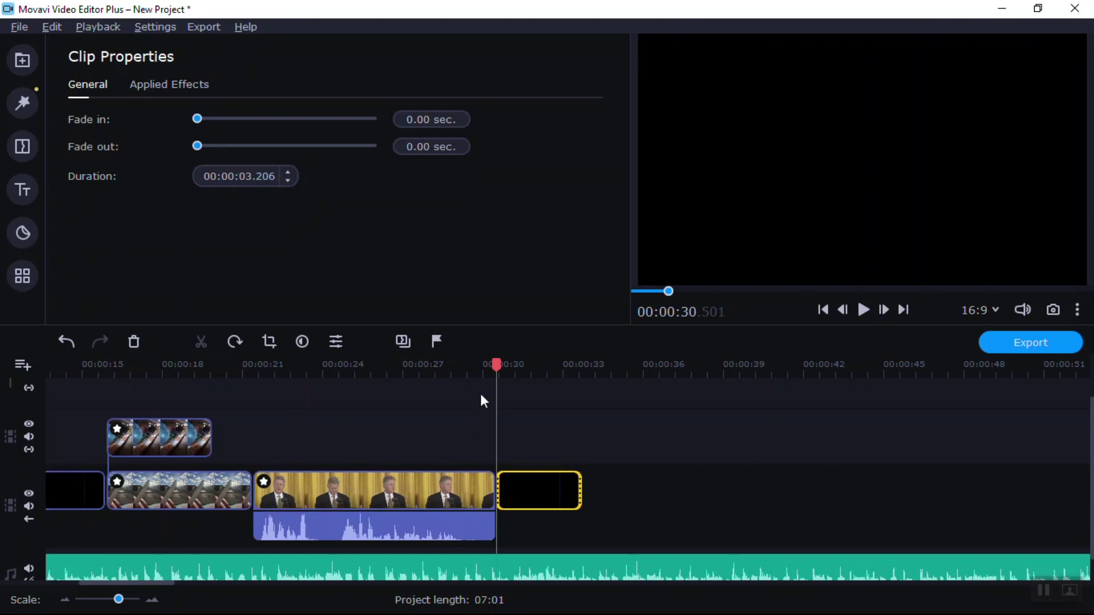
Step: Play the end of the PresidentTribute3 clip to find the timing and shorten the copied black background to about 2.485 seconds
click(475, 377)
key(space)
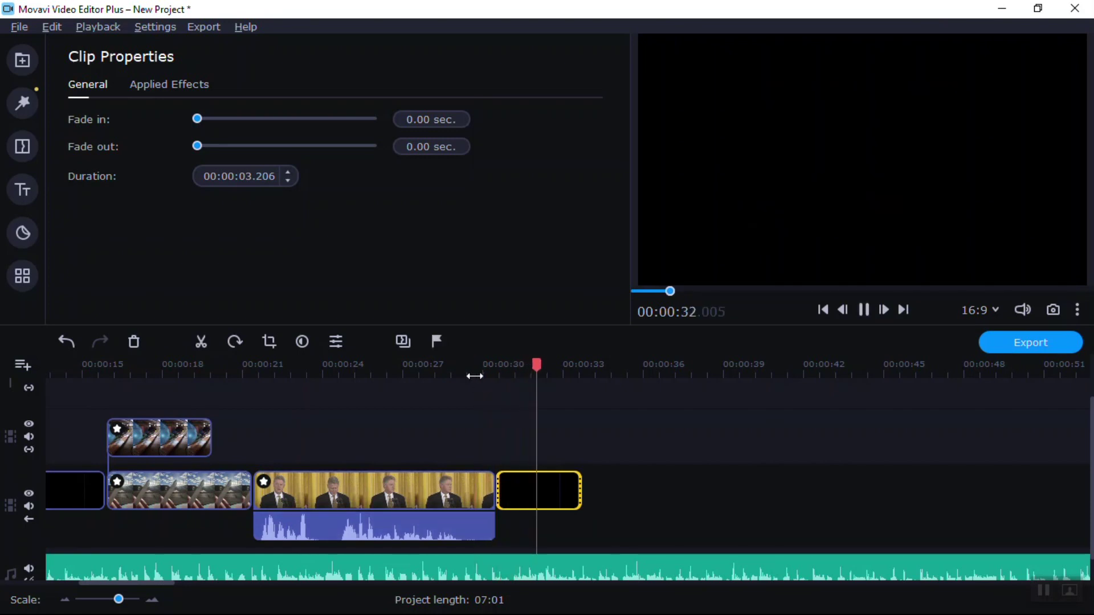
key(space)
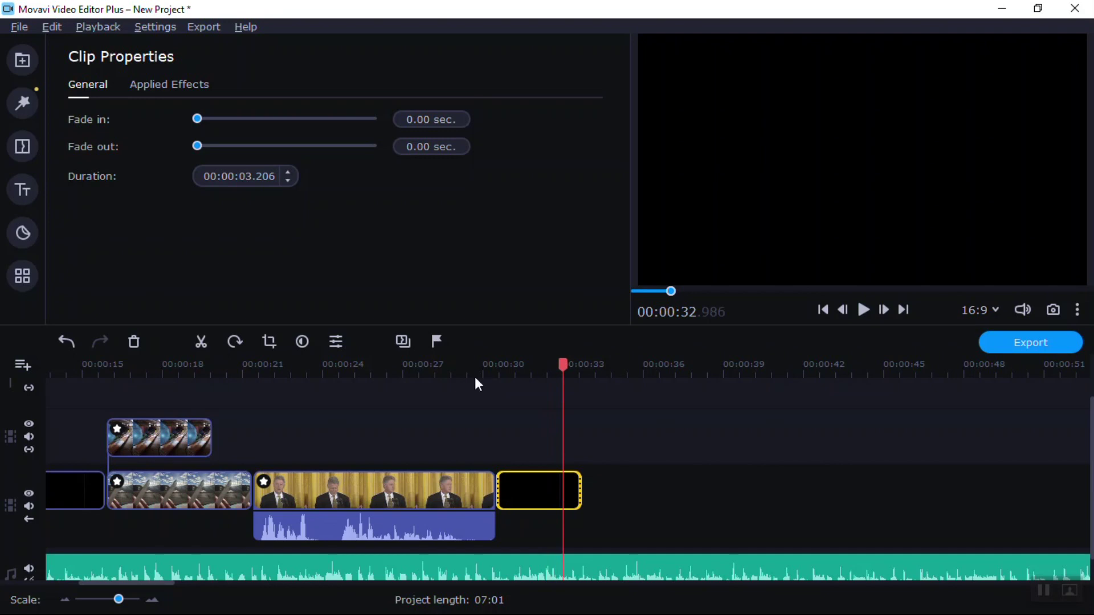
drag(578, 493, 567, 501)
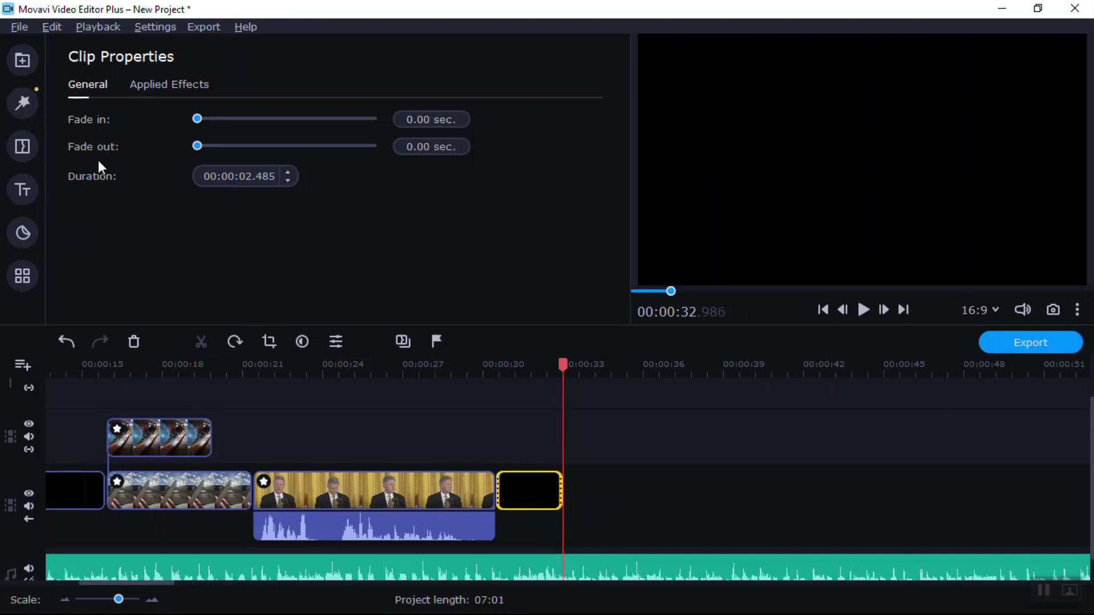
Step: Add PresidentTribute9.mp4 from the media bin to the timeline at the end of the shortened black background
click(26, 62)
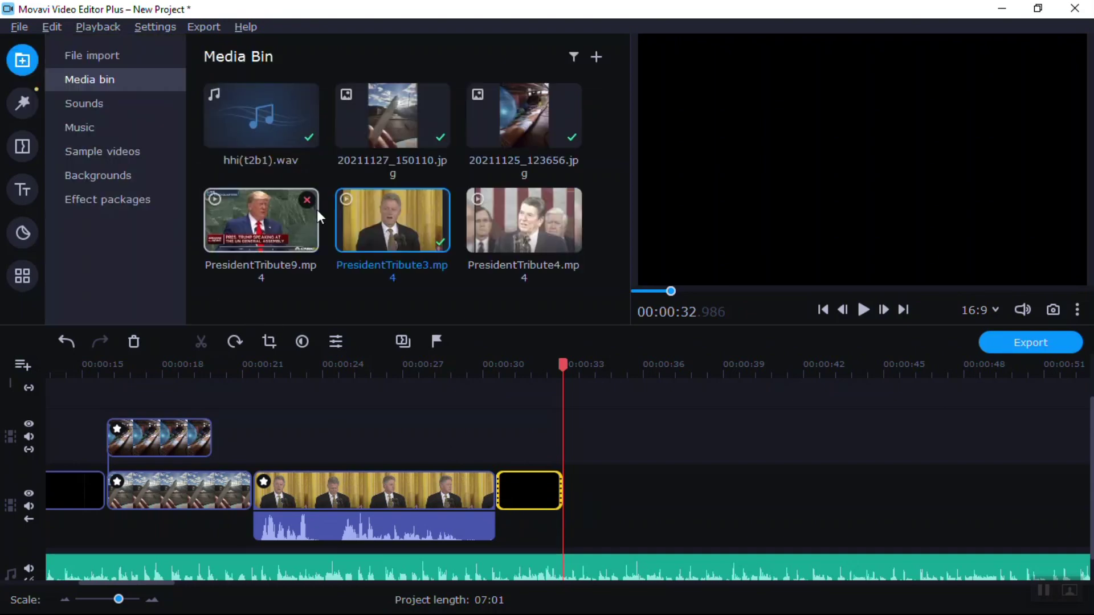
right_click(289, 227)
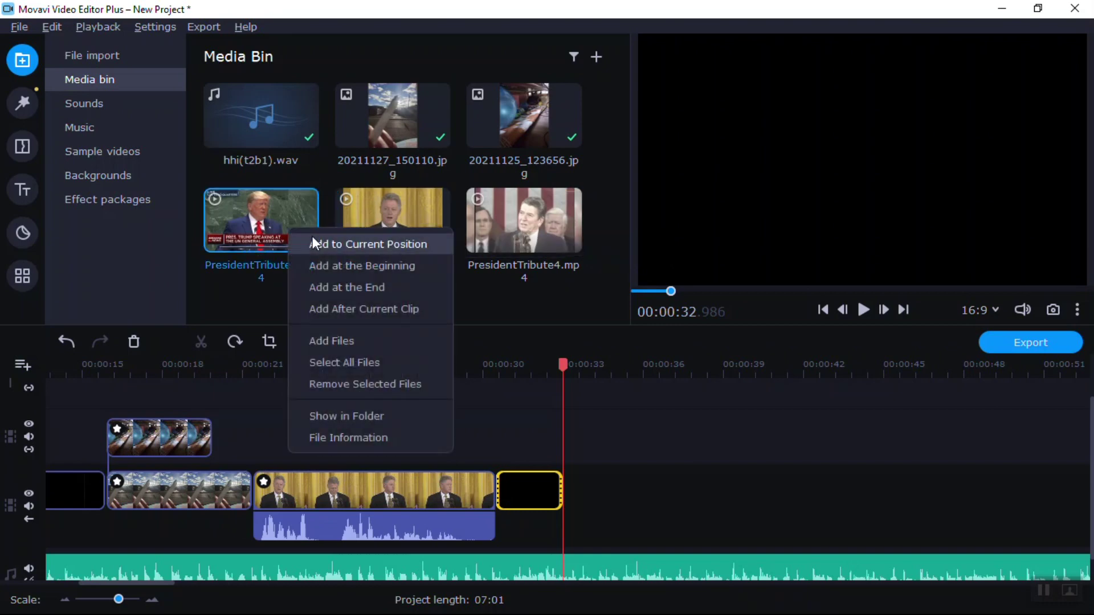
click(312, 244)
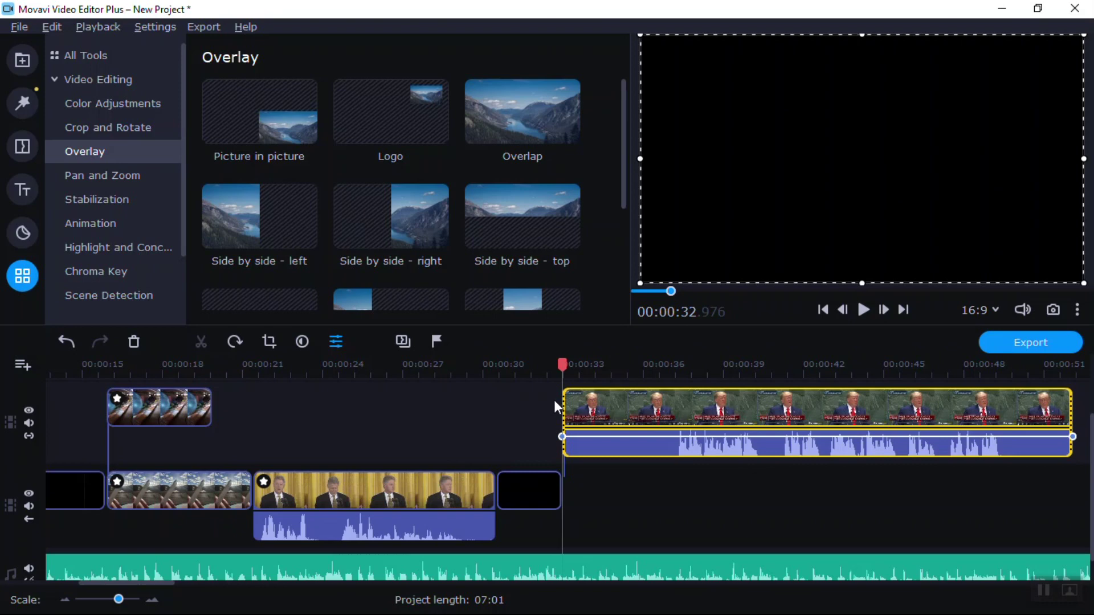
Step: Play the PresidentTribute9 clip to find where the speech starts and split it there at about 00:00:37.050
key(space)
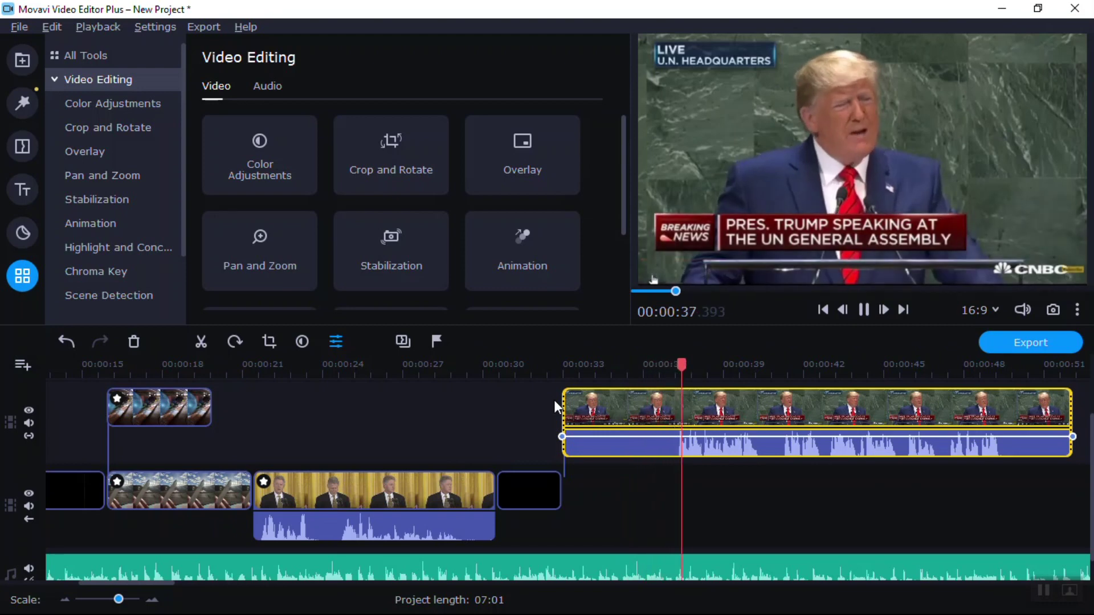
key(space)
click(672, 371)
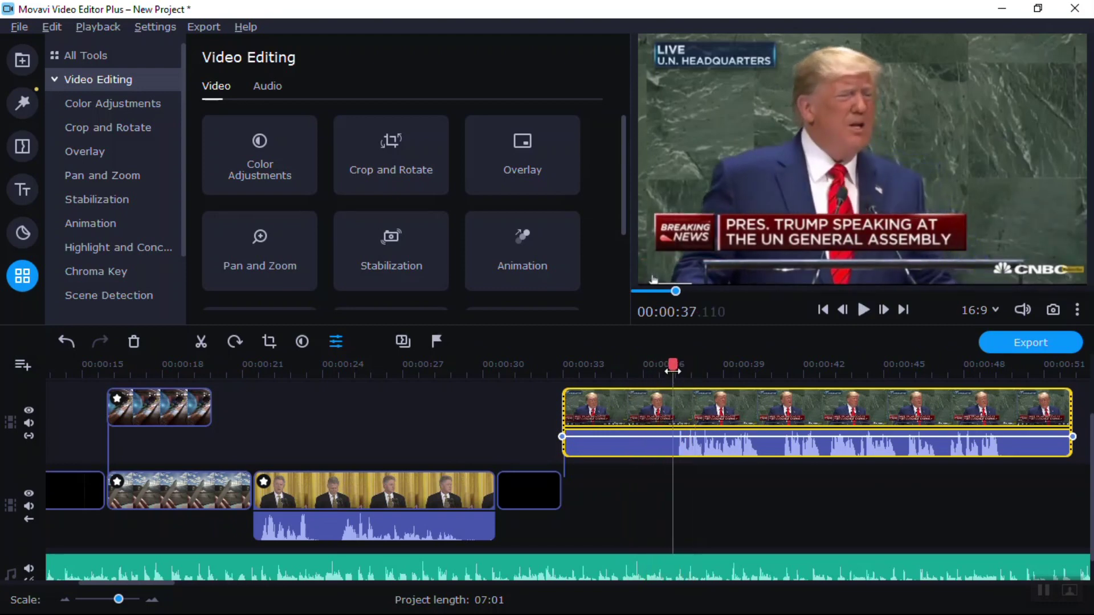
click(672, 429)
key(ctrl+b)
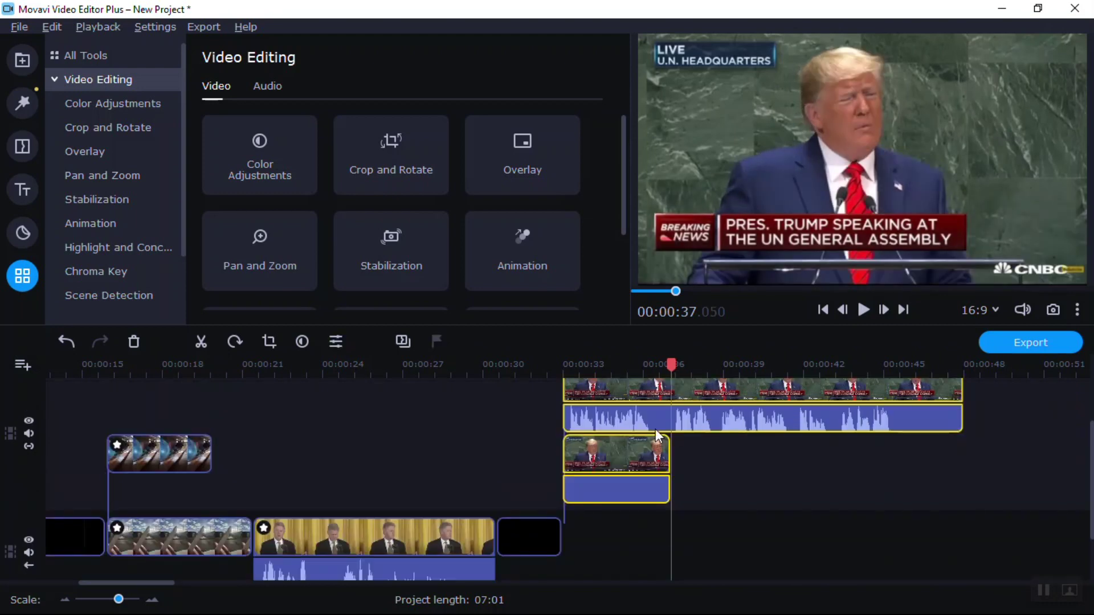
Step: Delete the silent leading part of PresidentTribute9 and move the remaining part onto the main video track directly after the black background
click(643, 446)
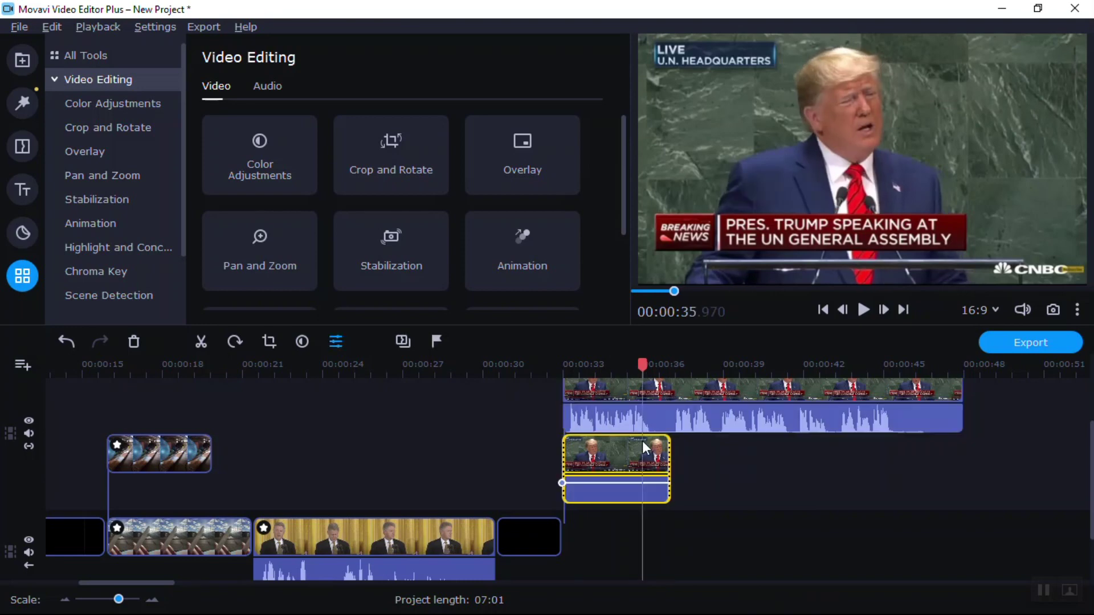
key(Delete)
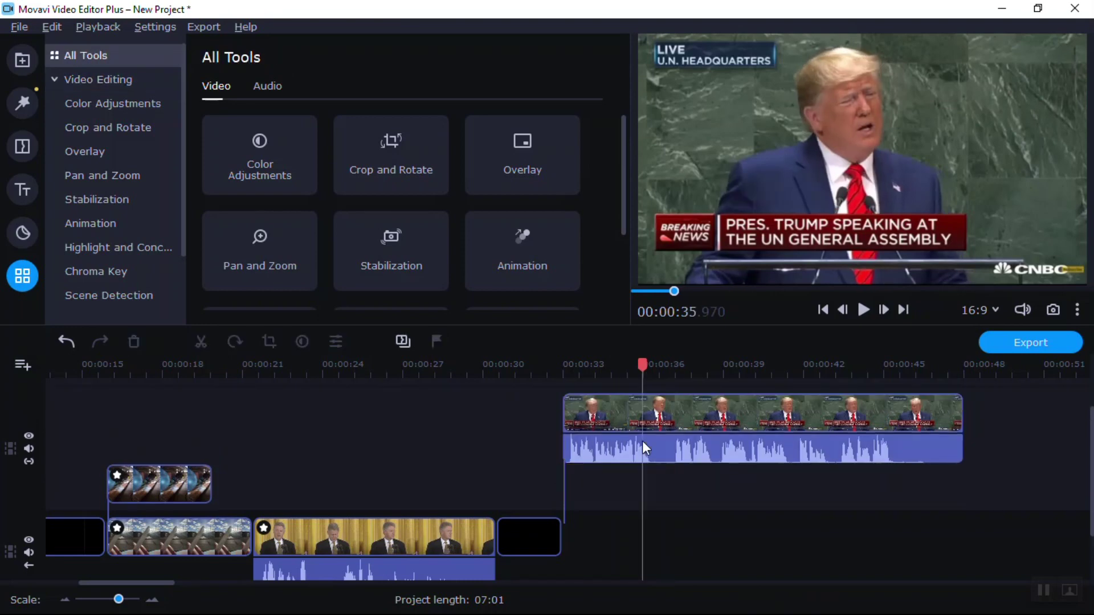
drag(630, 422, 630, 479)
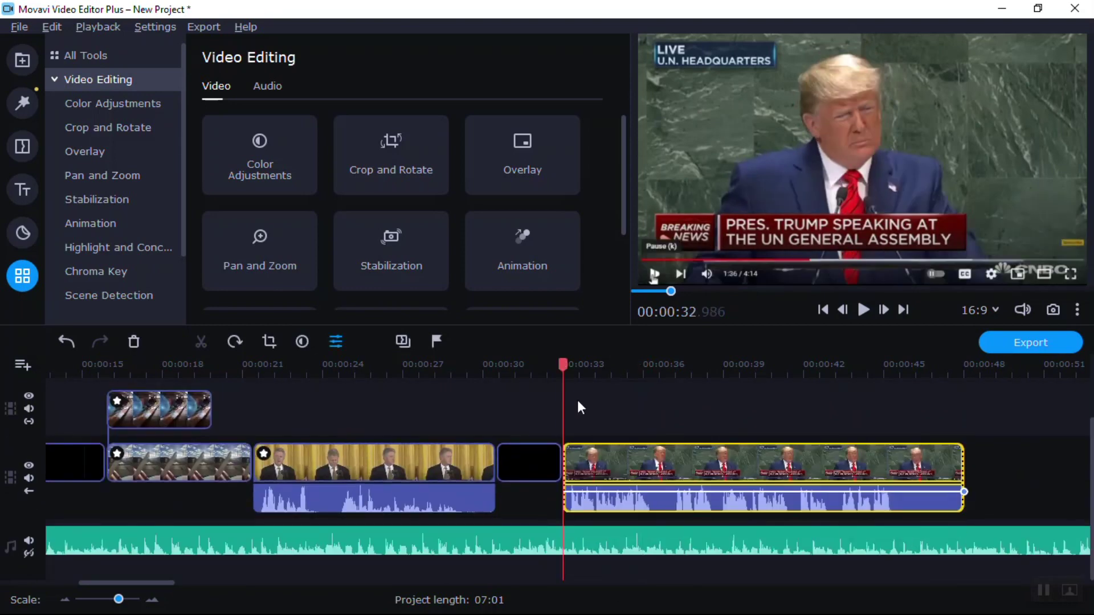
Step: Review the PresidentTribute9 clip, apply the Overlap overlay to it, shrink its frame to about two thirds and place it toward the frame's upper left
key(space)
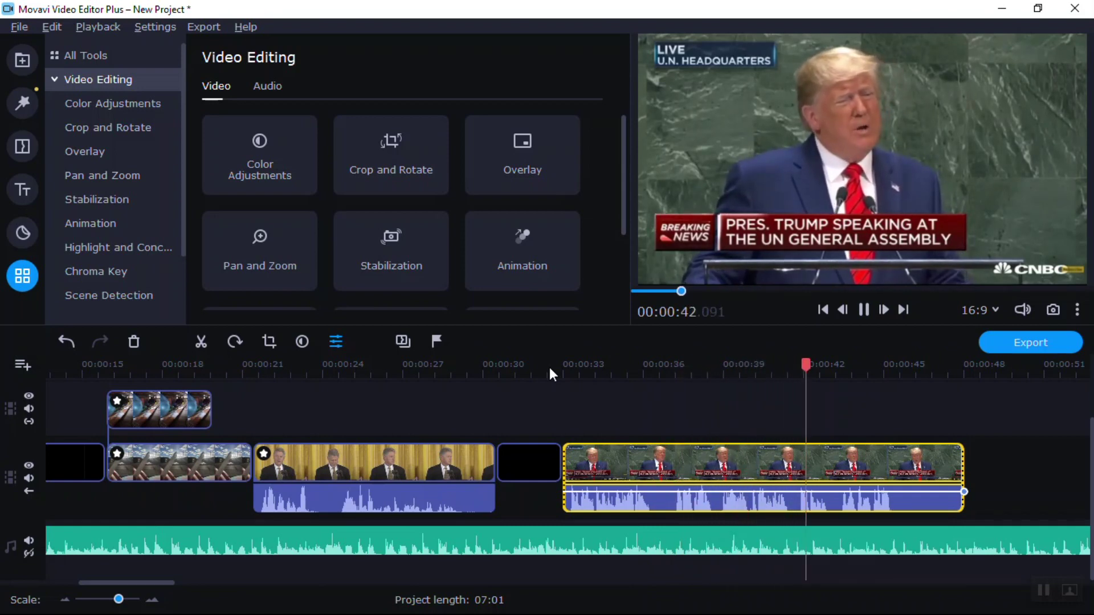
key(space)
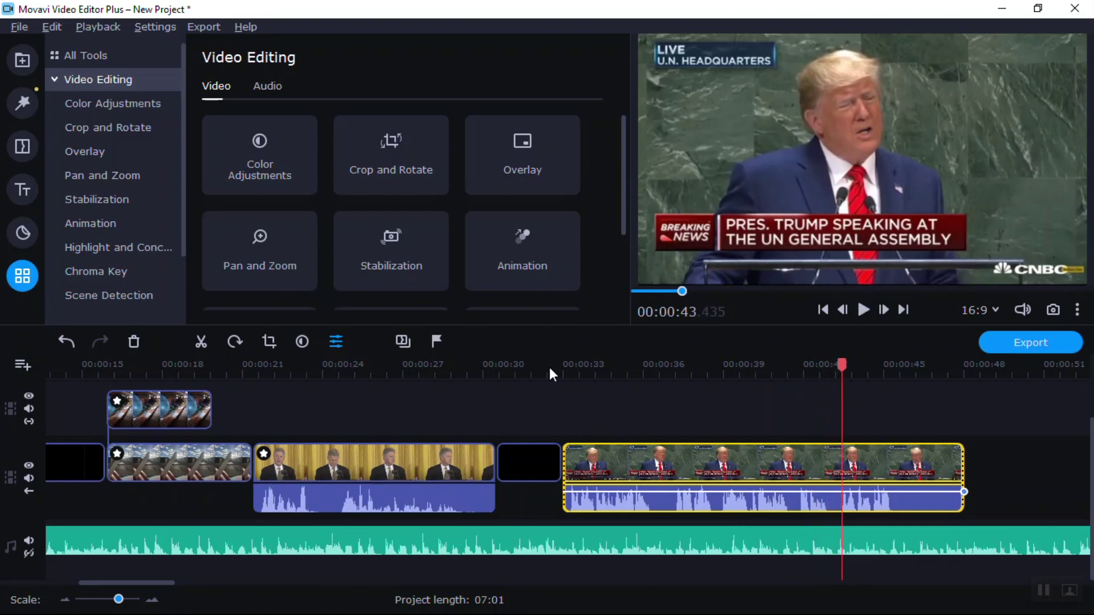
click(630, 452)
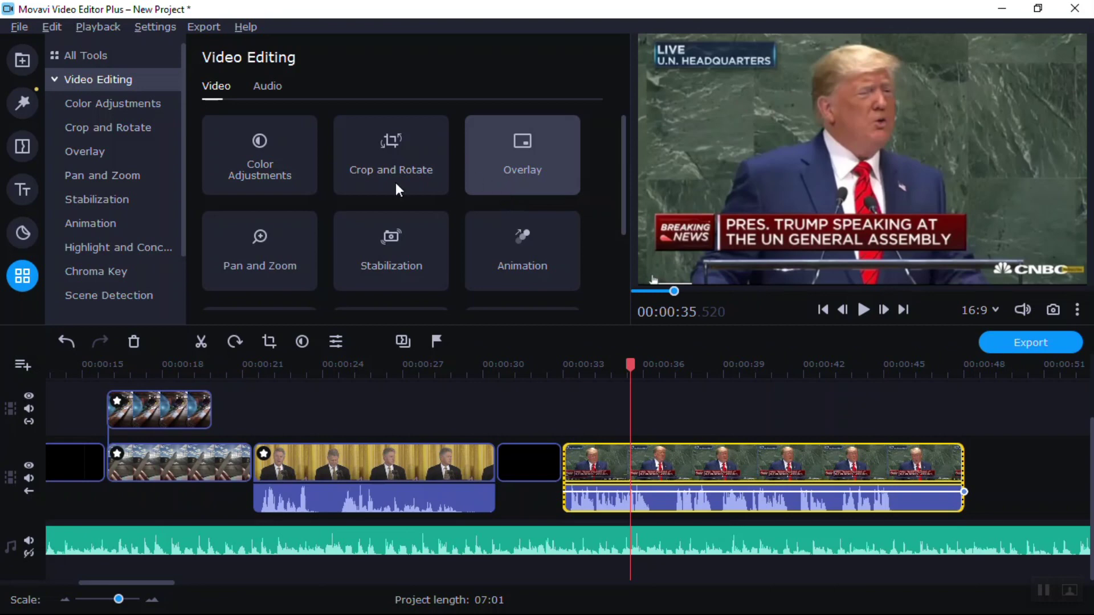
click(175, 149)
click(508, 152)
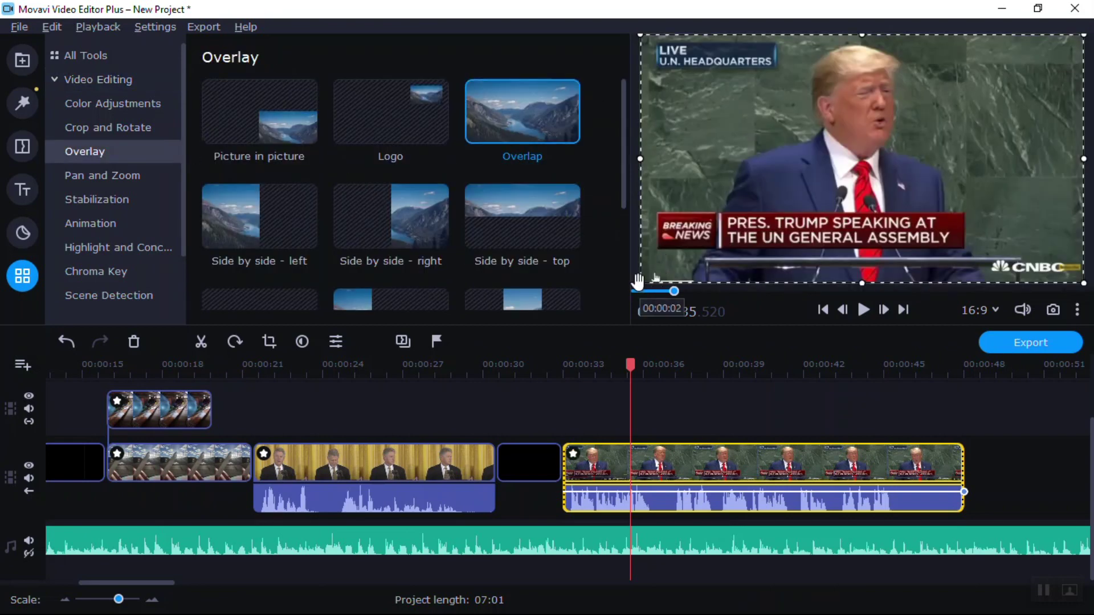
drag(638, 279, 806, 217)
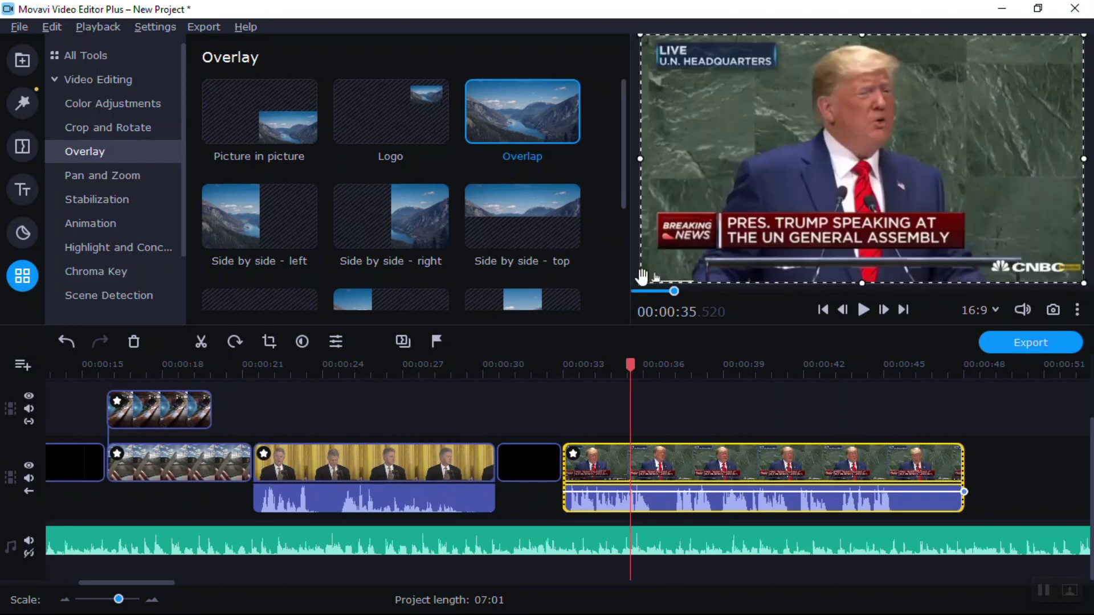
drag(647, 275, 788, 195)
drag(873, 156, 750, 185)
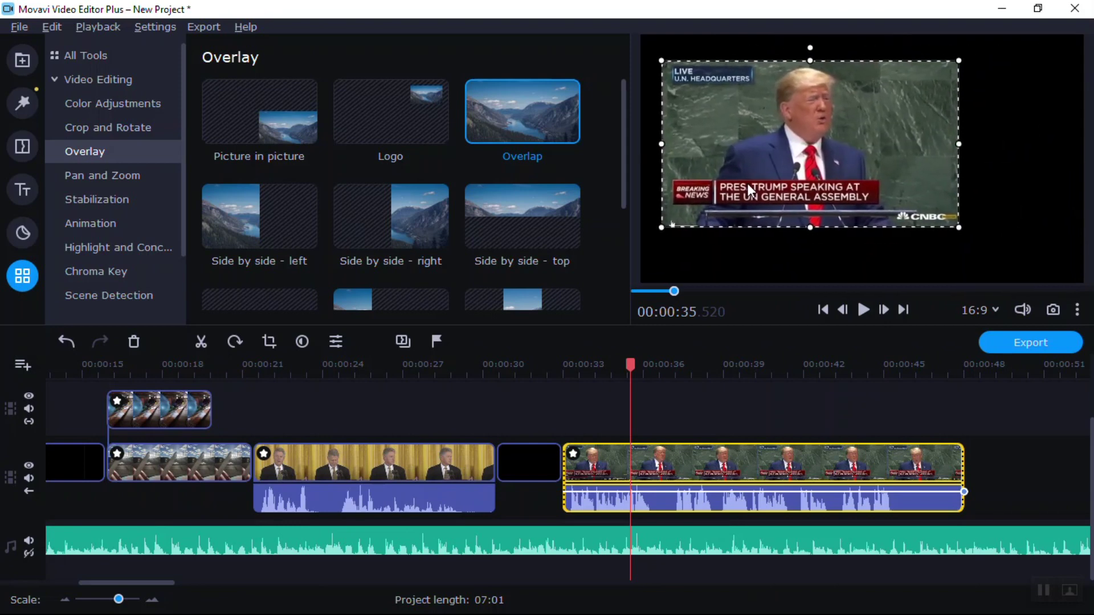
Step: Check the frame placement across the clips and extend the overlaid photo to end with the photo beneath it at about 00:00:21.392
click(426, 364)
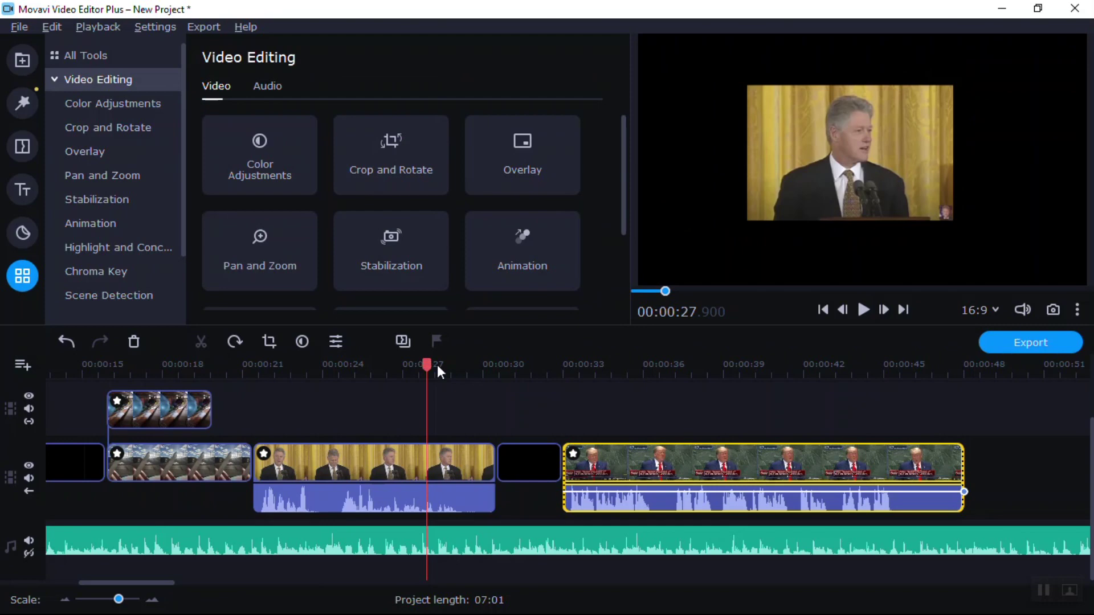
click(654, 364)
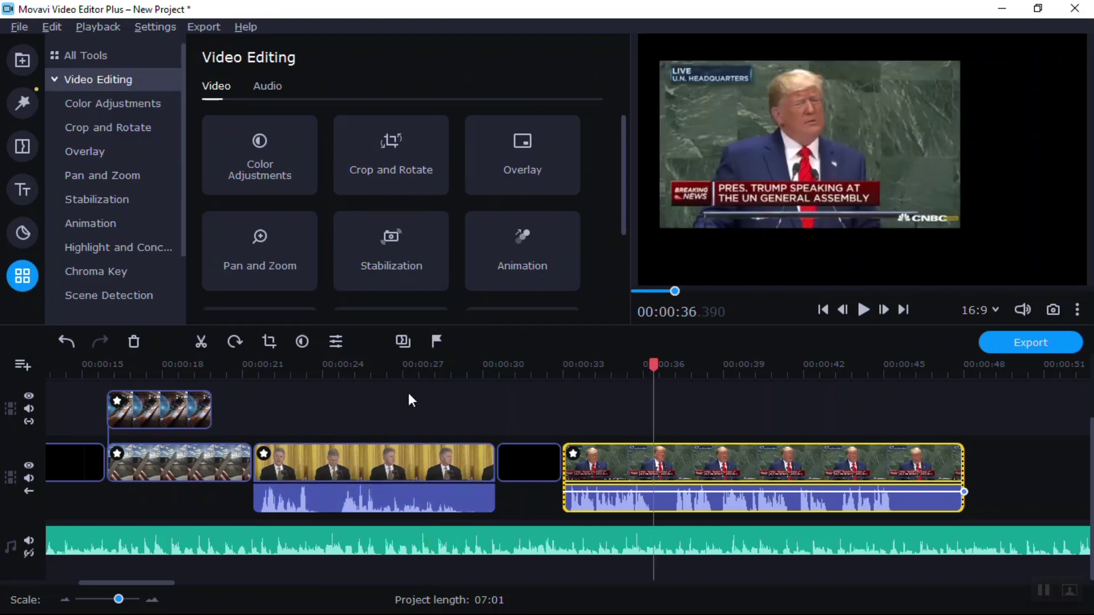
click(230, 368)
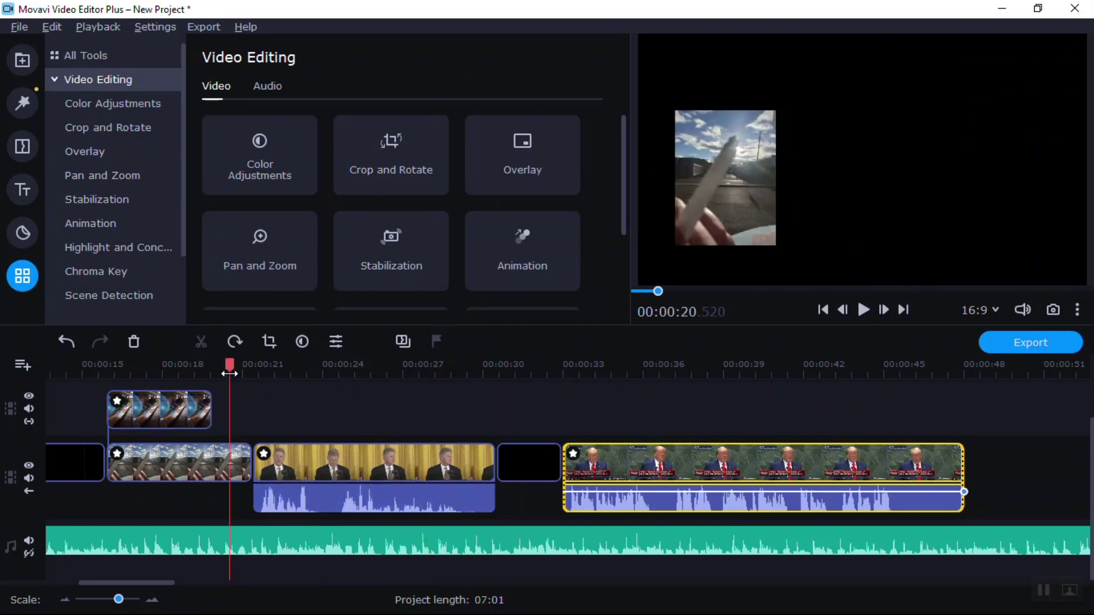
click(187, 368)
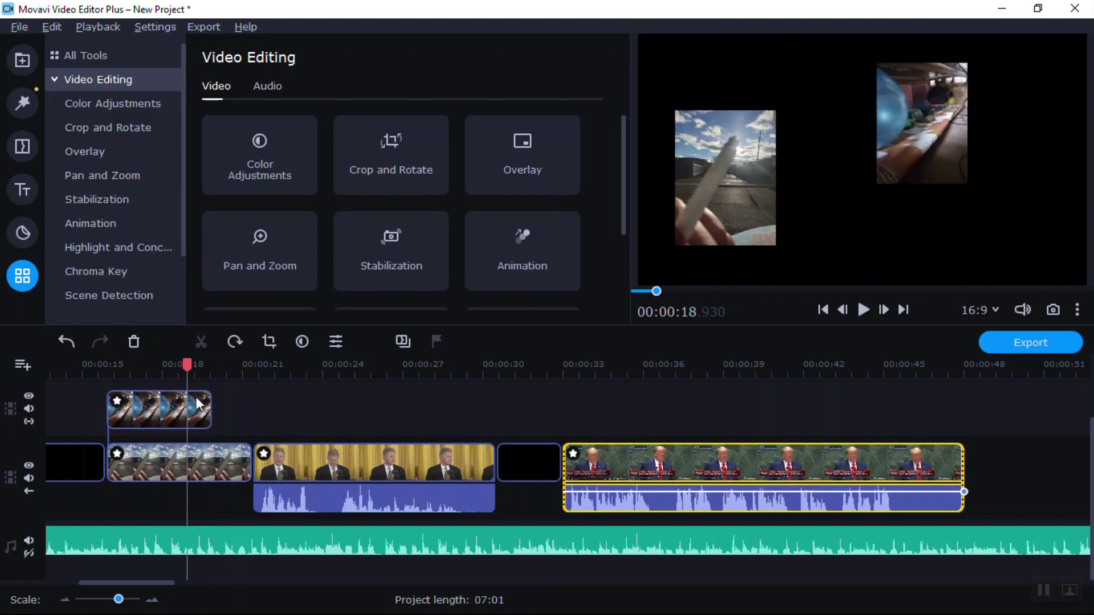
click(208, 413)
drag(210, 411, 251, 411)
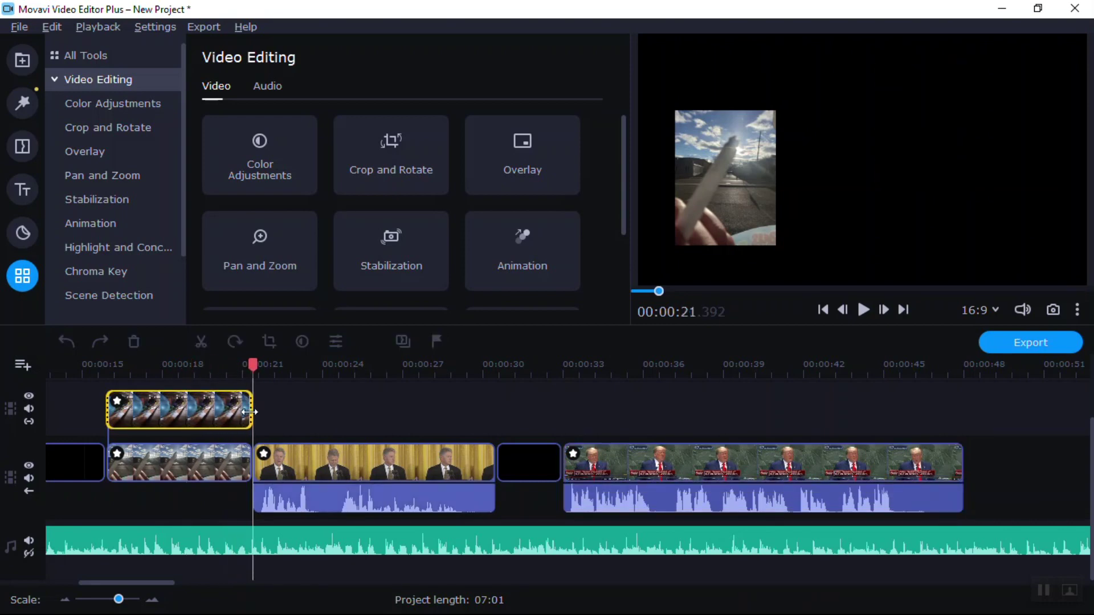
Step: Play the timeline from the two photos to near the end of the PresidentTribute9 clip to check the sequence
click(207, 369)
key(space)
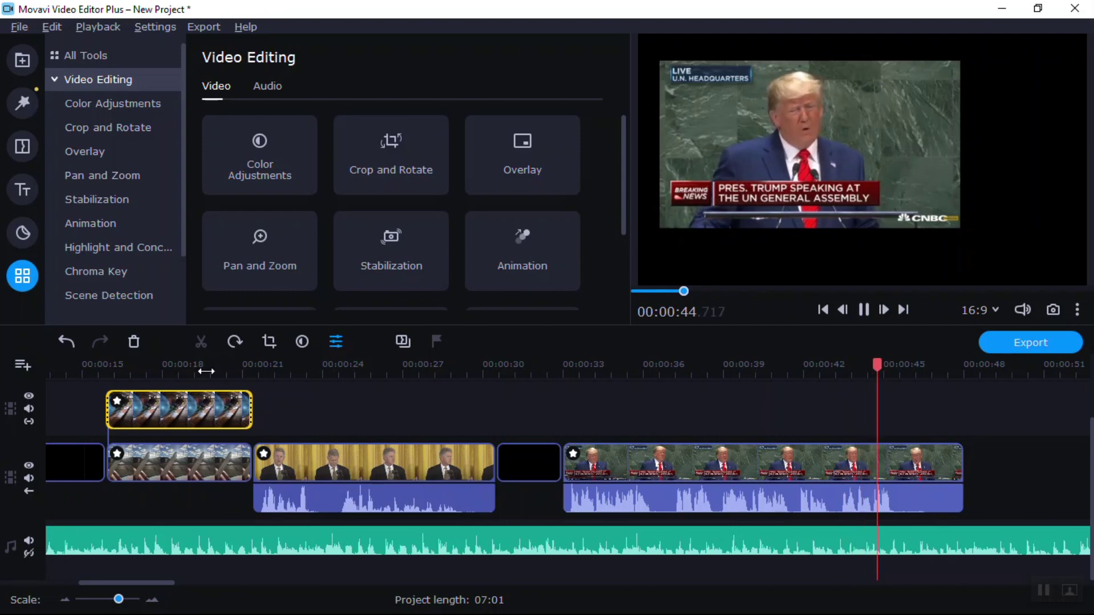
key(space)
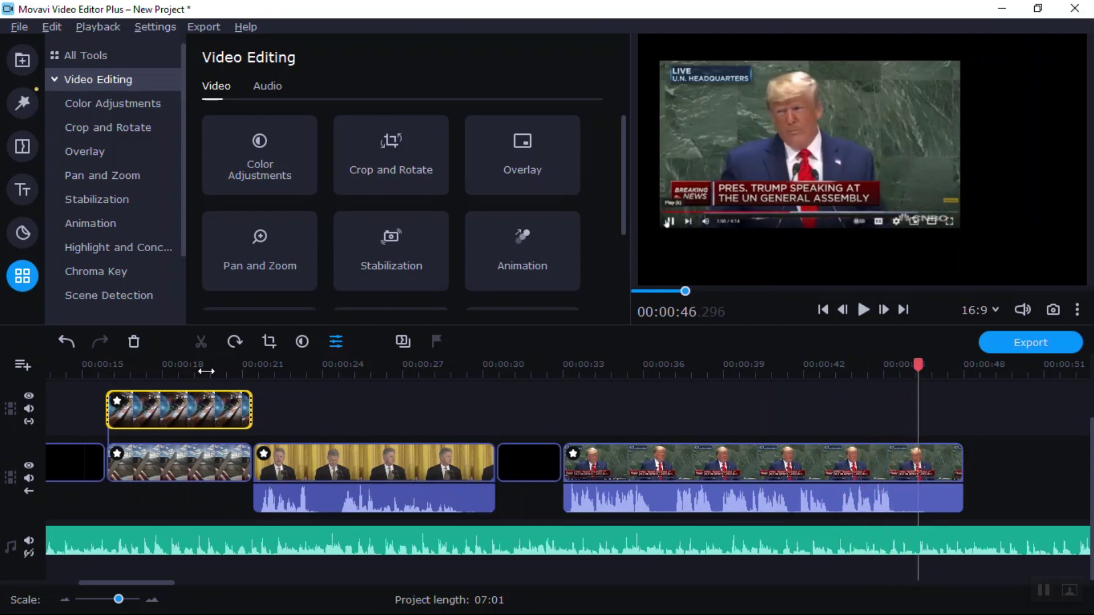
Step: Raise the volume of the PresidentTribute9 clip's audio to 110% and play part of it to check the level
double_click(617, 462)
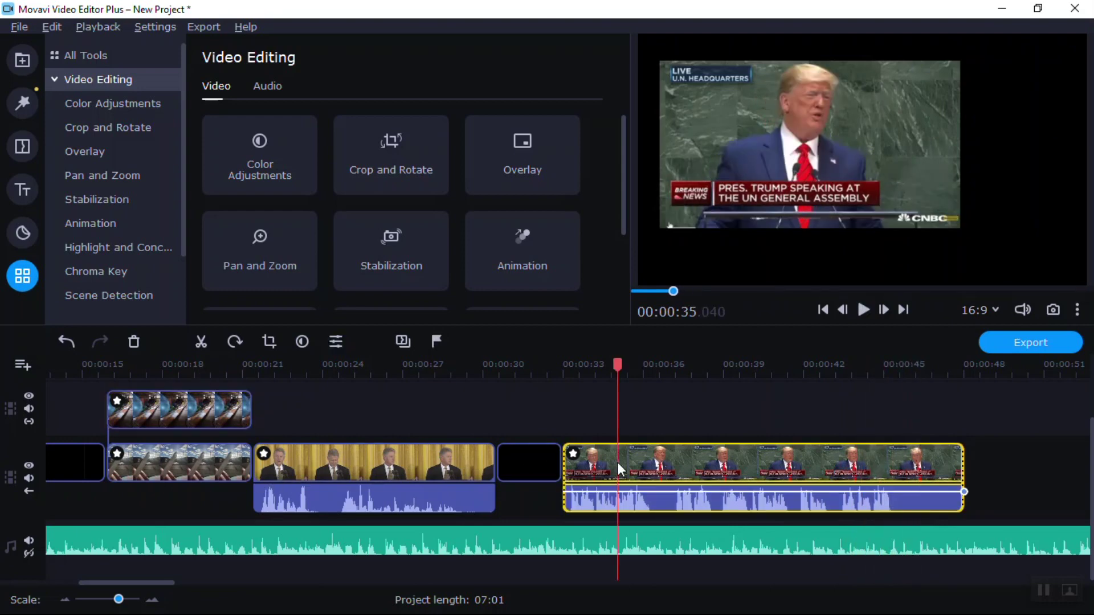
click(627, 500)
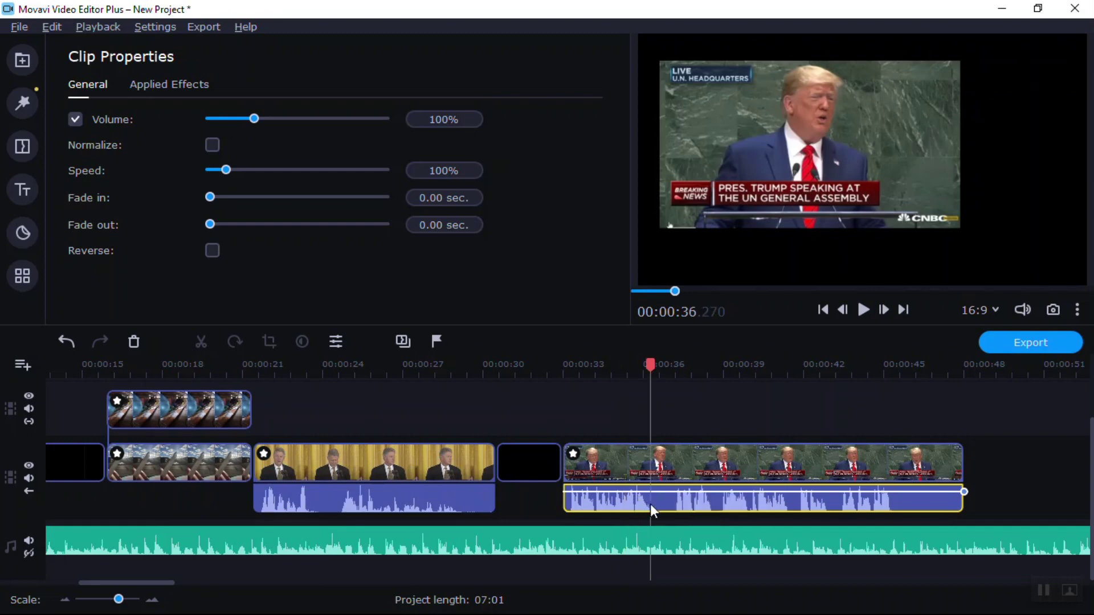
click(651, 504)
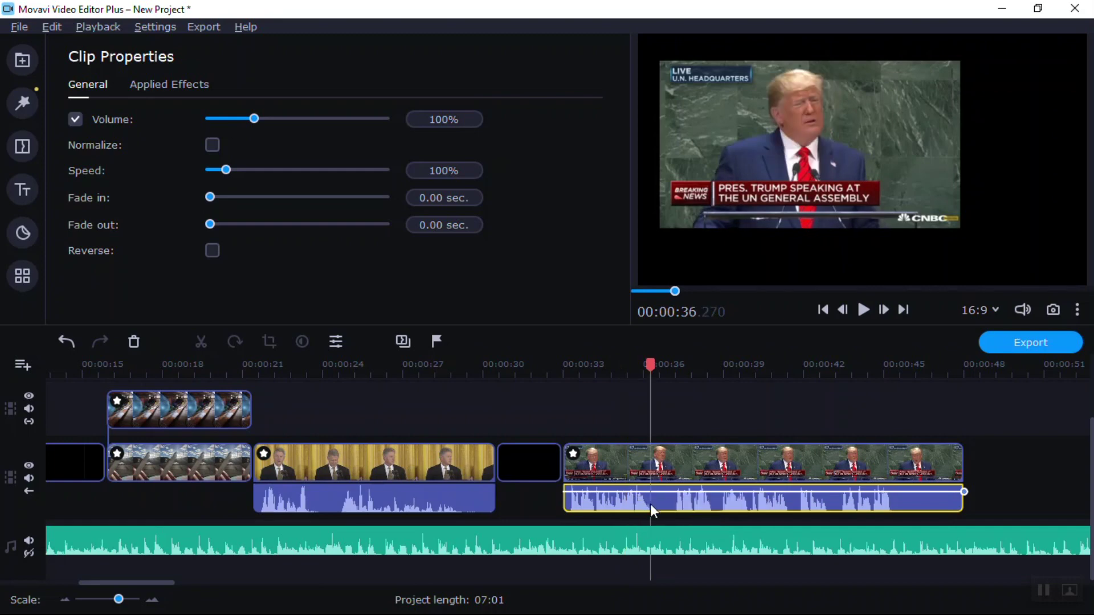
click(593, 503)
right_click(592, 504)
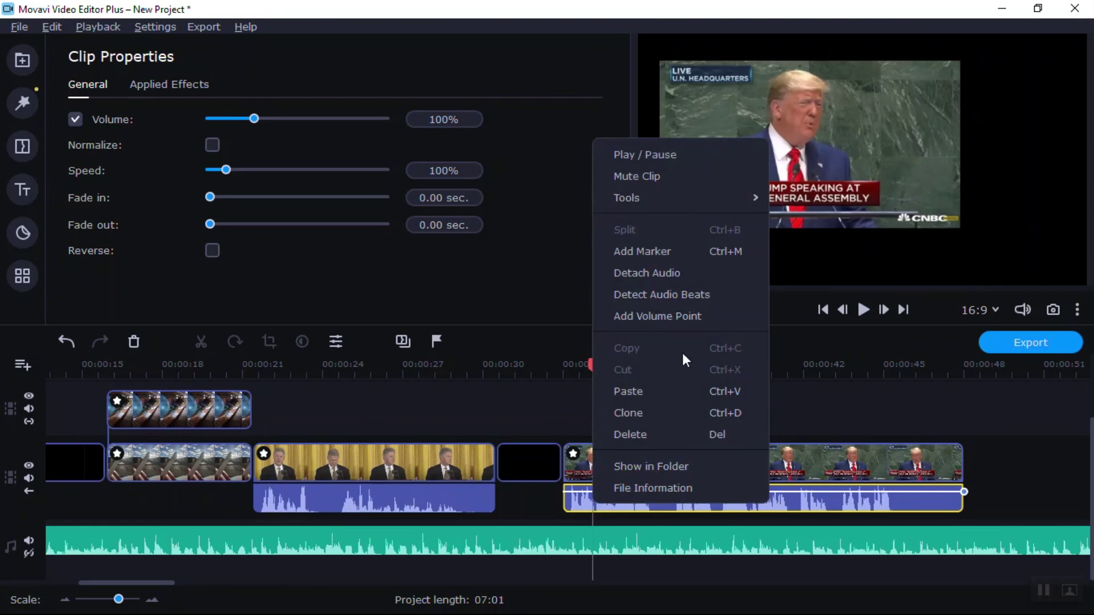
mouse_move(746, 200)
click(787, 199)
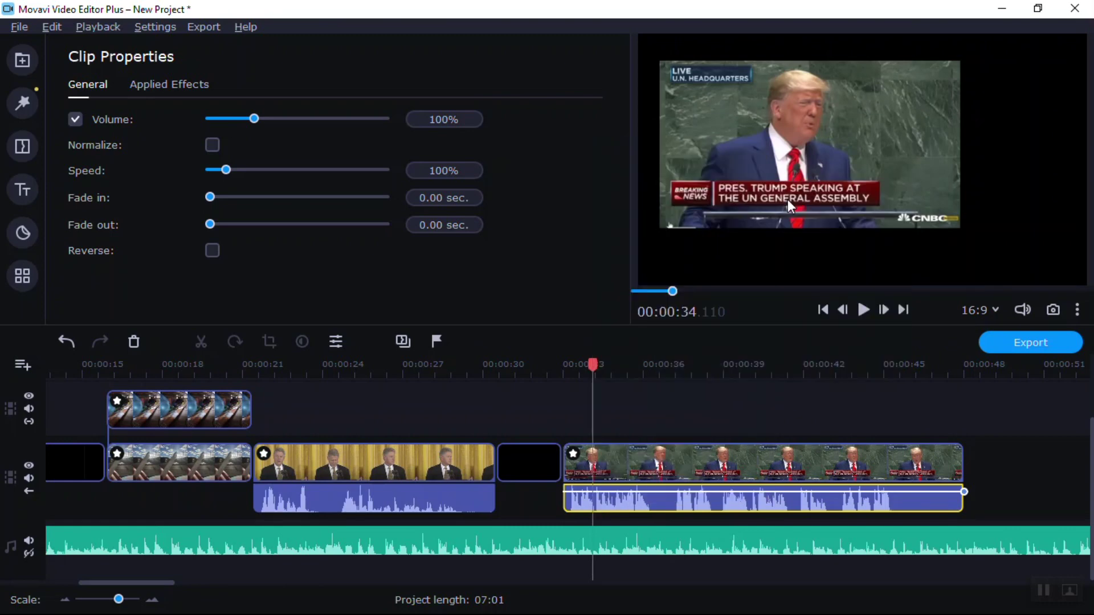
drag(253, 119, 261, 119)
key(space)
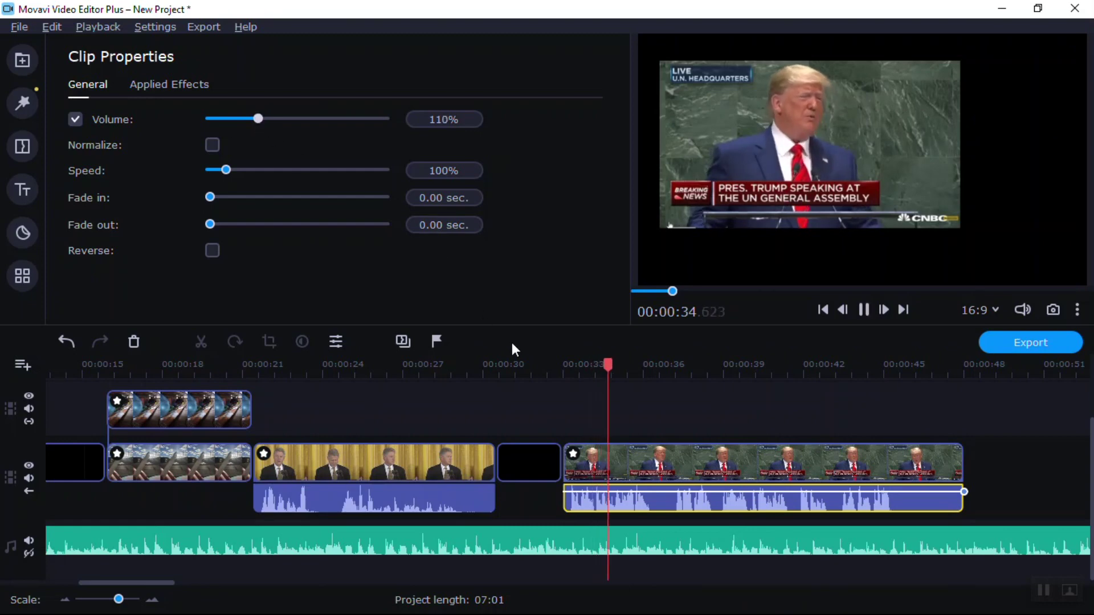
key(space)
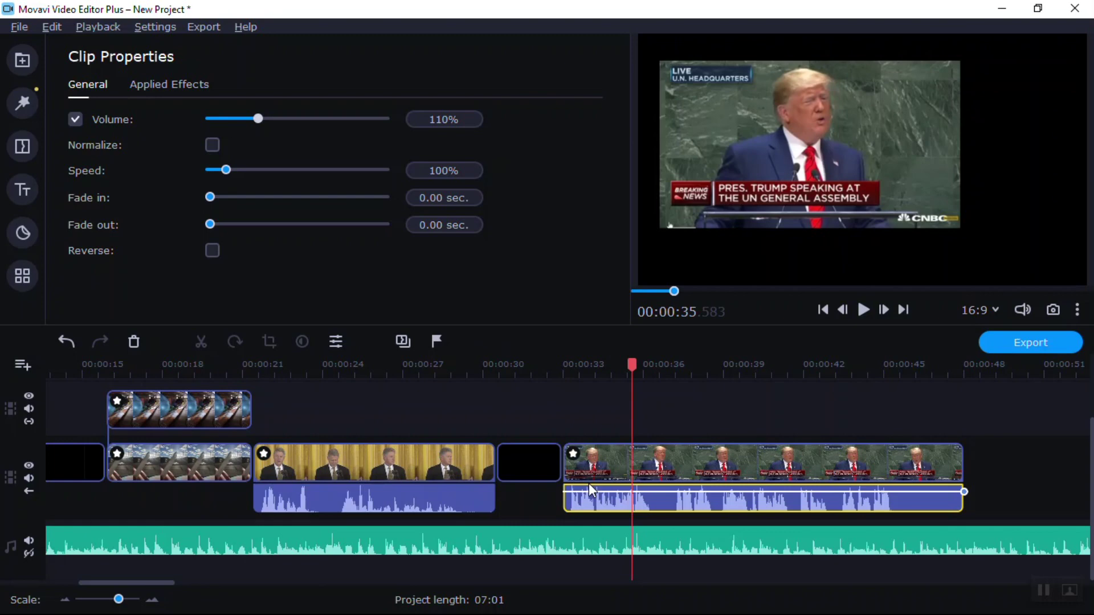
Step: Undo the last change and place the playhead at the end of the PresidentTribute9 clip at 00:00:48.000
drag(143, 582, 175, 586)
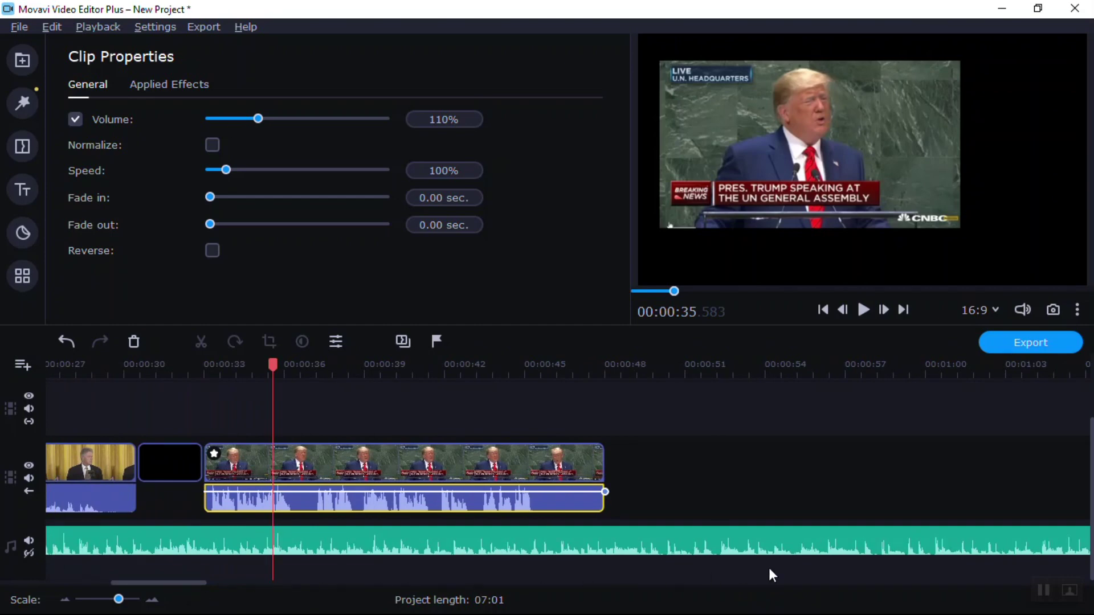
key(ctrl+z)
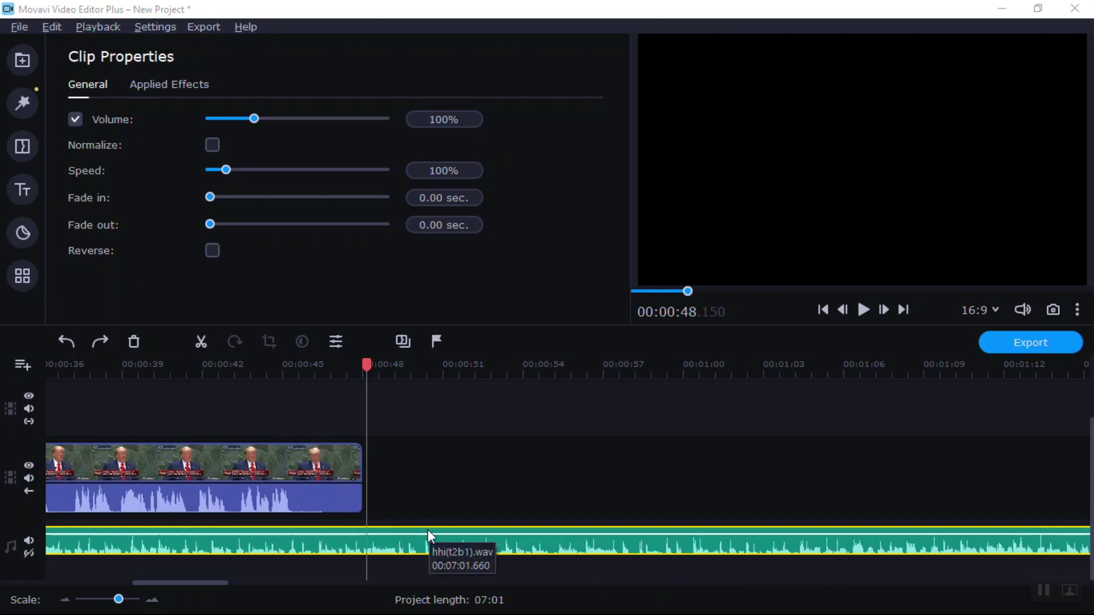
click(353, 382)
click(363, 370)
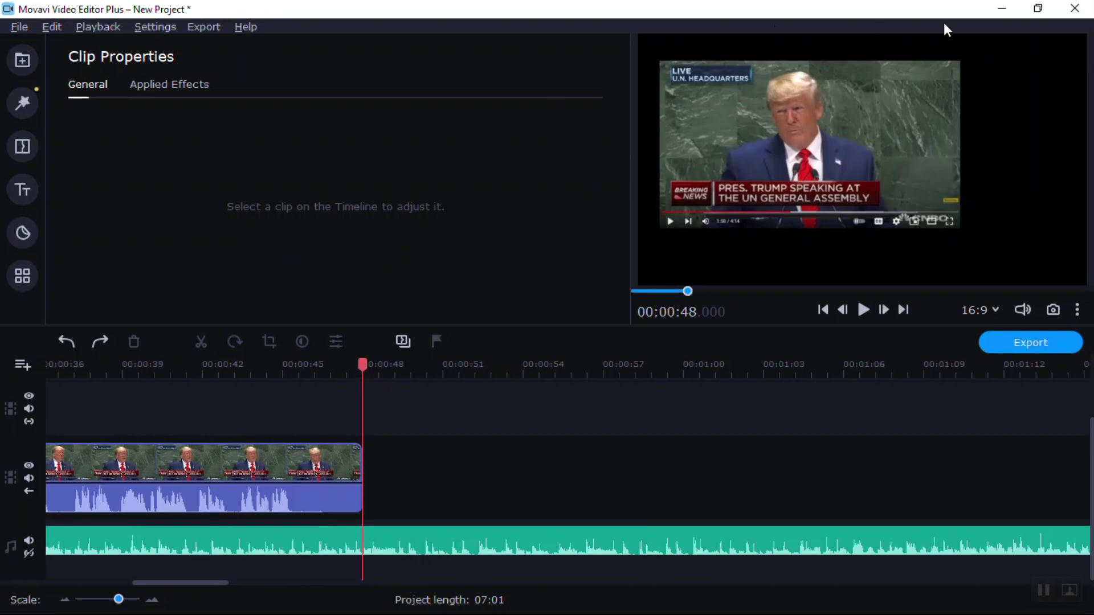
Step: Switch to File Explorer and open the Camera folder inside DCIM on the connected Galaxy A02s phone
click(1001, 6)
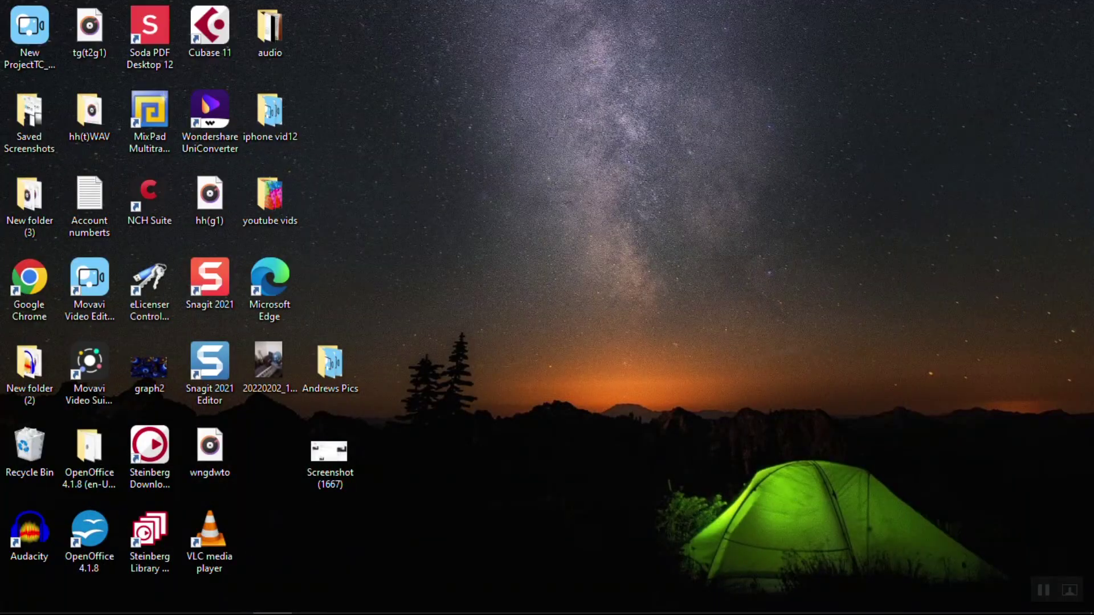
click(67, 598)
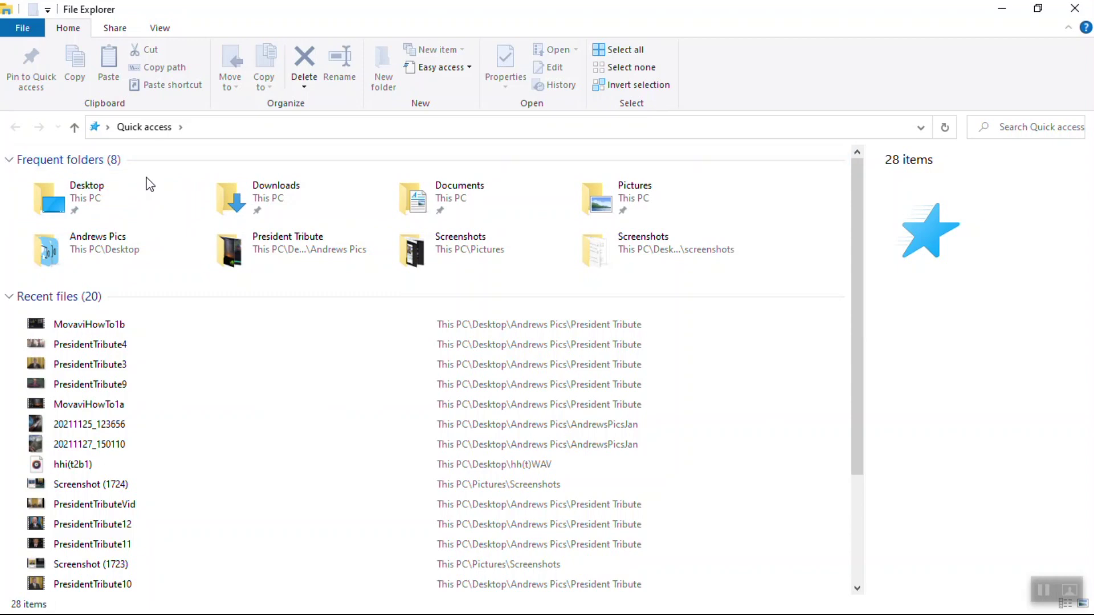
click(126, 234)
double_click(125, 230)
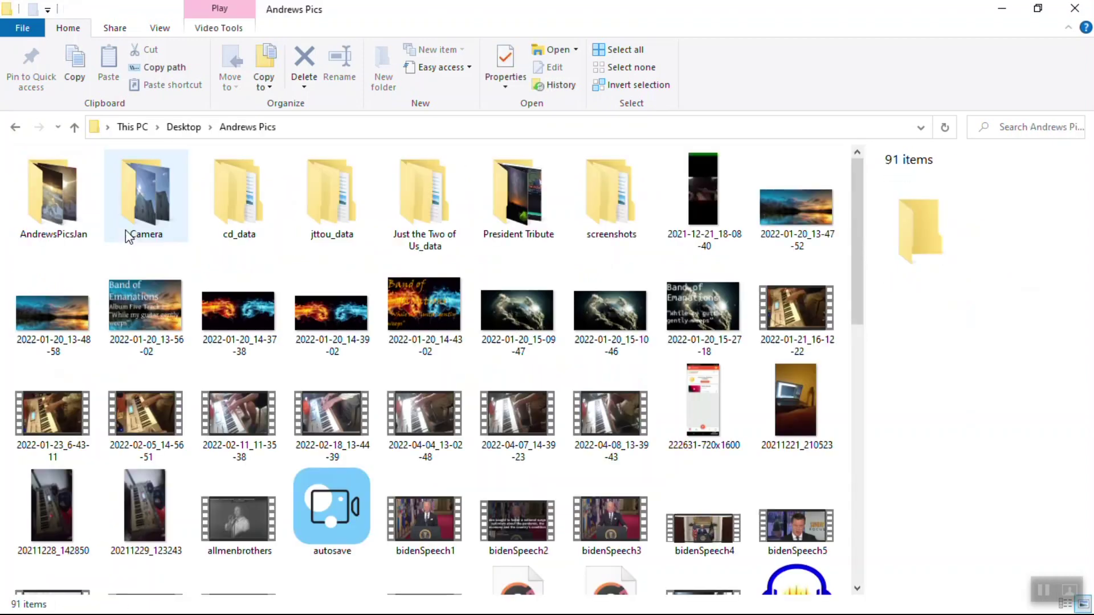
click(132, 127)
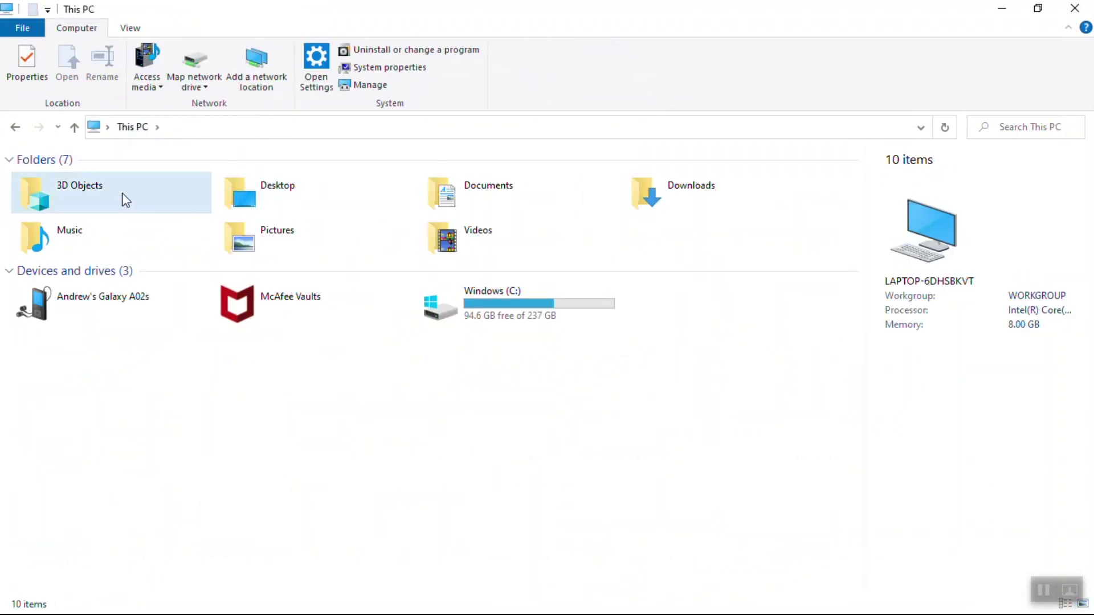
double_click(106, 295)
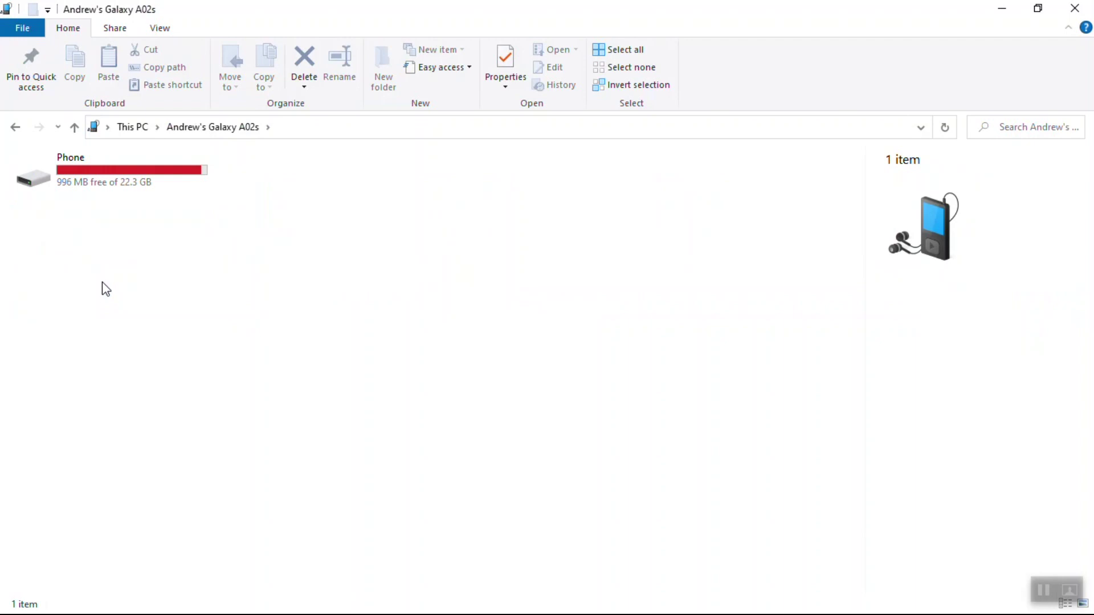
double_click(91, 178)
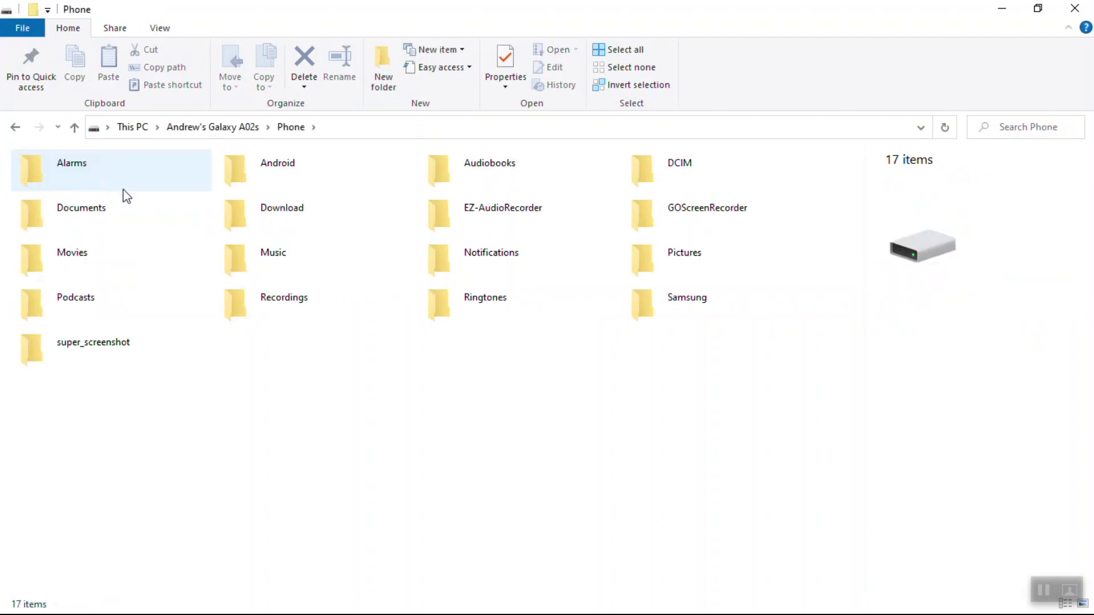
double_click(652, 168)
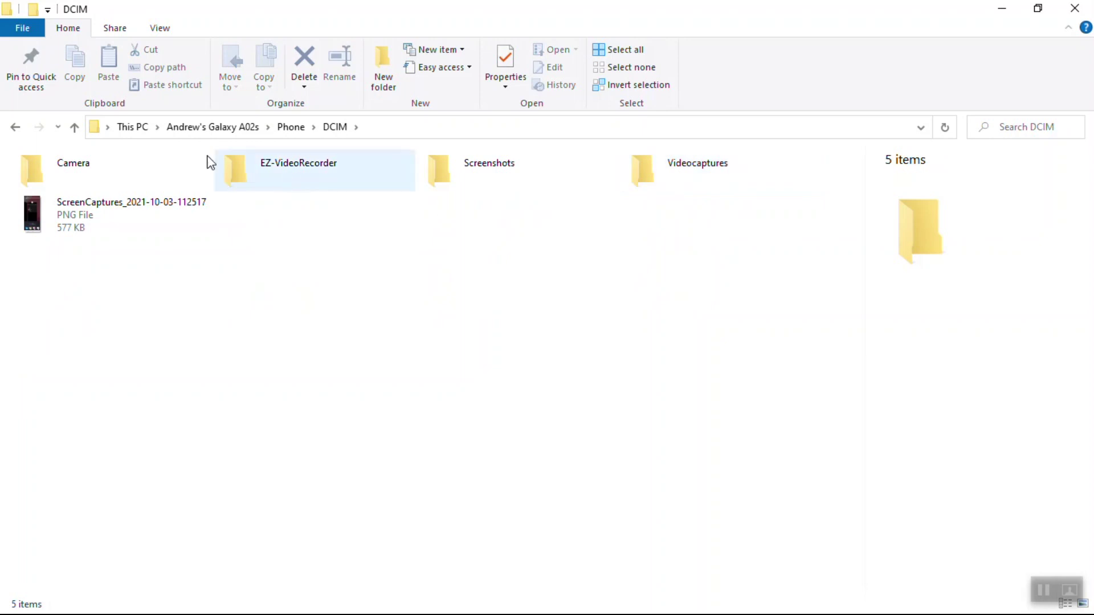
double_click(87, 163)
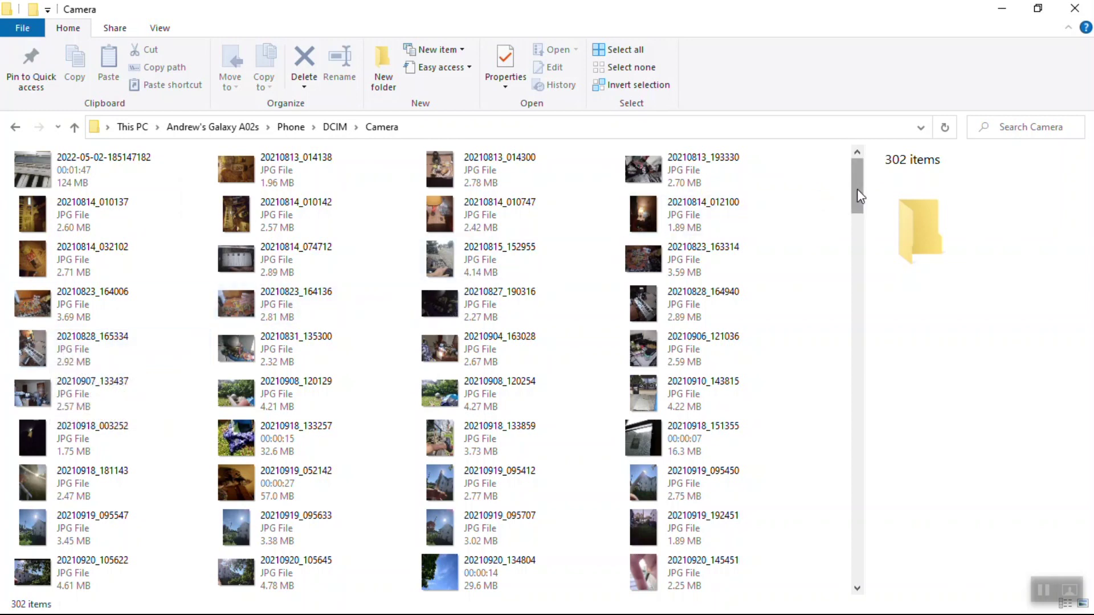
Step: Copy the video file 20220501_134257 from the end of the phone's Camera folder and minimize File Explorer
drag(856, 189, 840, 576)
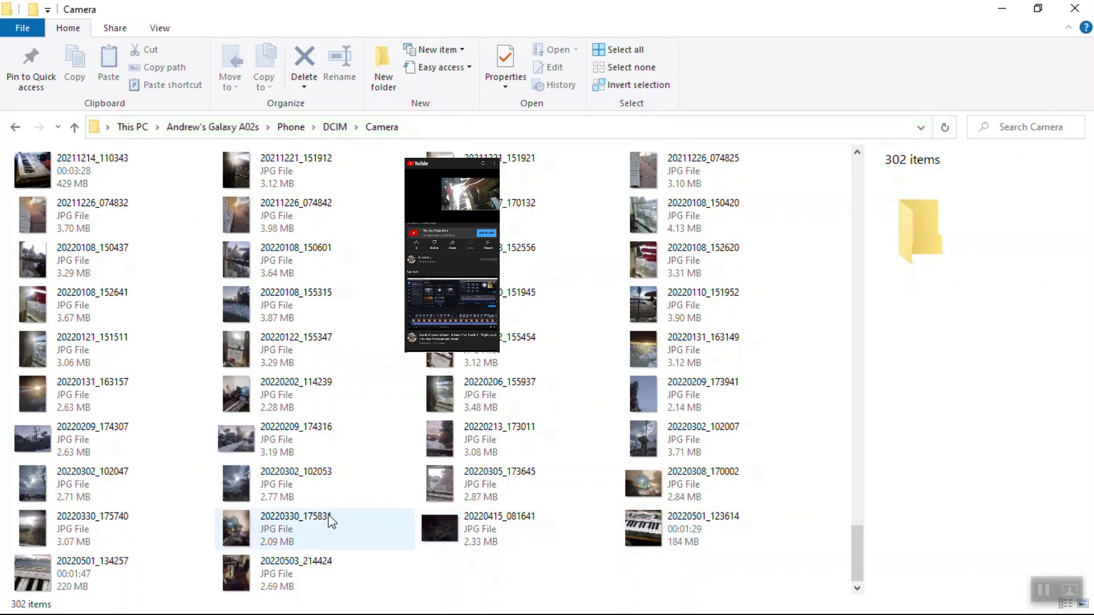
click(82, 567)
right_click(81, 566)
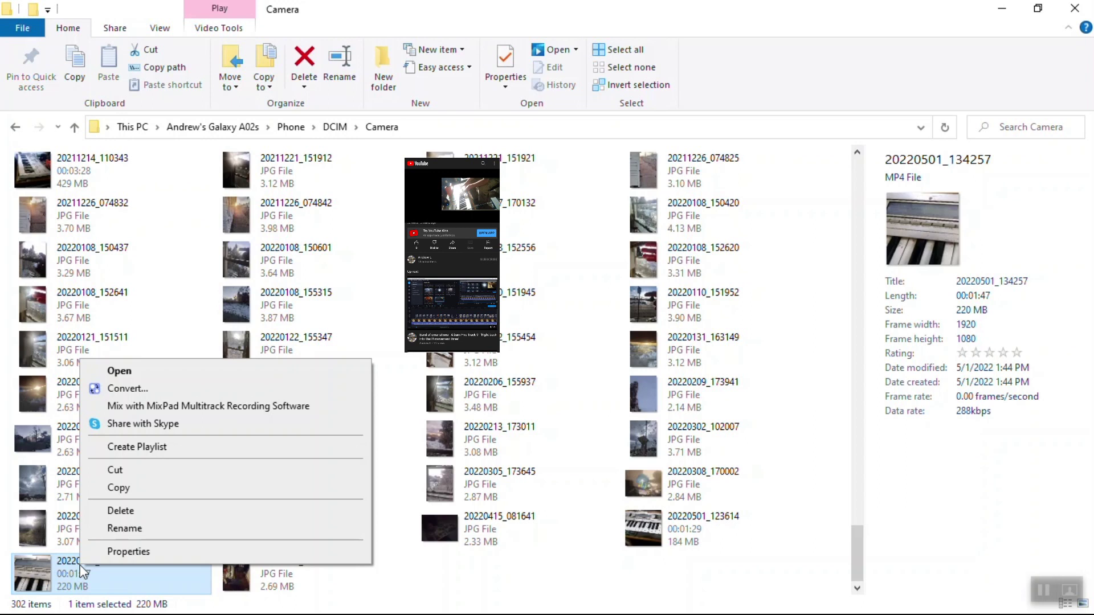
click(139, 487)
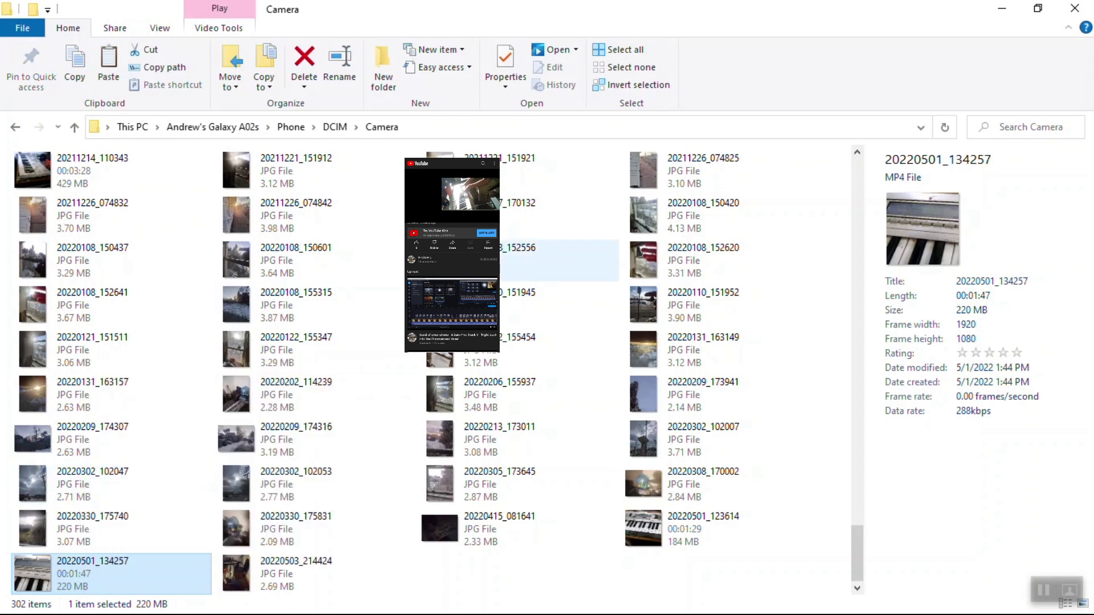
click(1000, 10)
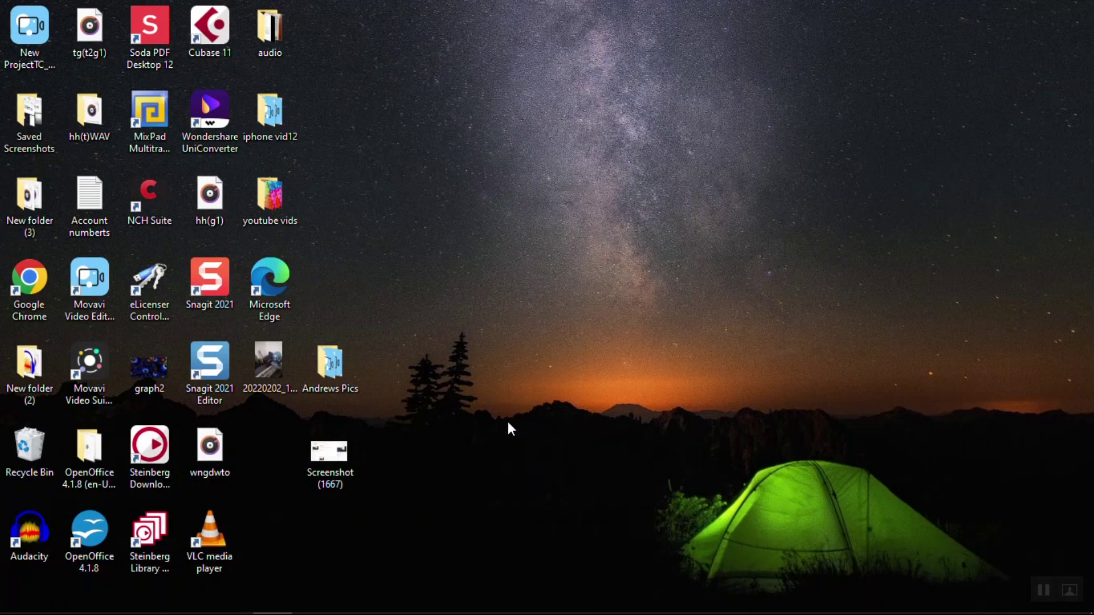
Step: Create a folder named Movavi inside the President Tribute folder, which is in the pictures folder on the desktop
double_click(335, 362)
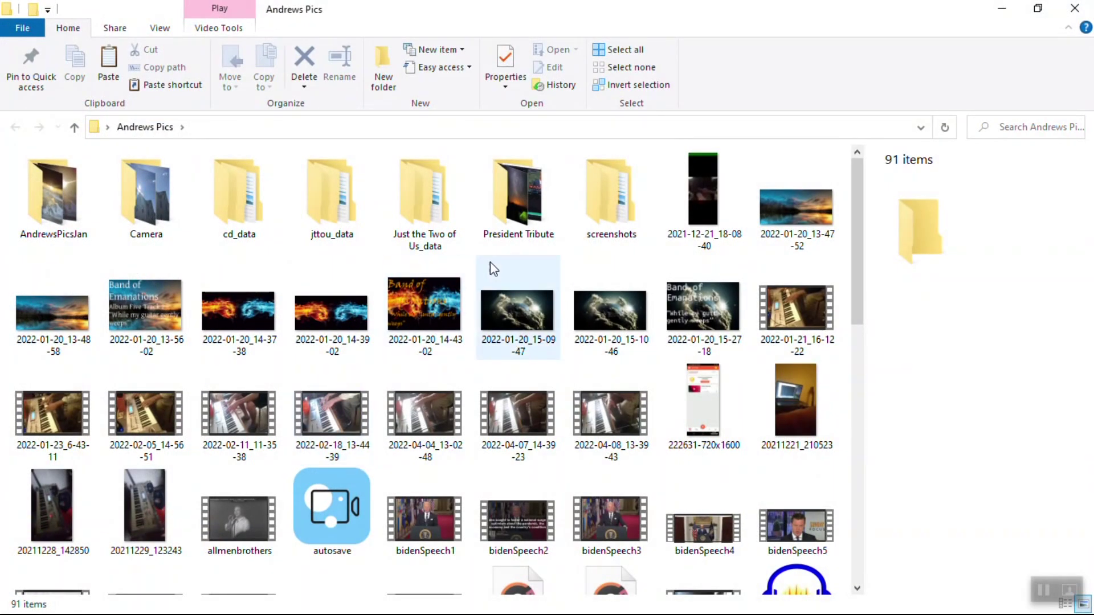
double_click(520, 221)
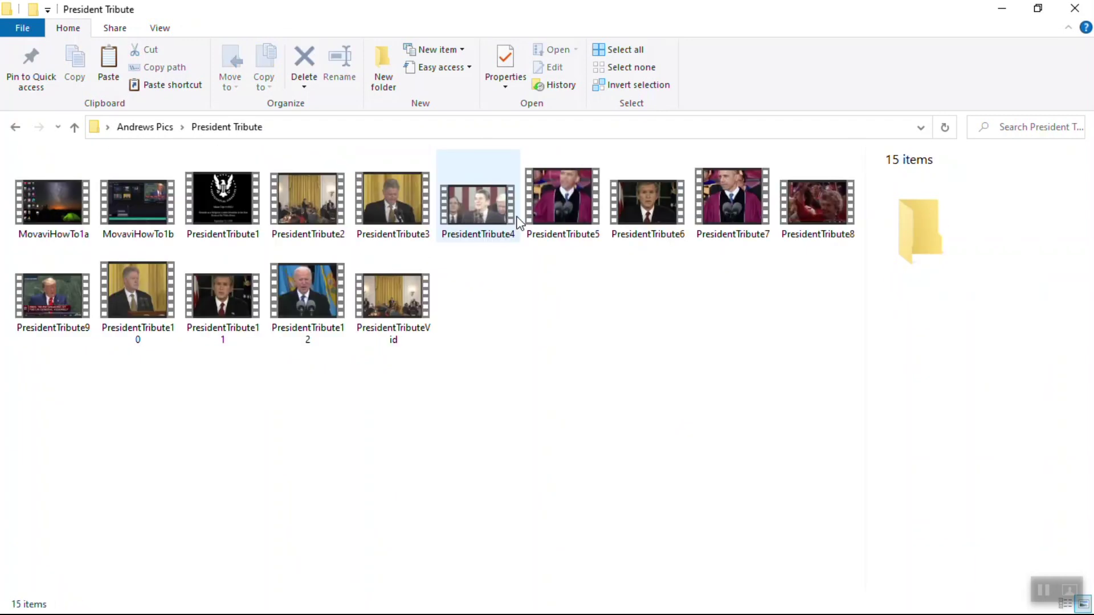
right_click(496, 297)
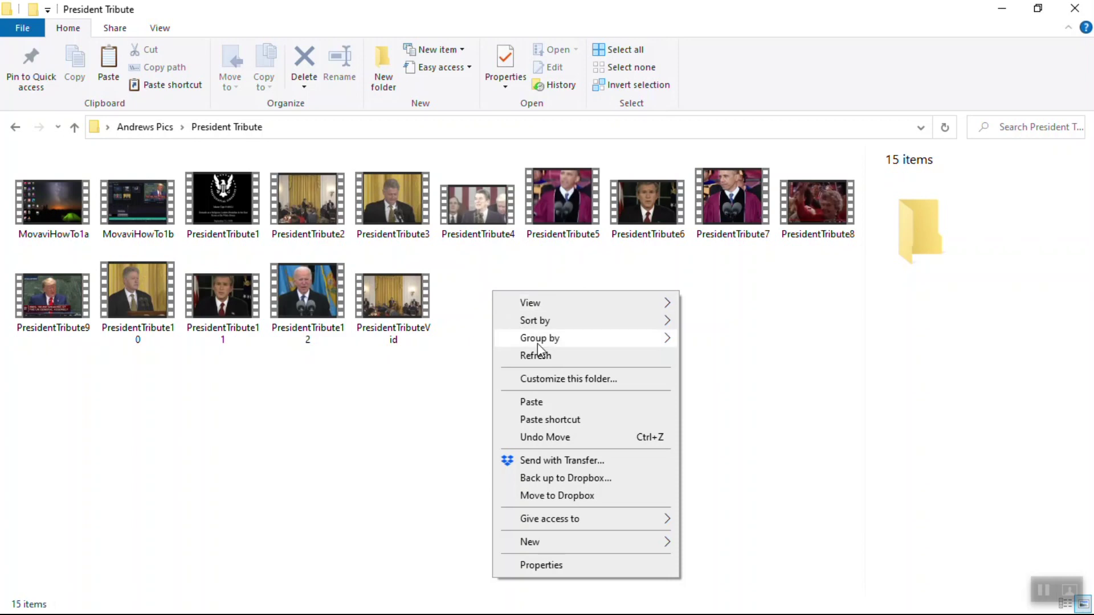
mouse_move(609, 548)
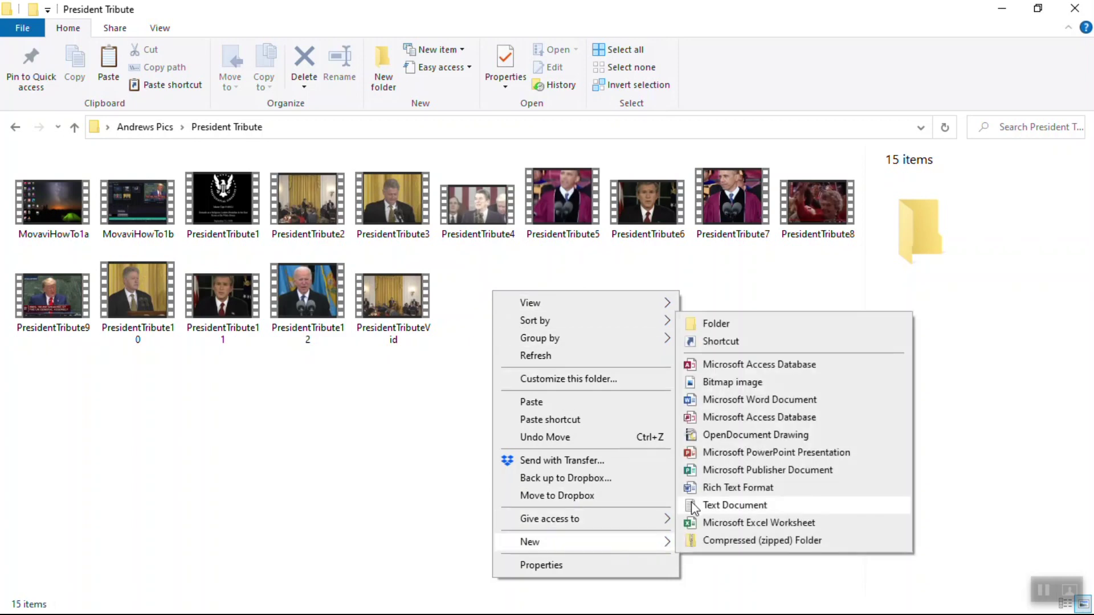
click(740, 323)
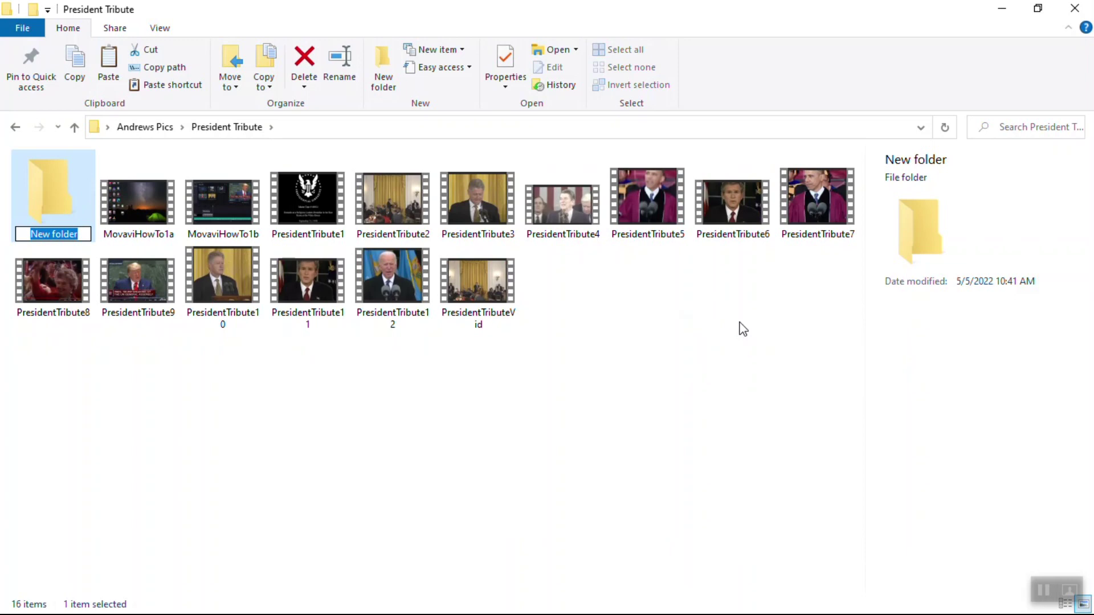
text(Movavi)
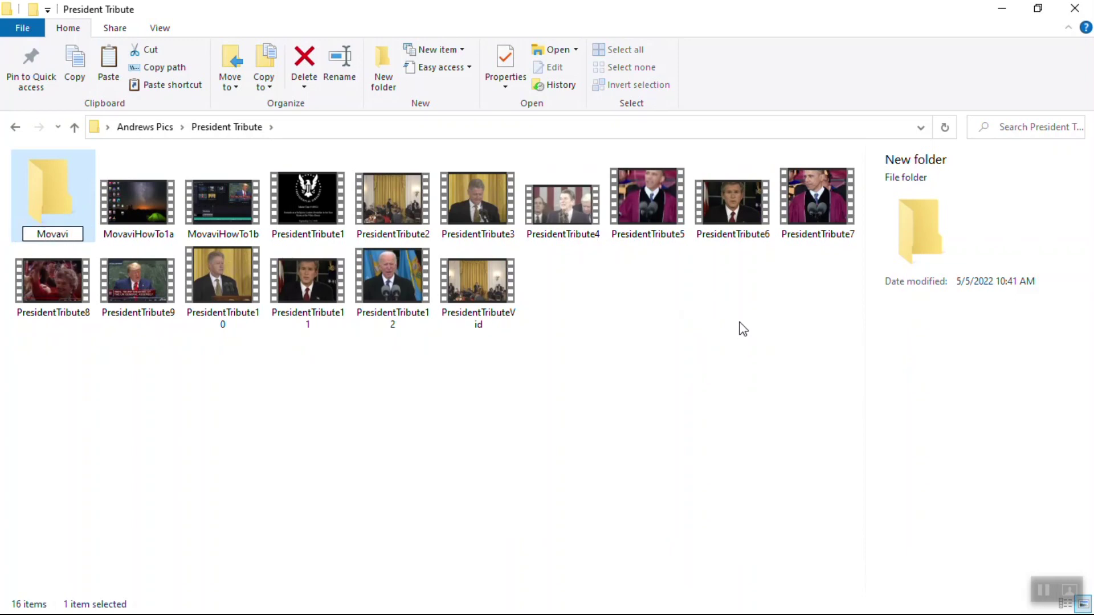
key(Return)
Step: Paste the copied phone video into the new Movavi folder and minimize File Explorer
double_click(68, 212)
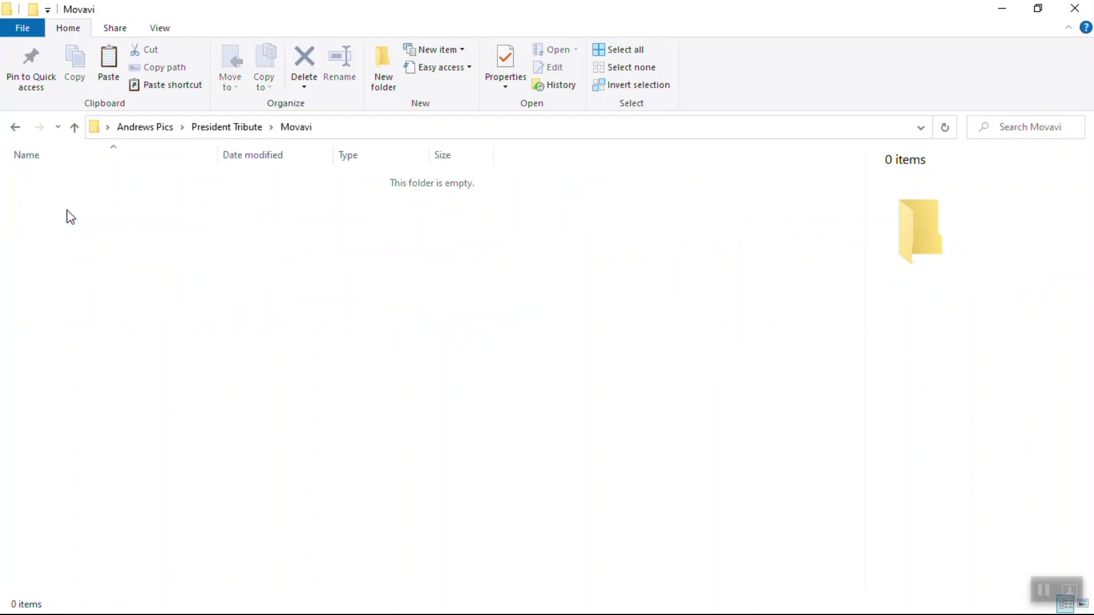
right_click(127, 254)
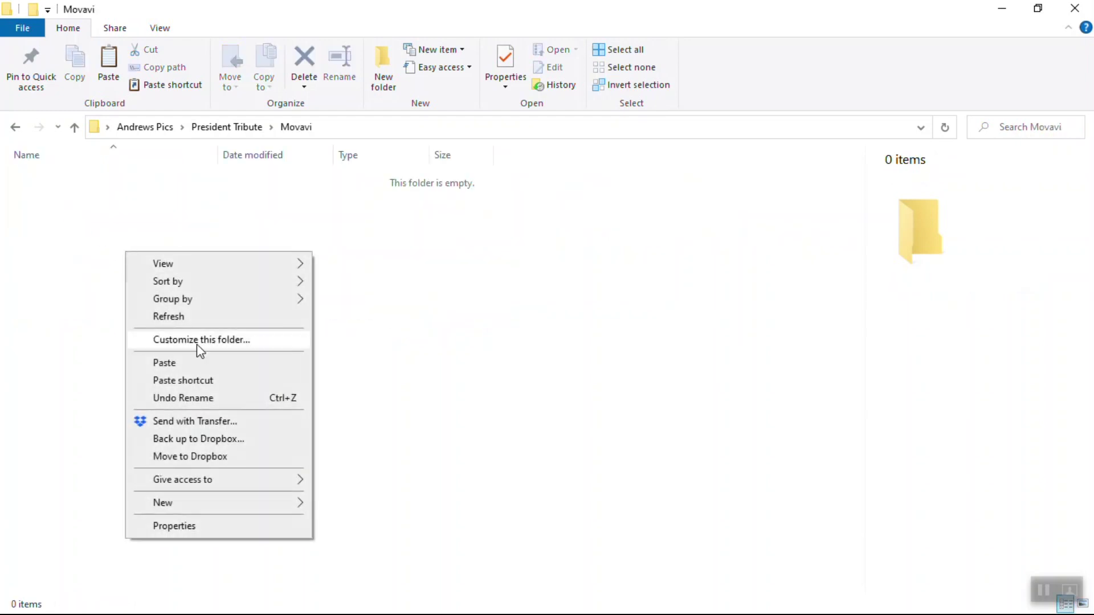
click(220, 365)
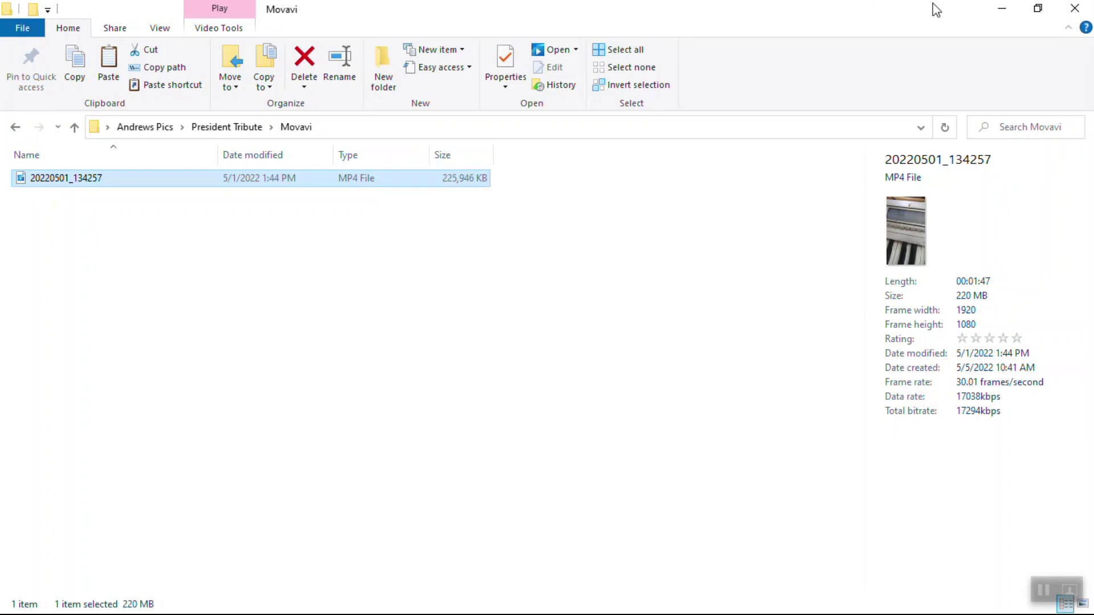
click(1001, 8)
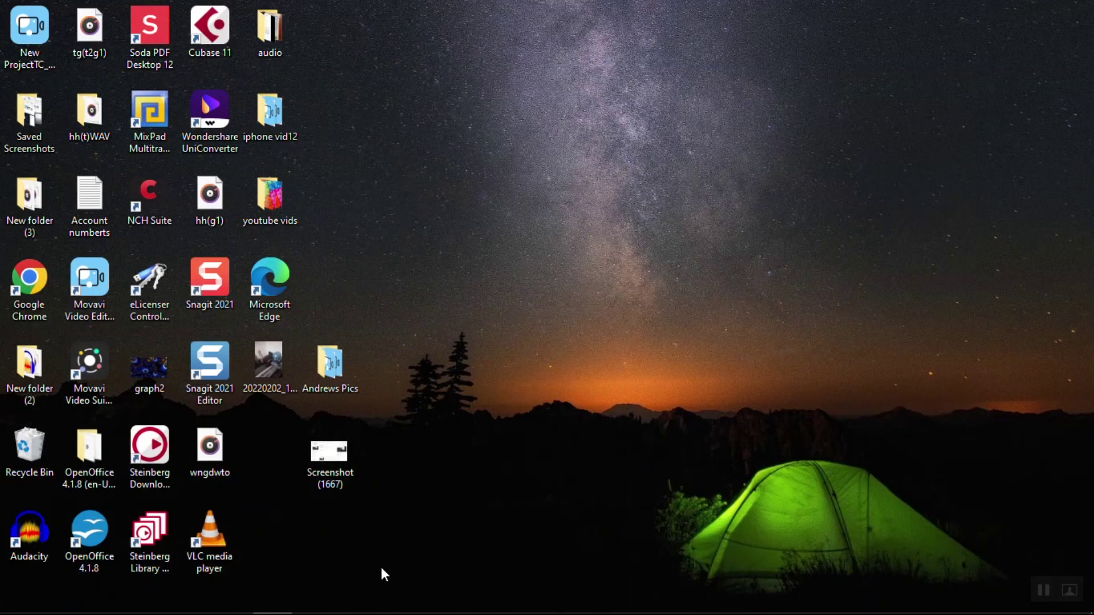
Step: Switch to Movavi Video Editor Plus and import the video file 20220501_134257 from the Movavi folder
click(245, 602)
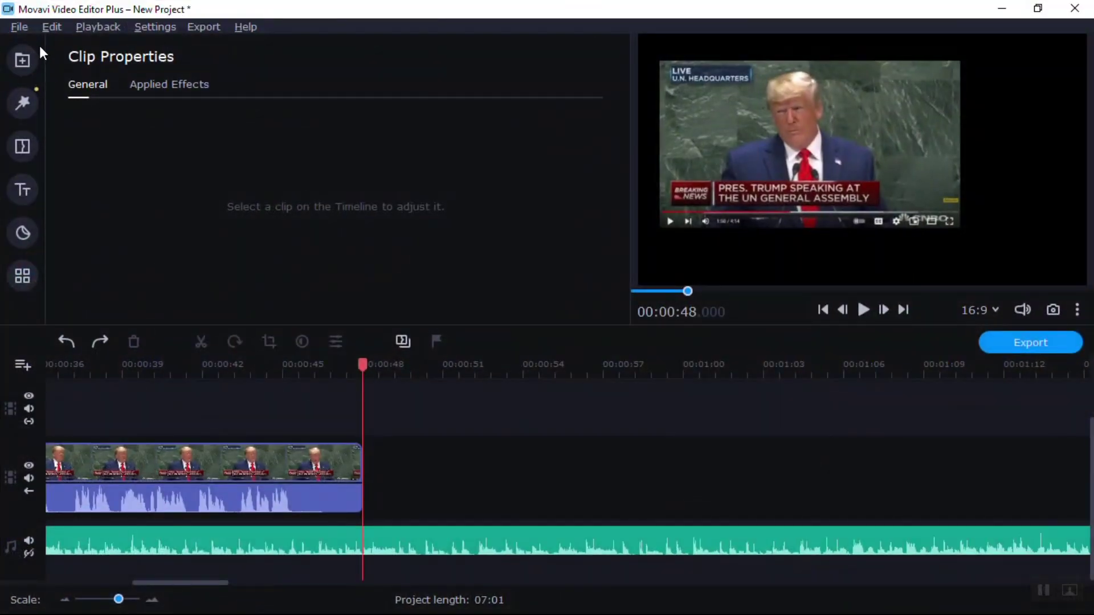
click(22, 59)
click(91, 64)
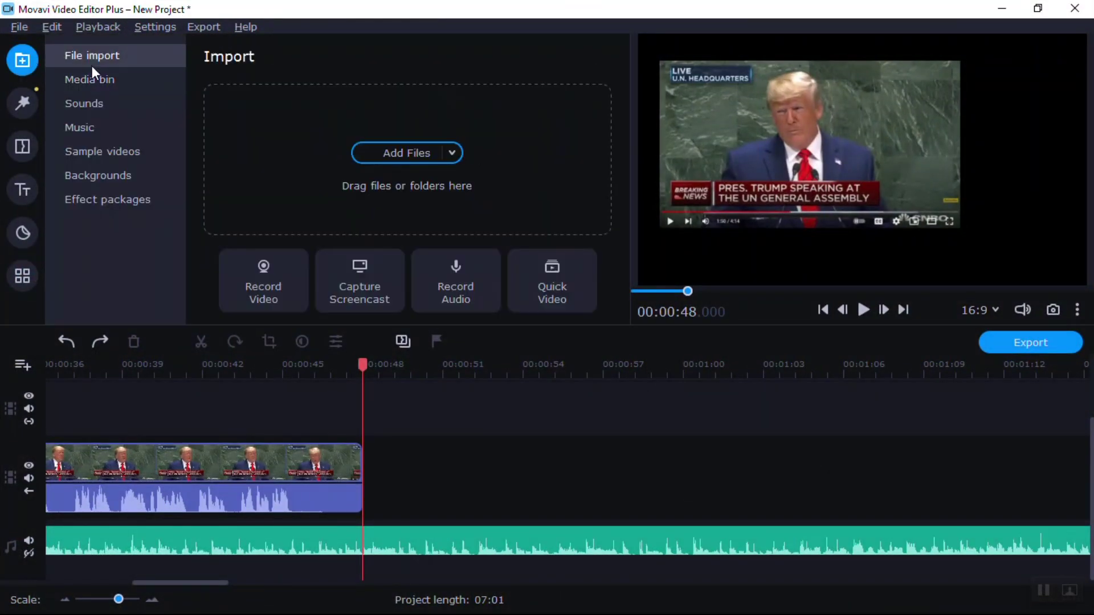
click(85, 103)
click(123, 55)
click(385, 149)
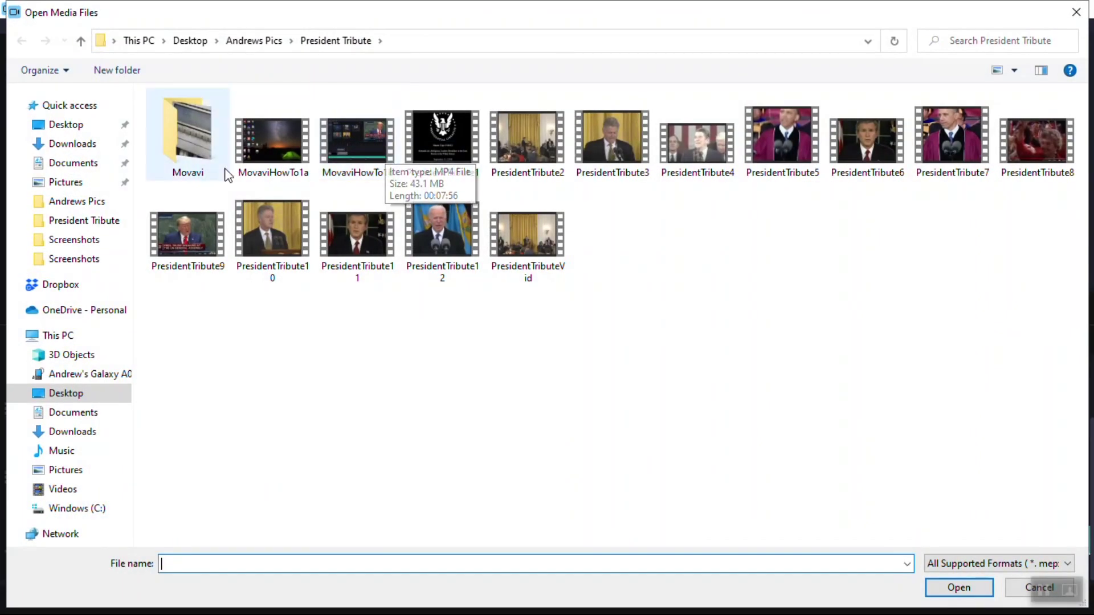
double_click(196, 149)
double_click(196, 148)
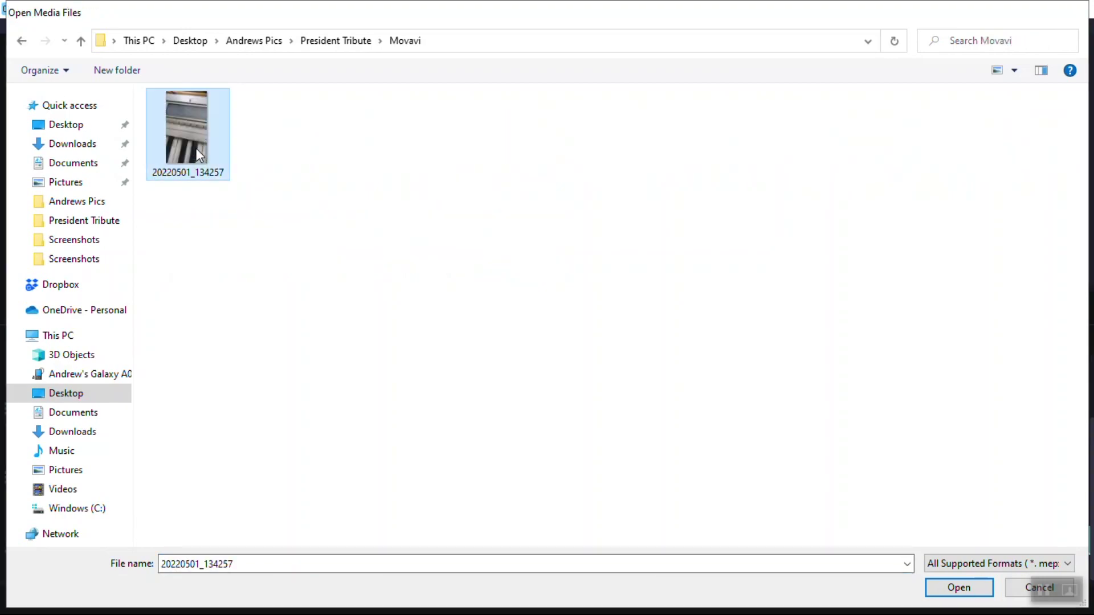
Step: Add the 20220501_134257 clip at the playhead and move it onto the main video track right after the PresidentTribute9 clip
mouse_move(262, 242)
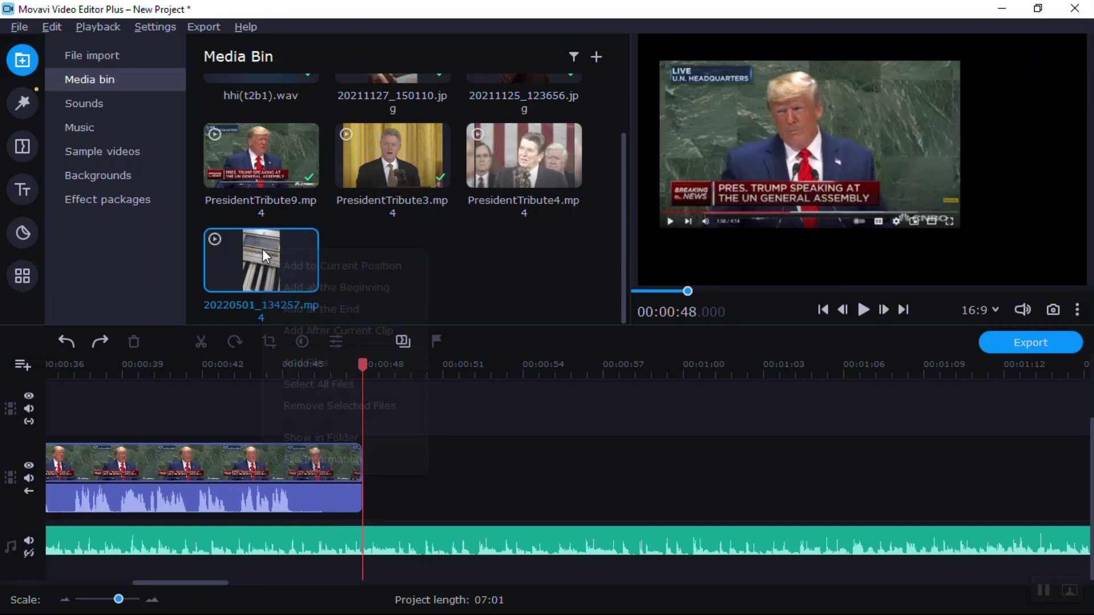
right_click(262, 249)
click(309, 259)
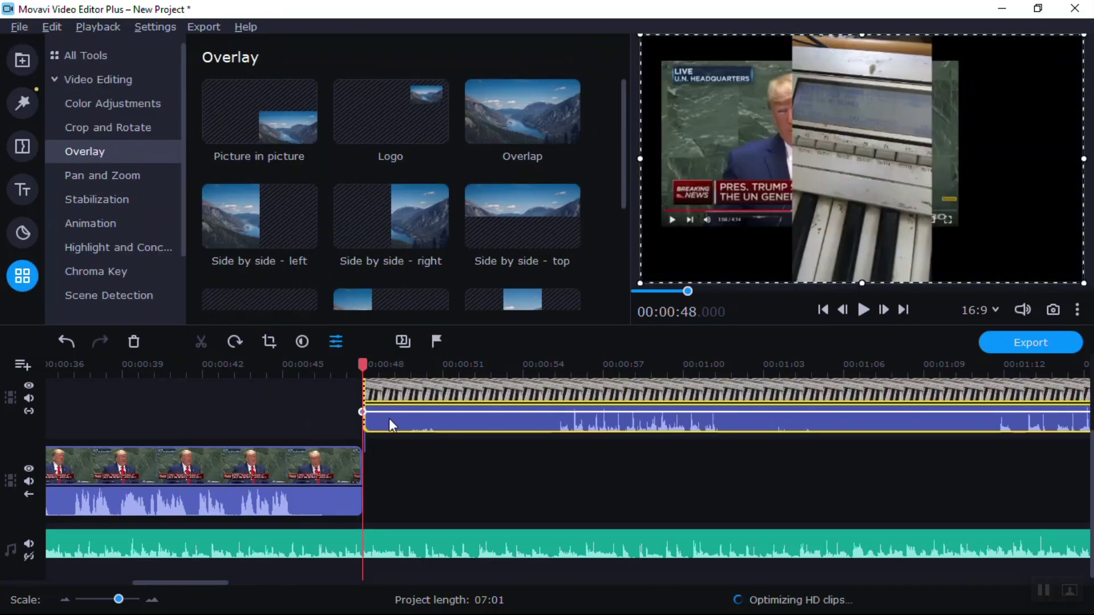
drag(392, 403, 386, 493)
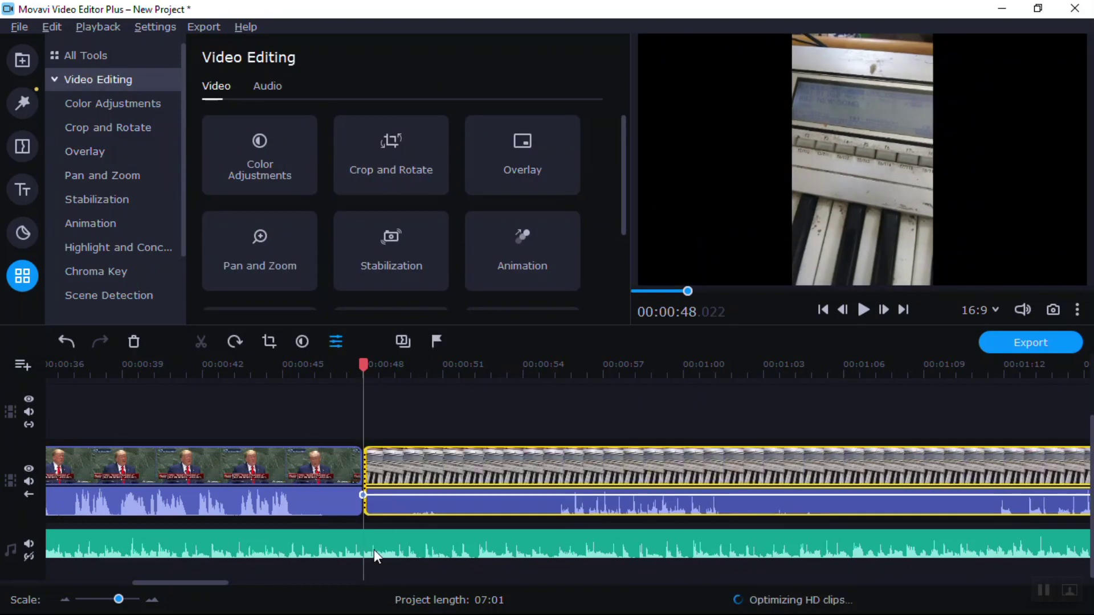
Step: Clone the black background before the PresidentTribute9 clip and move the copy between that clip and the piano keyboard clip
click(204, 579)
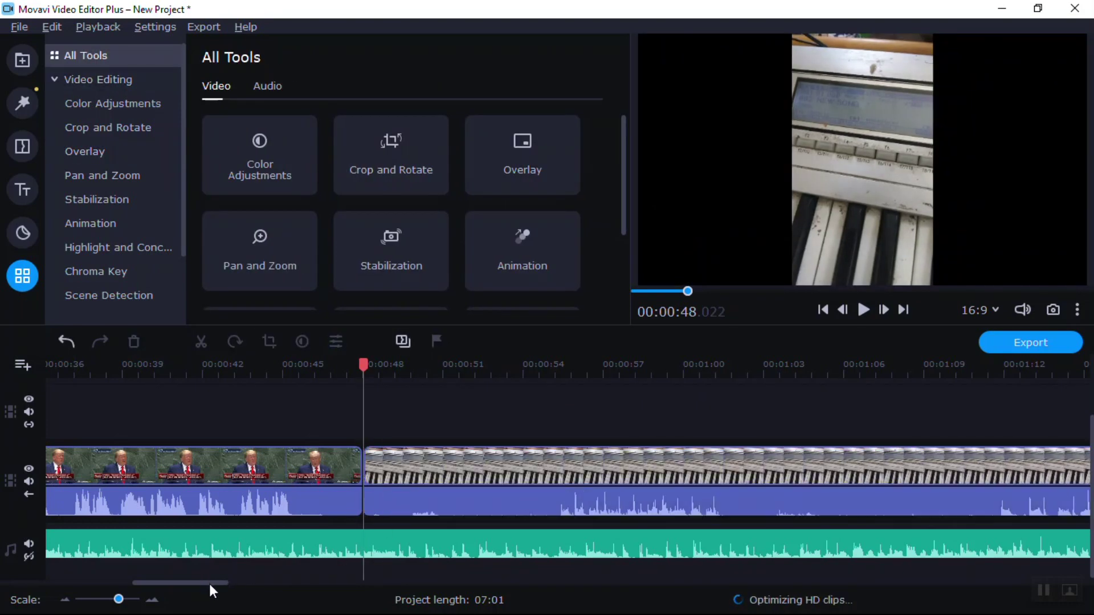
drag(218, 585, 193, 579)
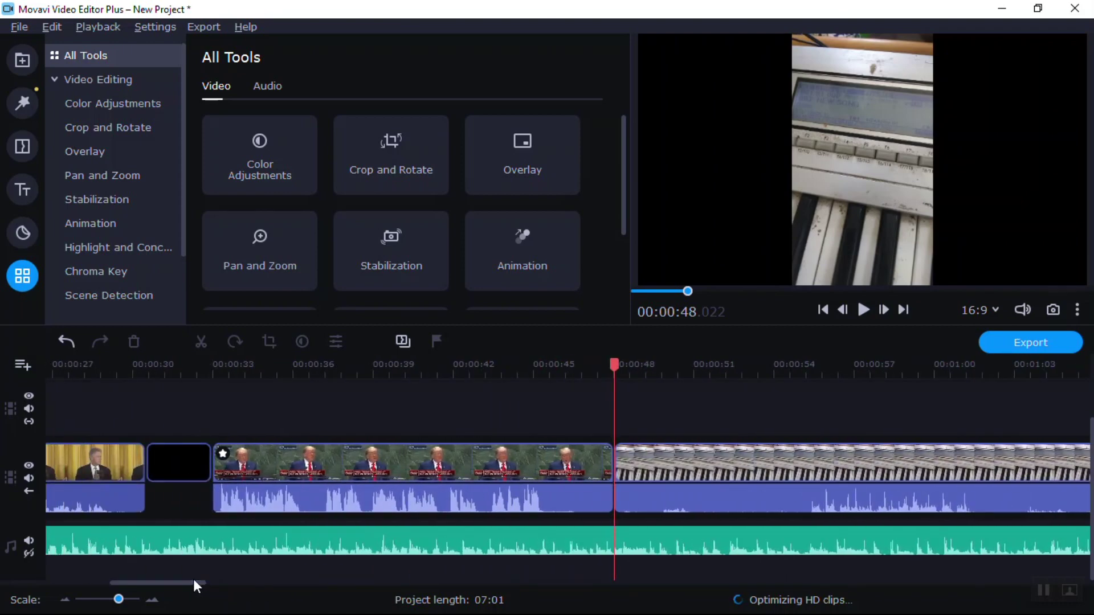
click(187, 466)
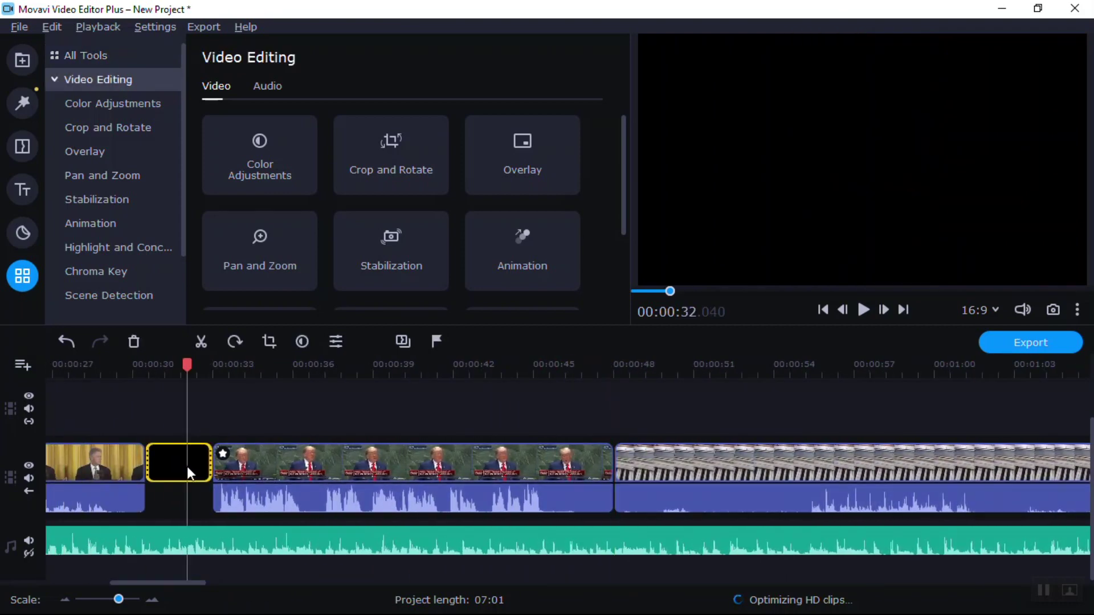
right_click(186, 466)
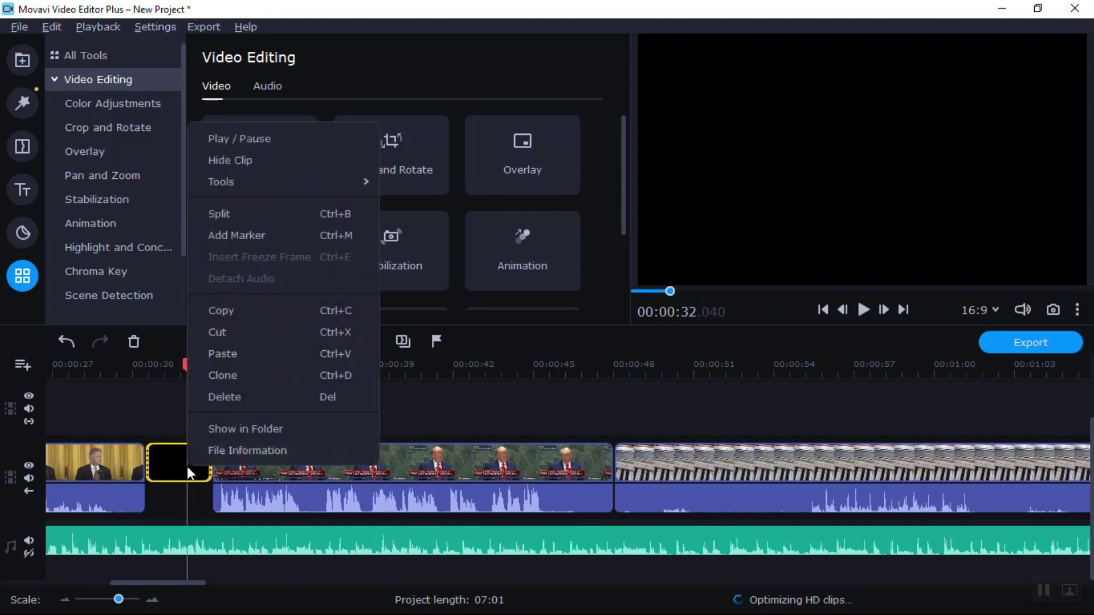
click(264, 379)
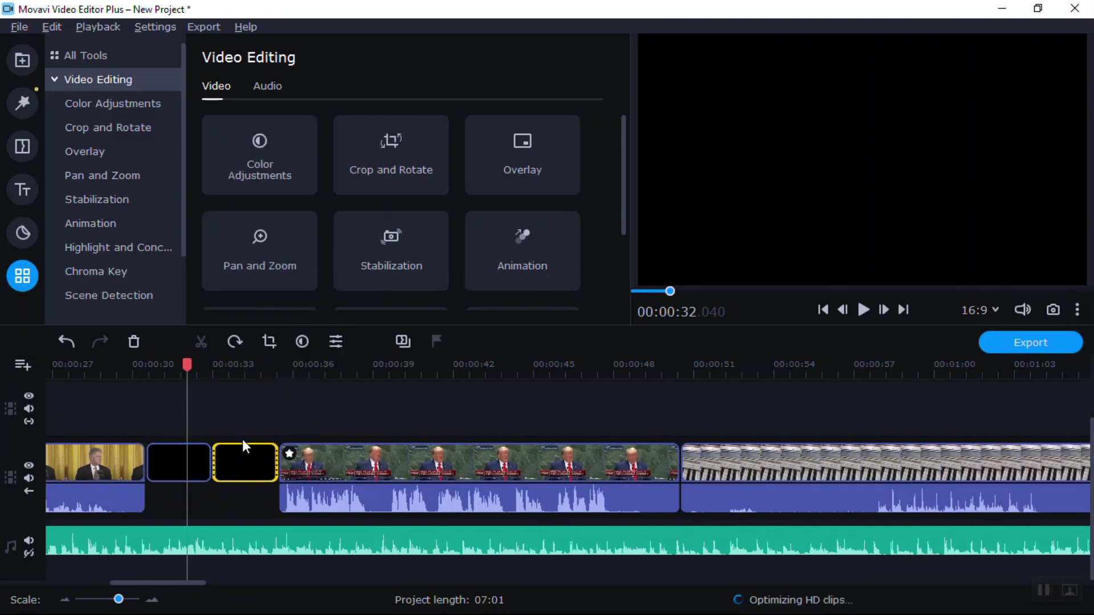
drag(237, 450, 578, 474)
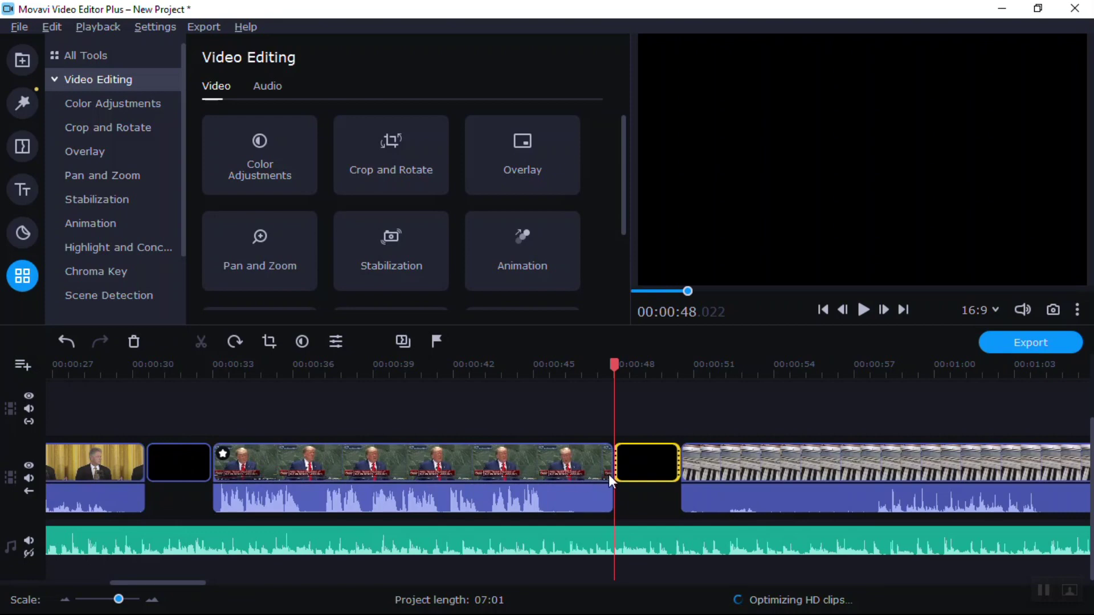
Step: Extend the copied black background to end at about 00:00:56.6 and play the passage from the PresidentTribute9 clip into it
drag(678, 466, 841, 480)
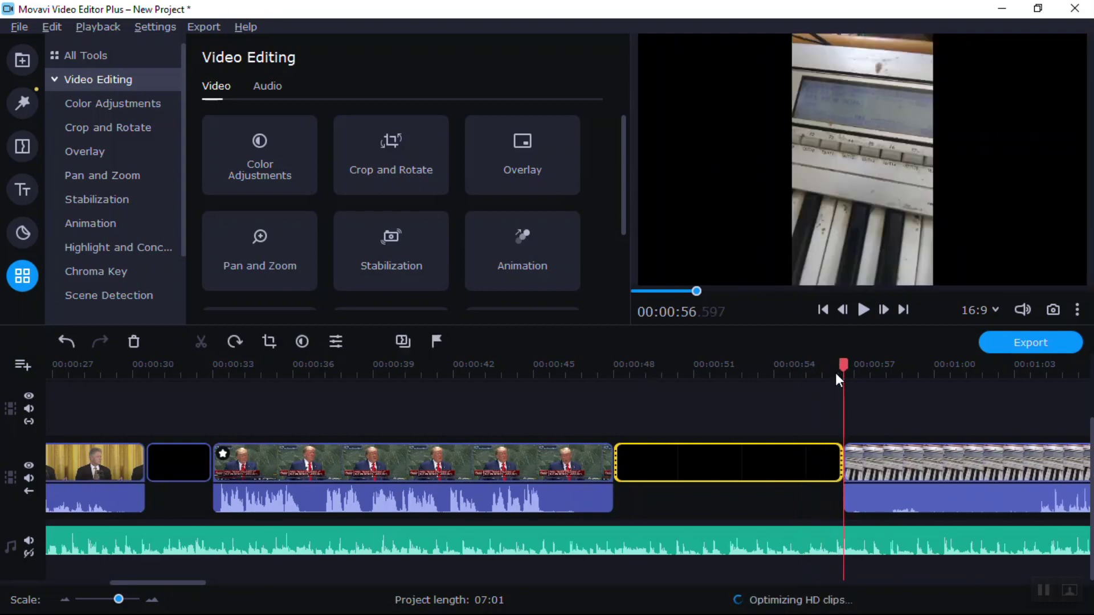
drag(571, 372, 628, 370)
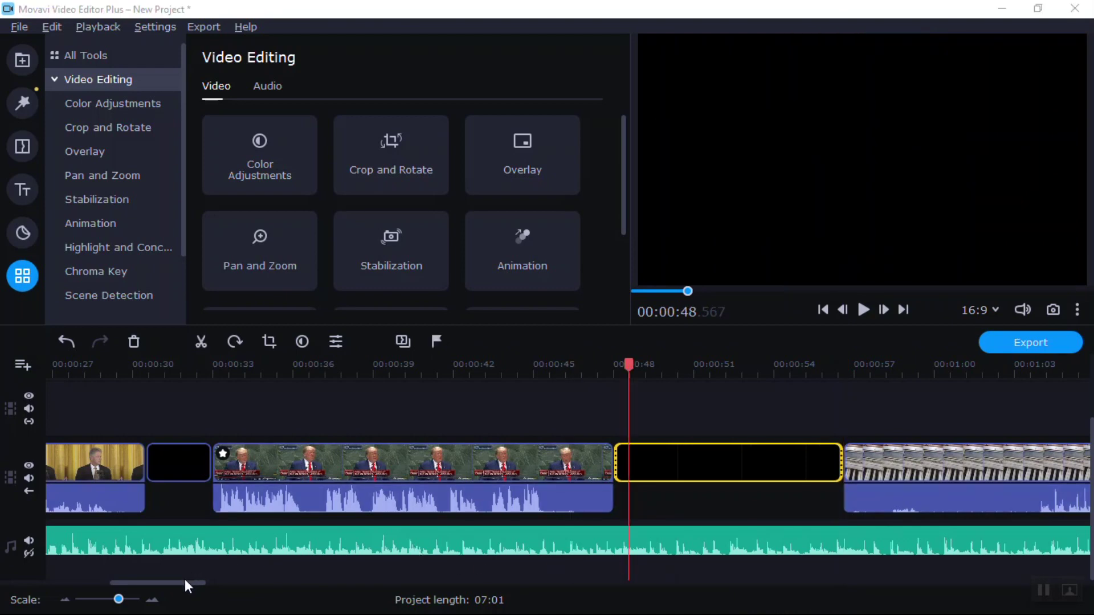
drag(185, 583, 227, 593)
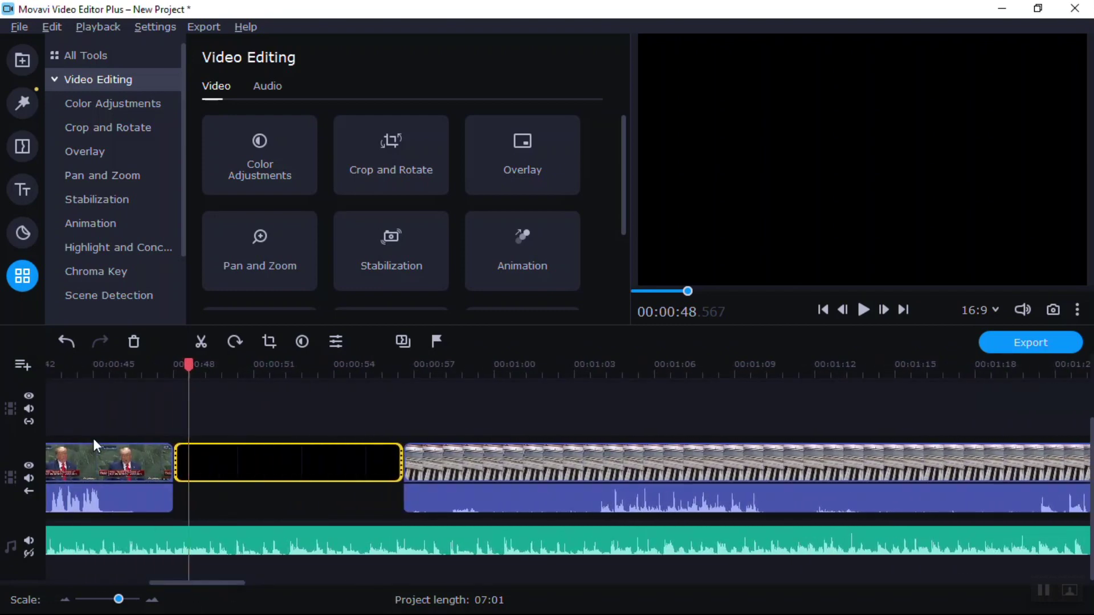
drag(85, 373, 80, 365)
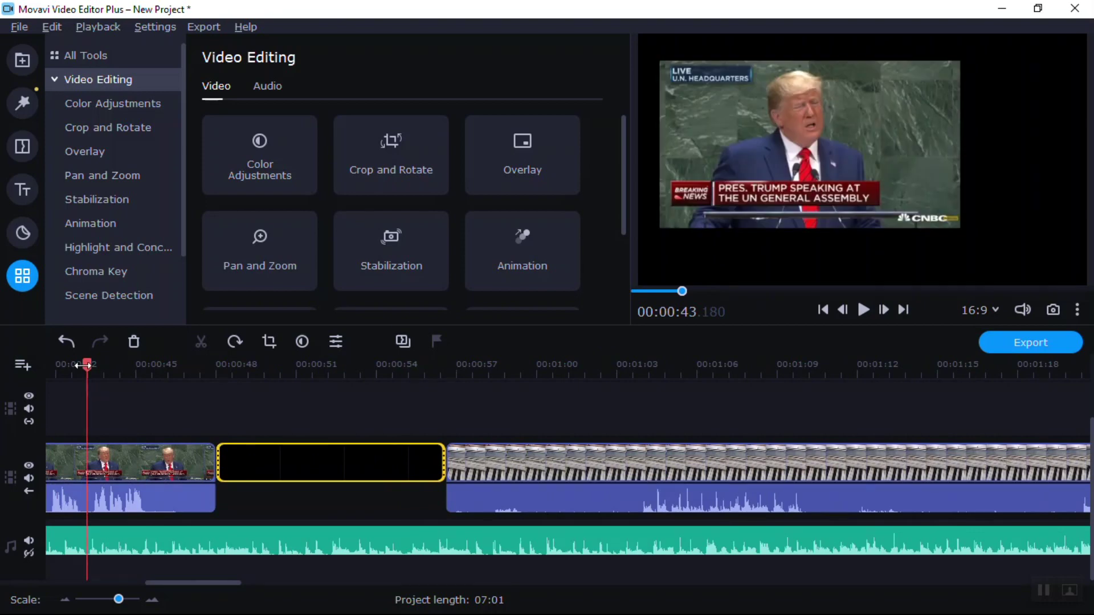
key(space)
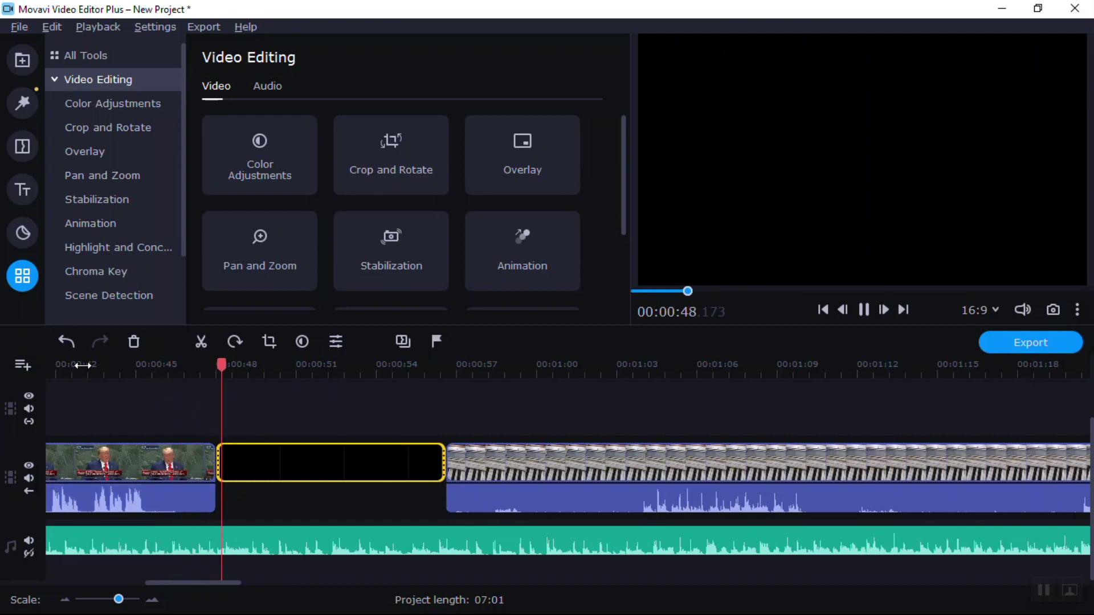
key(space)
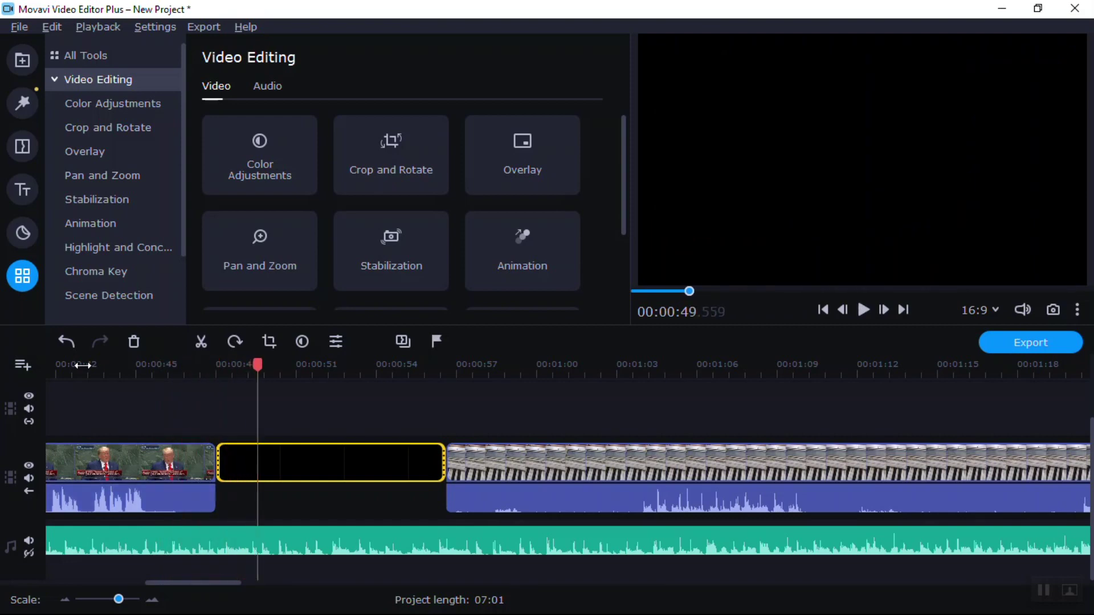
Step: Split the PresidentTribute9 clip at 00:00:45.810 and delete the short piece after the split
click(162, 372)
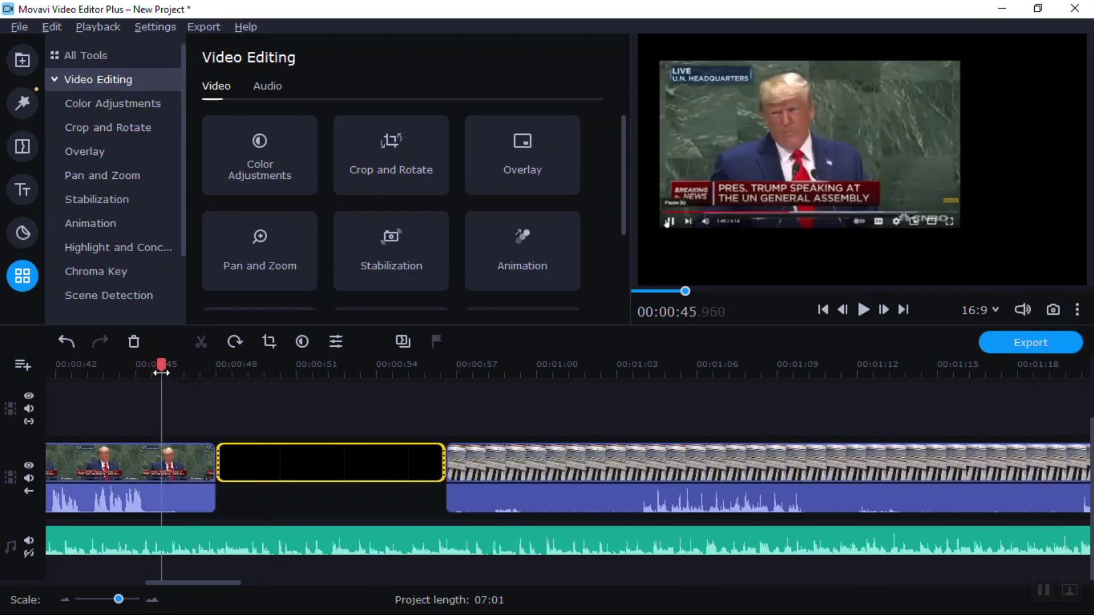
click(157, 458)
key(ctrl+b)
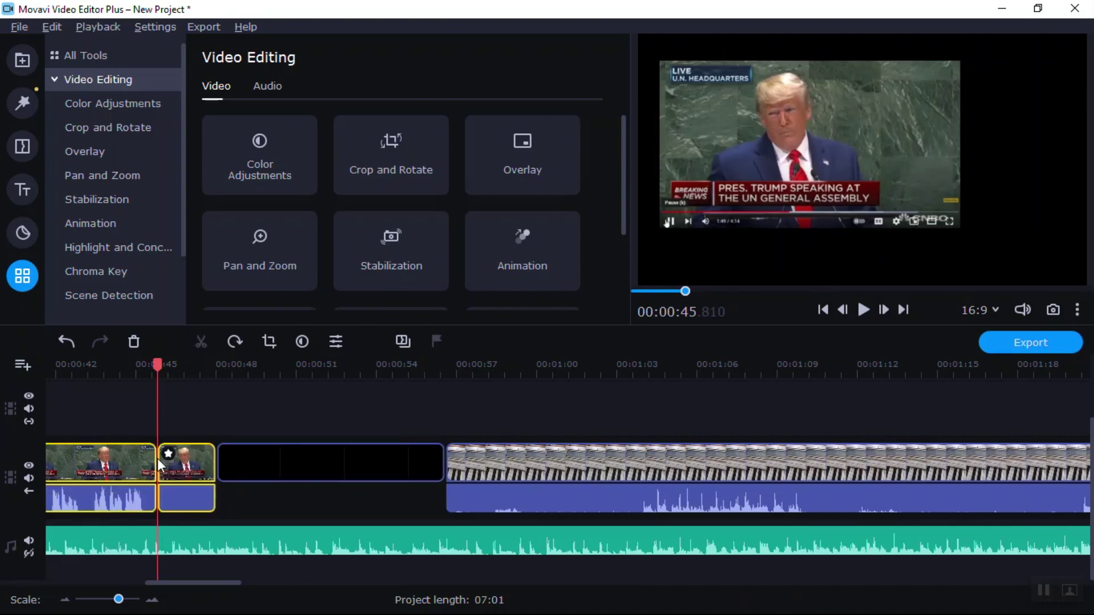
click(176, 462)
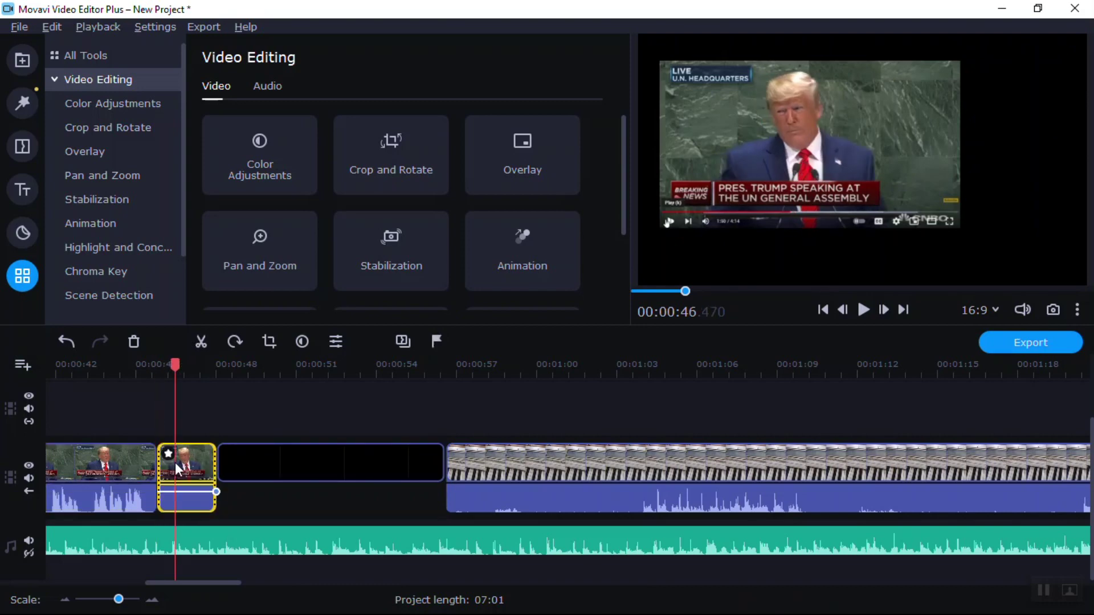
key(Delete)
Step: Play from the end of the PresidentTribute9 clip into the piano keyboard clip, and place the playhead at 00:00:47.280 in the black background
click(114, 365)
key(space)
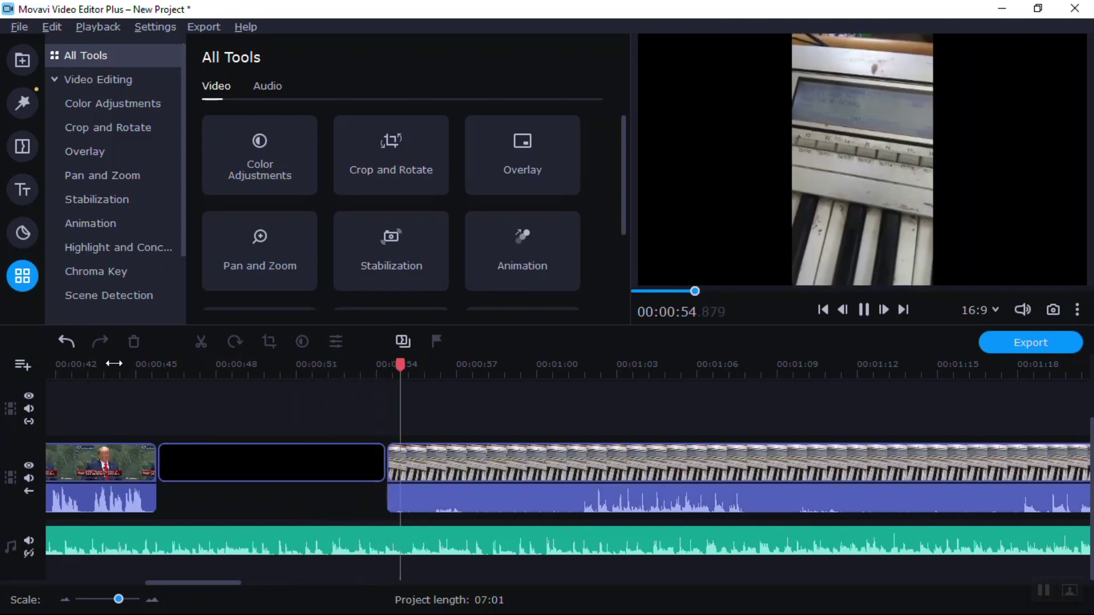
key(space)
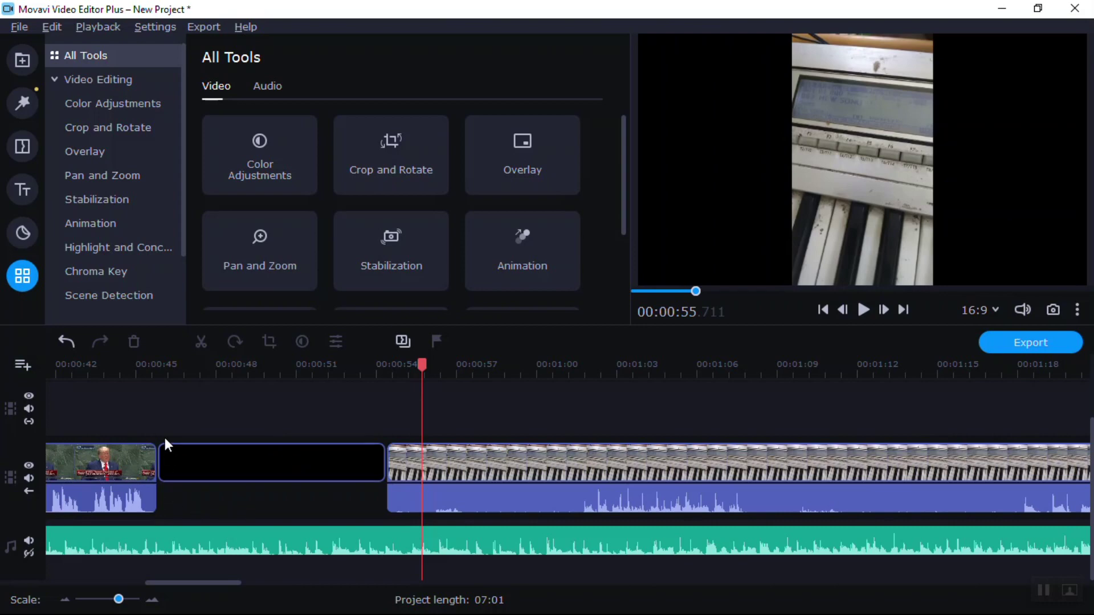
click(197, 371)
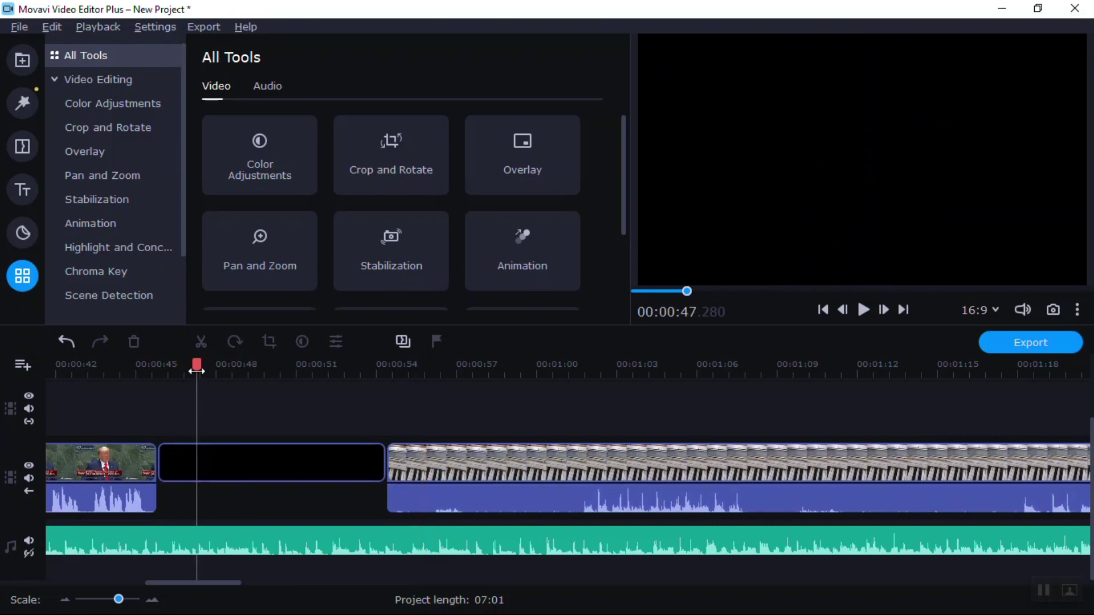
Step: Split the hhi(t2b1).wav audio at 00:00:47.340, beneath the black background, and play briefly from the cut
click(199, 542)
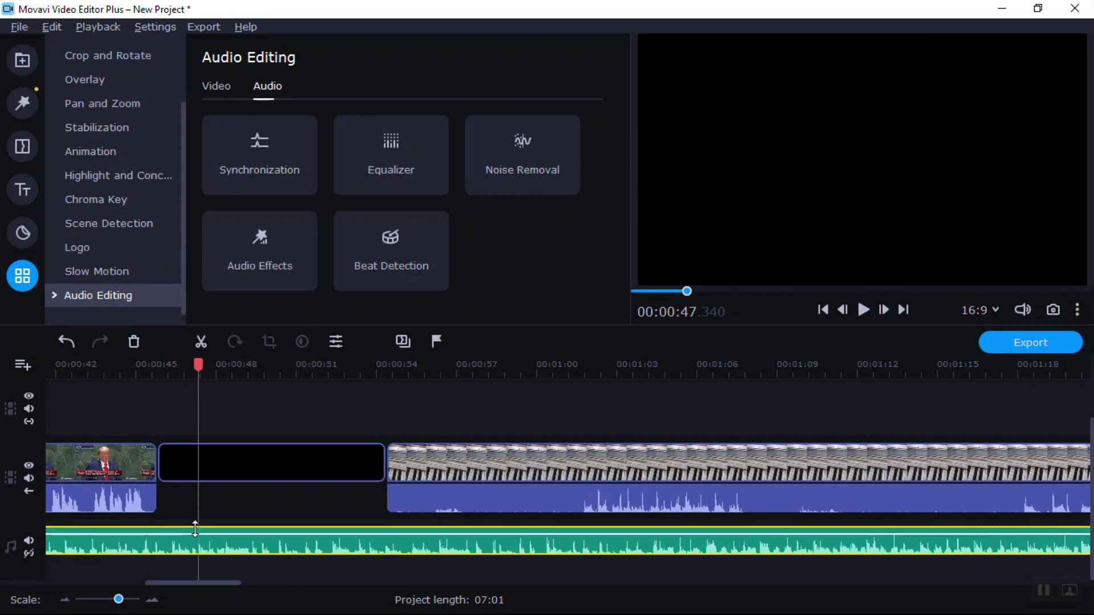
key(ctrl+b)
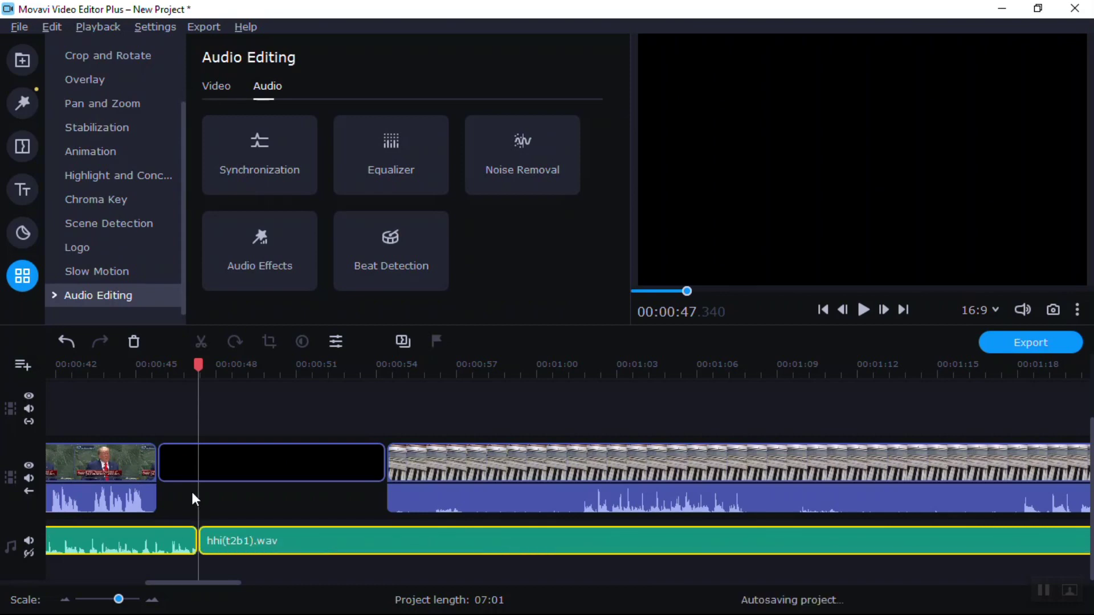
key(space)
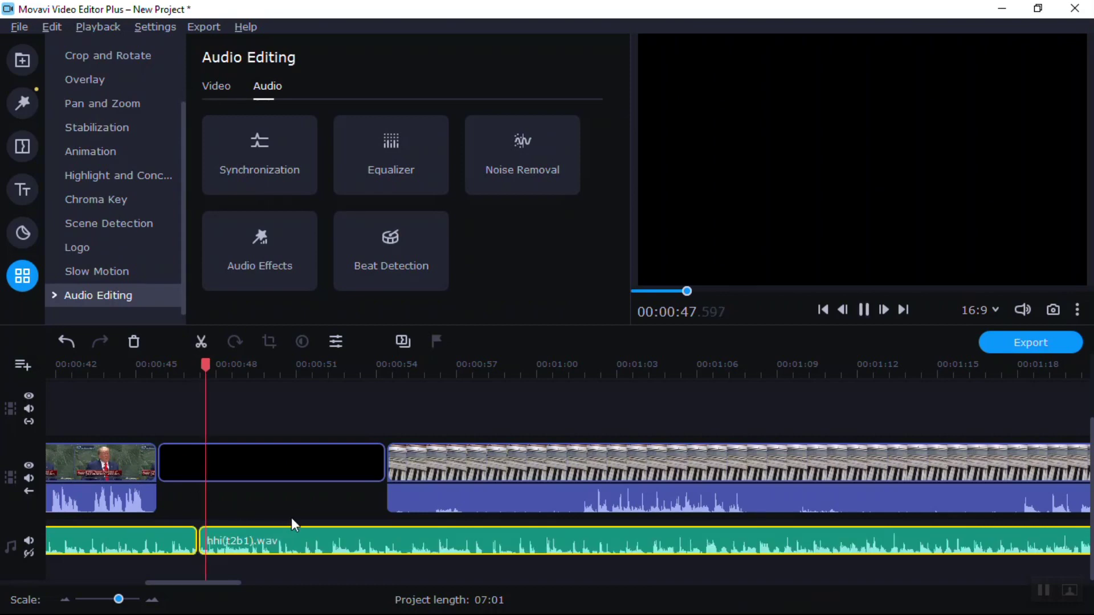
key(space)
Step: Split the hhi(t2b1).wav audio at 00:00:54.240, near the end of the black background
click(382, 504)
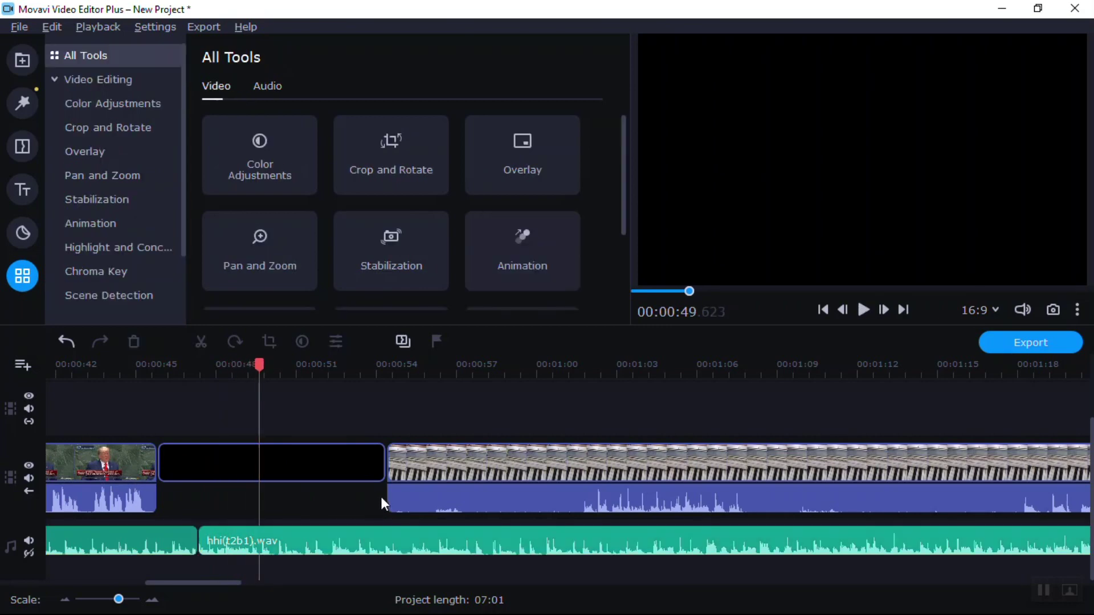
click(381, 473)
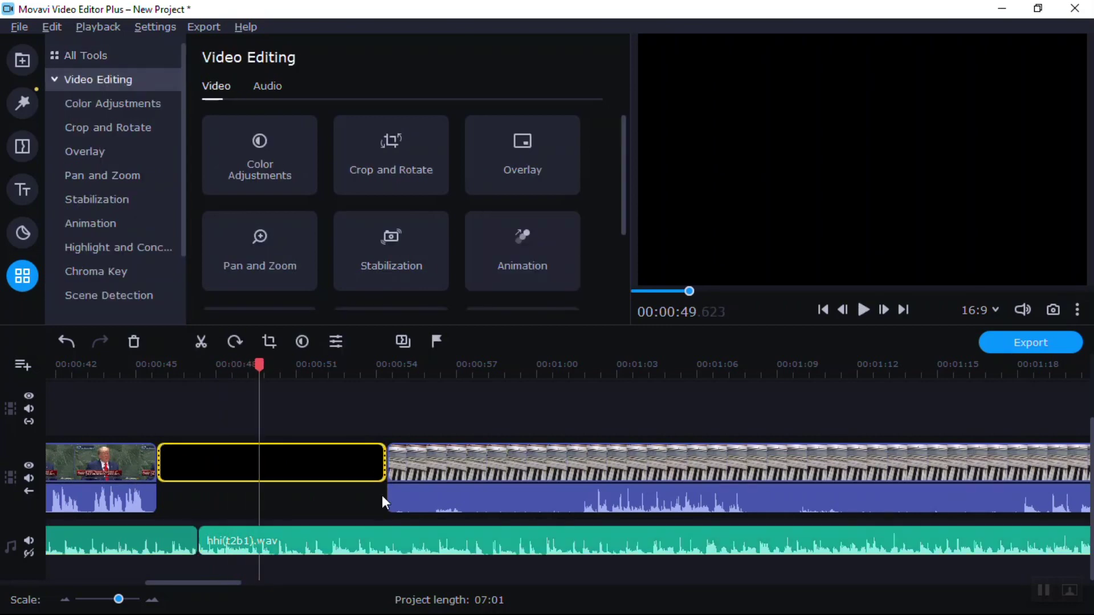
click(384, 552)
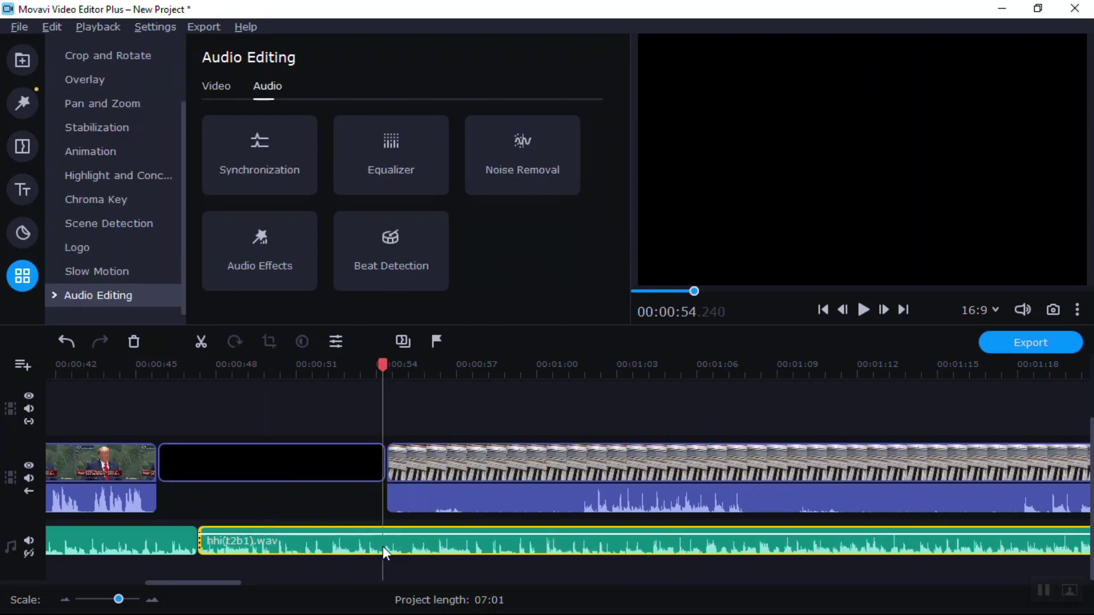
key(ctrl+b)
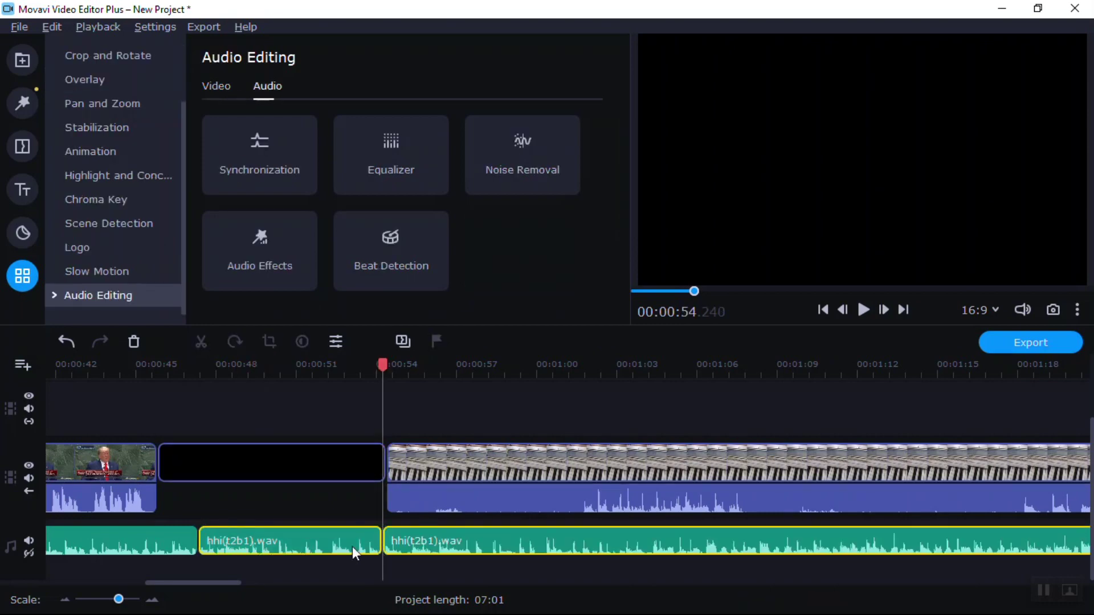
Step: Set a 7.00 sec. fade-out on the audio piece beneath the black background and play the passage from 00:00:45.090
click(325, 544)
right_click(325, 542)
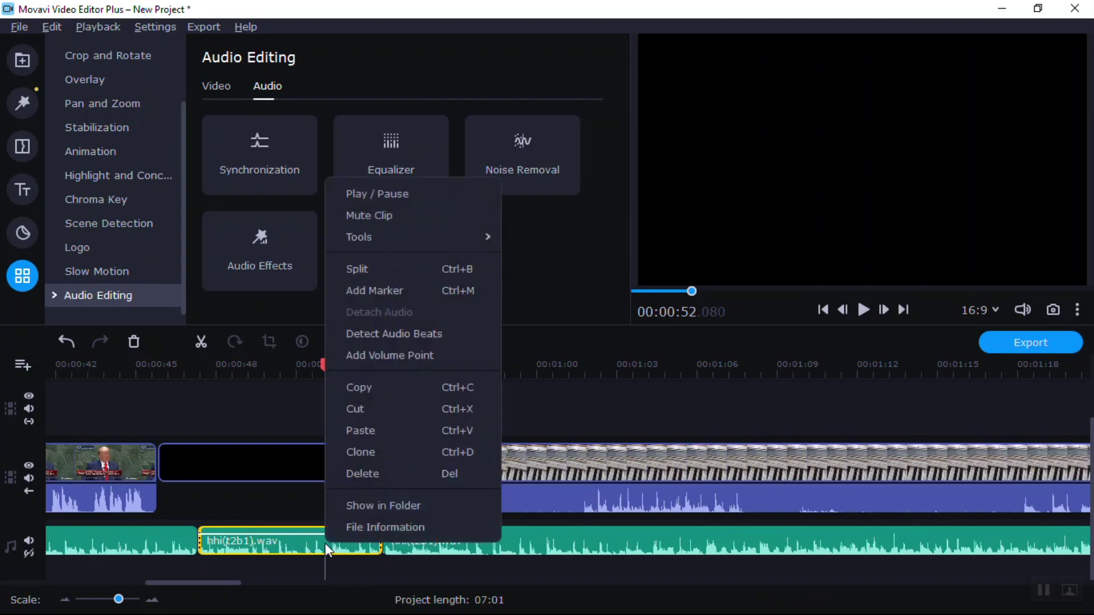
mouse_move(484, 233)
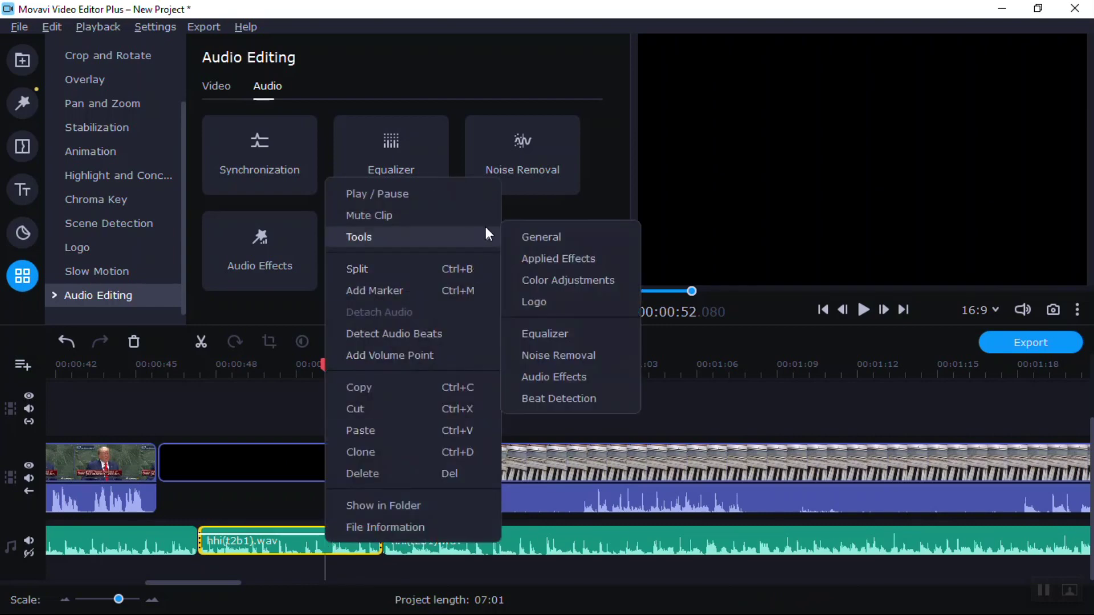
click(548, 238)
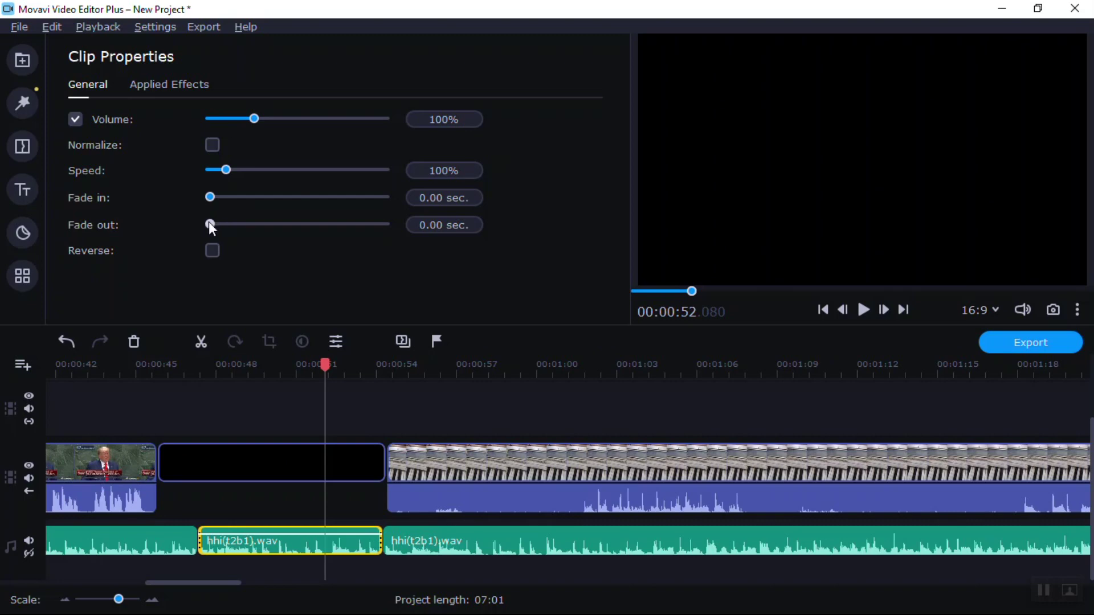
drag(220, 230, 332, 235)
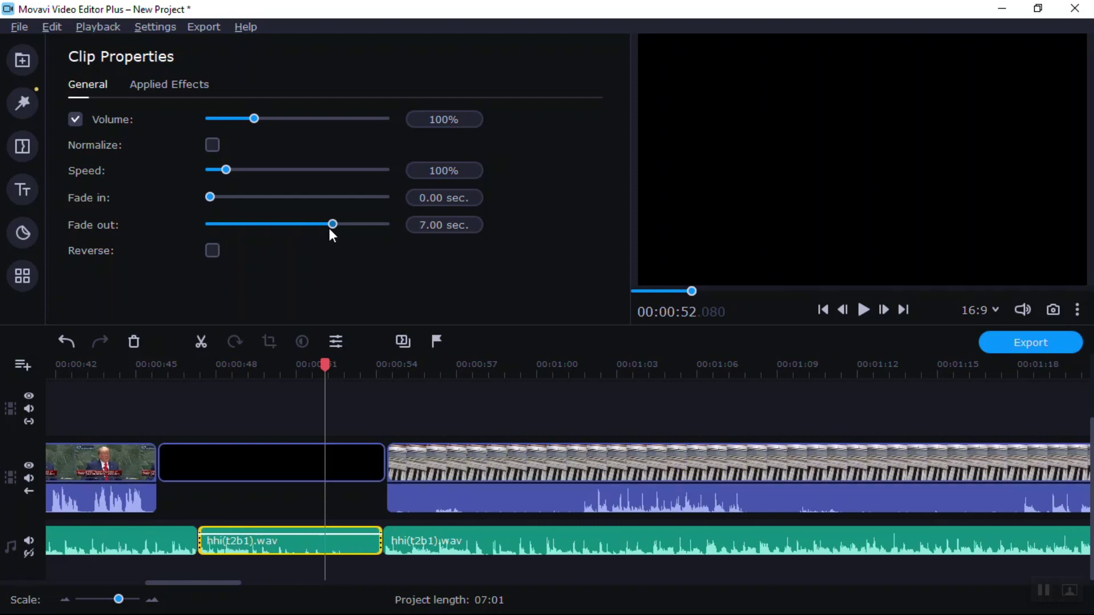
click(138, 375)
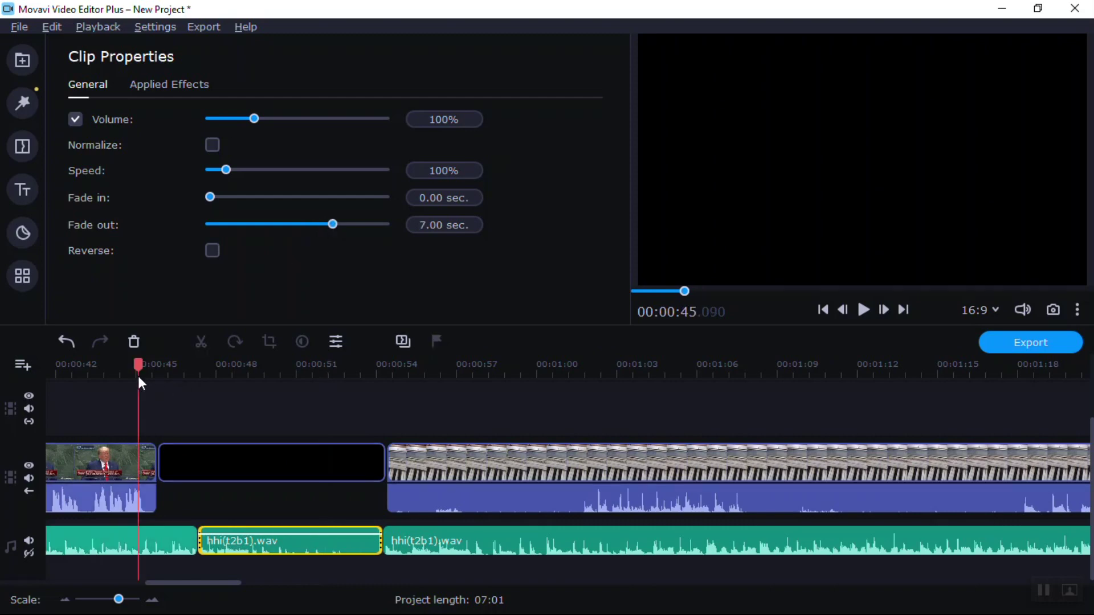
key(space)
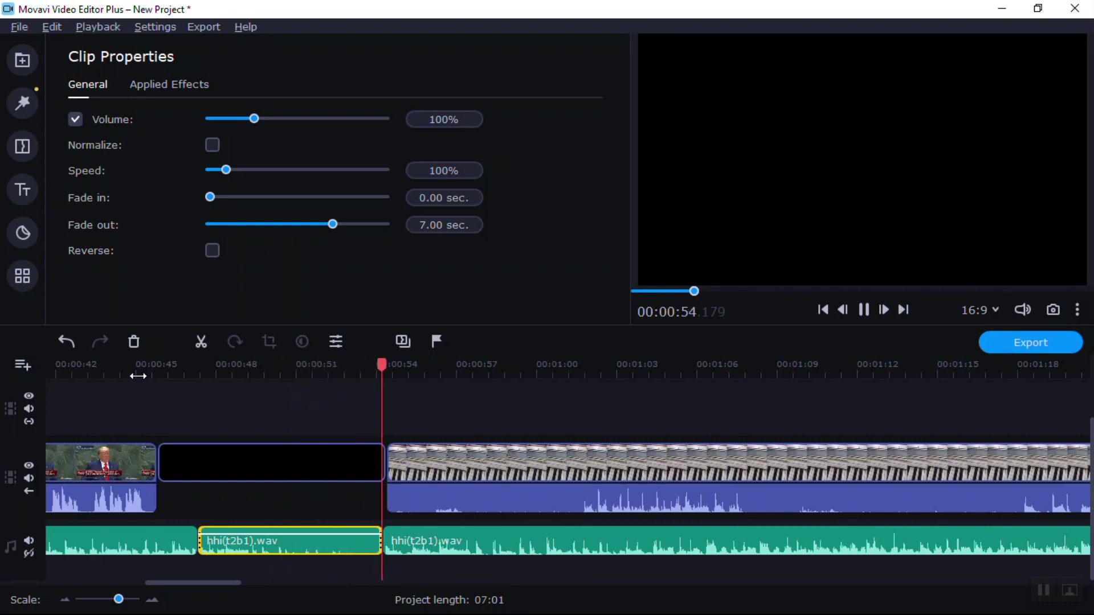
key(space)
Step: Delete the remaining hhi(t2b1).wav piece beneath the piano keyboard clip and play from the black background into that clip
click(445, 528)
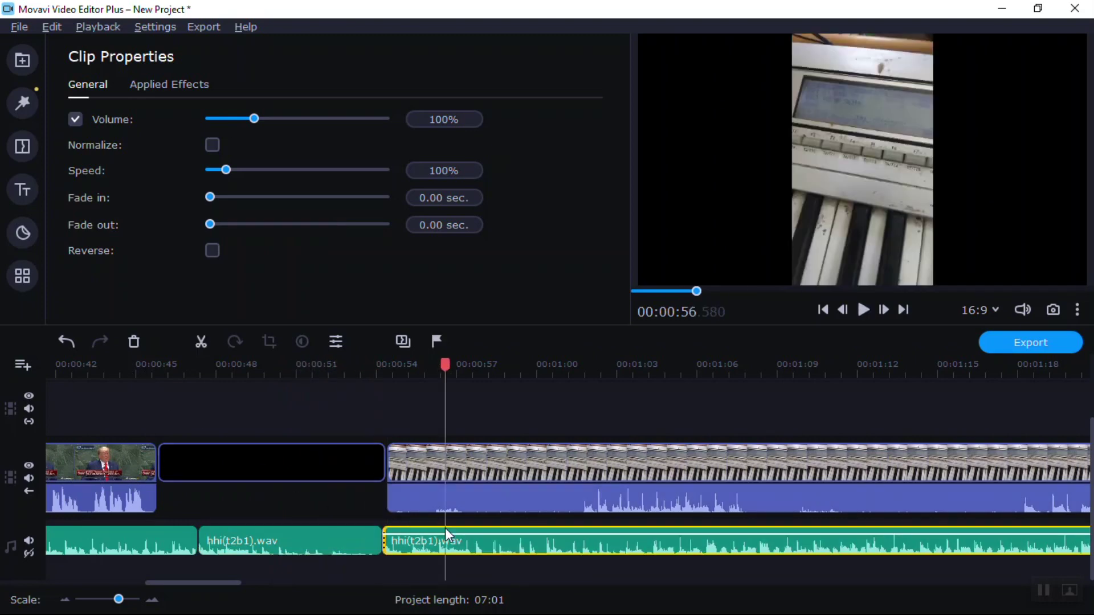
key(Delete)
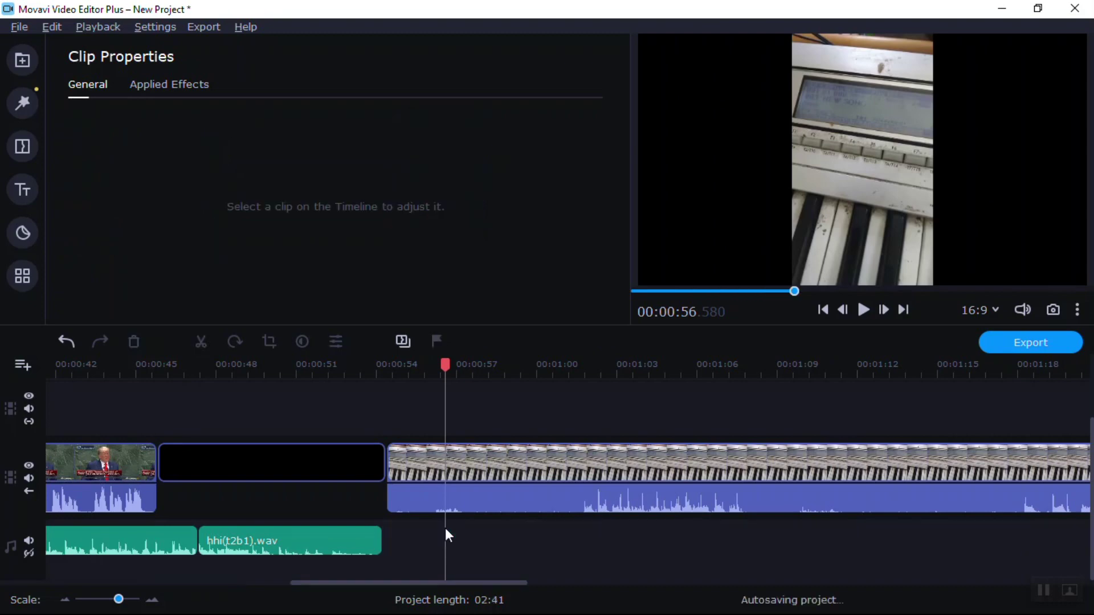
click(360, 370)
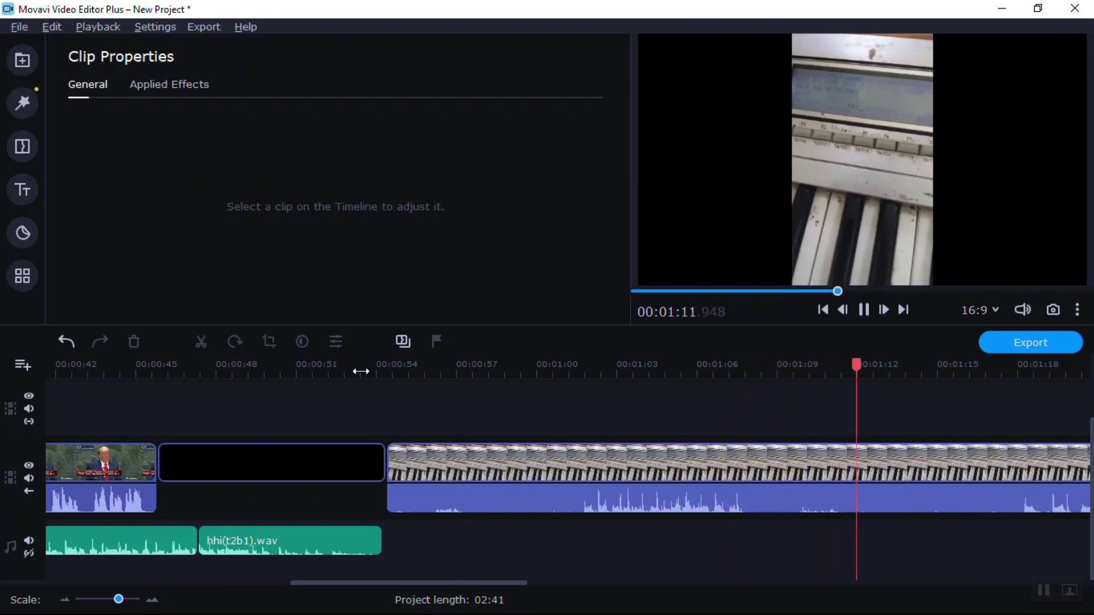
key(space)
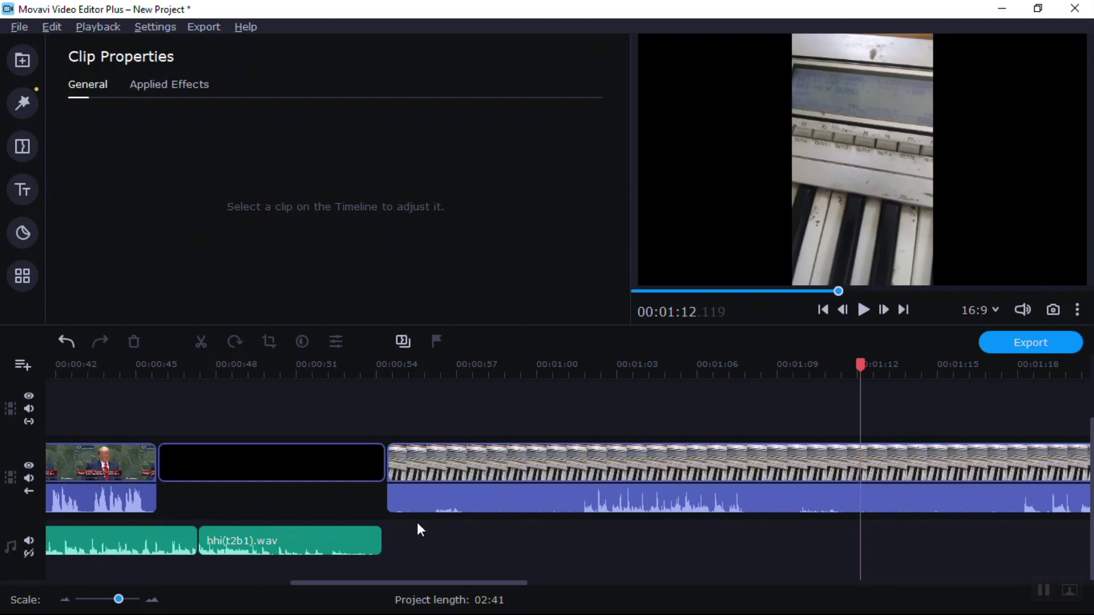
Step: Check the end of the piano keyboard clip, and replay the transition from the PresidentTribute9 clip through the black background into it
drag(419, 587, 1008, 610)
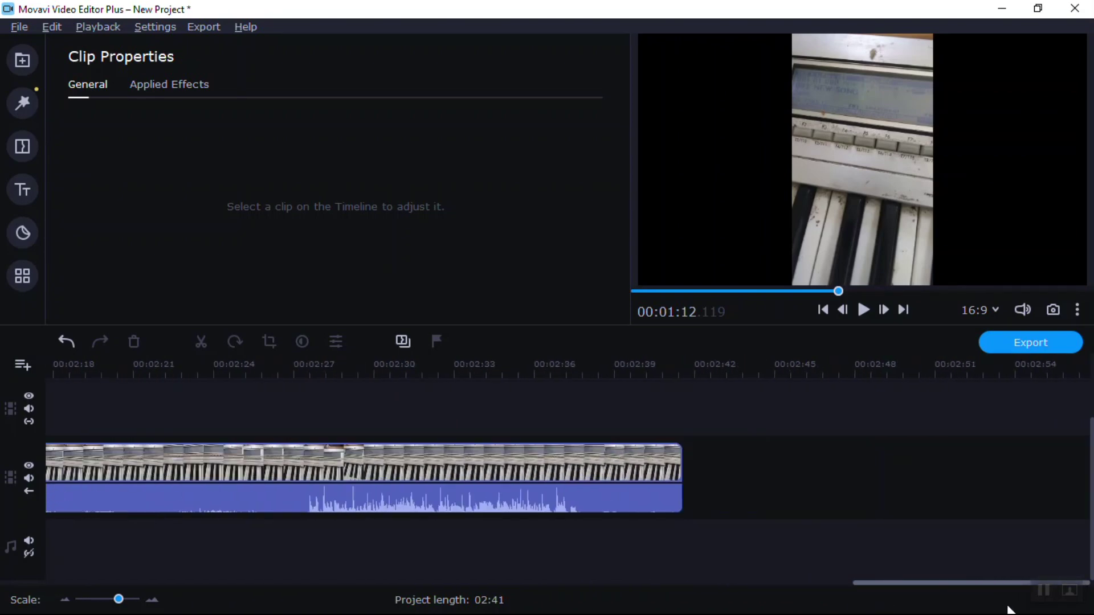
click(664, 370)
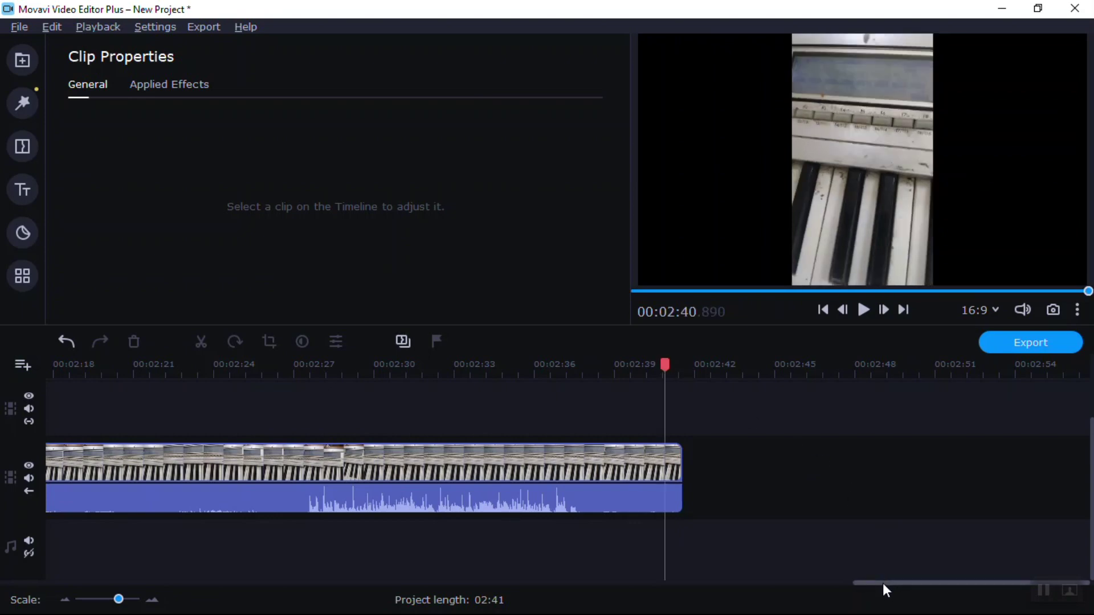
drag(884, 585, 314, 587)
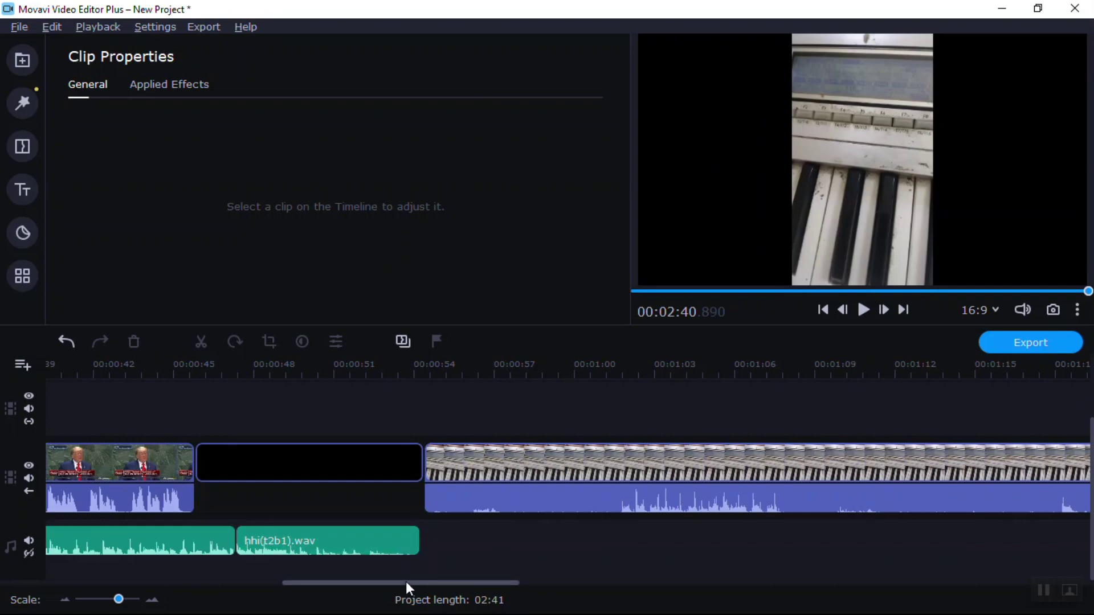
mouse_move(406, 586)
mouse_down()
mouse_move(380, 590)
mouse_move(393, 587)
mouse_up()
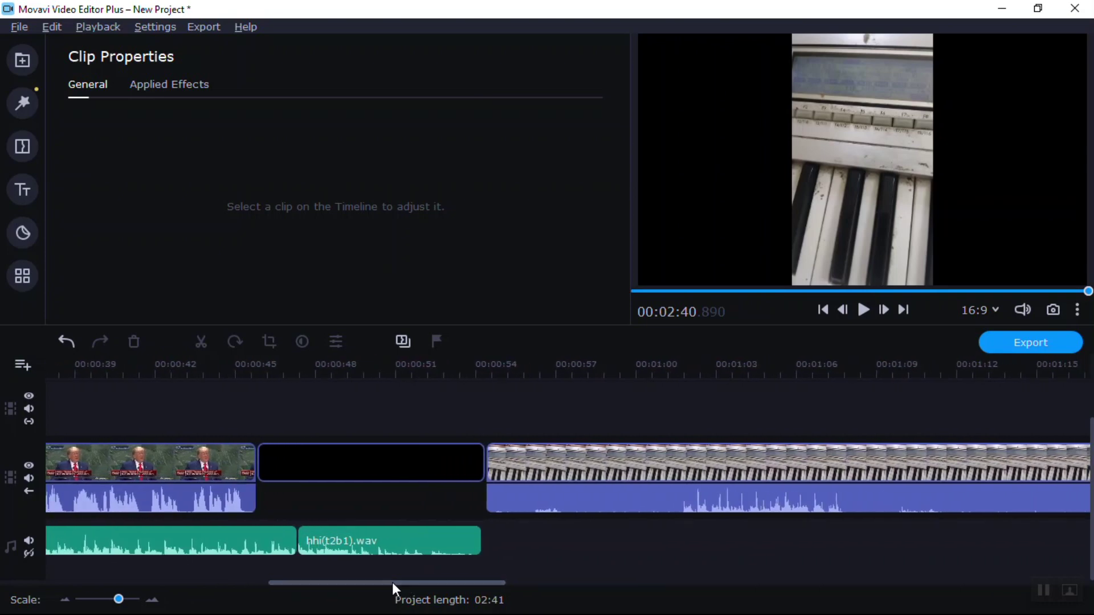
click(205, 367)
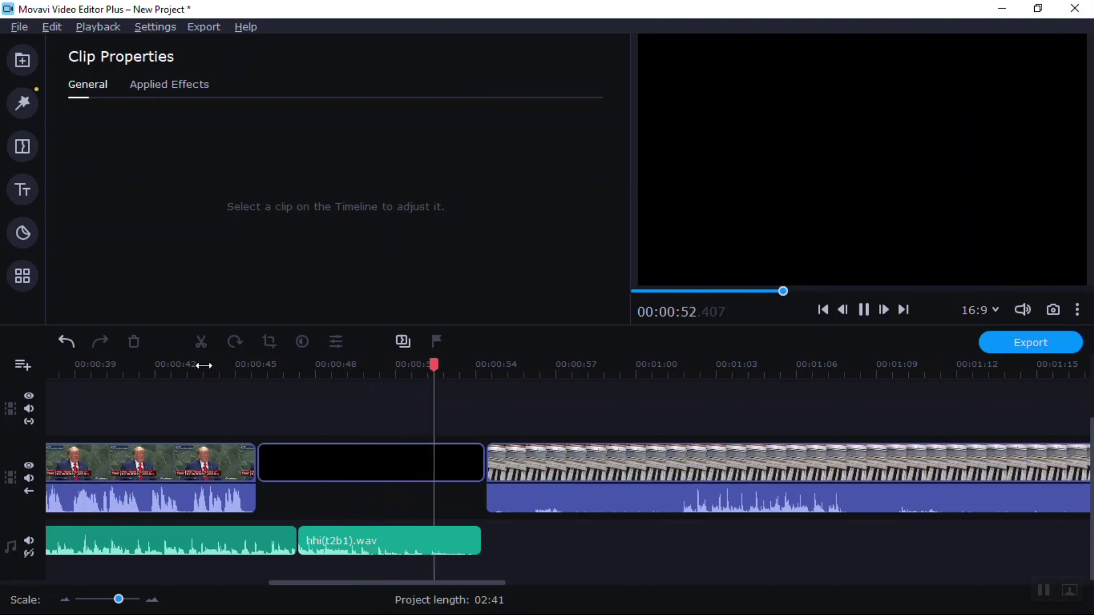
key(space)
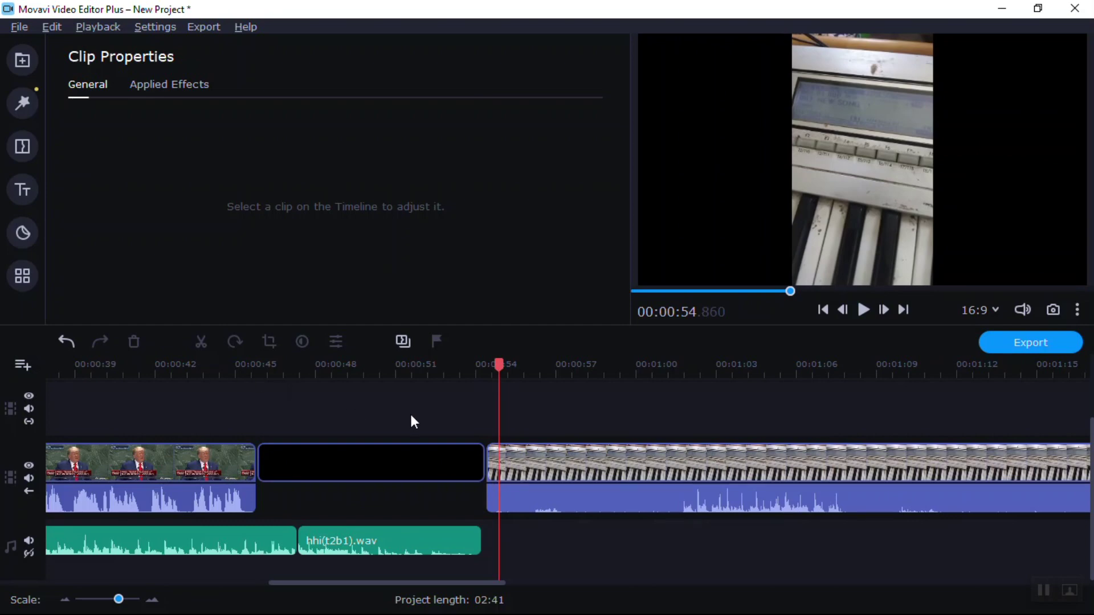
click(428, 367)
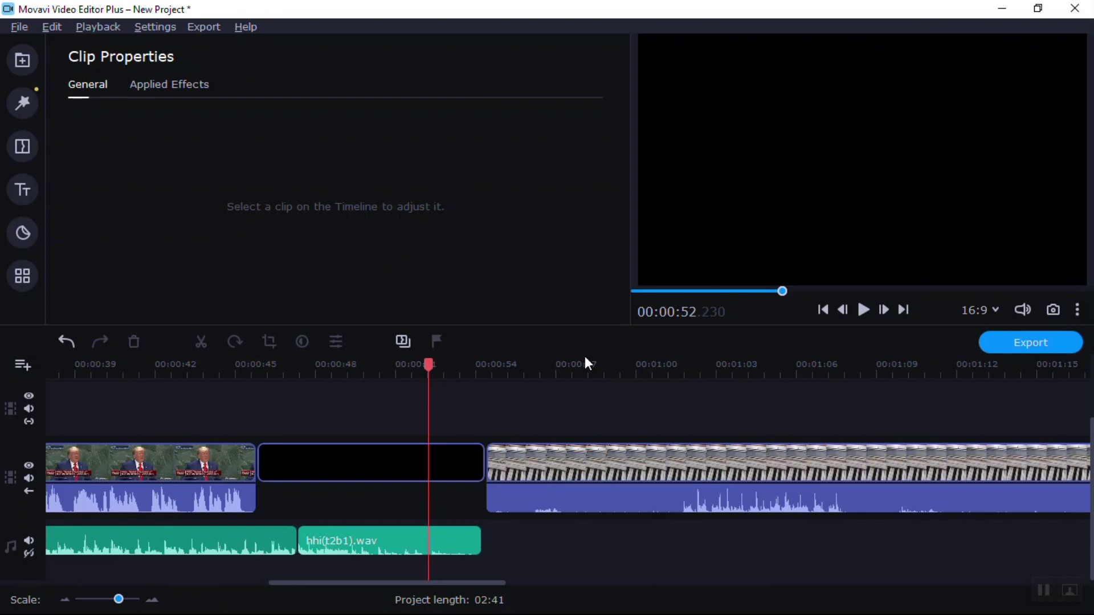
Step: Switch to the File Explorer window showing the phone's Camera folder and open the Screenshots folder under DCIM
click(1003, 10)
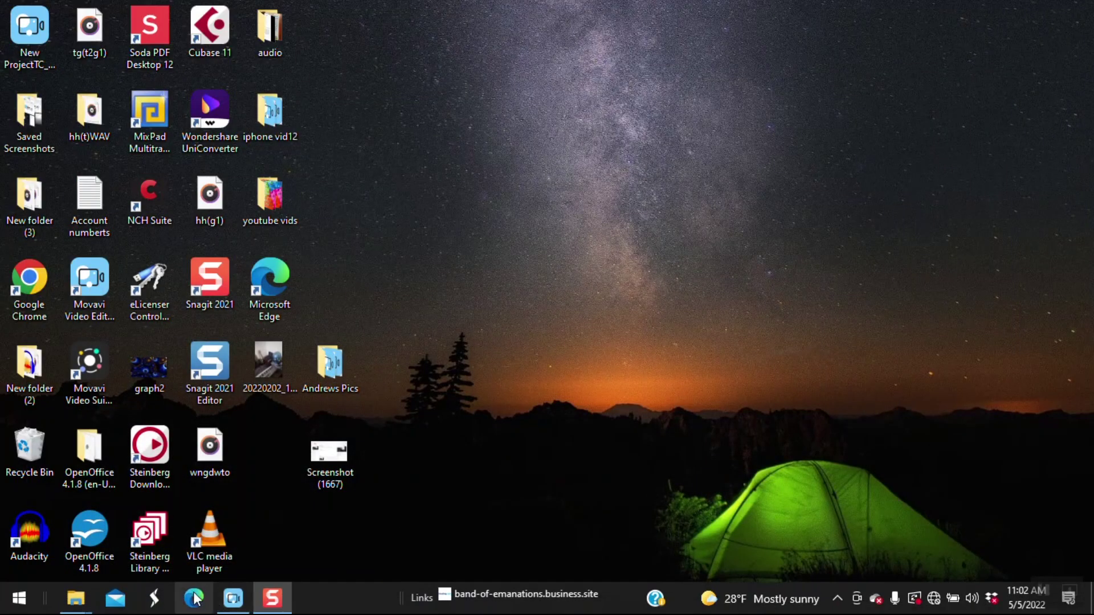
mouse_move(81, 588)
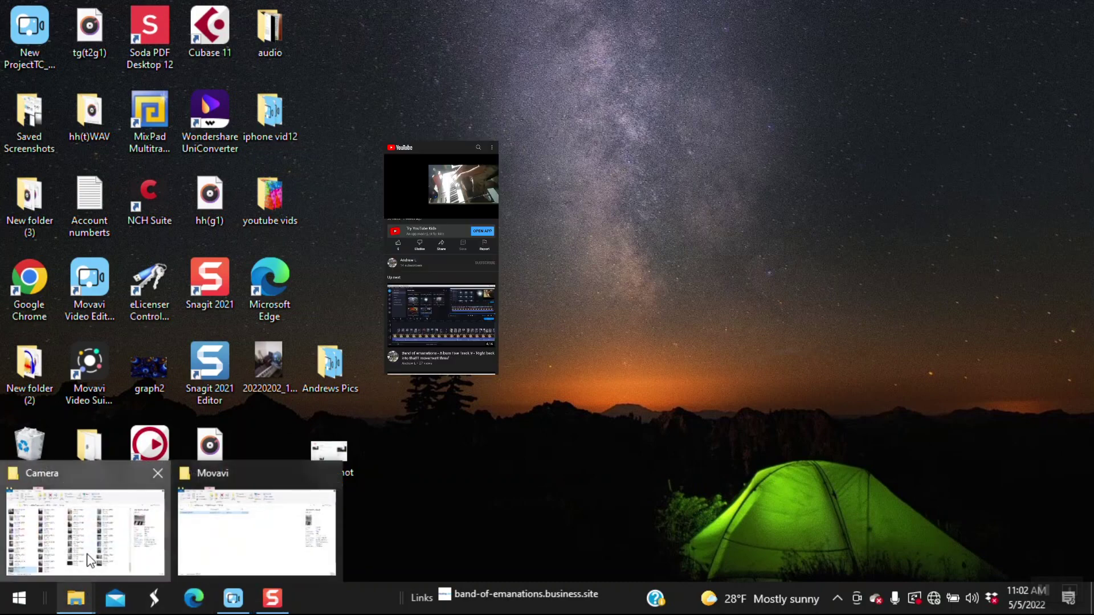
click(86, 530)
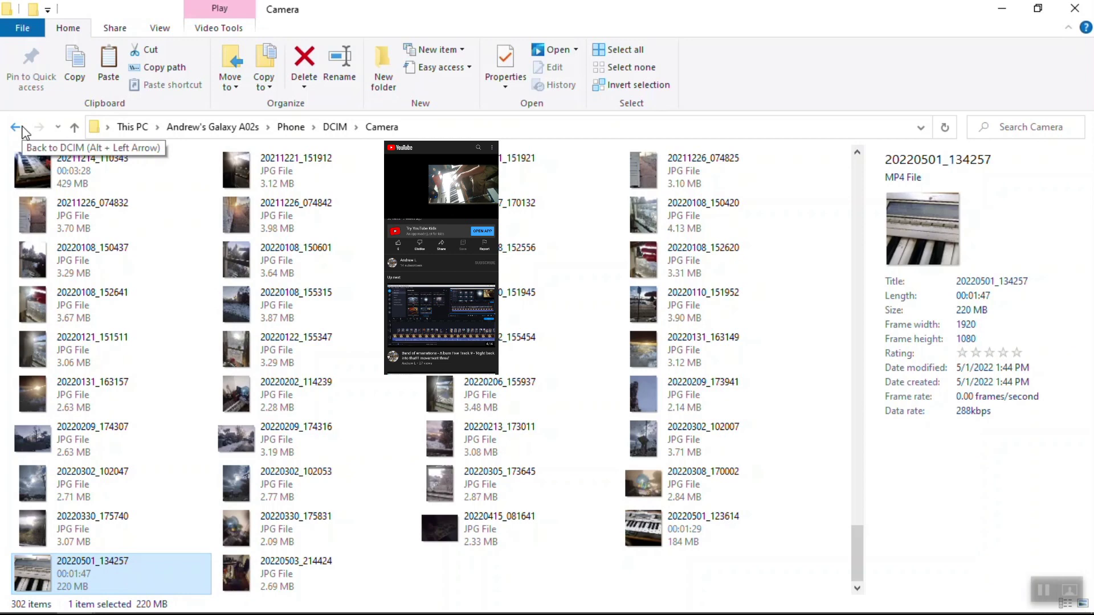
click(16, 127)
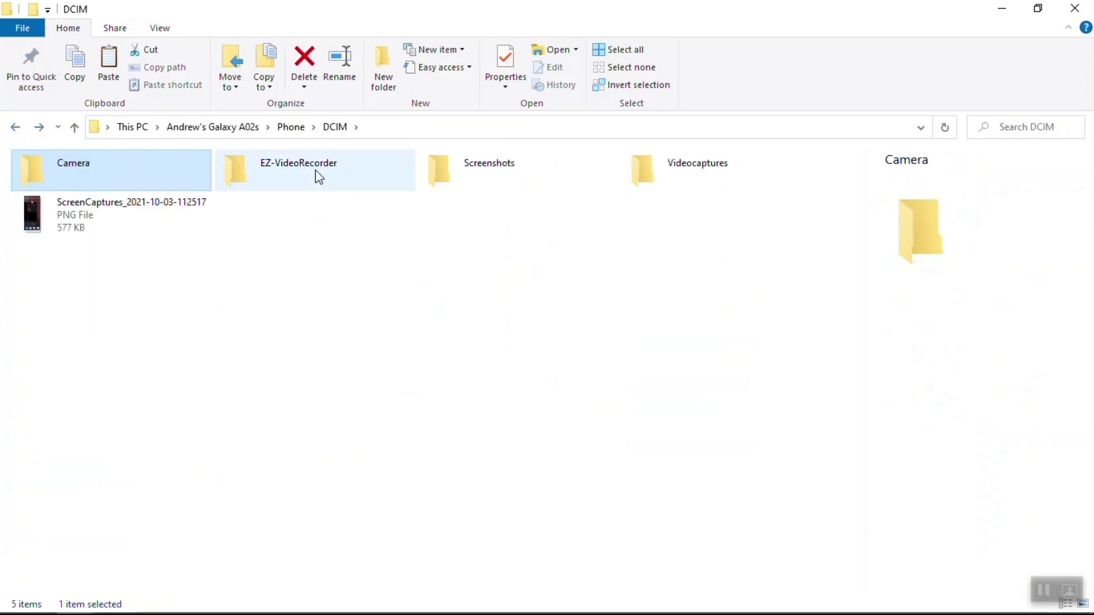
double_click(473, 160)
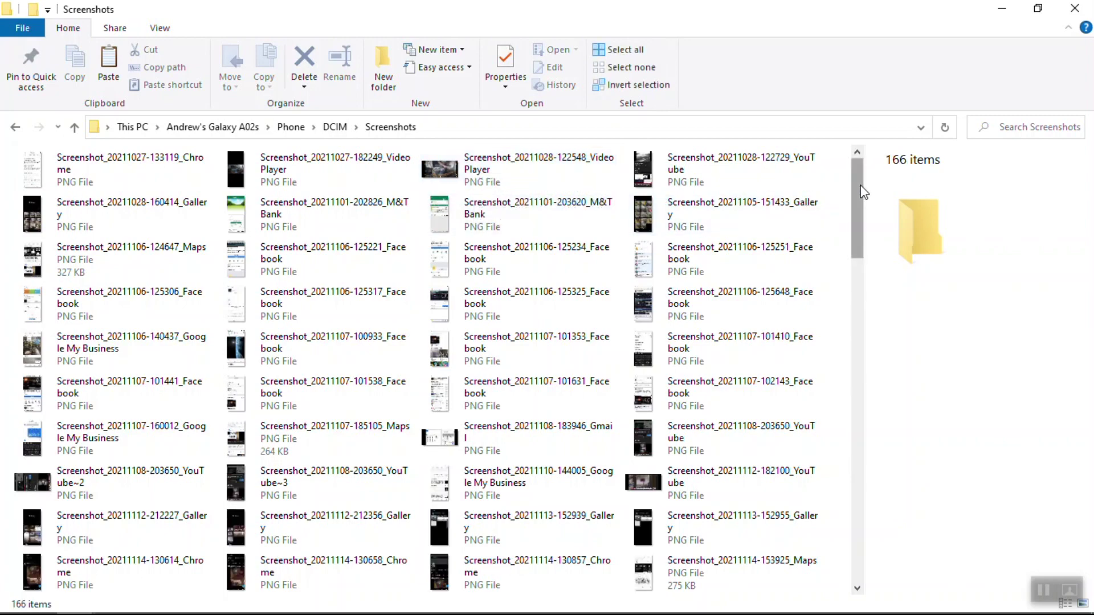
drag(861, 193, 815, 527)
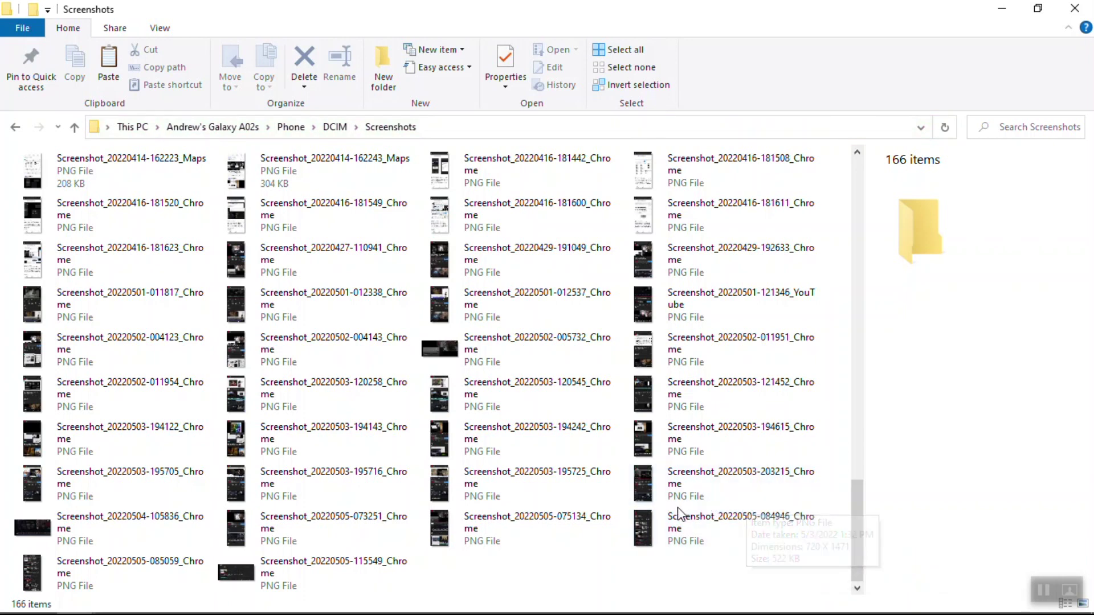
mouse_move(676, 519)
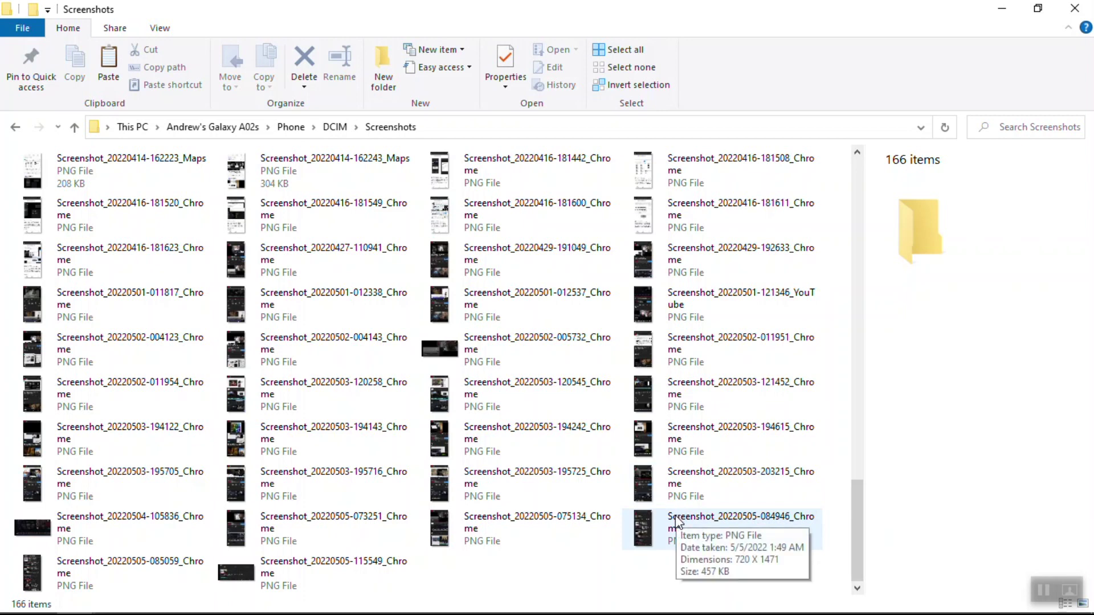
right_click(677, 518)
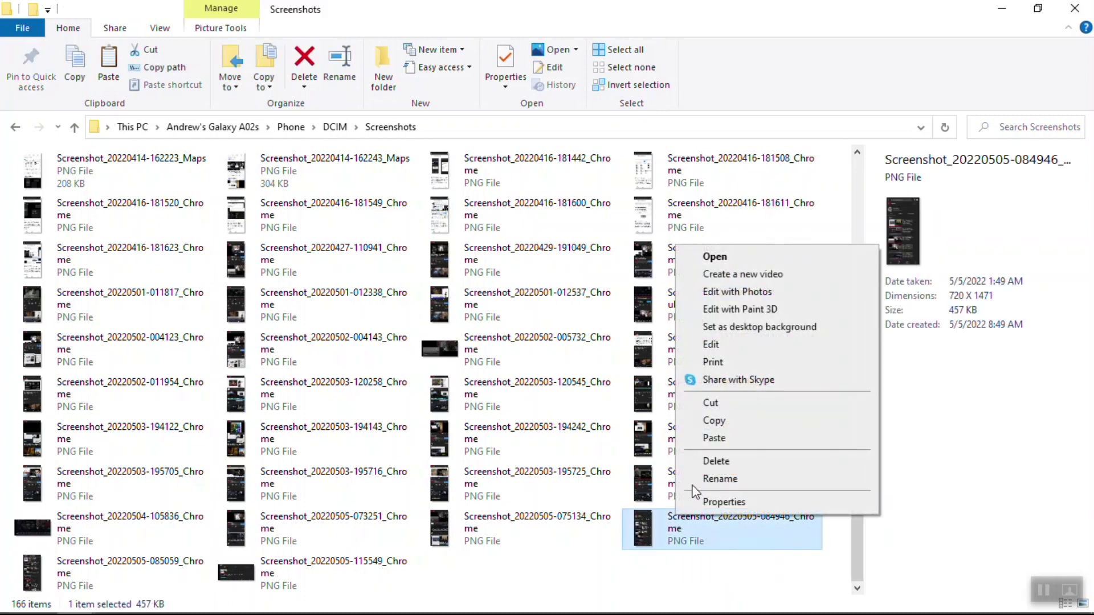
click(719, 421)
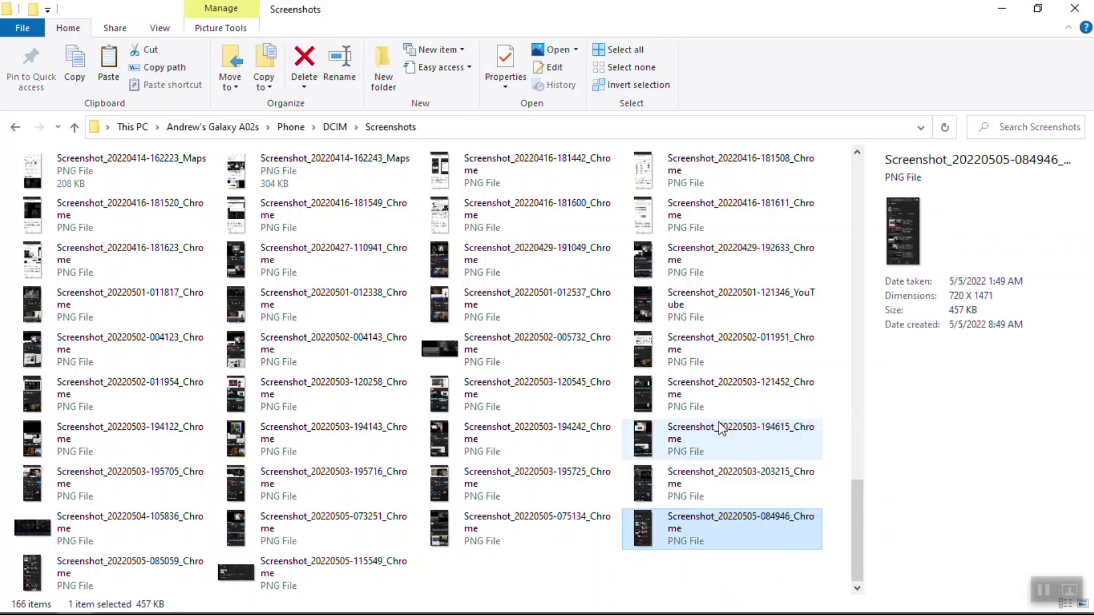
Step: Paste the copied screenshot into the Movavi folder inside President Tribute, reached from the desktop pictures folder
click(1002, 6)
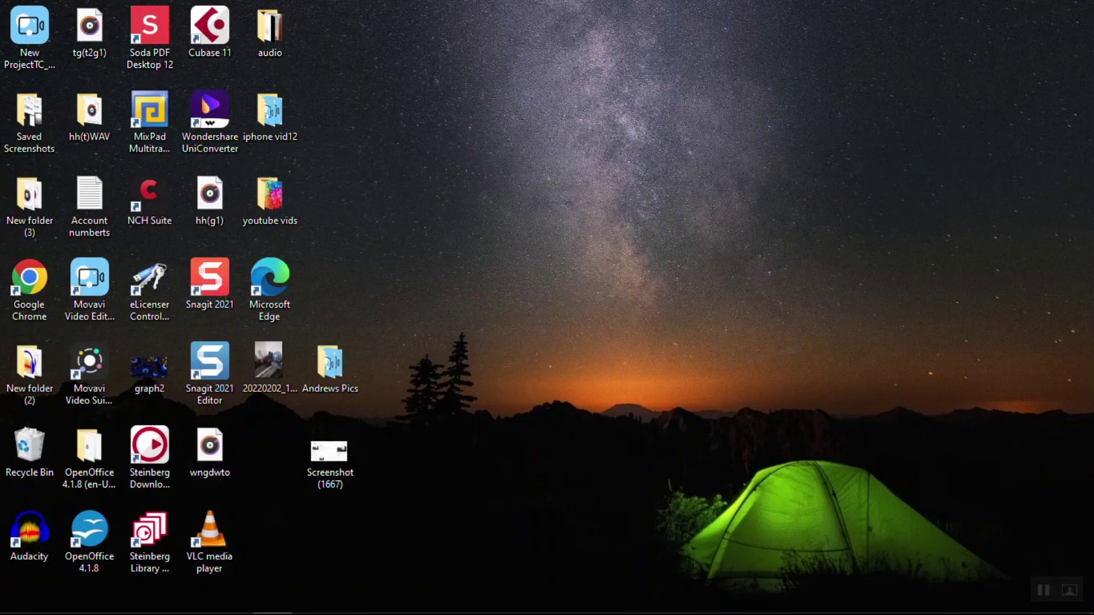
double_click(347, 364)
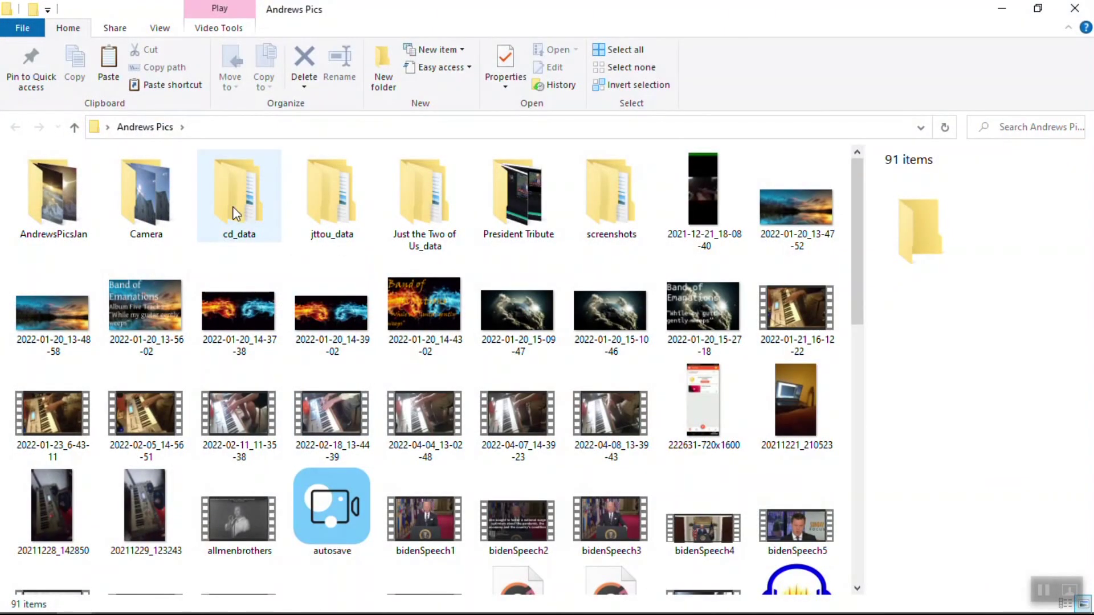
double_click(518, 206)
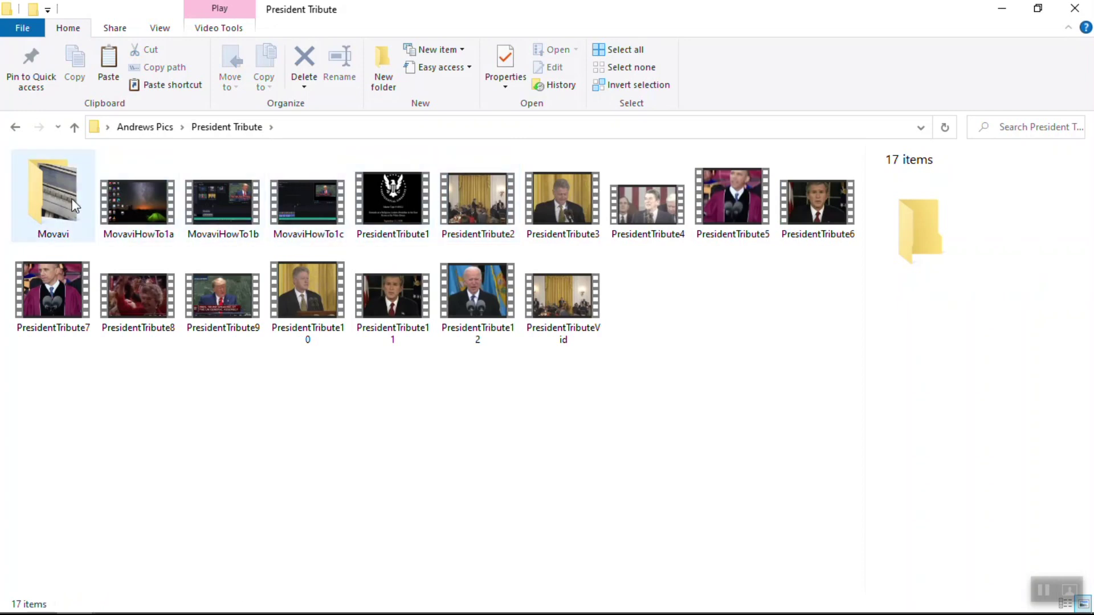
double_click(73, 205)
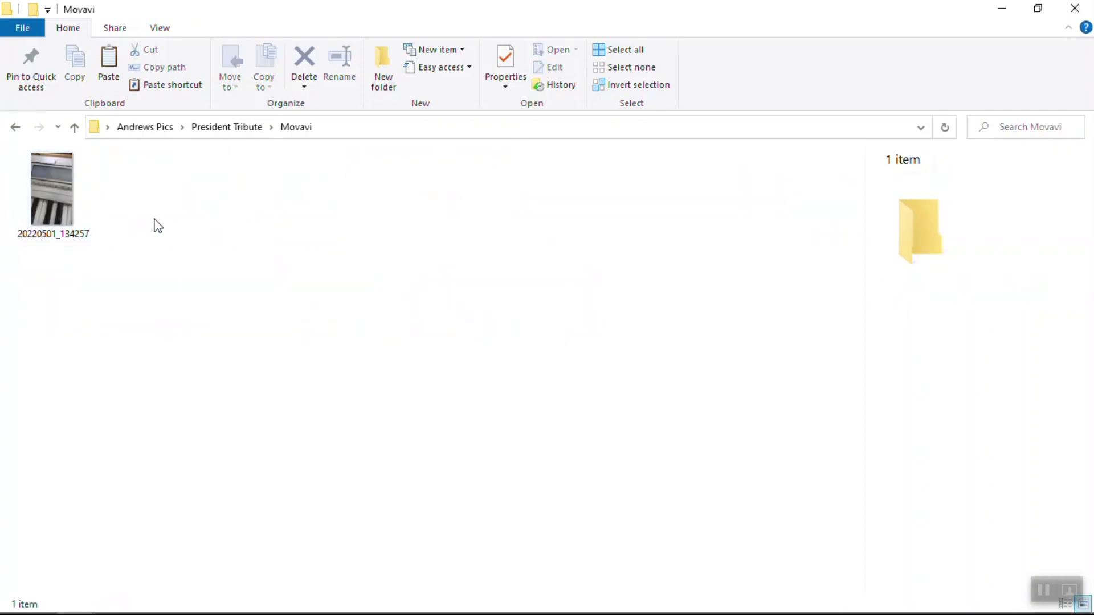
right_click(158, 225)
click(208, 330)
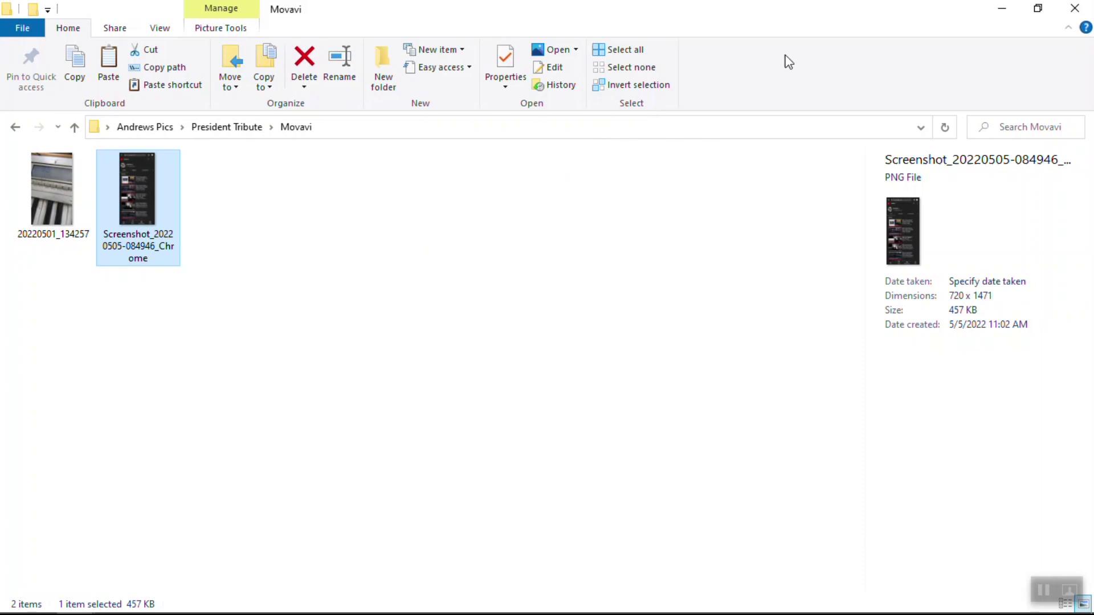
click(1003, 8)
mouse_move(456, 614)
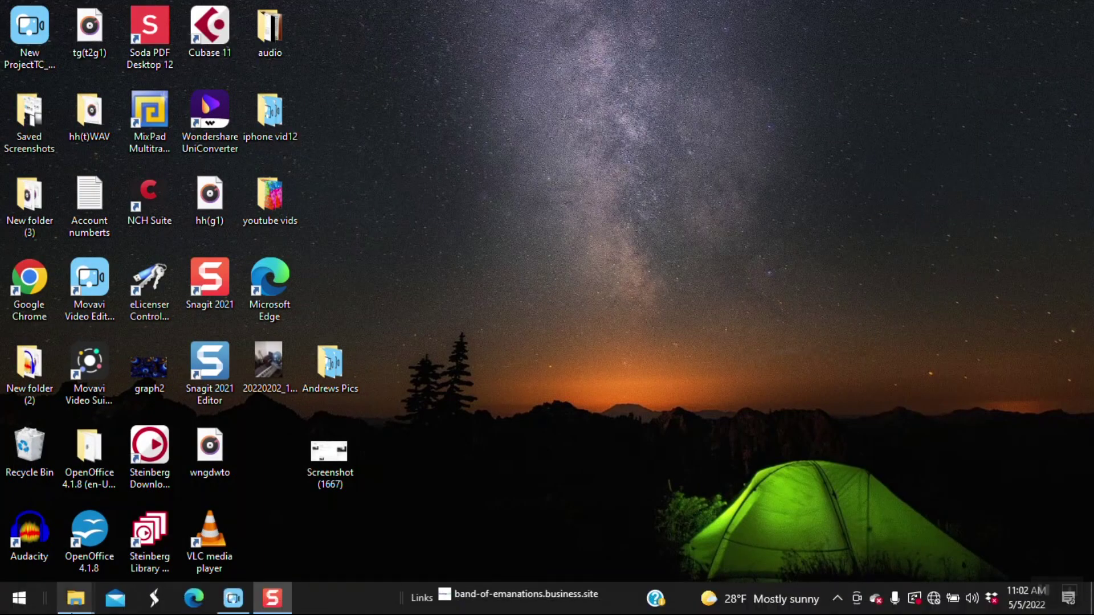
click(232, 598)
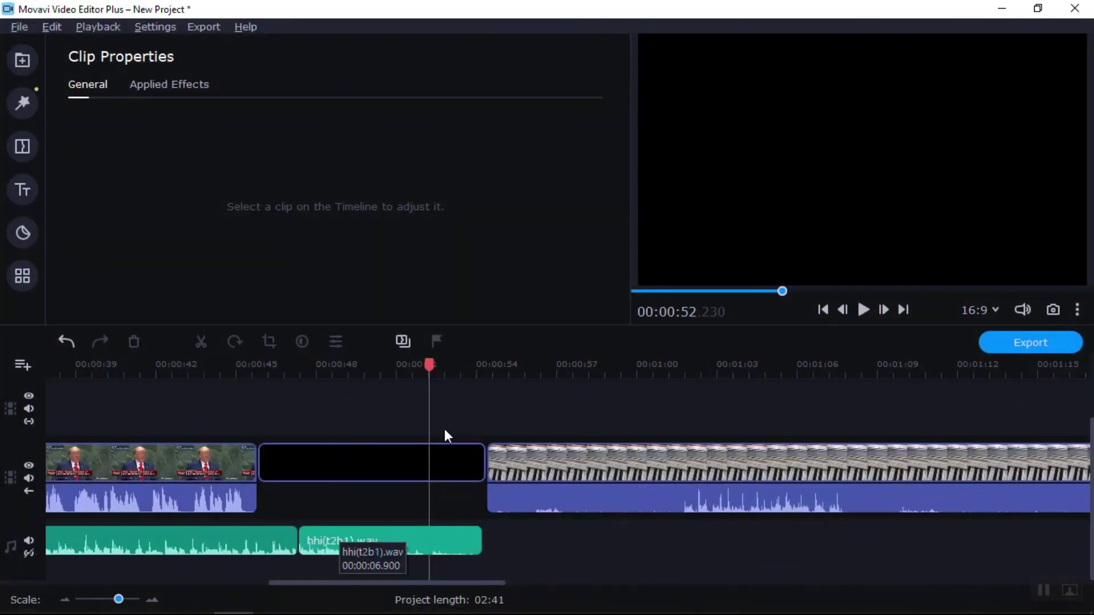
click(24, 61)
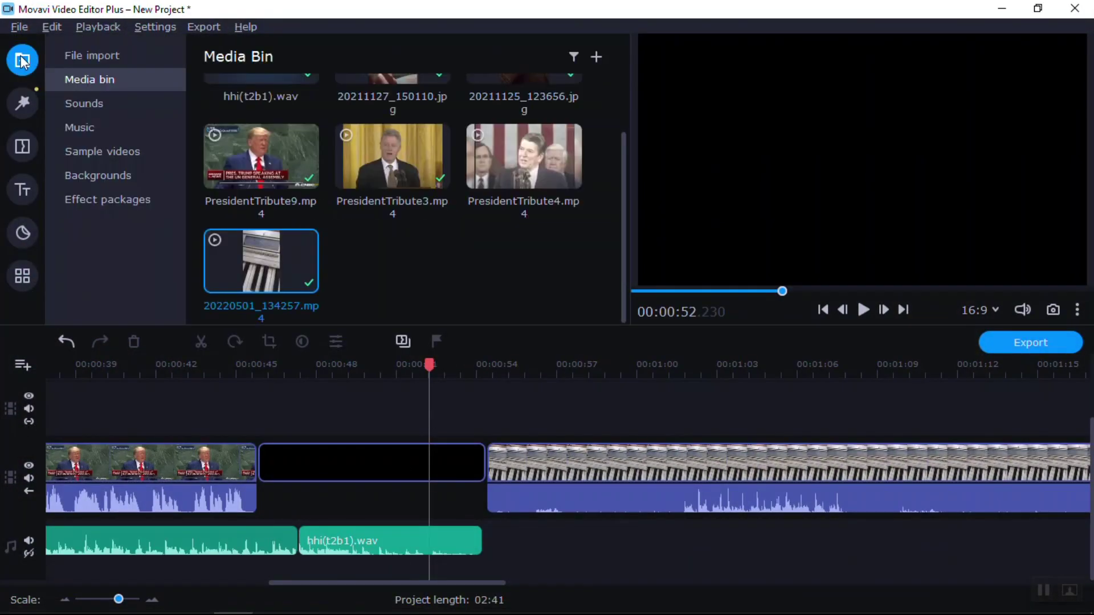
click(94, 57)
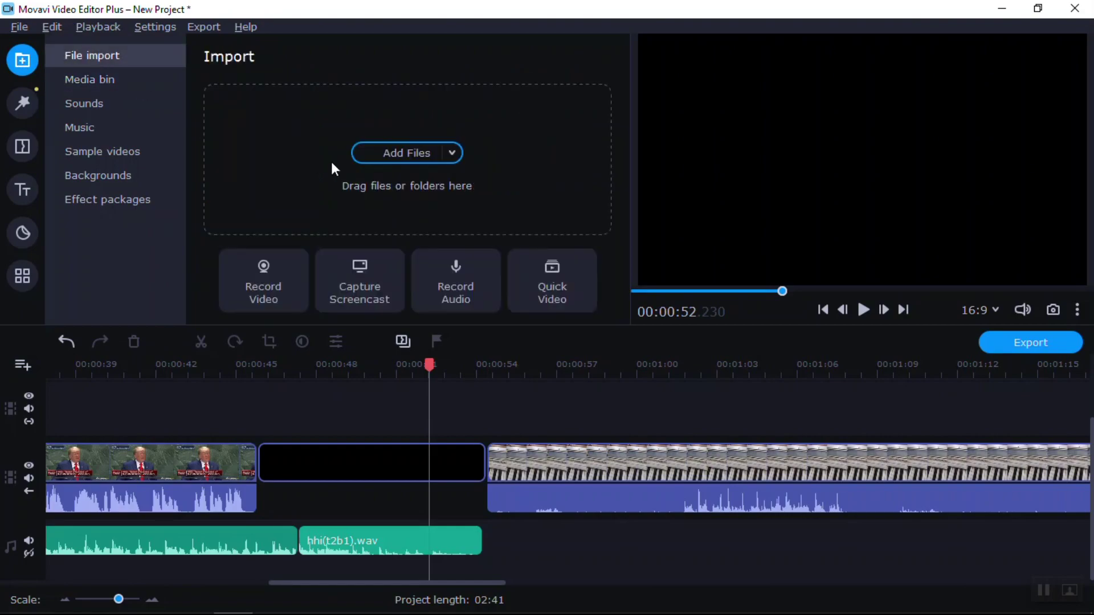
click(391, 156)
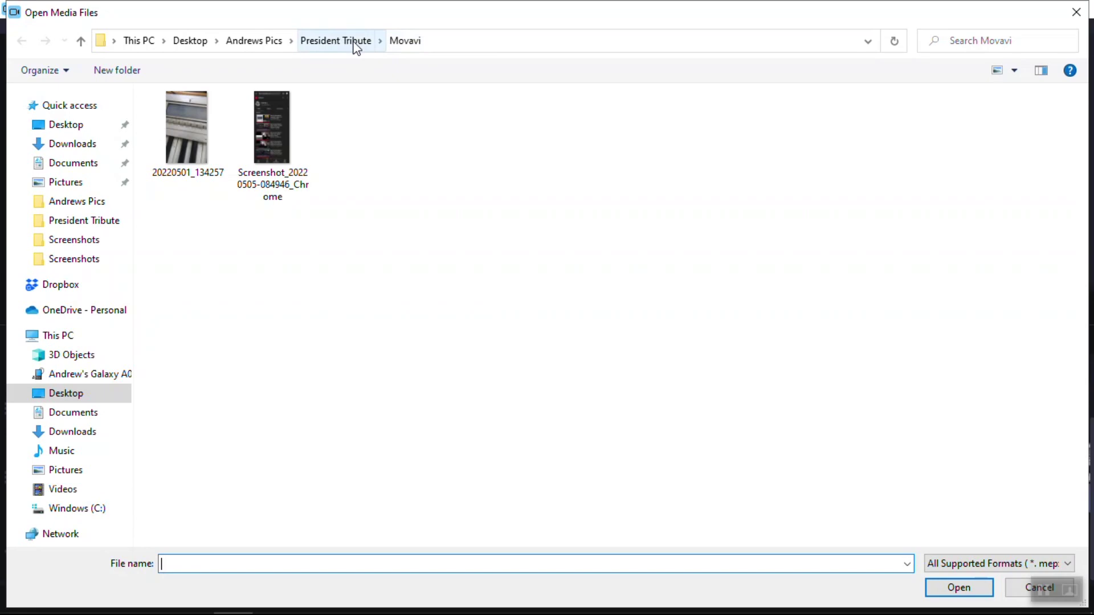
double_click(279, 111)
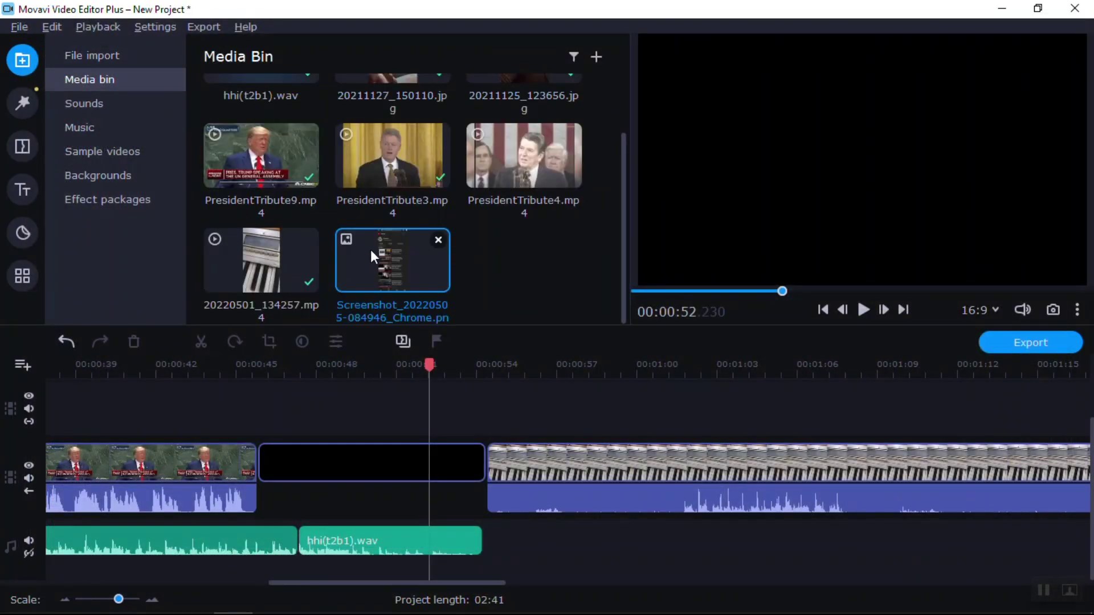
Step: Add the imported phone screenshot to the overlay track at 00:00:52.020, above the black background before the piano keyboard clip
click(371, 250)
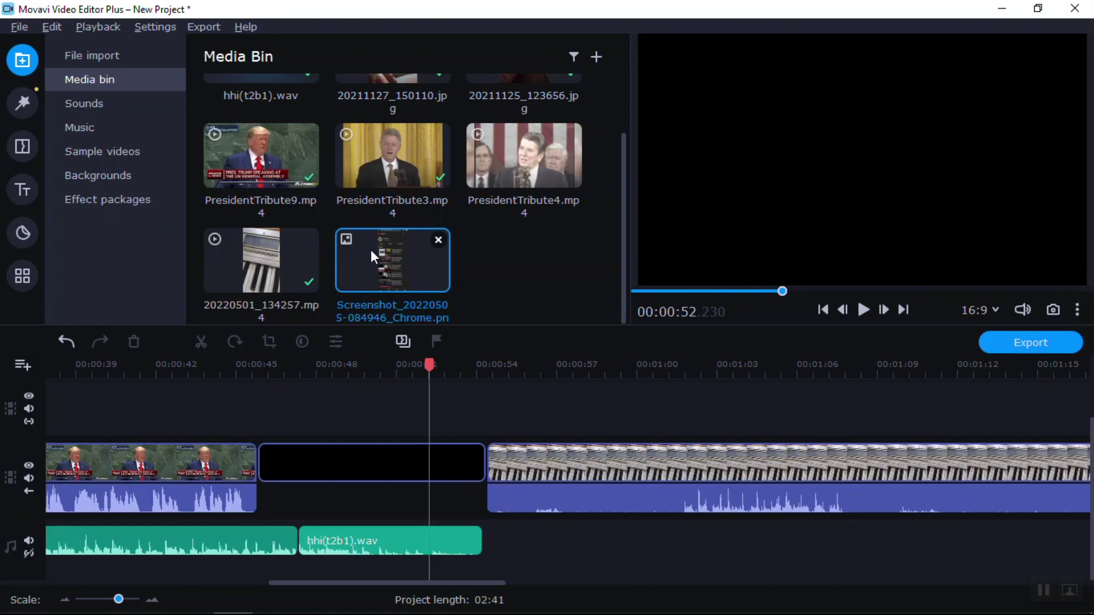
click(428, 379)
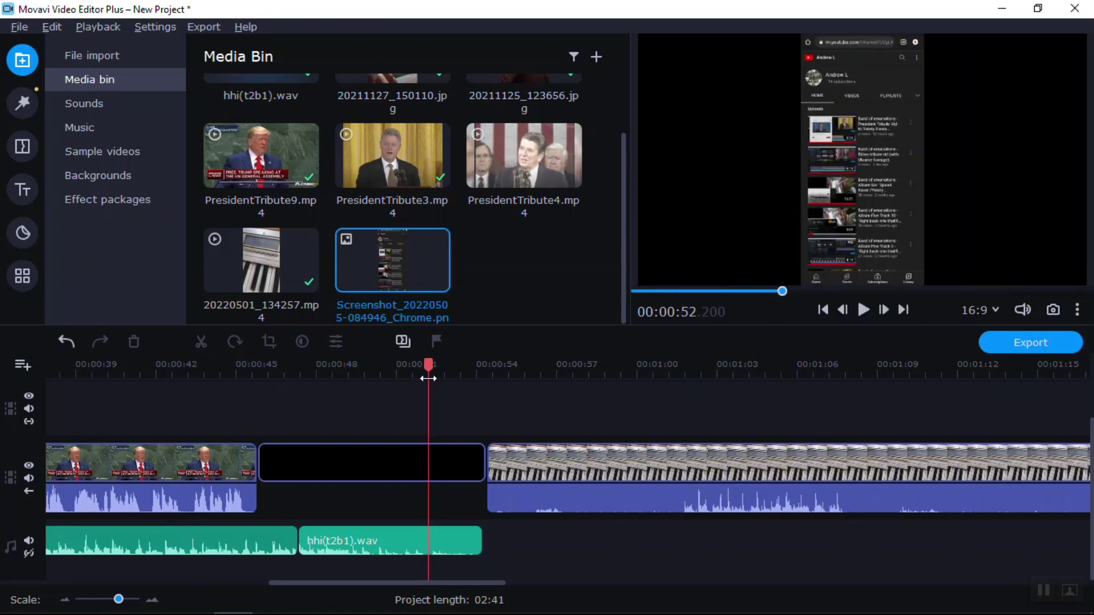
click(425, 465)
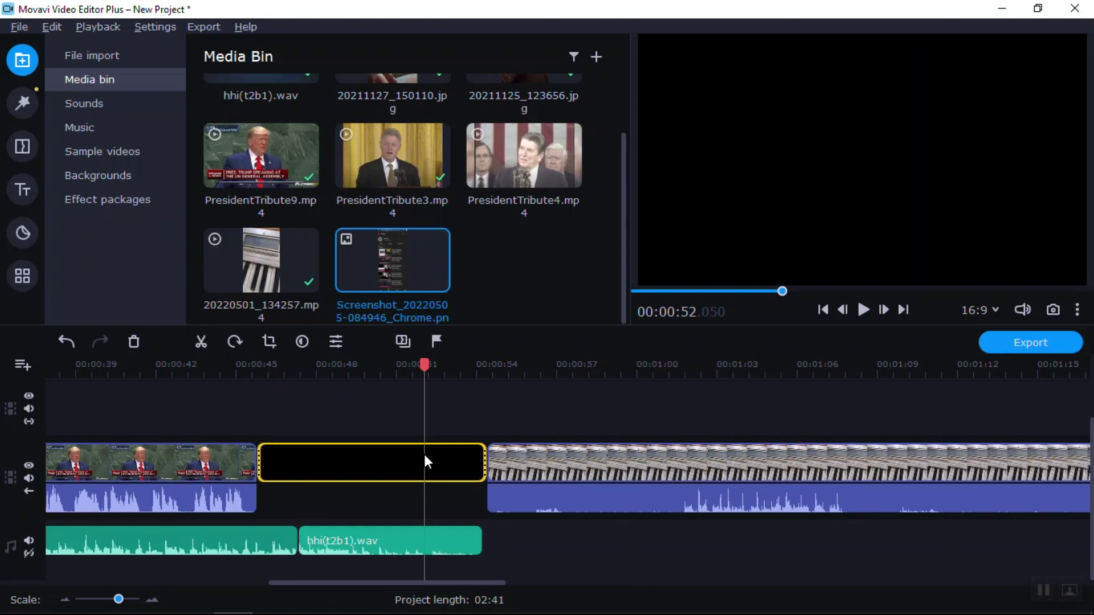
click(423, 373)
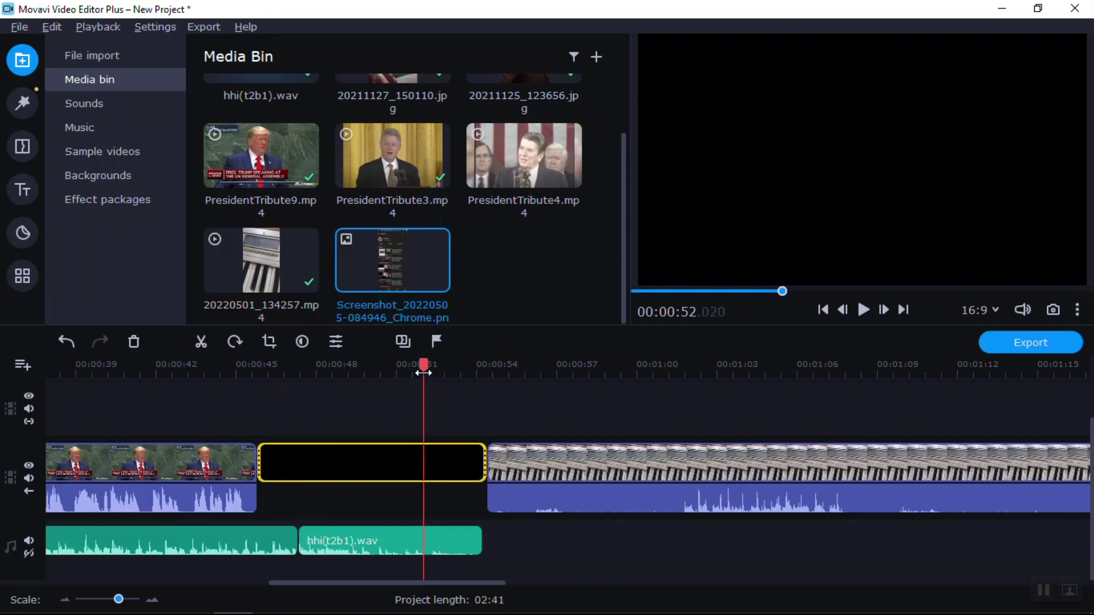
click(395, 267)
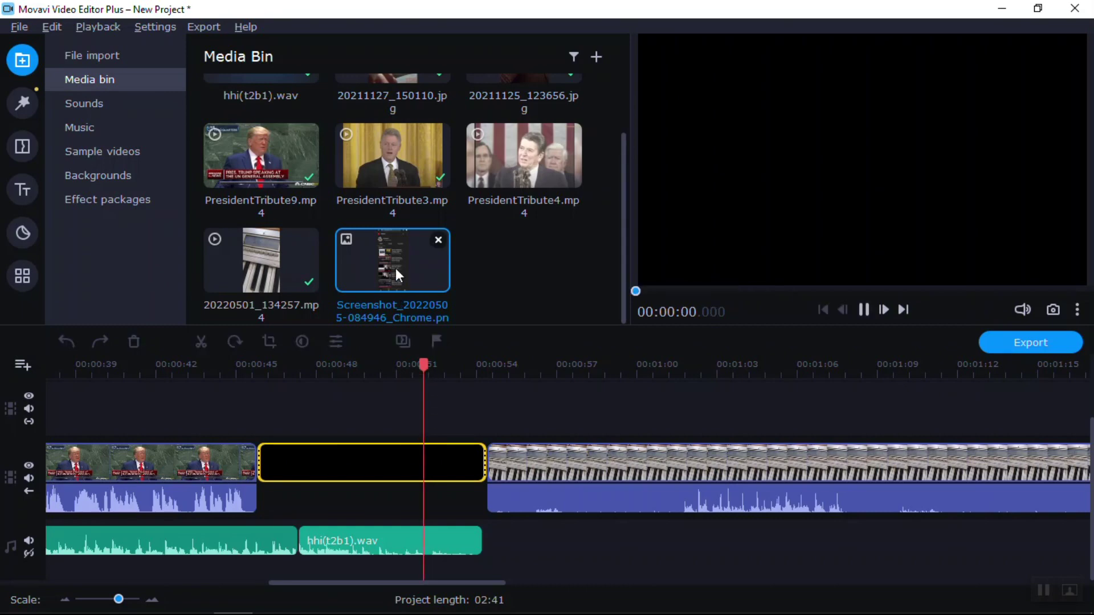
right_click(396, 267)
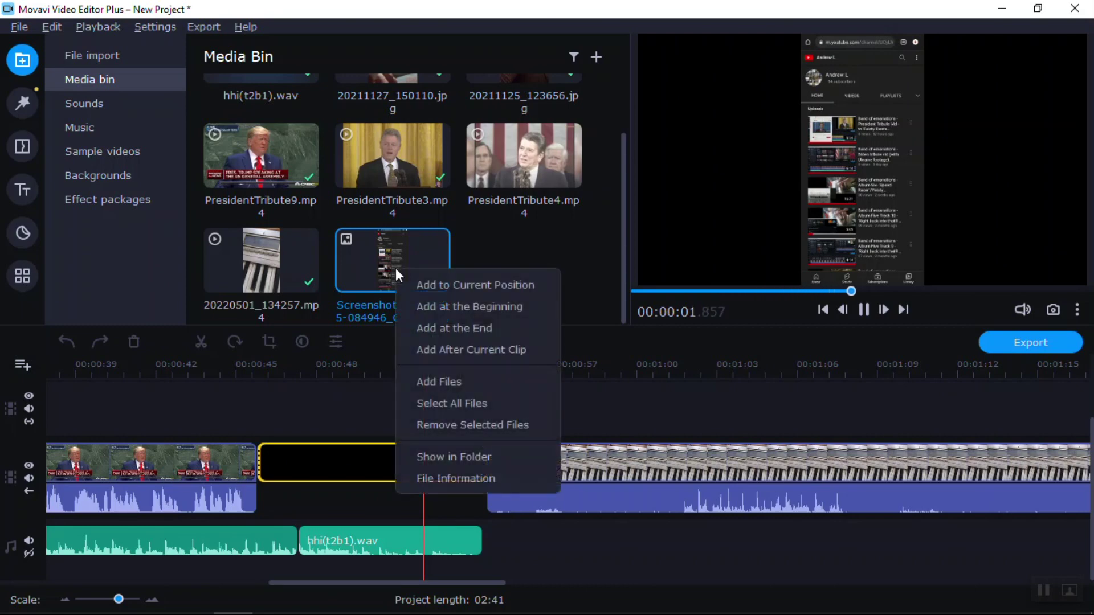
click(424, 283)
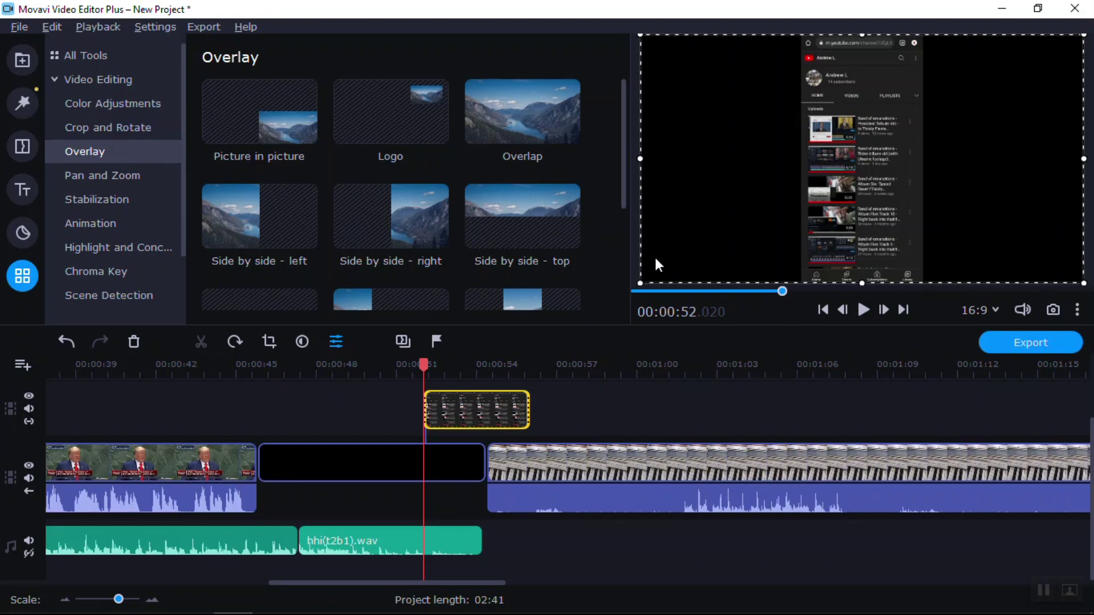
Step: Apply the Overlap layout to the screenshot, shrink it slightly and place it near the centre of the frame
click(545, 118)
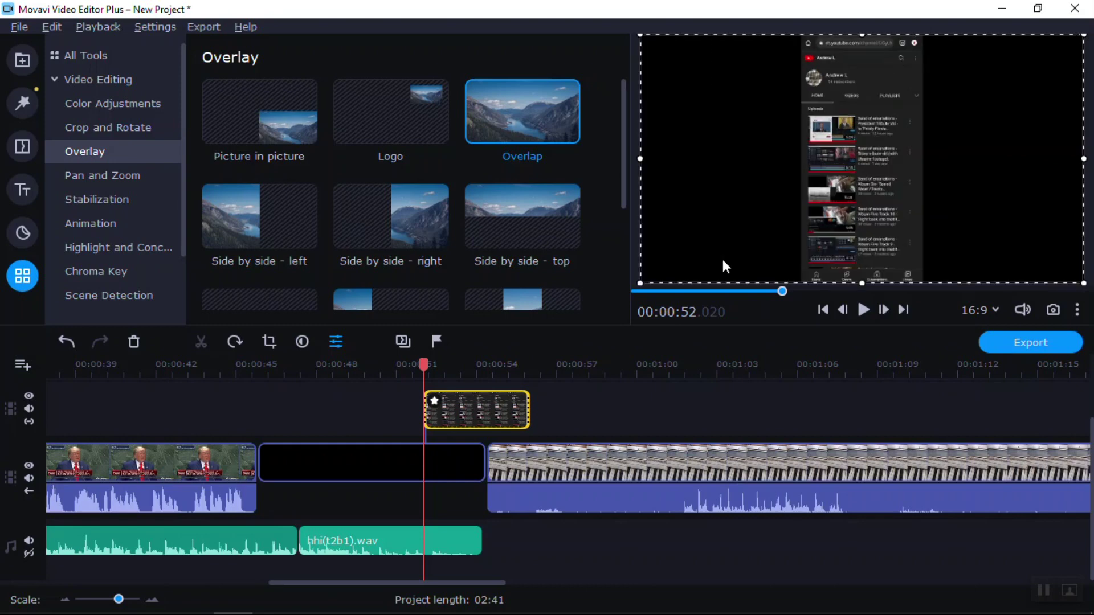
drag(641, 283, 720, 249)
drag(808, 167, 777, 192)
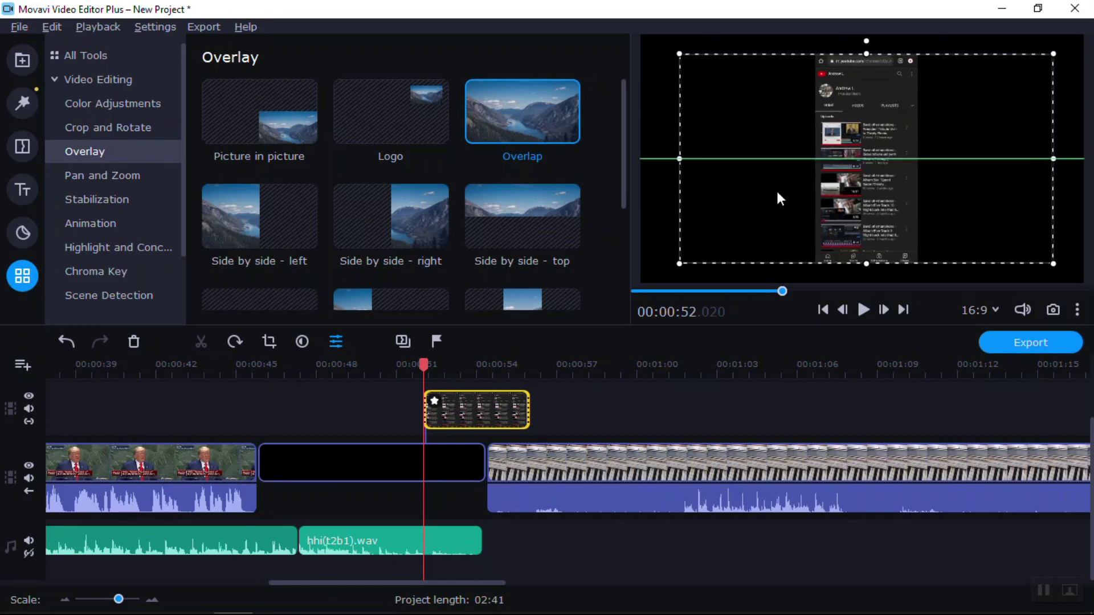
Step: Play the screenshot up to the start of the piano keyboard clip and trim its end to that point
click(234, 365)
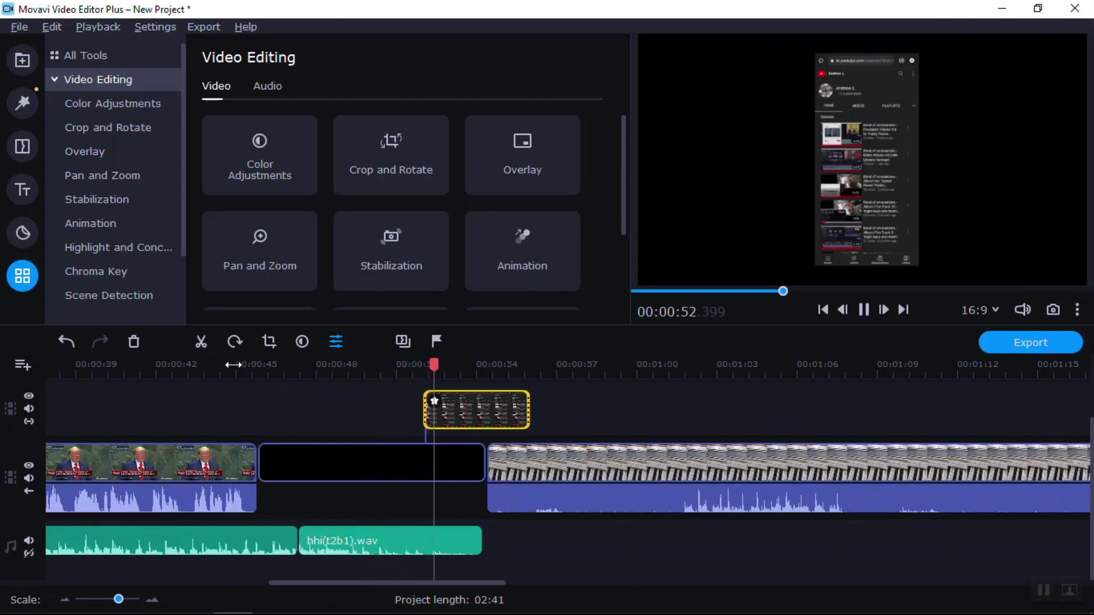
key(space)
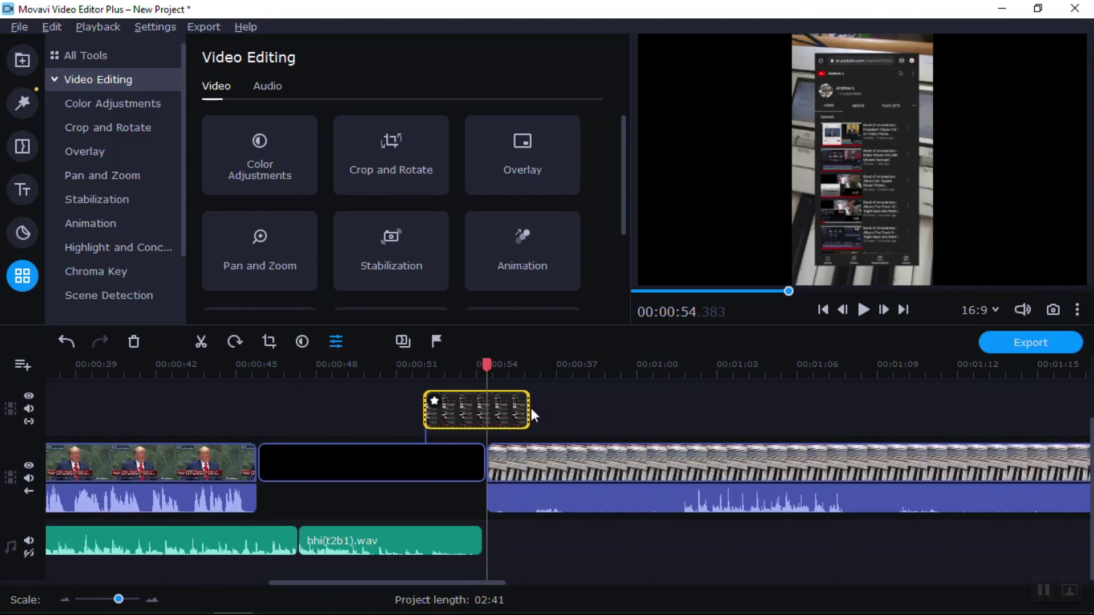
drag(524, 405, 481, 416)
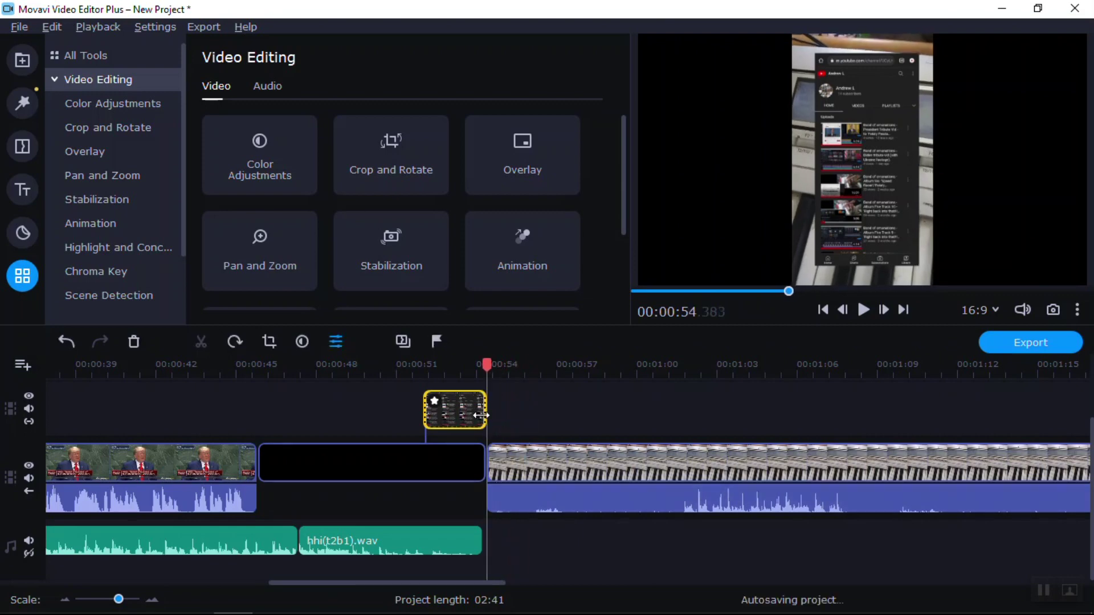
Step: Replay the transition from the screenshot into the piano keyboard clip, and play the last seconds of that clip
click(403, 367)
key(space)
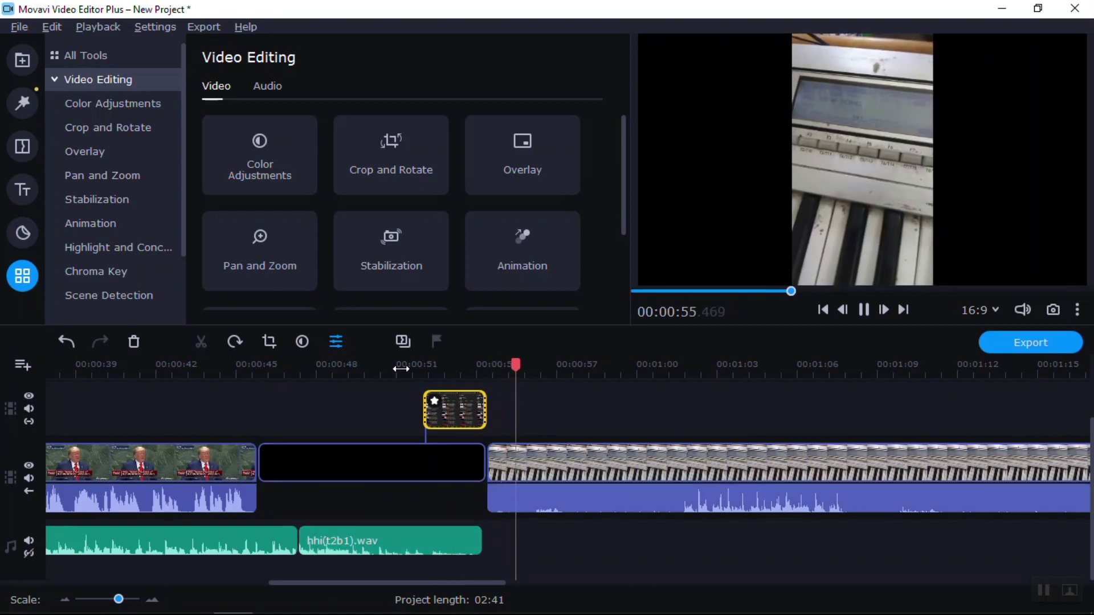
key(space)
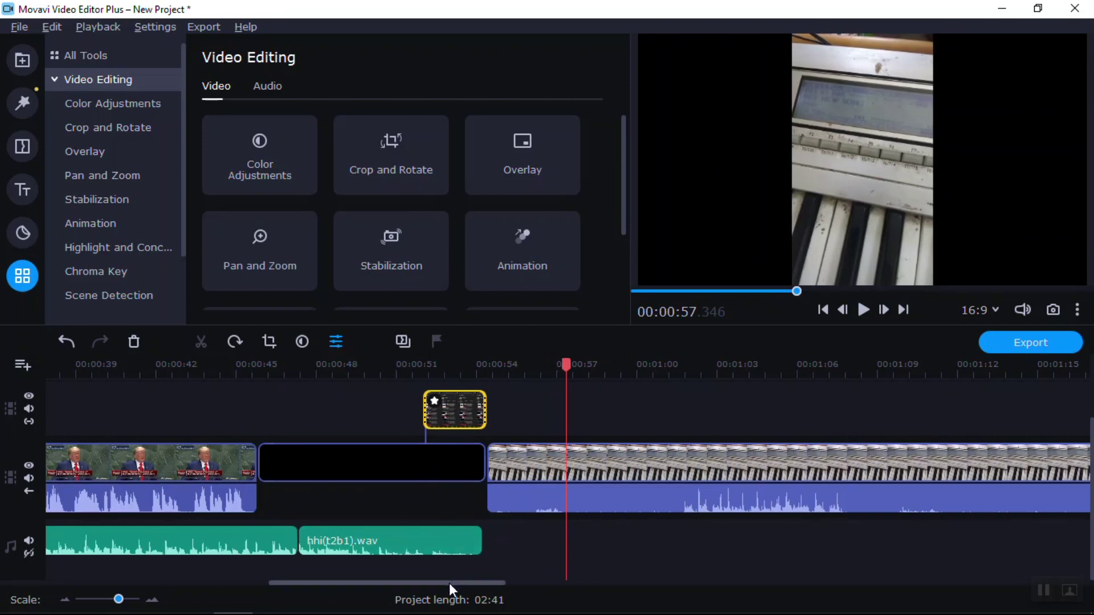
drag(449, 583, 1019, 590)
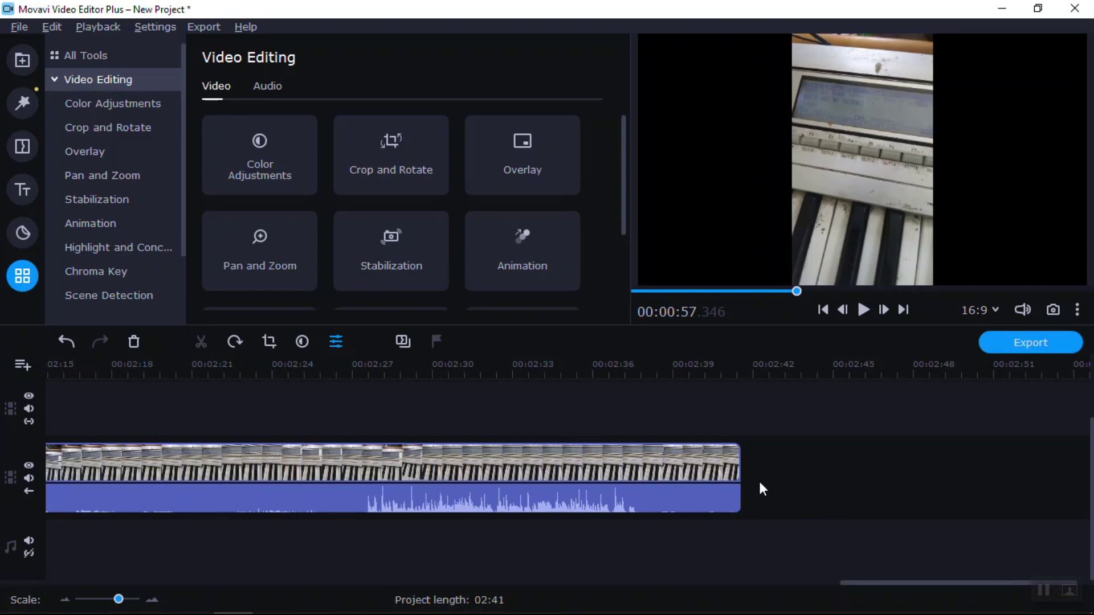
click(700, 365)
key(space)
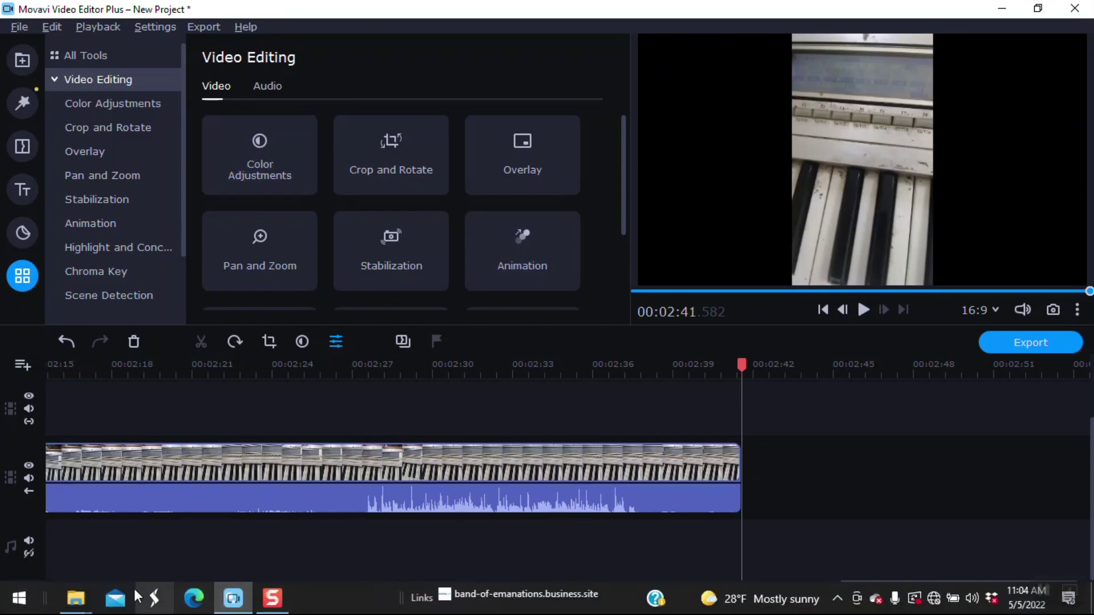
click(76, 603)
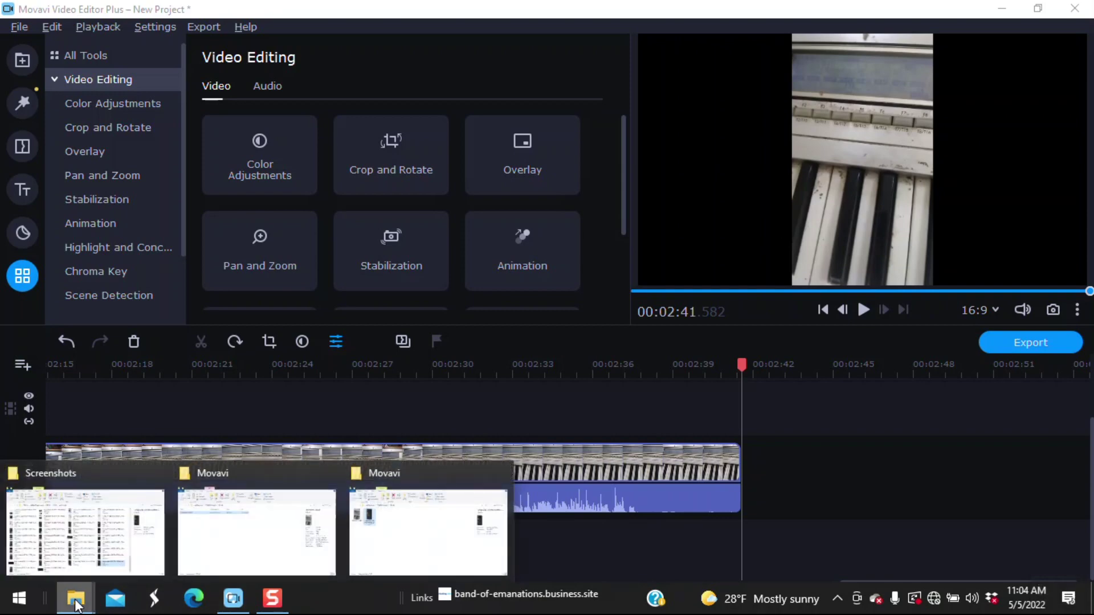
click(85, 533)
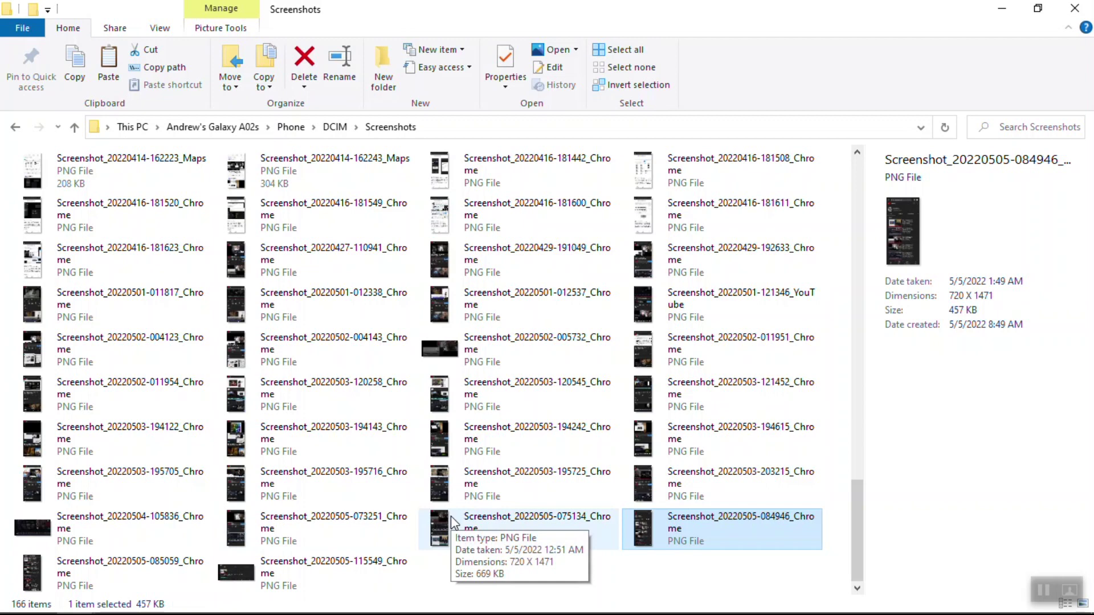
click(309, 537)
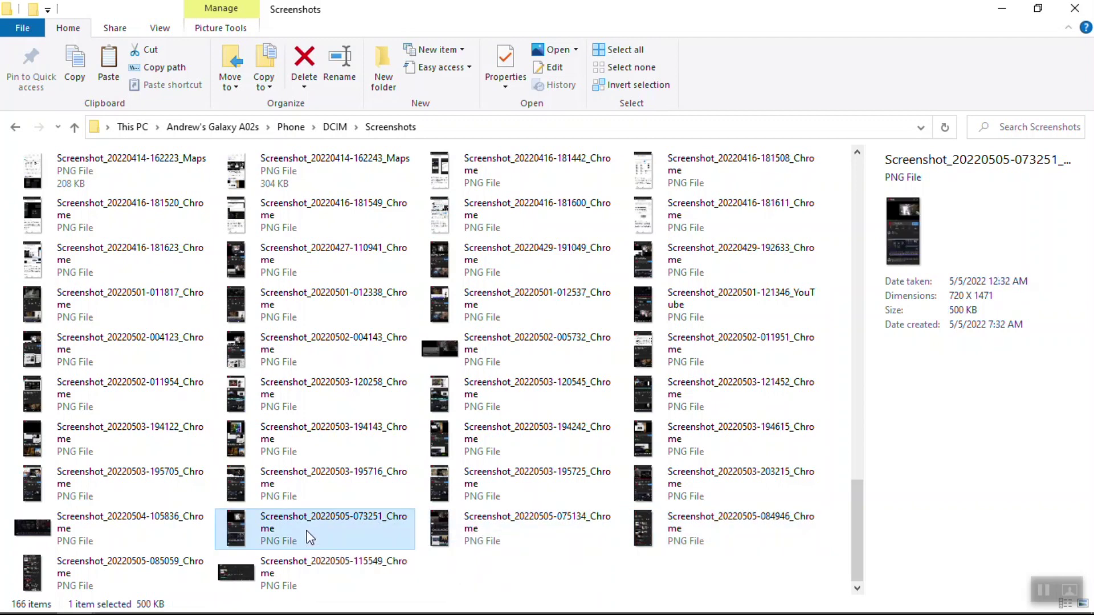
right_click(307, 532)
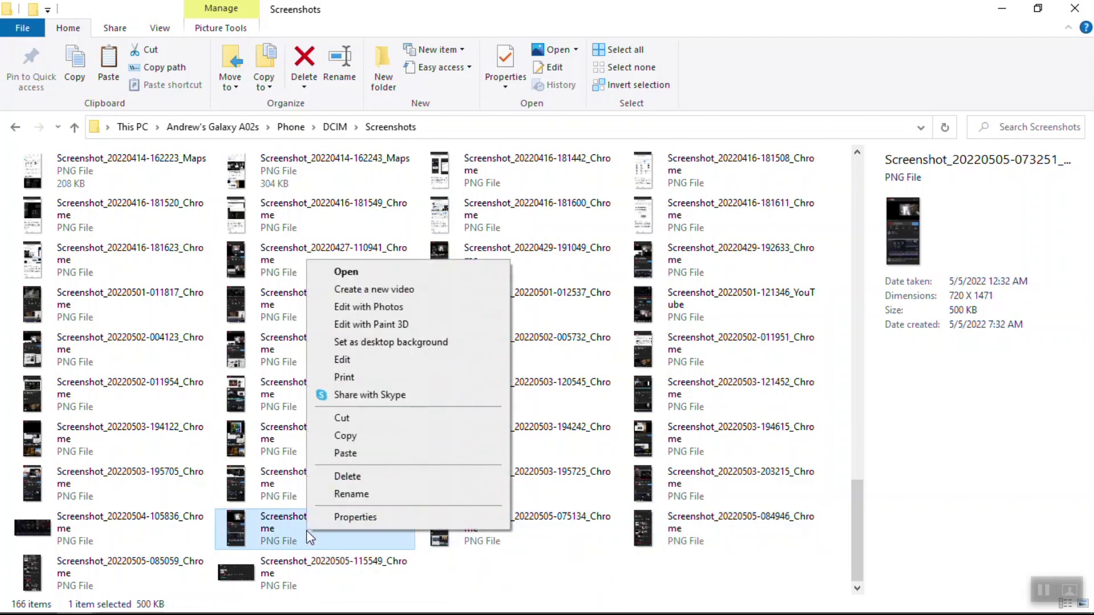
click(382, 437)
click(1001, 10)
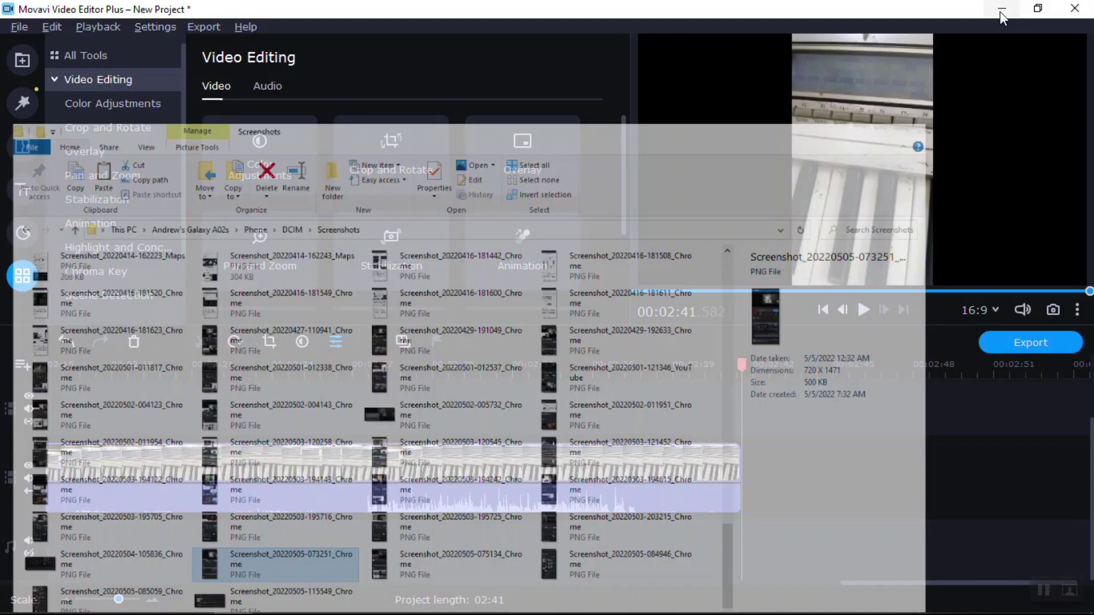
click(990, 12)
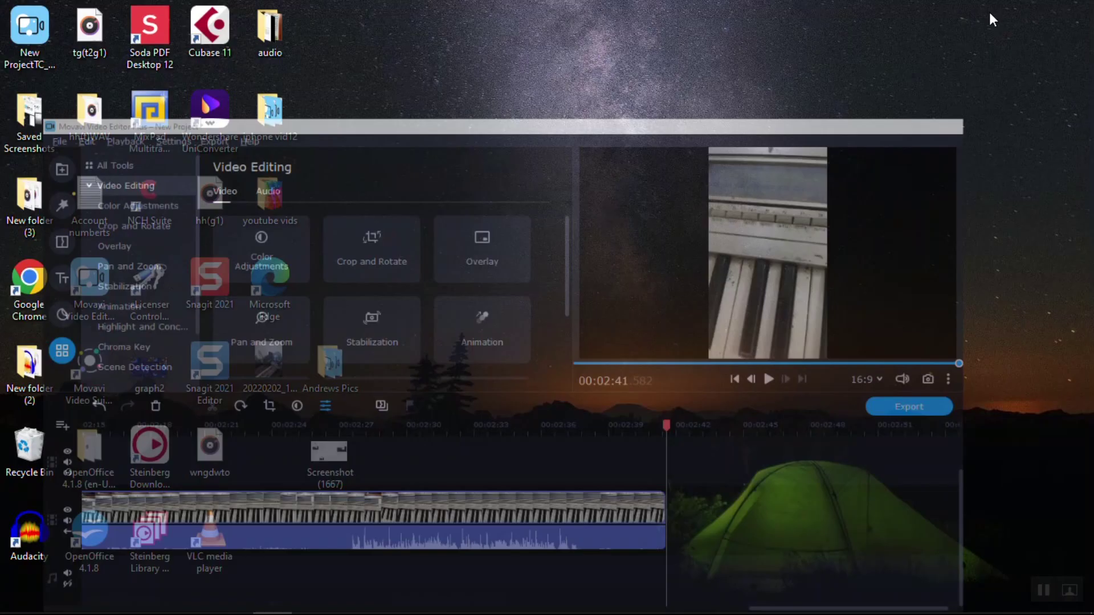
double_click(325, 386)
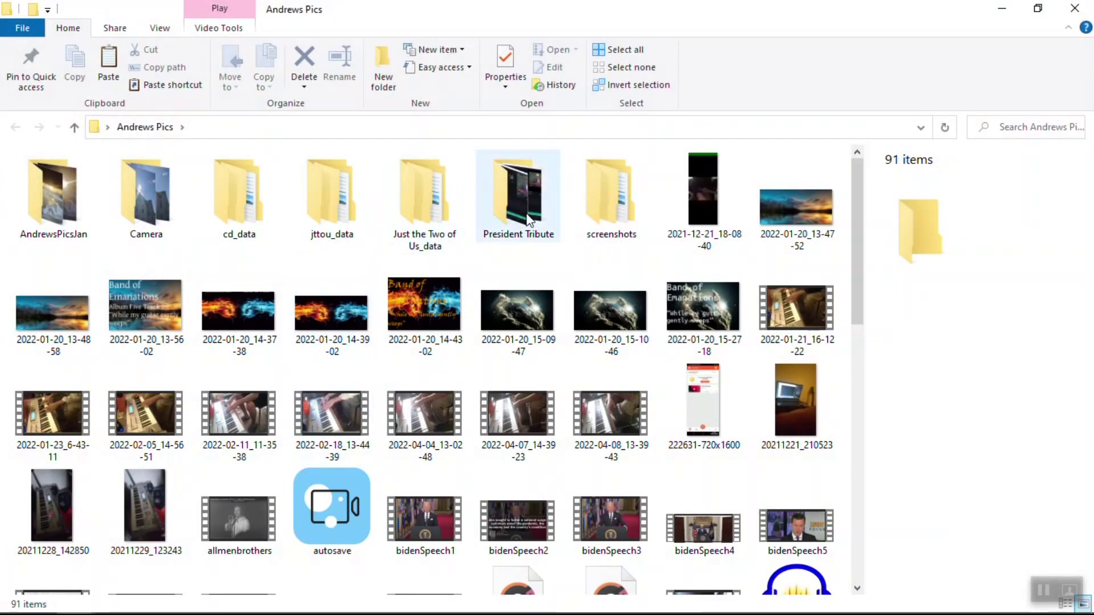
double_click(524, 207)
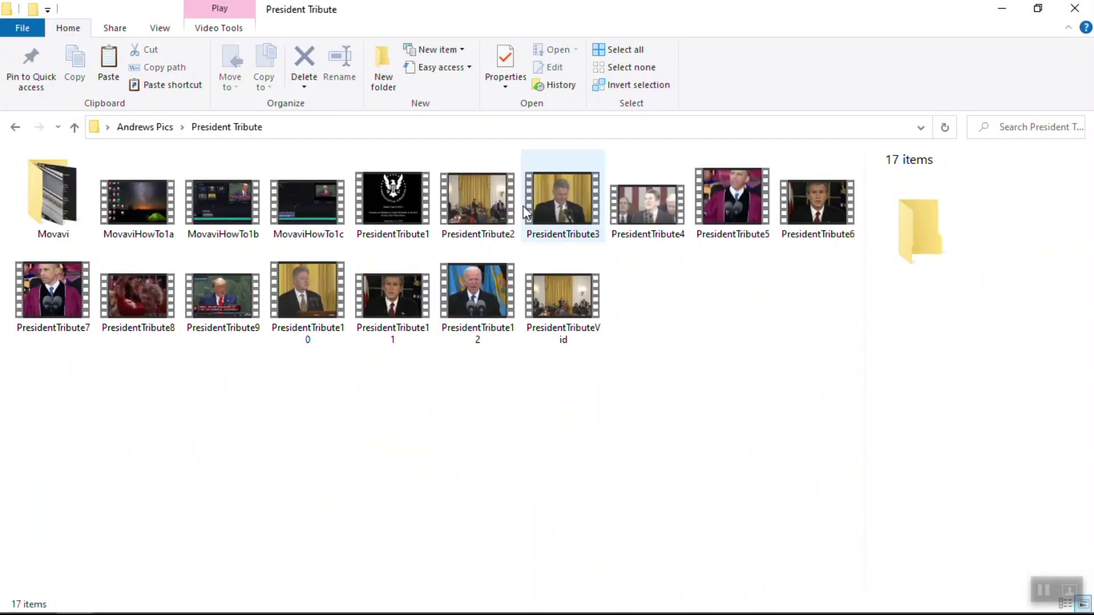
click(48, 216)
double_click(47, 213)
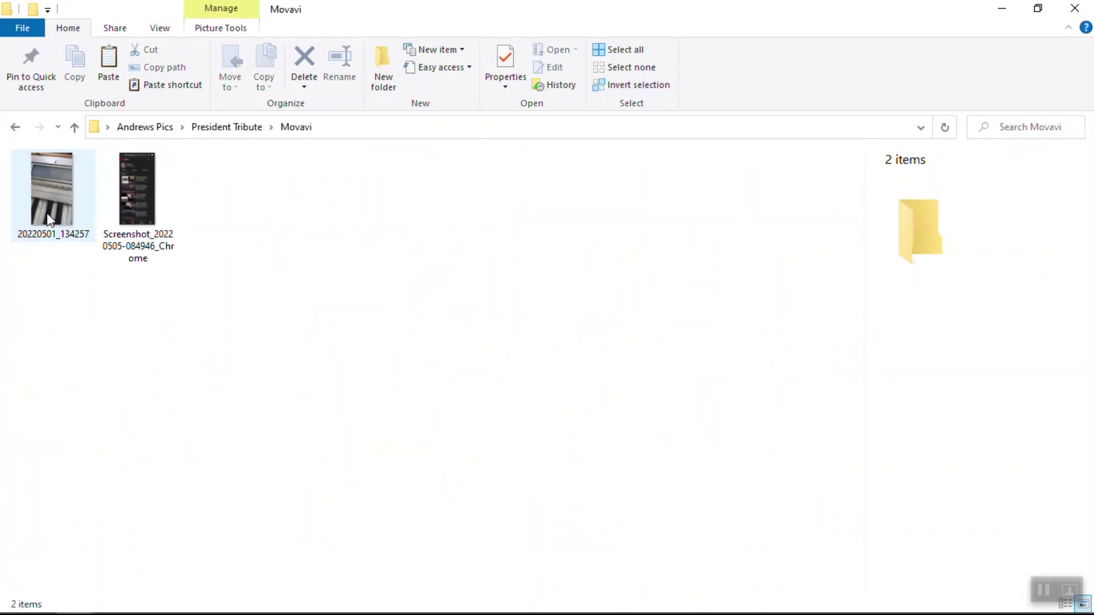
right_click(215, 246)
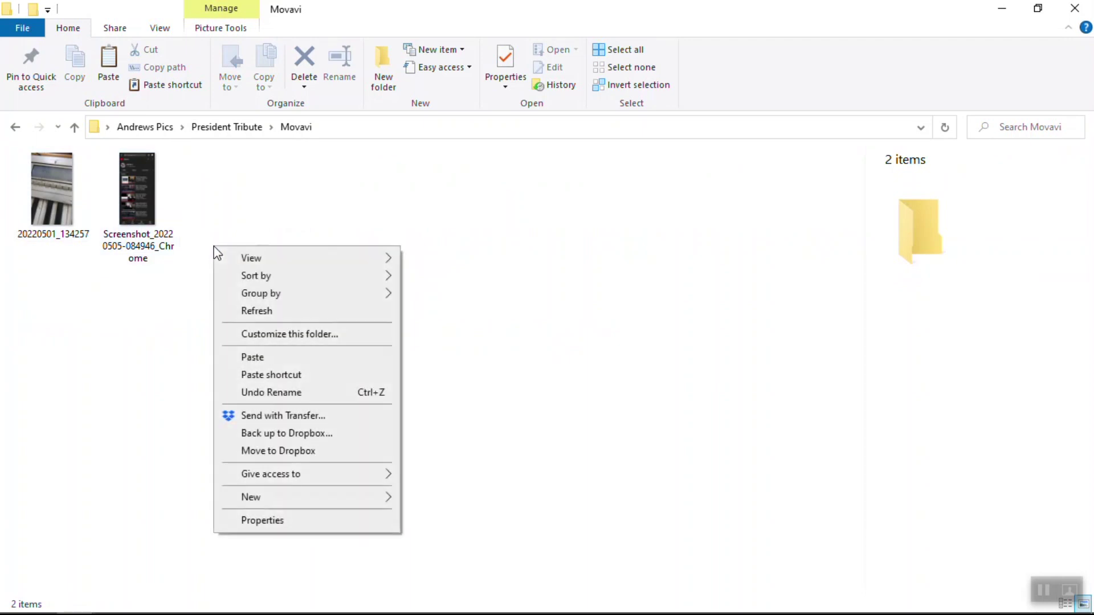
click(299, 355)
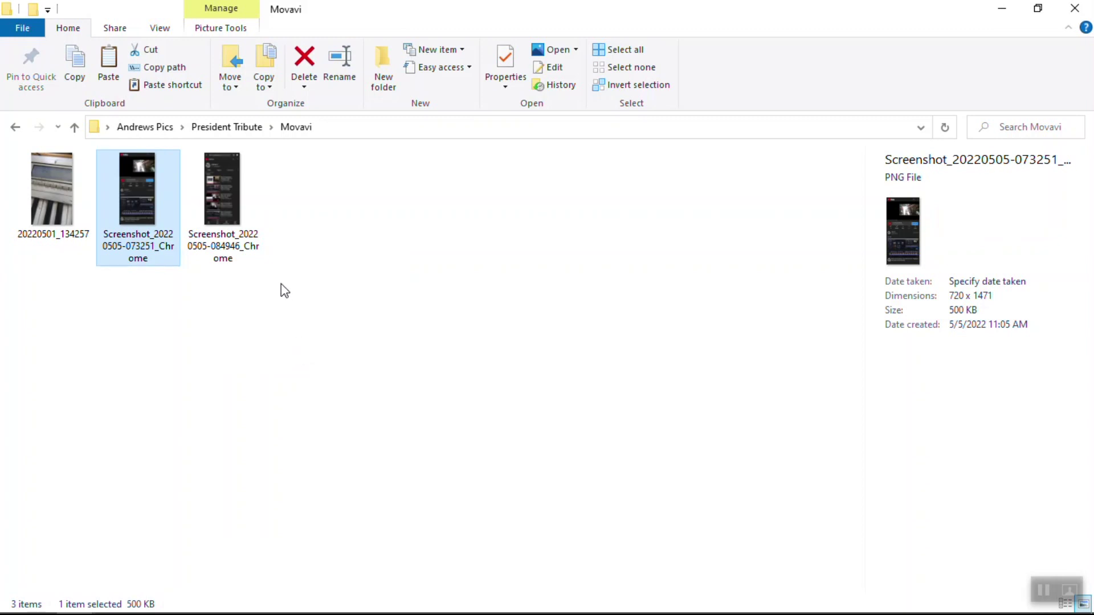
click(1010, 8)
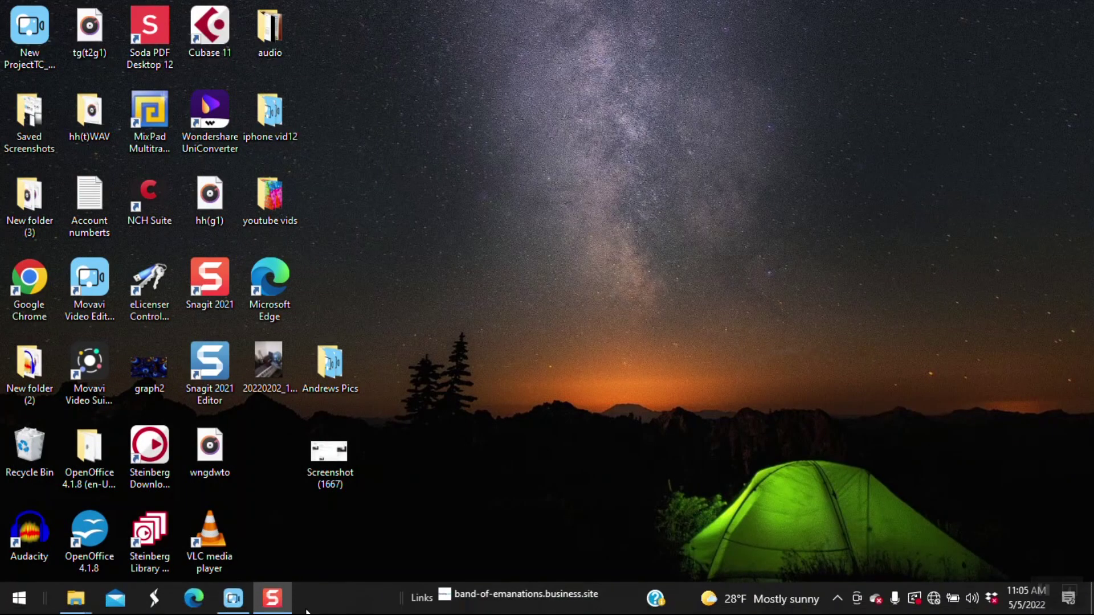
click(233, 598)
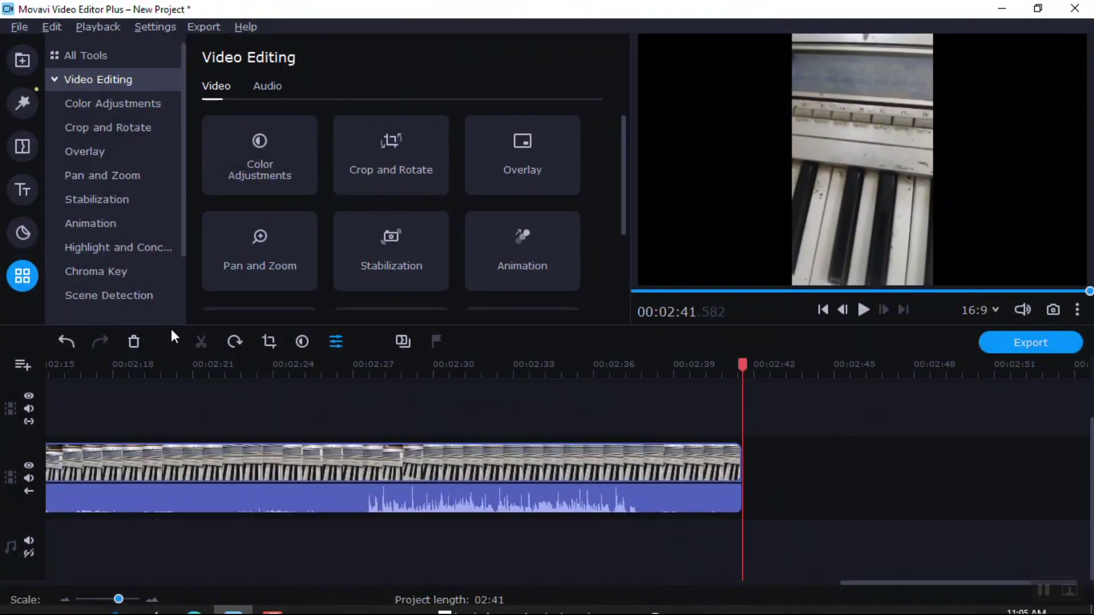
click(32, 57)
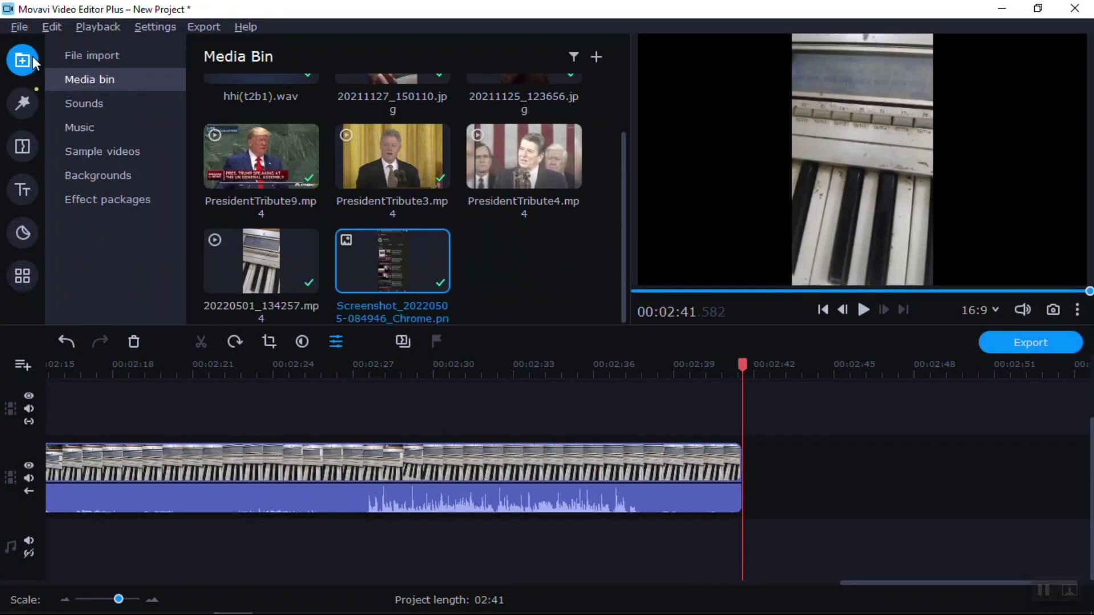
click(92, 55)
click(394, 150)
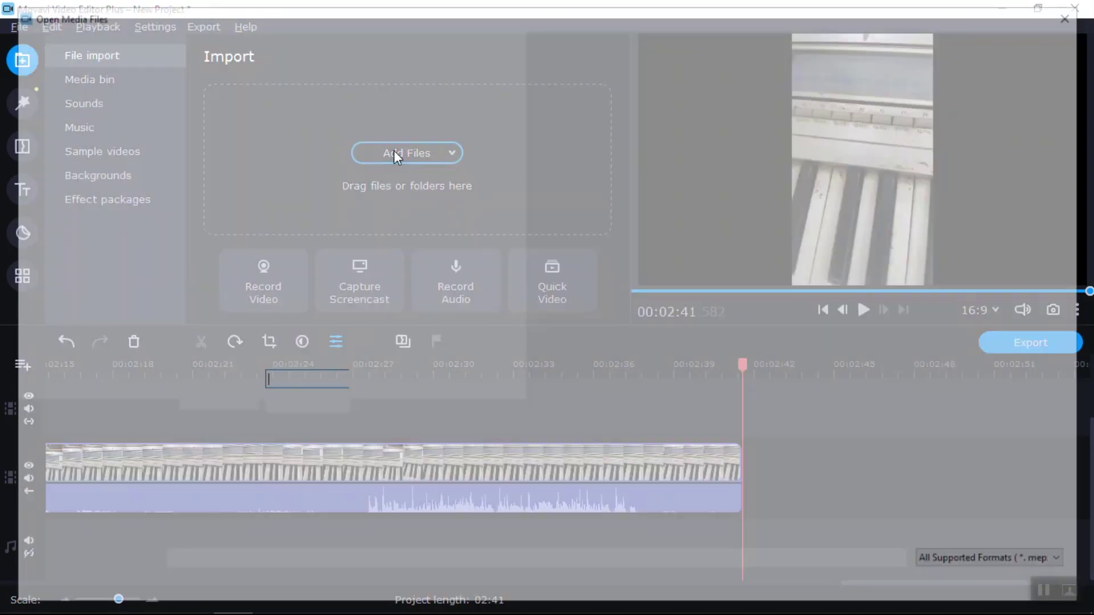
double_click(296, 137)
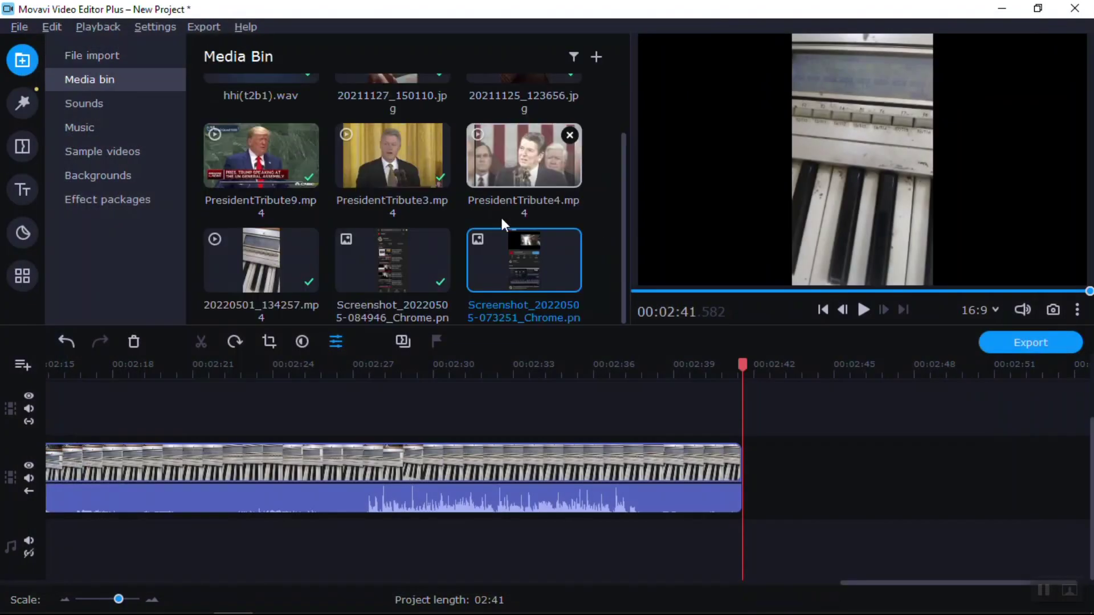
right_click(514, 235)
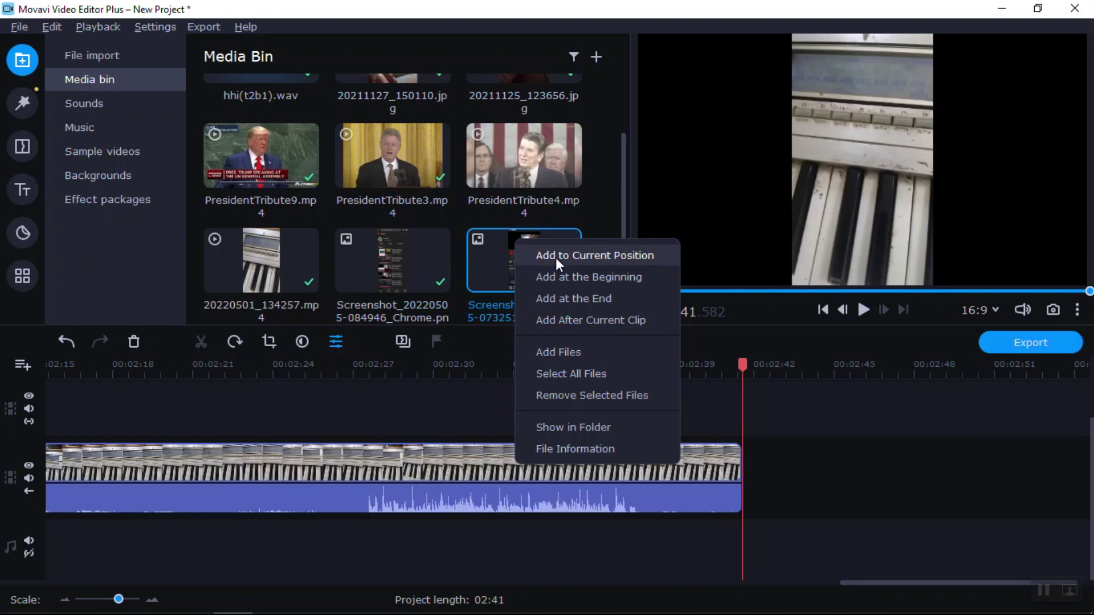
click(556, 257)
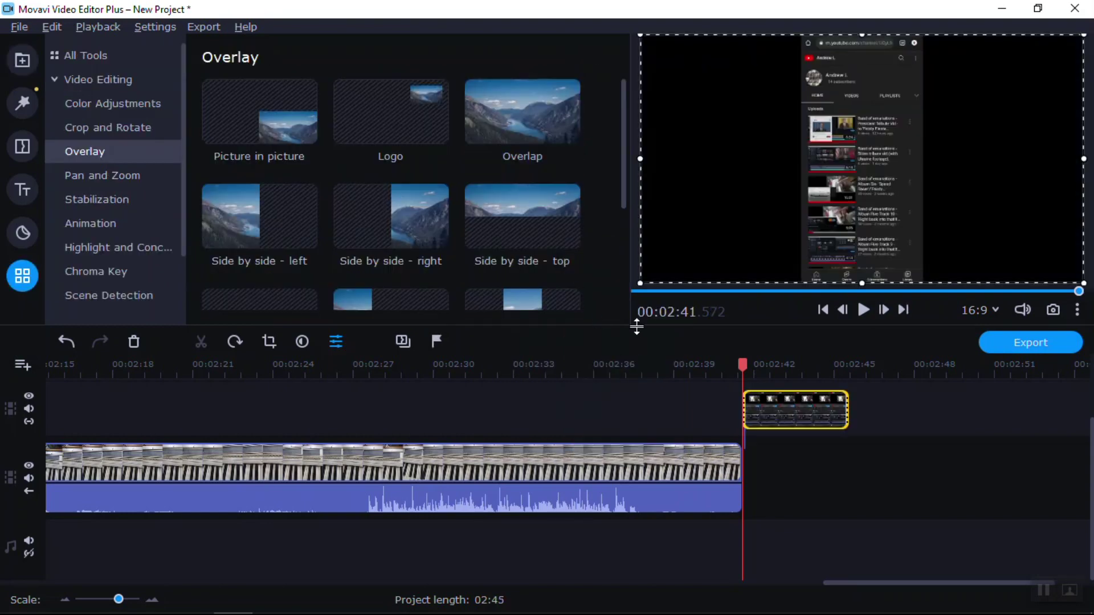
Step: Apply the Overlap layout to the new screenshot, shrink it to about three quarters of the frame and centre it
click(528, 101)
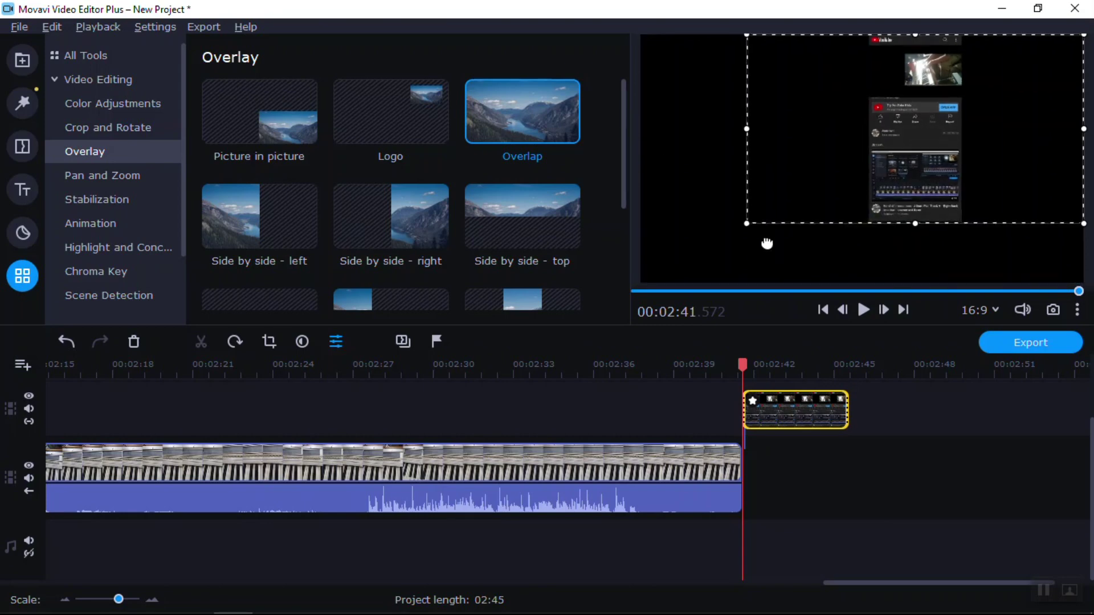
drag(643, 277, 765, 242)
drag(802, 192, 774, 214)
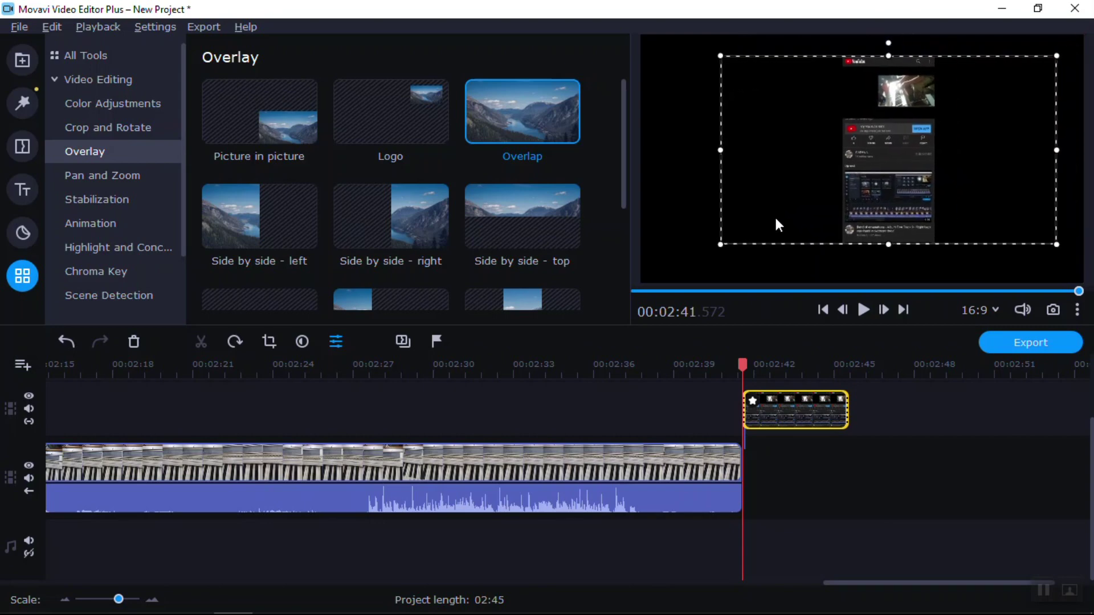
Step: Play the transition from the end of the piano keyboard clip into the new screenshot
click(722, 371)
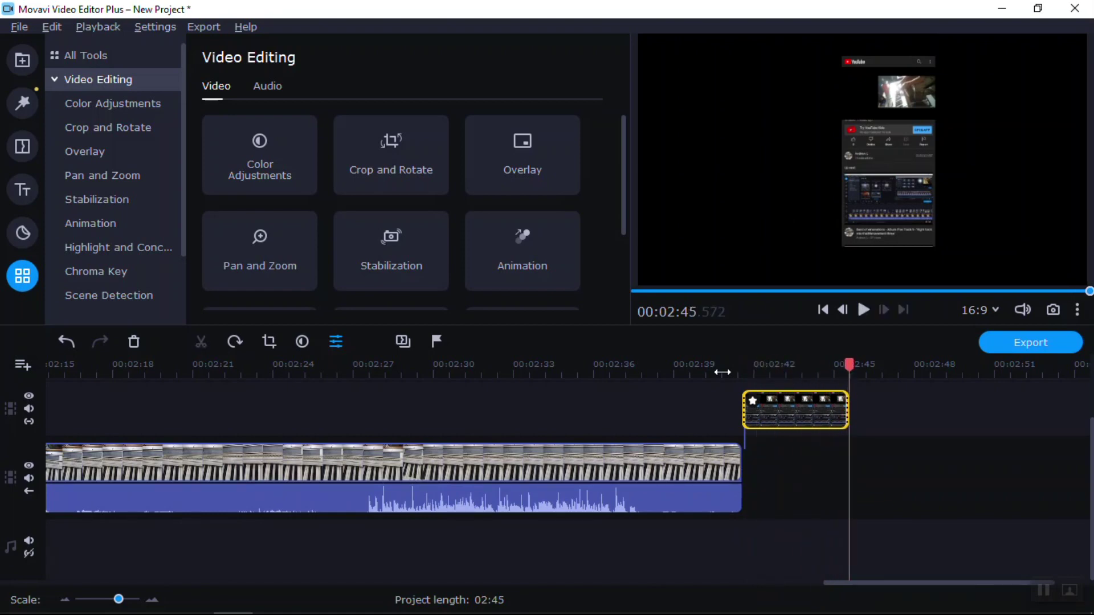
key(space)
key(space)
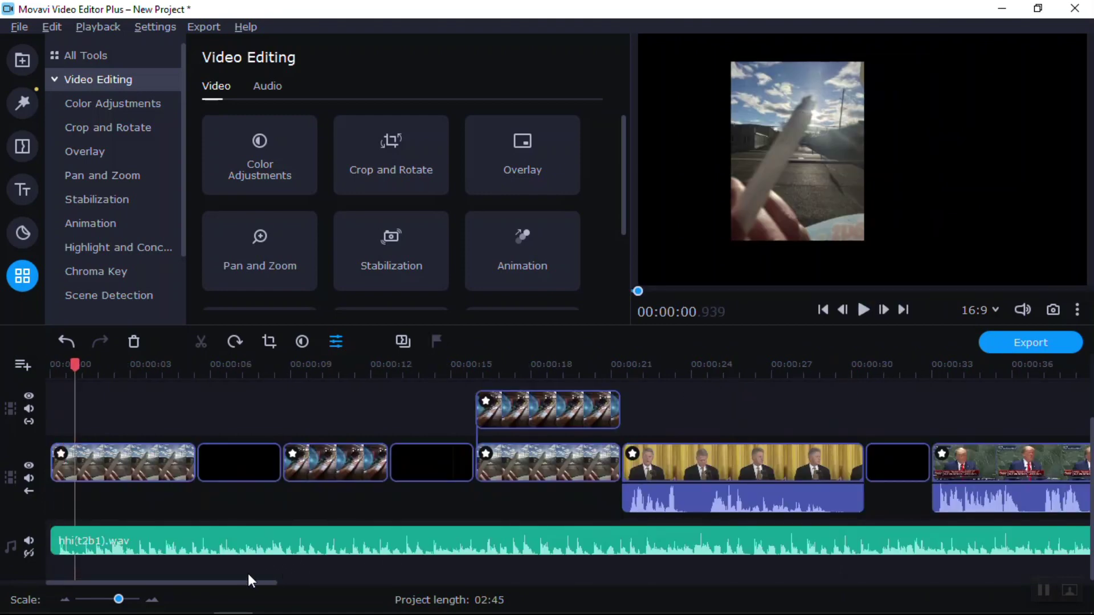
drag(242, 581, 1054, 592)
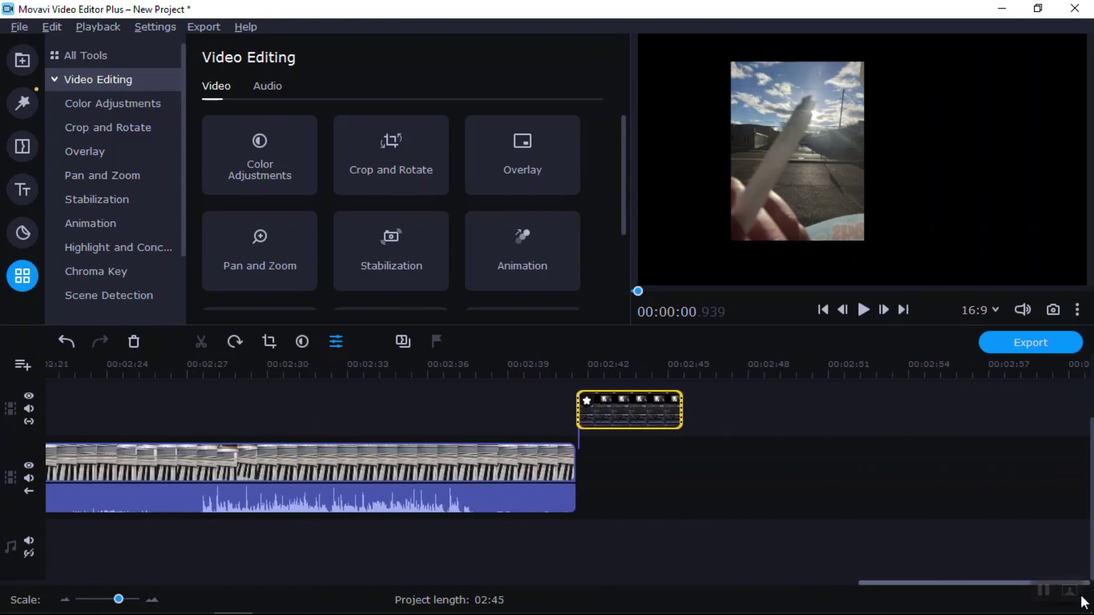
click(562, 364)
key(space)
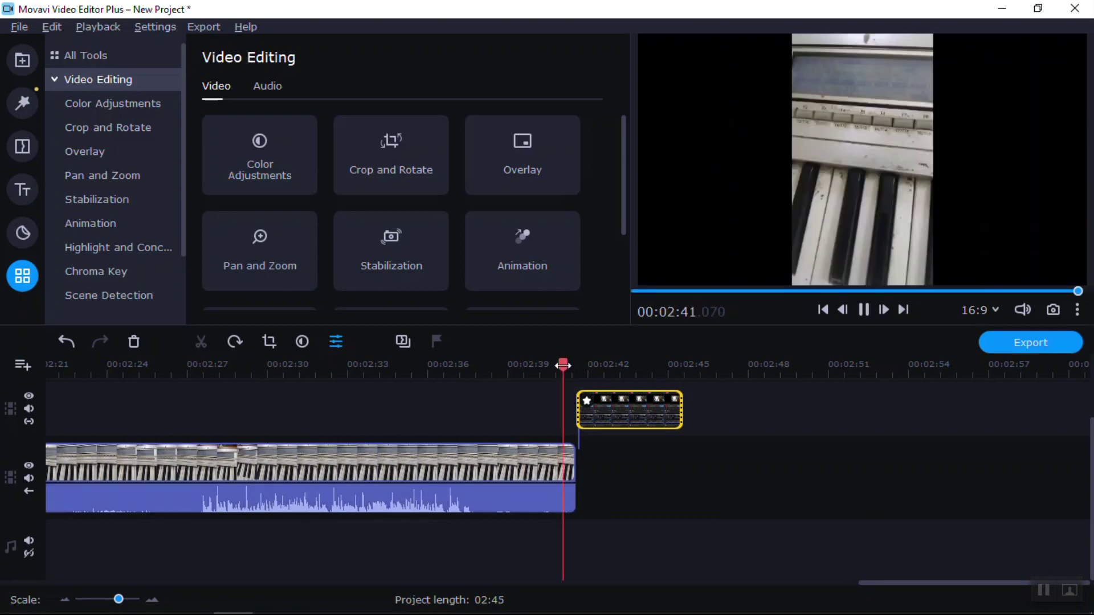
key(space)
Step: Reopen the last screenshot's overlay, enlarge it to nearly the full height of the frame and move it slightly upward
click(646, 419)
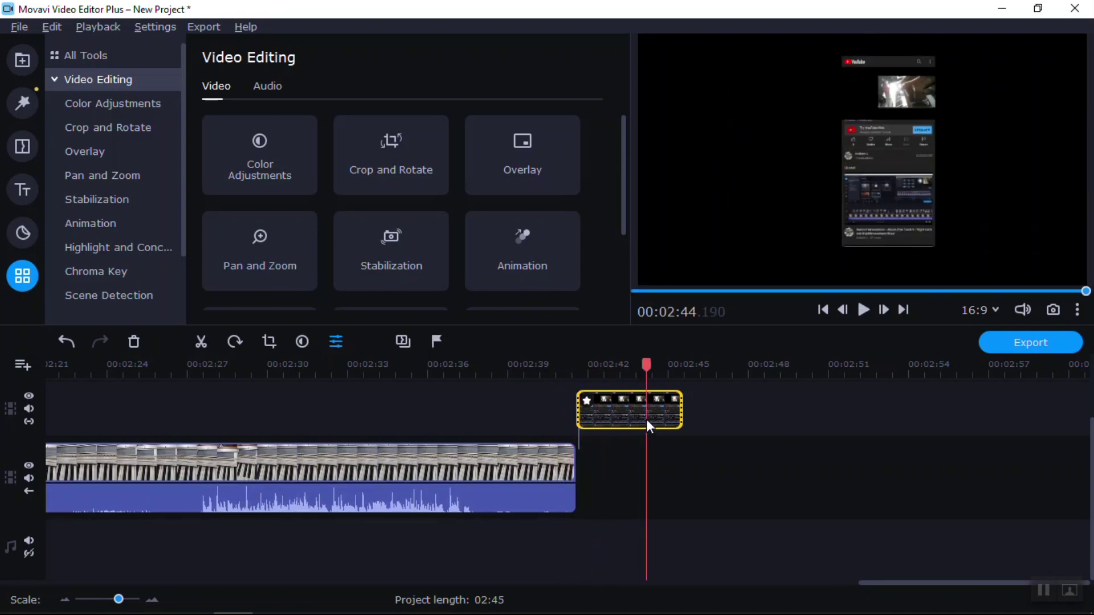
click(495, 181)
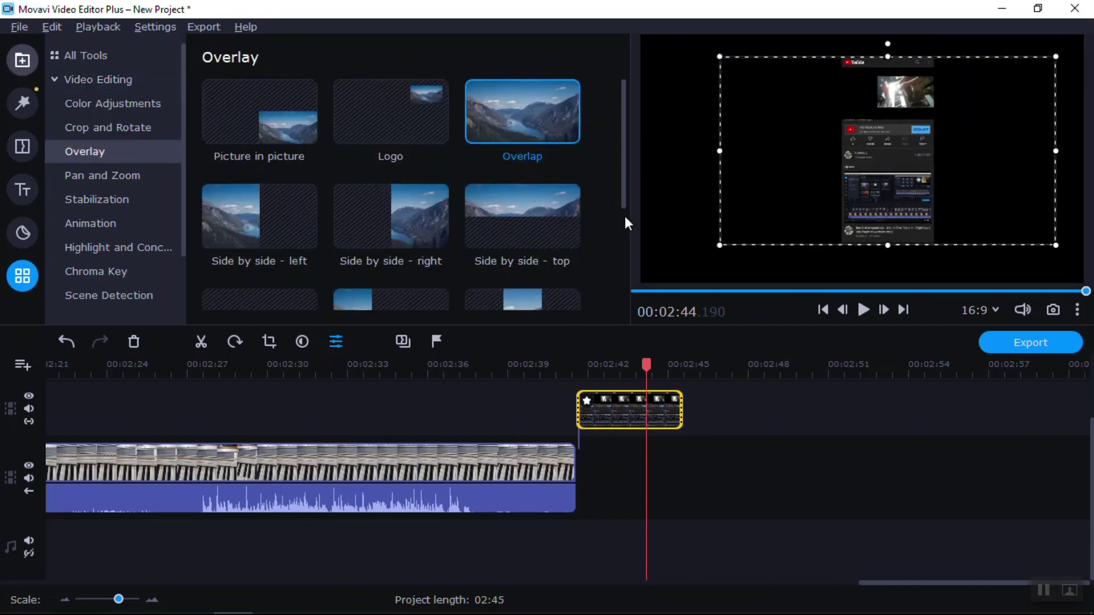
drag(720, 244, 661, 283)
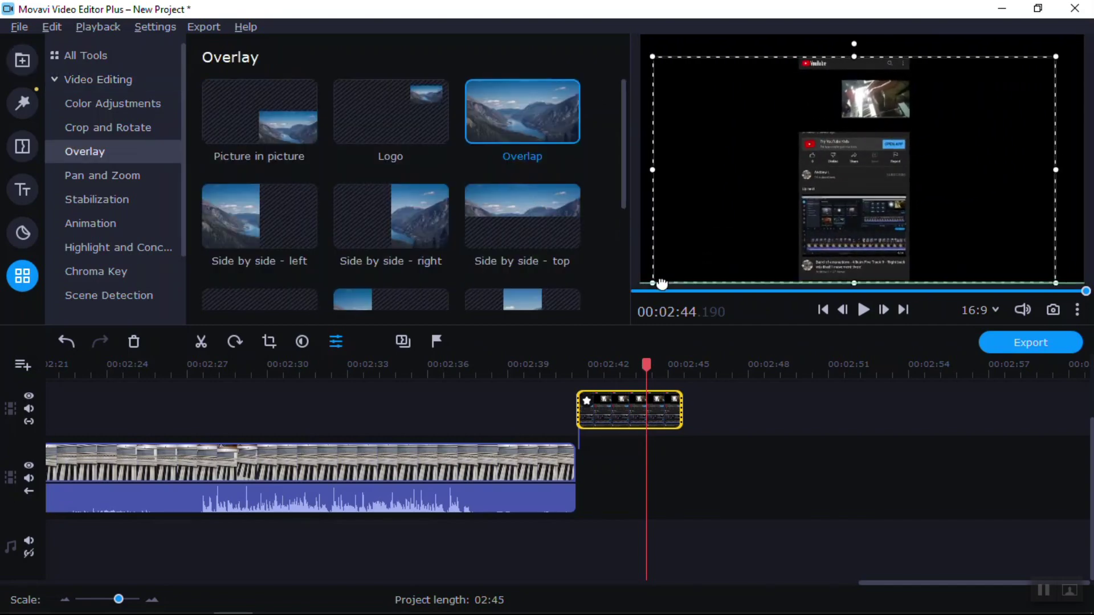
drag(740, 233, 740, 217)
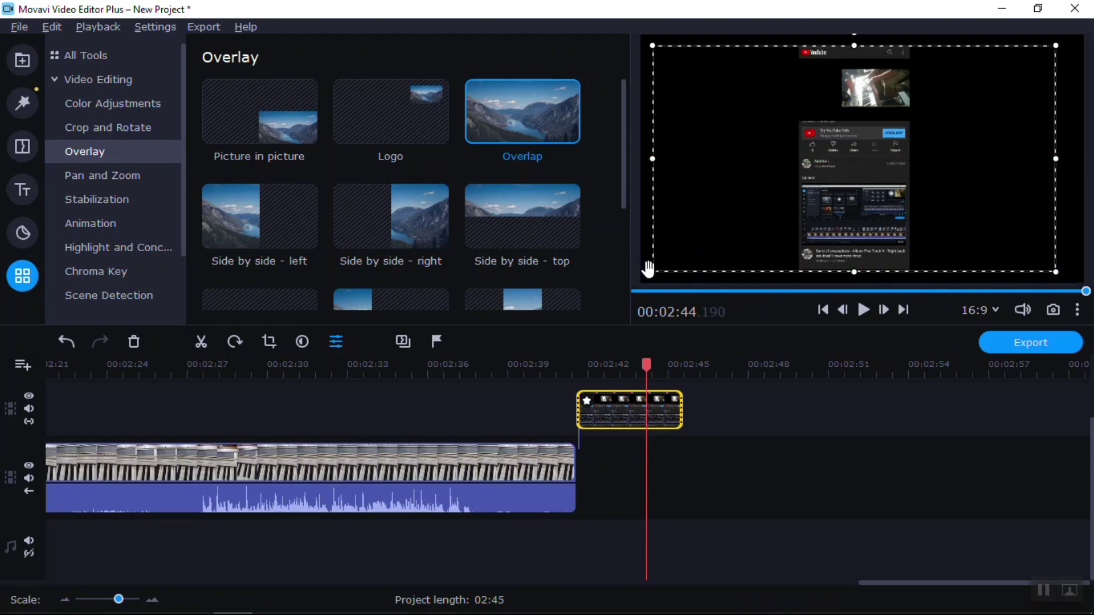
drag(652, 271, 640, 279)
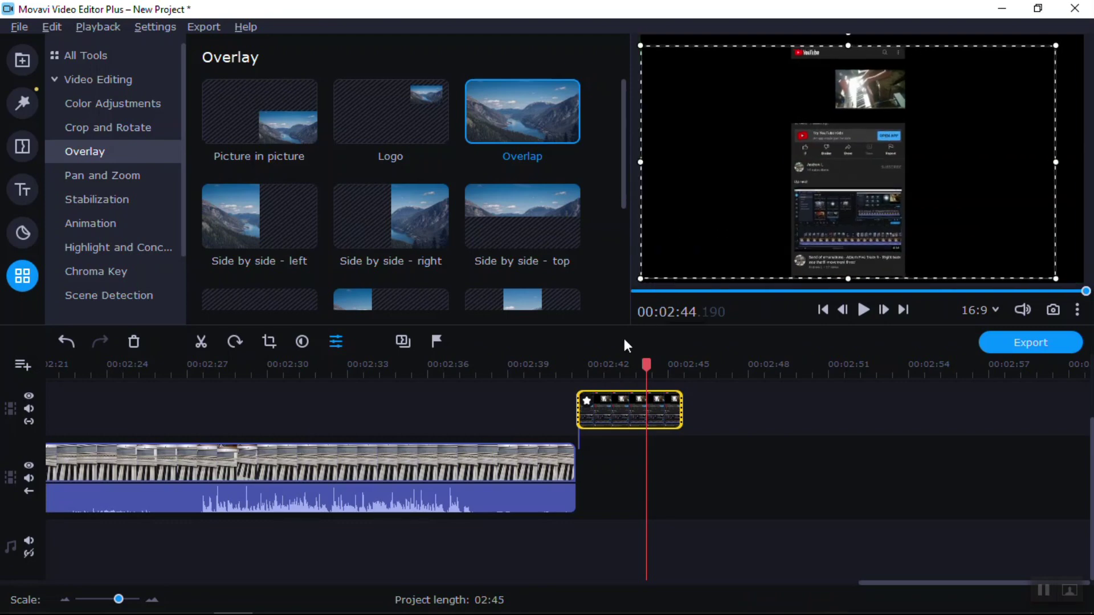
Step: Replay the end of the piano keyboard clip with the enlarged screenshot, and look over the timeline between its start and end
click(556, 368)
key(space)
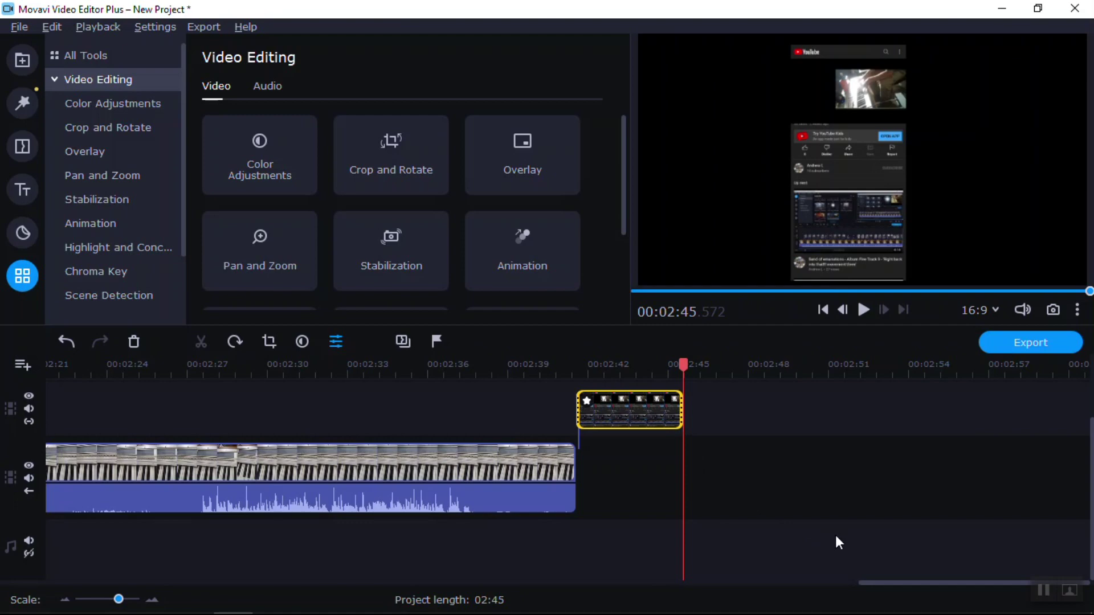
click(887, 581)
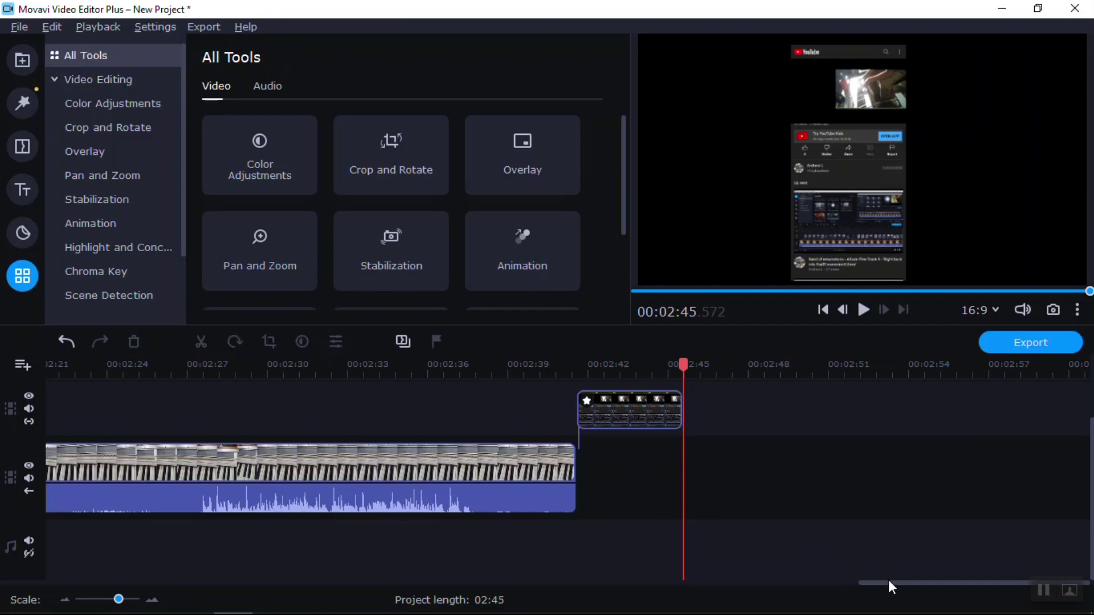
drag(873, 583, 62, 612)
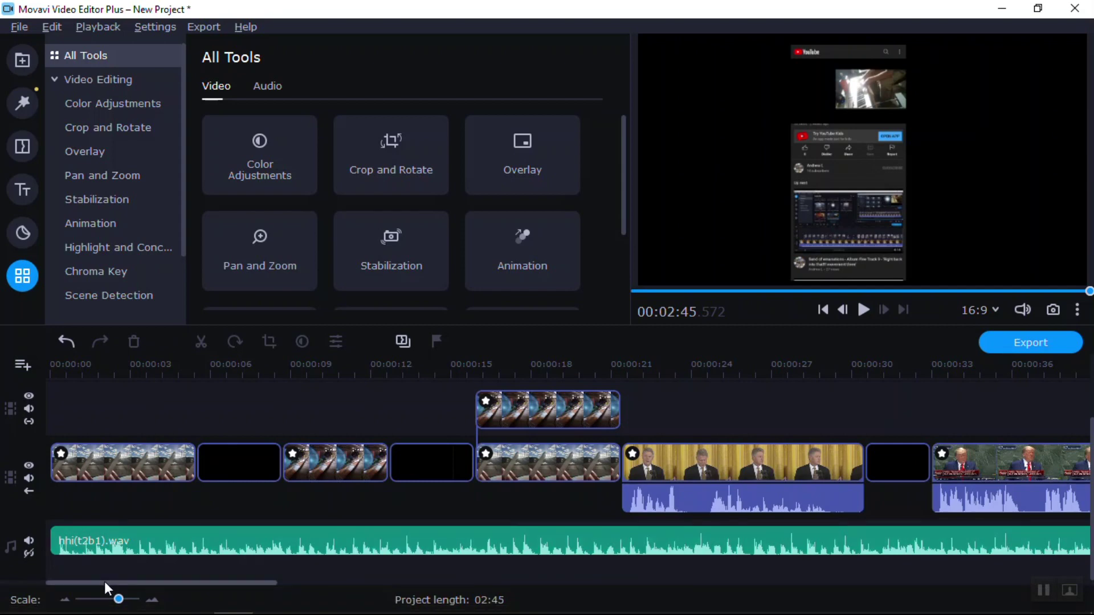
click(49, 368)
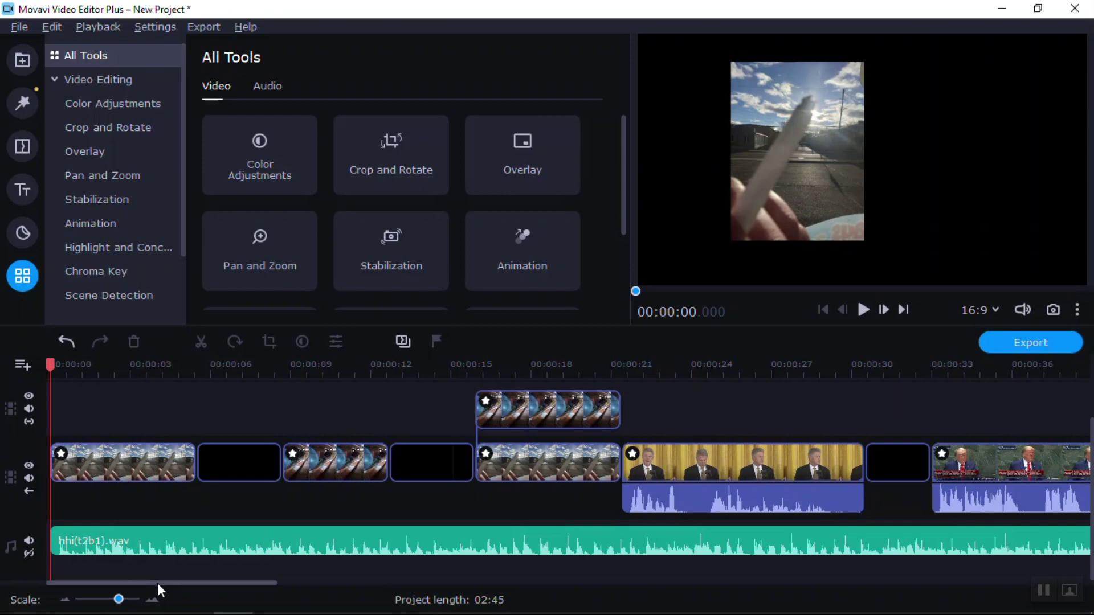
drag(157, 582, 994, 607)
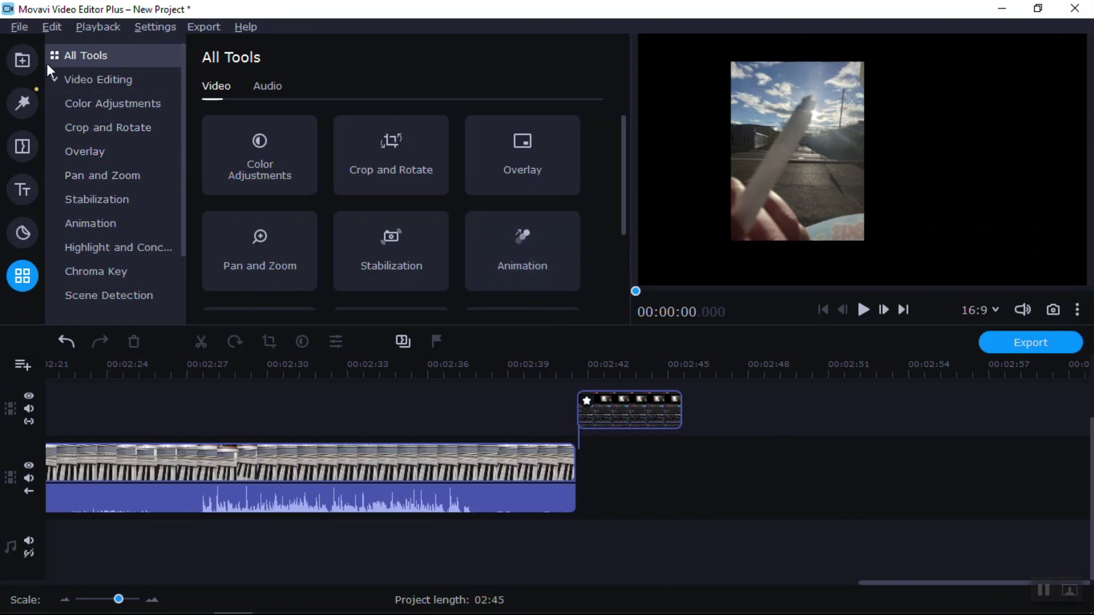
Step: Open the video export settings and set the save location to the President Tribute\Movavi folder
click(29, 24)
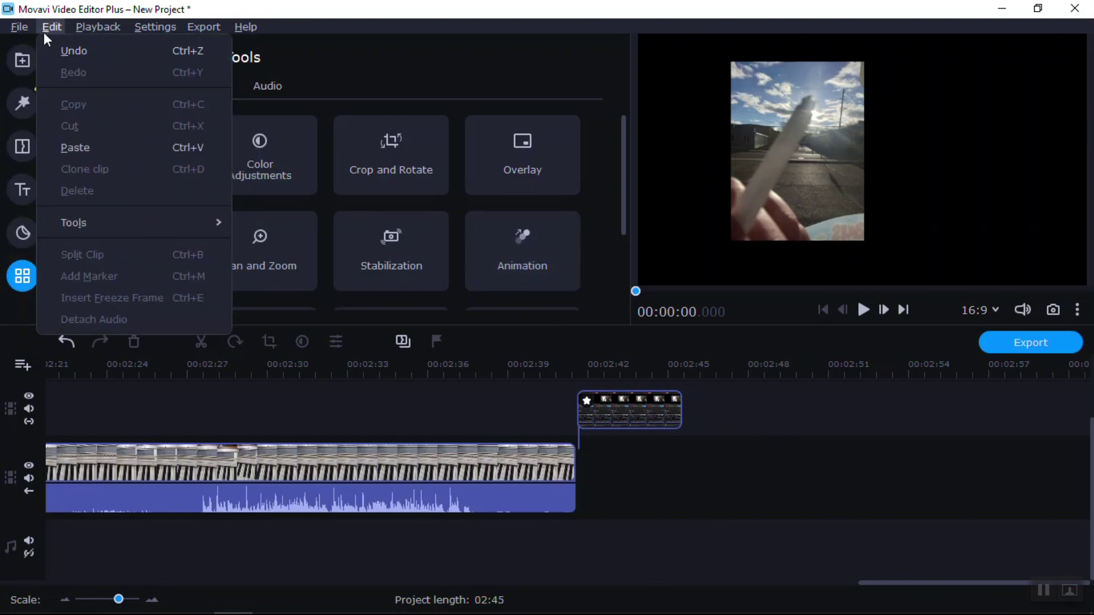
click(47, 81)
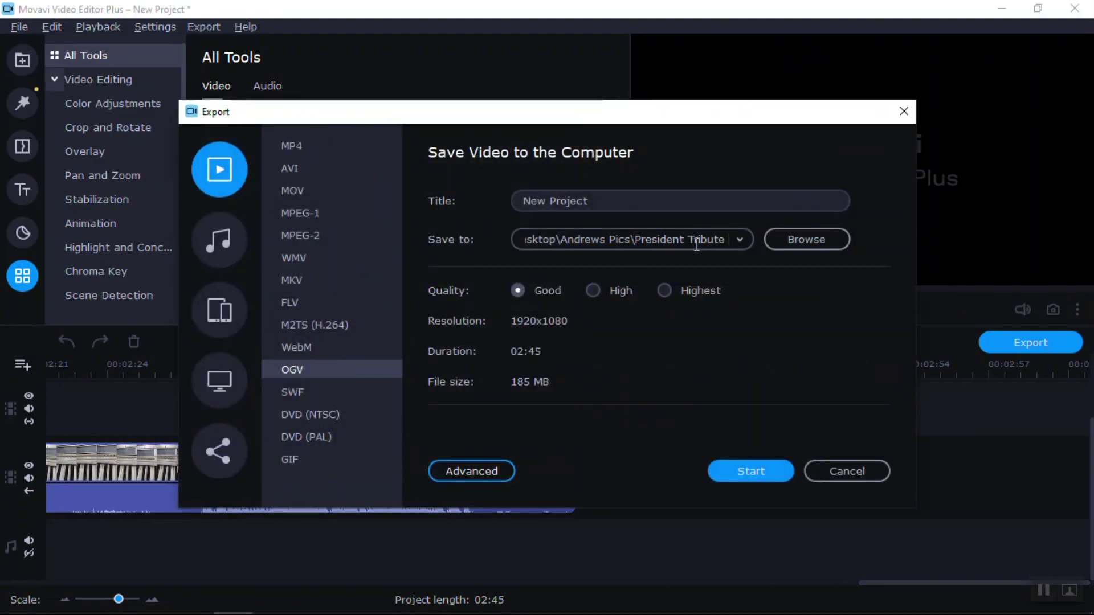
click(791, 237)
double_click(212, 132)
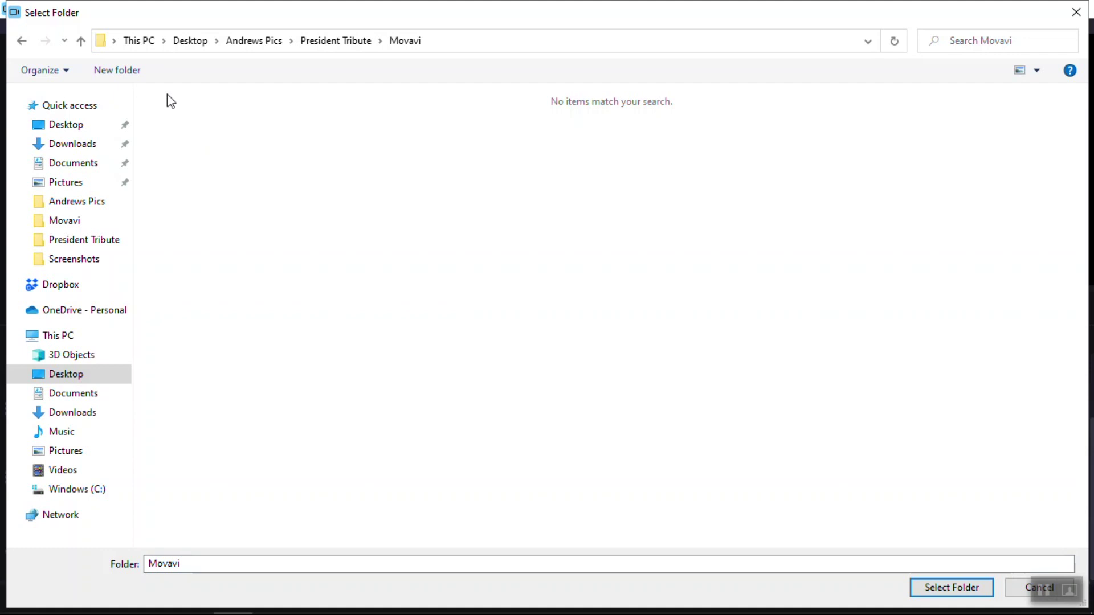
click(23, 40)
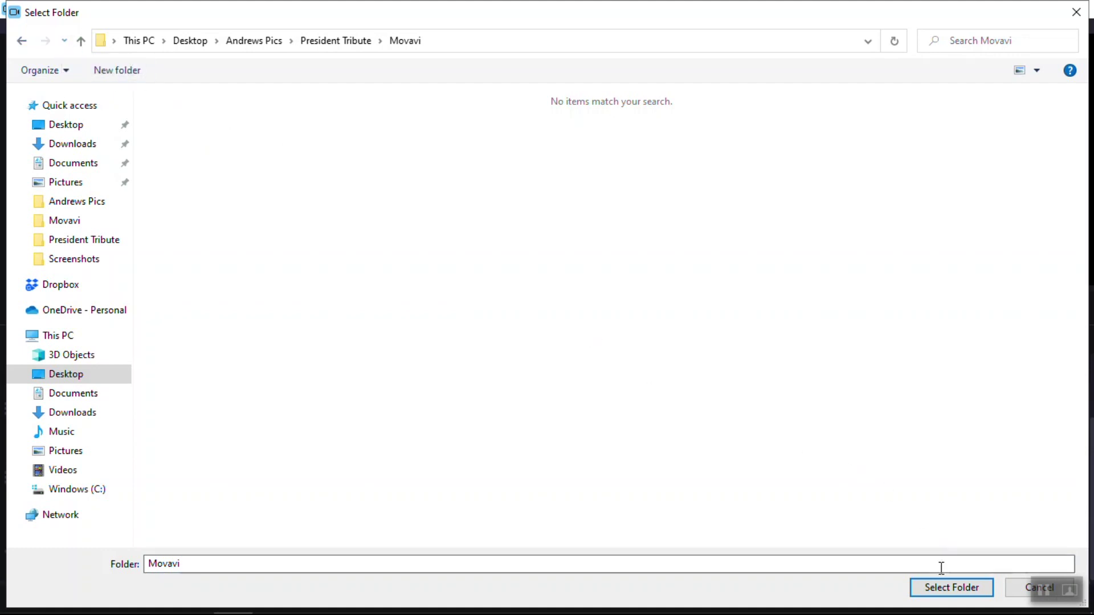
click(945, 586)
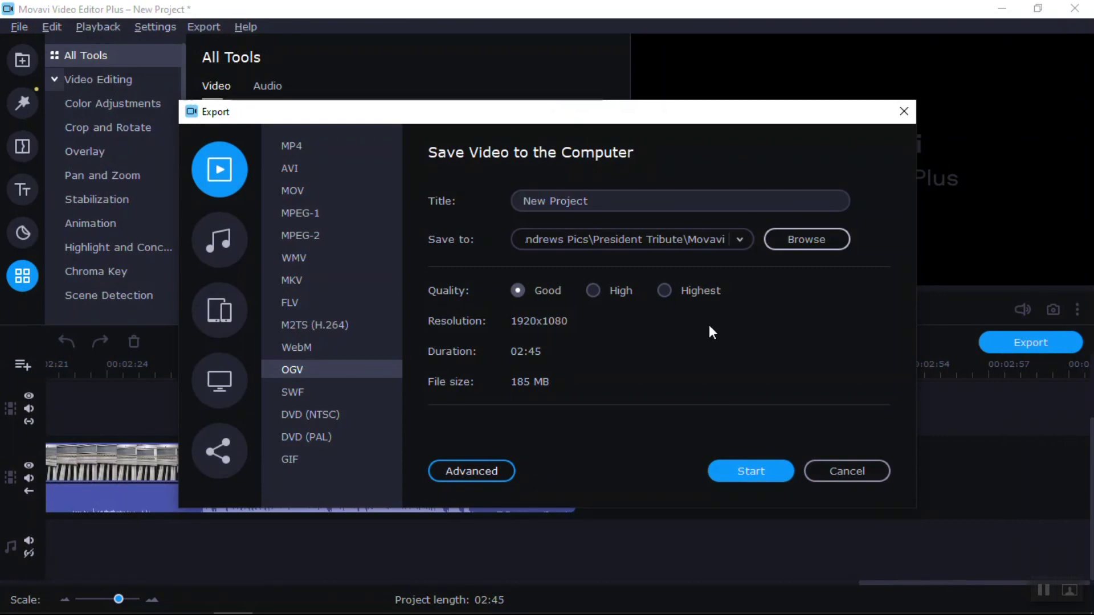
Step: Replace the export title with MovaviHowToVid
click(622, 200)
double_click(624, 200)
key(ctrl+a)
text(Movavi)
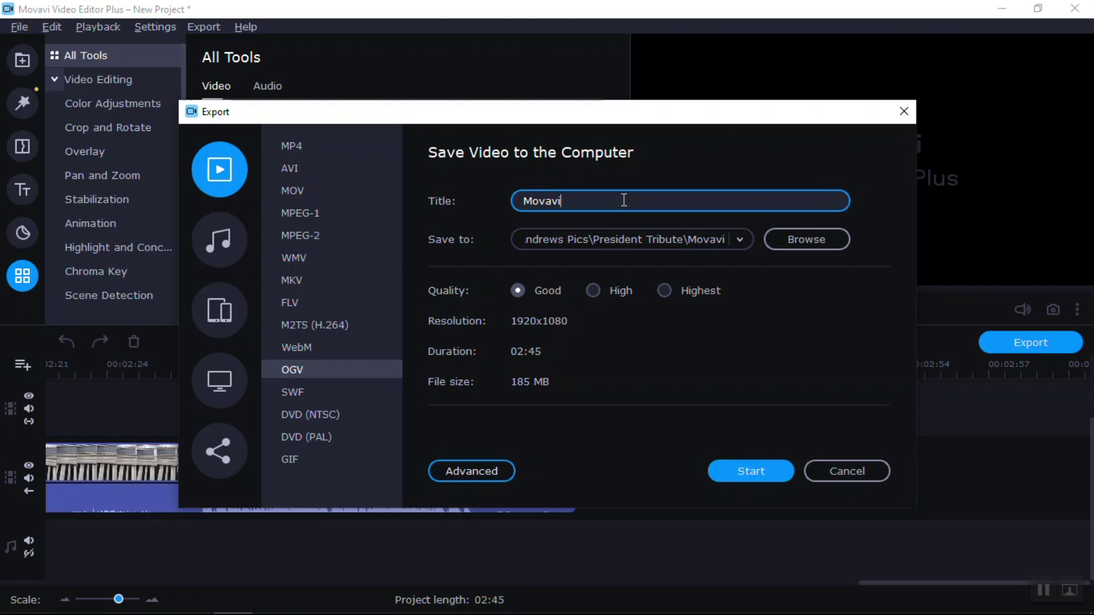
text(HowTOVid)
key(Left)
key(Left)
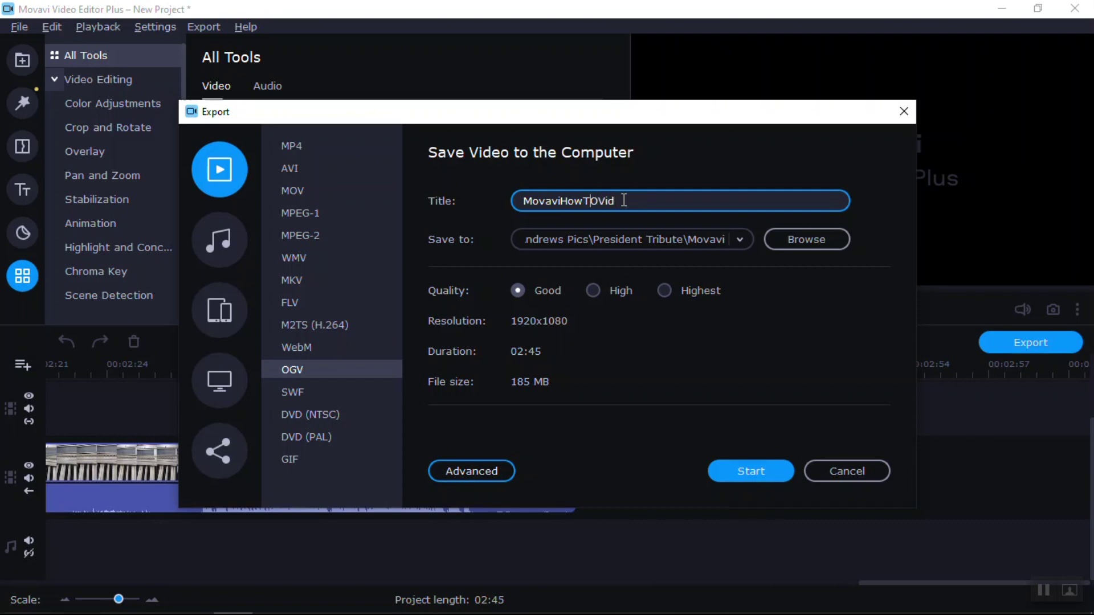
key(BackSpace)
text(o)
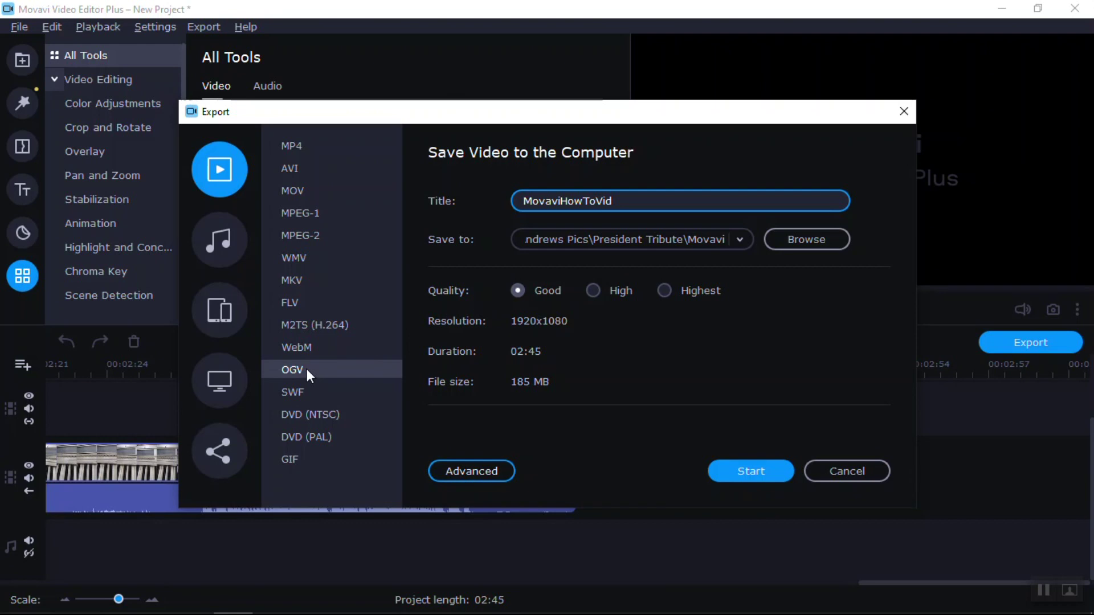
Step: Set the audio channels to Mono in the advanced settings for the OGV export and apply the change
click(483, 465)
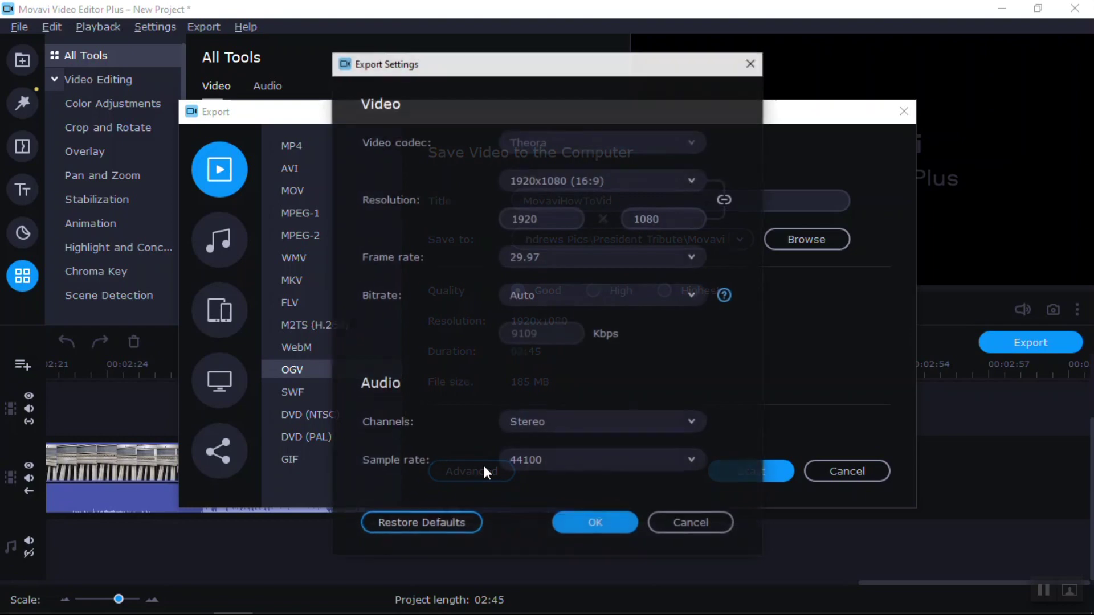
click(560, 422)
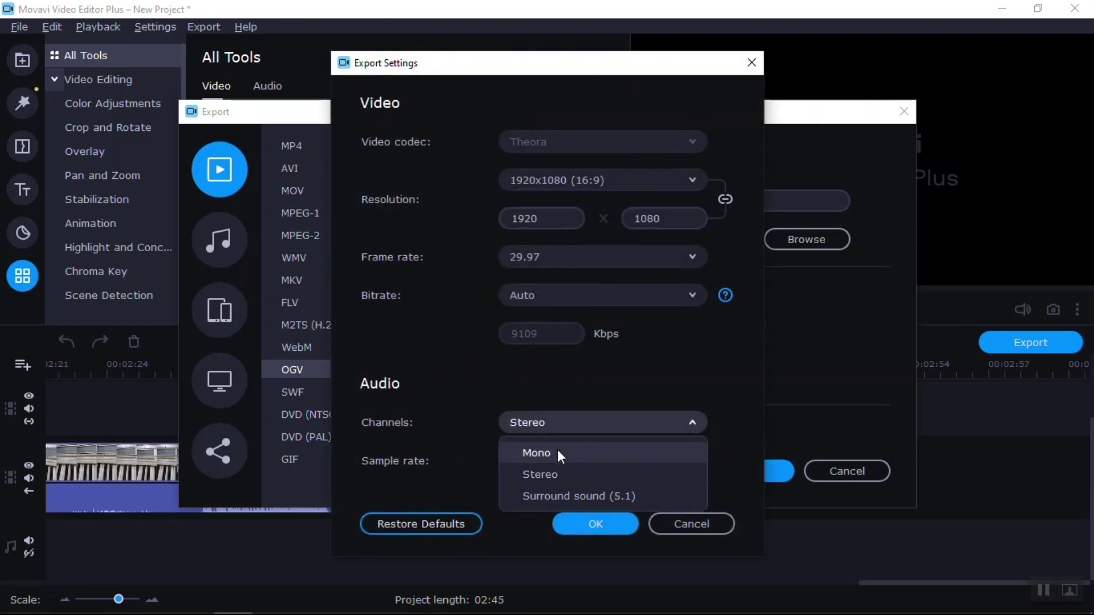
click(557, 450)
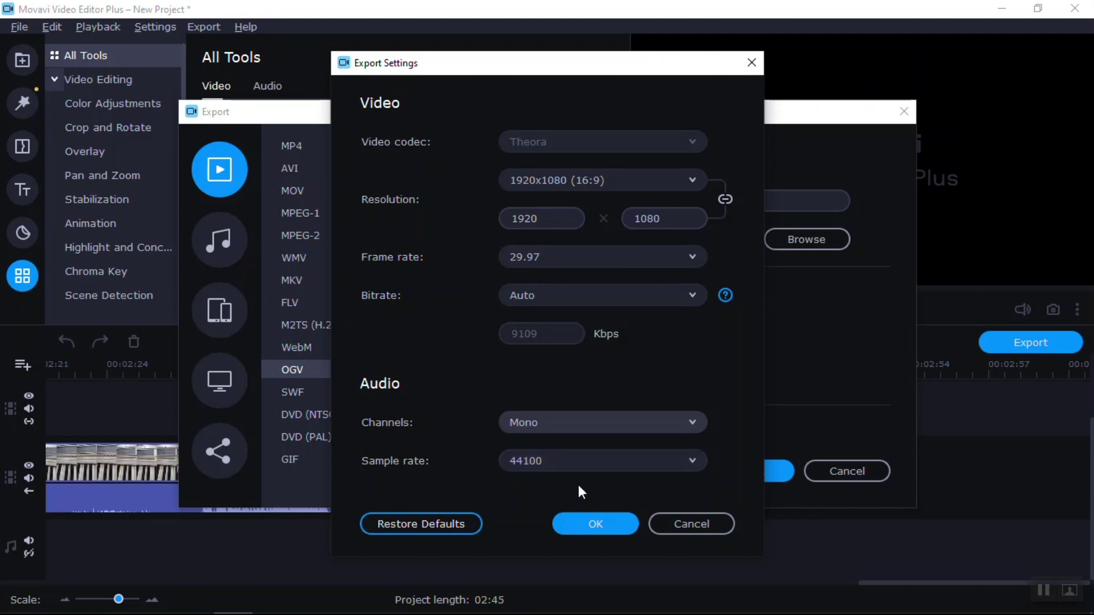
click(590, 521)
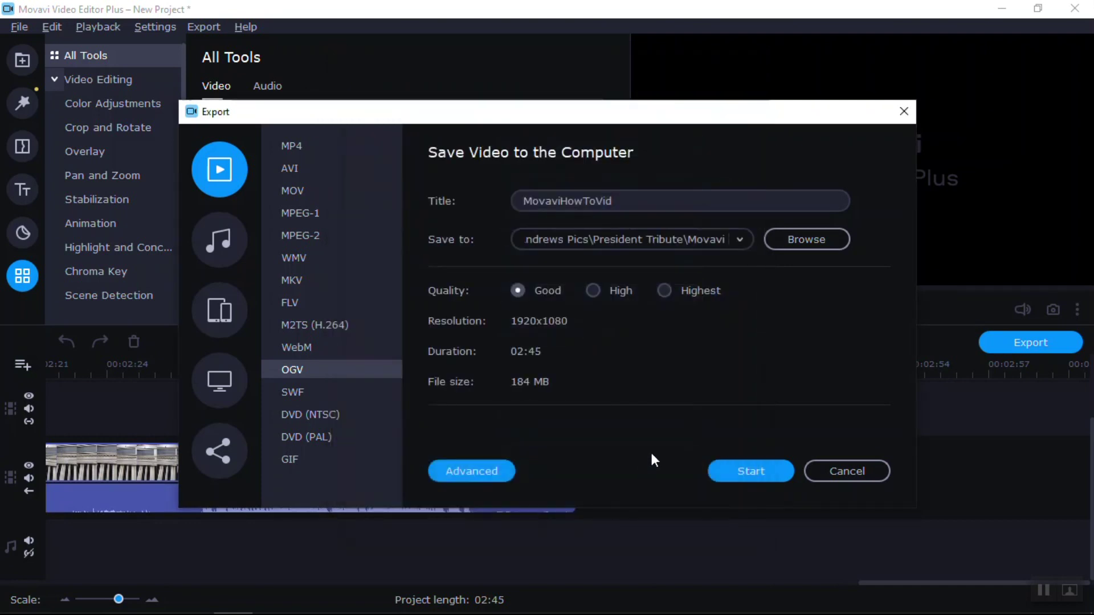